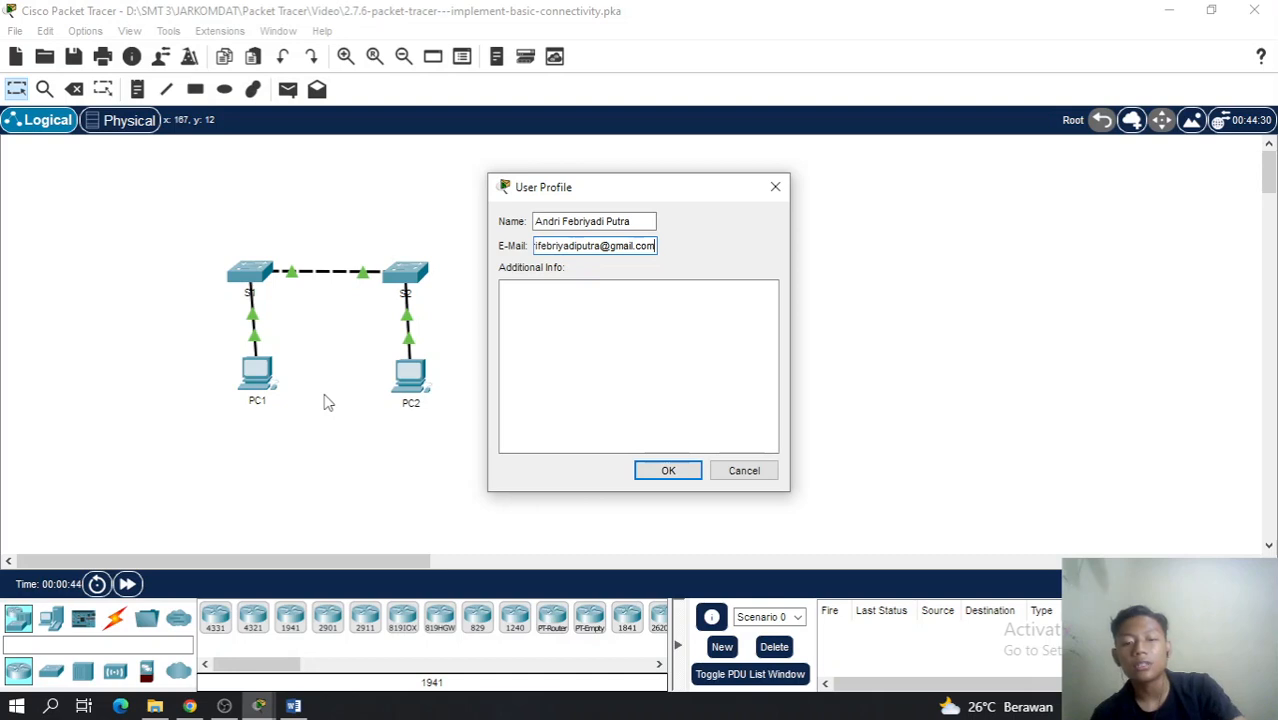
Confirm the user profile details and accept the activity reset prompt
{"action": "key", "text": "Return"}
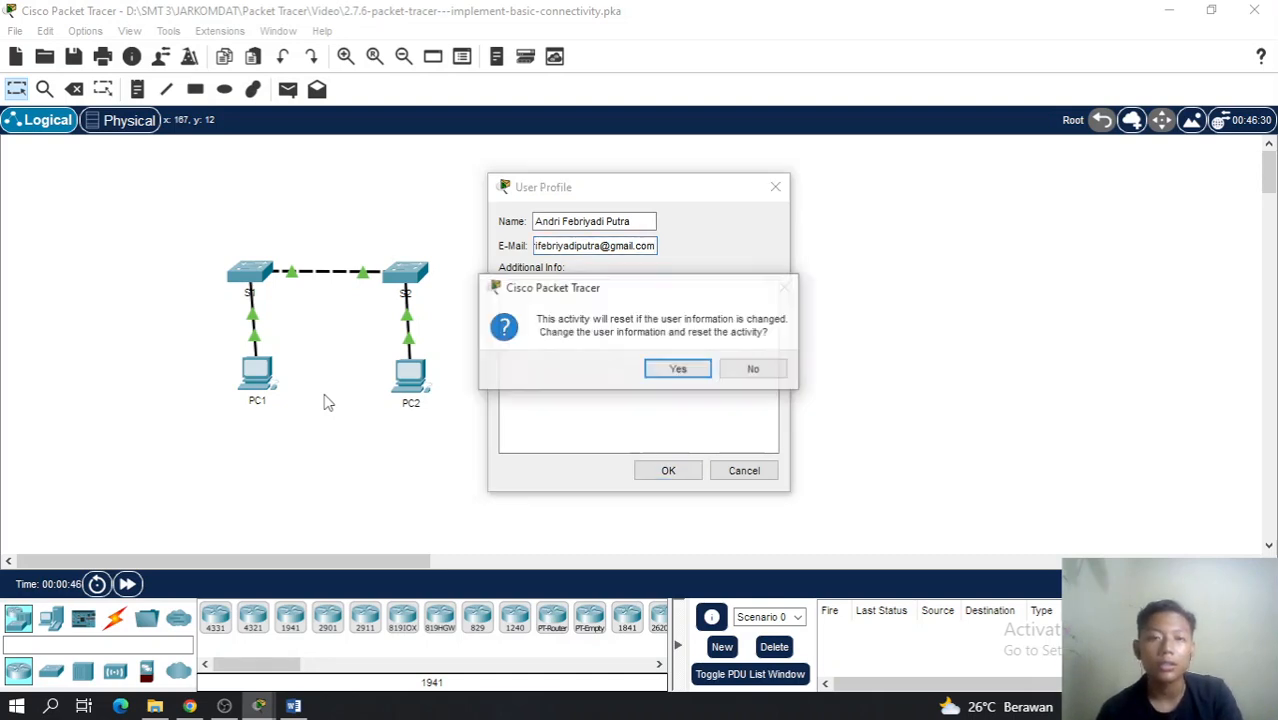
{"action": "key", "text": "Return"}
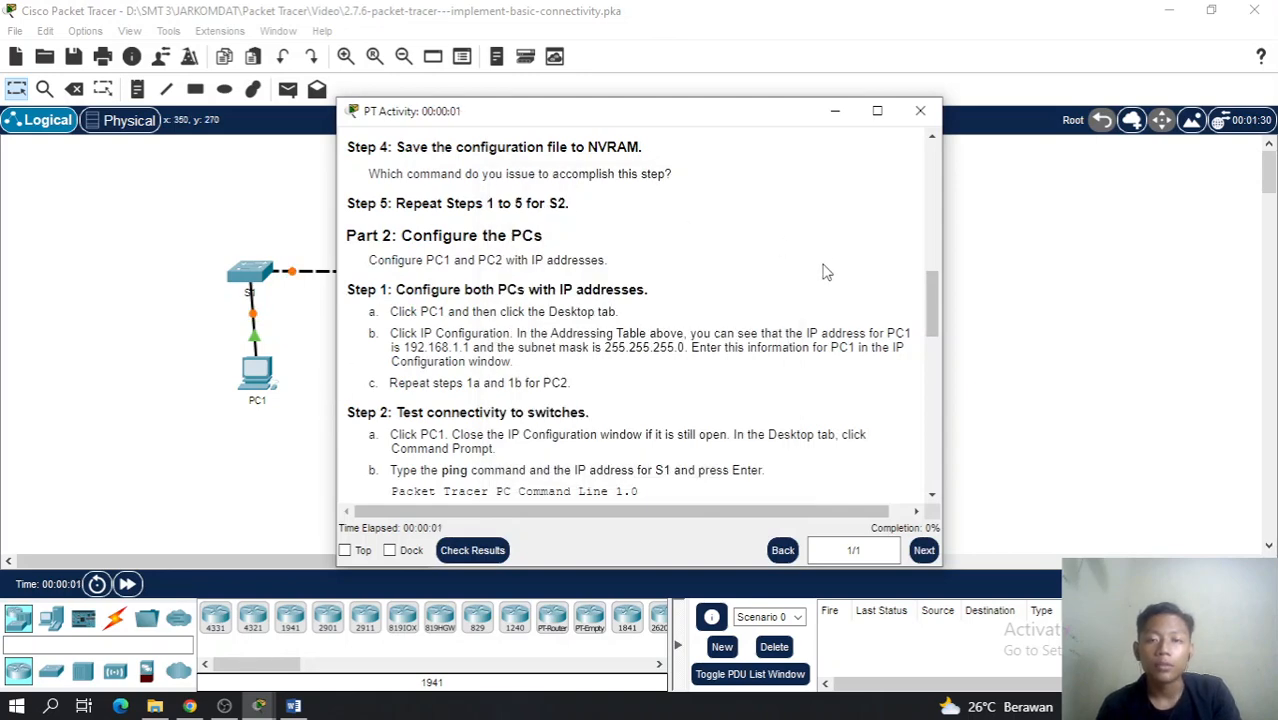
Snap the PT Activity instructions to the left half and the Packet Tracer topology to the right half
{"action": "left_click_drag", "start_coordinate": [930, 305], "coordinate": [948, 140]}
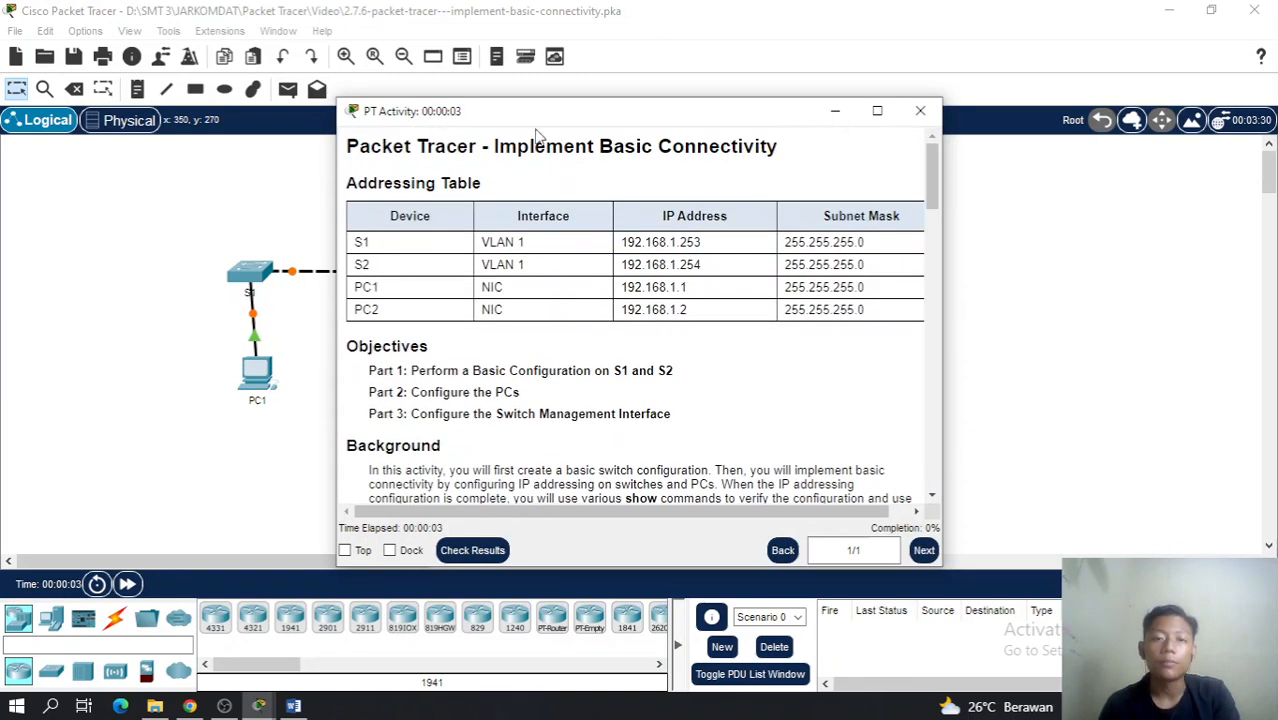
{"action": "key", "text": "super+Left"}
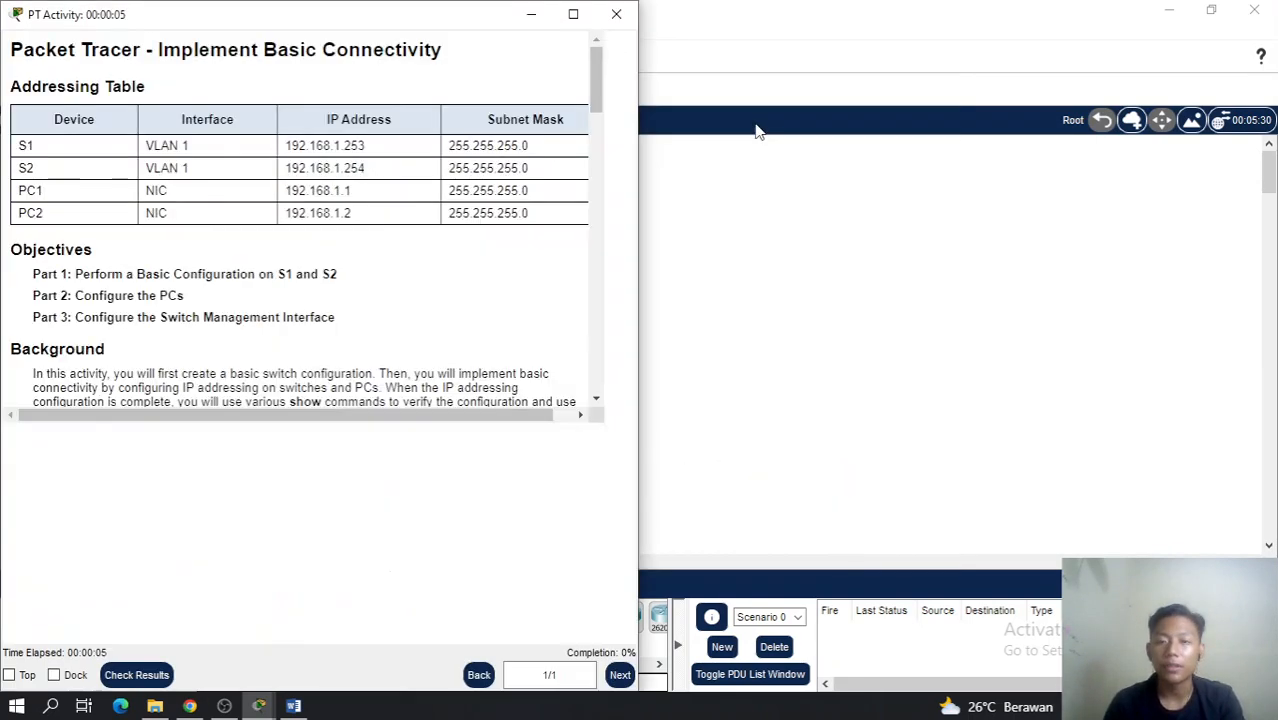
{"action": "key", "text": "Escape"}
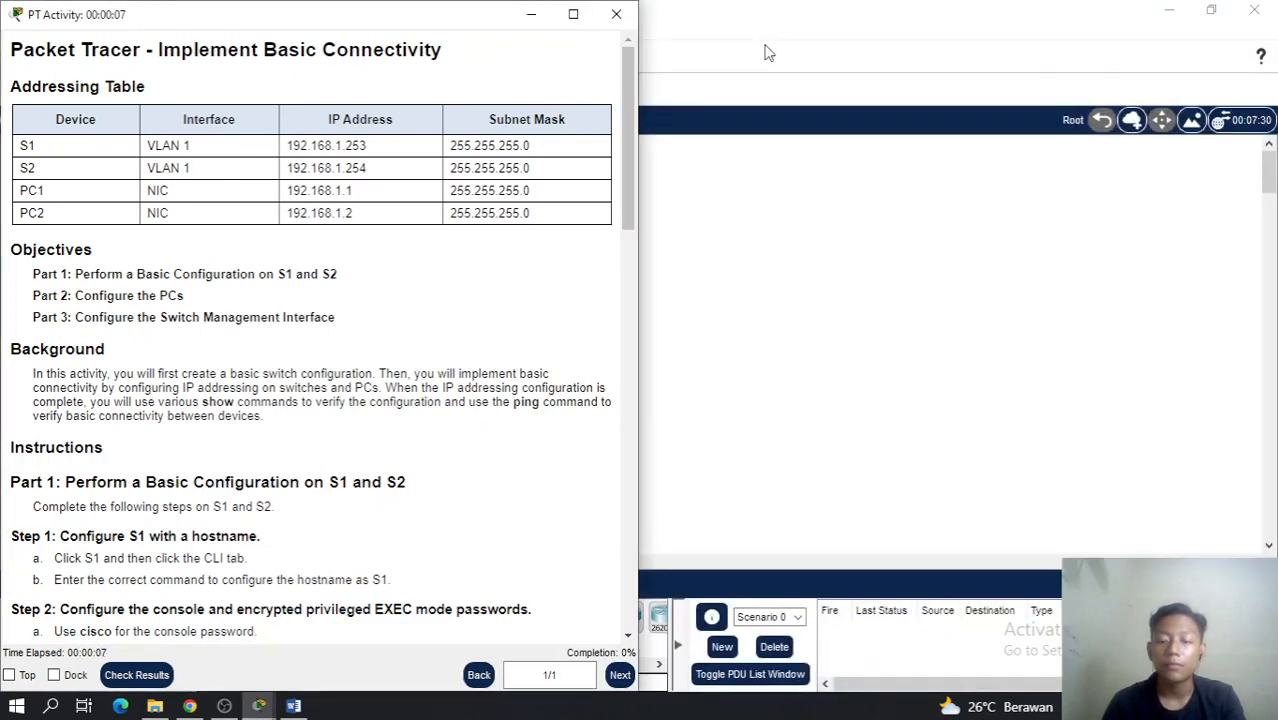
{"action": "key", "text": "super+Right"}
{"action": "key", "text": "super+Left"}
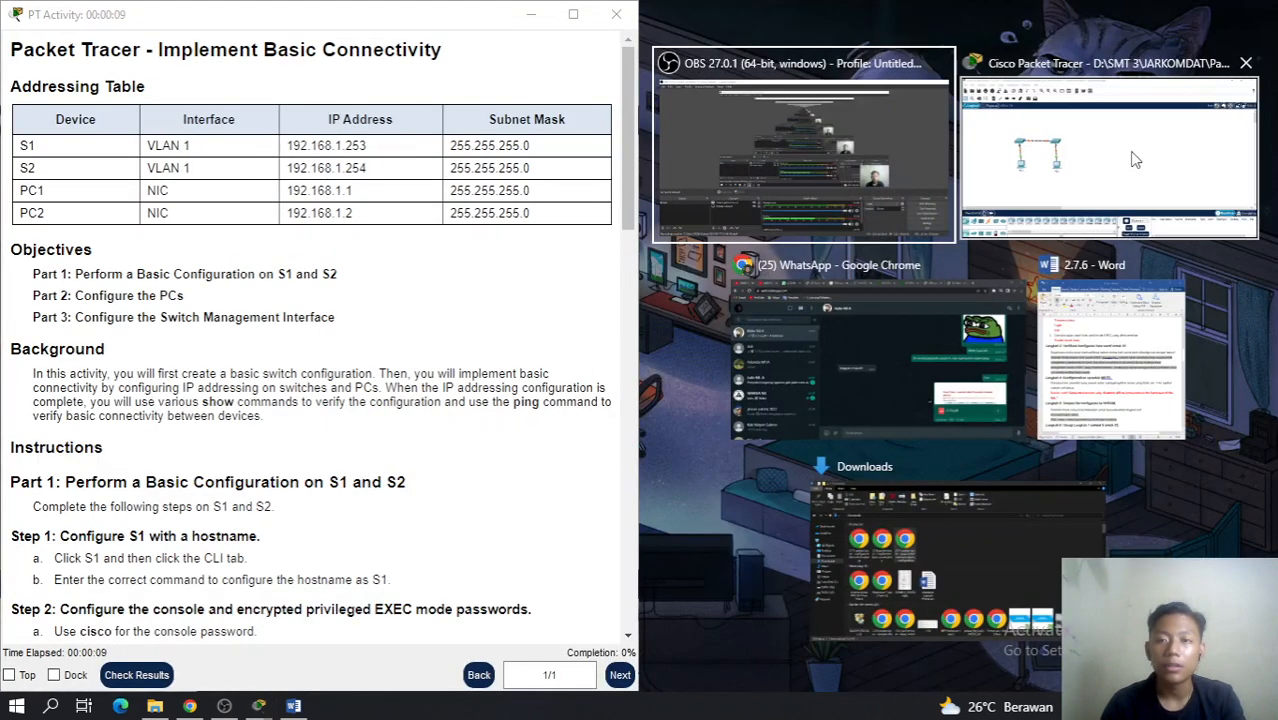
{"action": "left_click", "coordinate": [1135, 157]}
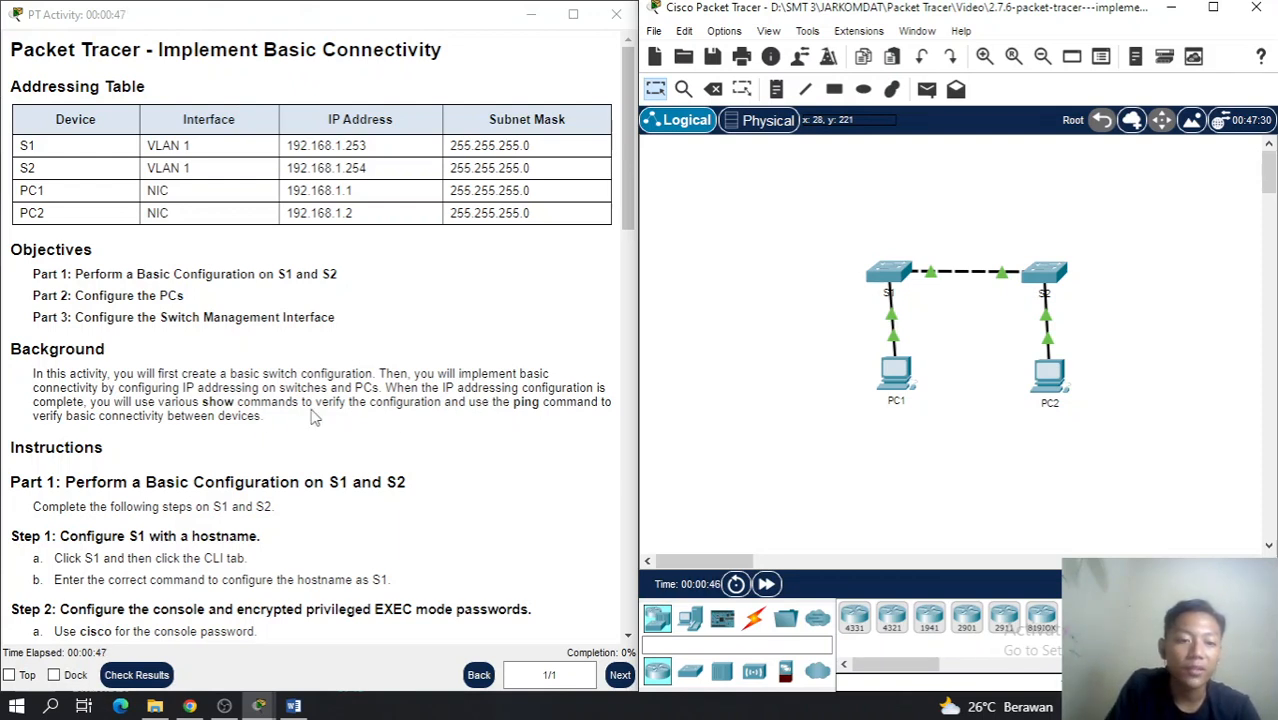
{"action": "left_click", "coordinate": [516, 406]}
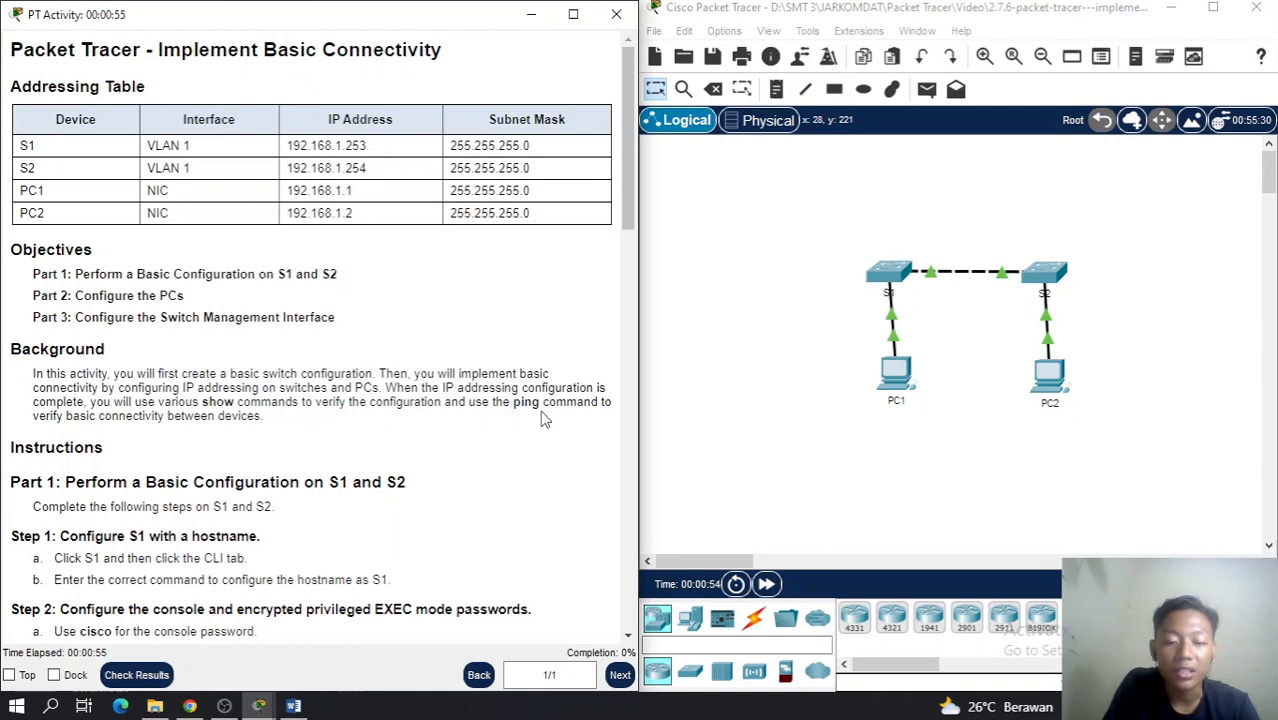
{"action": "scroll", "coordinate": [128, 485], "scroll_direction": "down", "scroll_amount": 3}
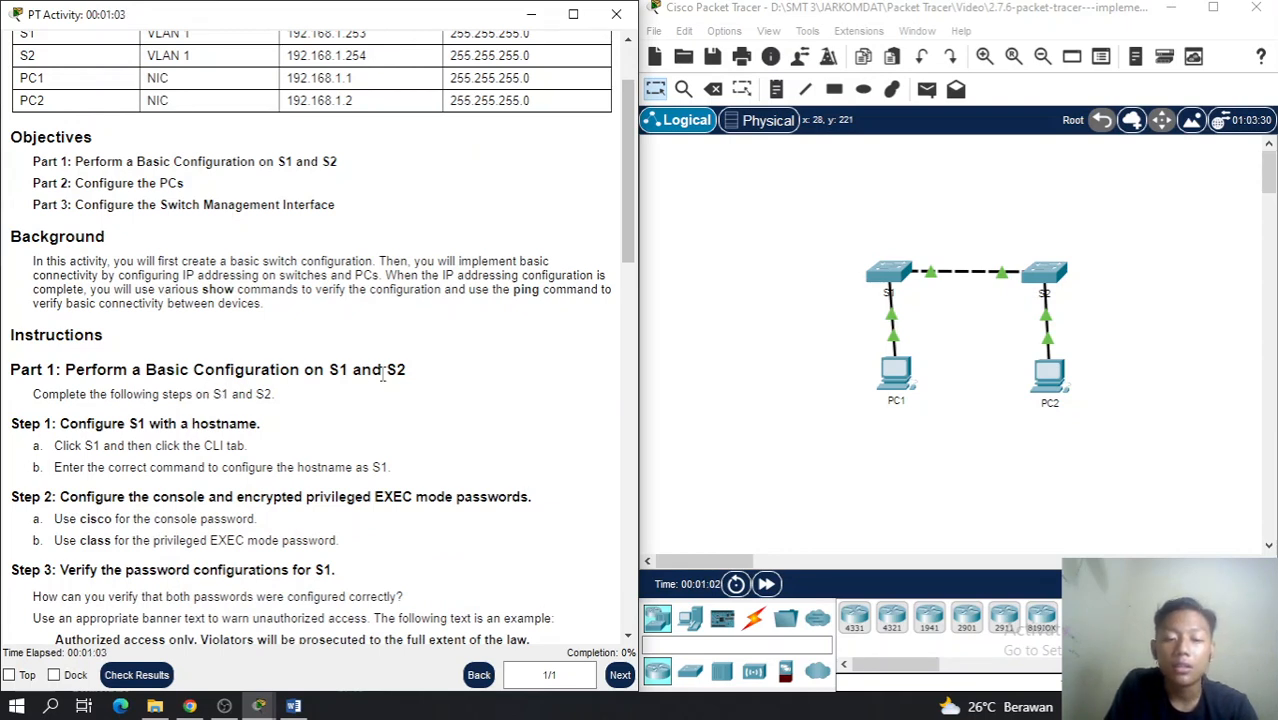
Open switch S1's CLI and enter global configuration mode with enable and config t
{"action": "left_click", "coordinate": [893, 283]}
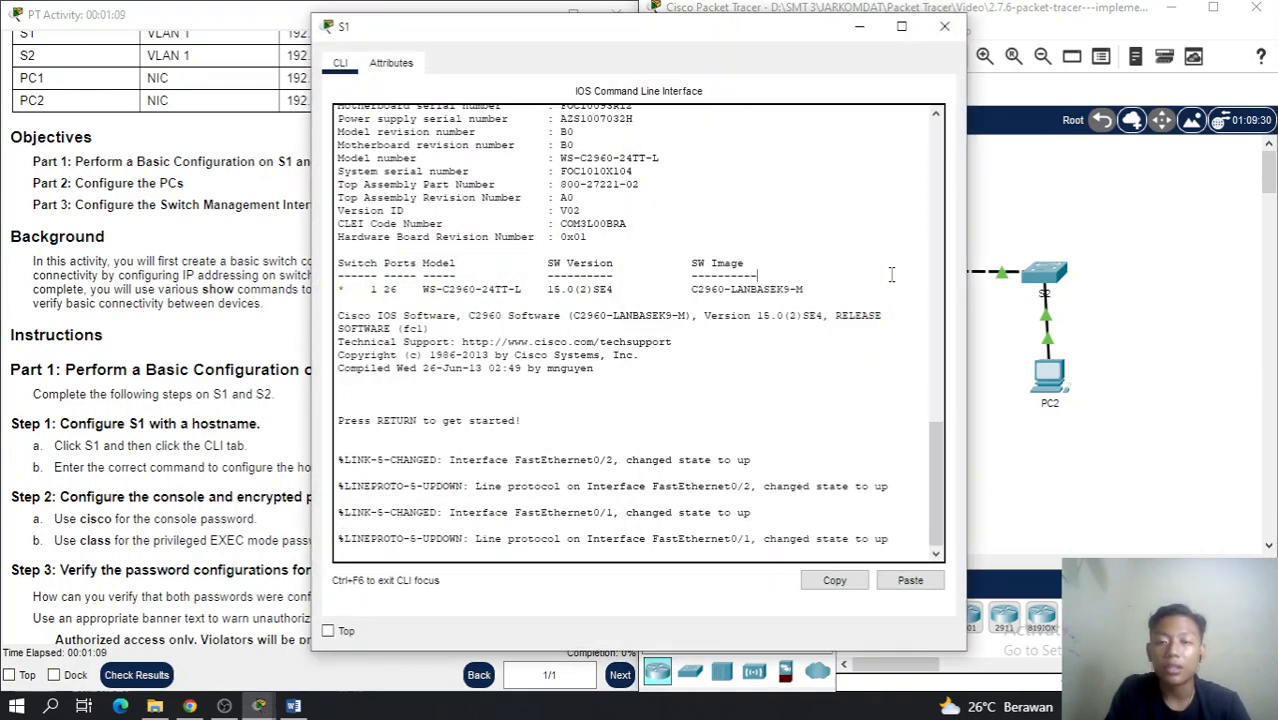
{"action": "key", "text": "Return"}
{"action": "key", "text": "Return"}
{"action": "key", "text": "Return"}
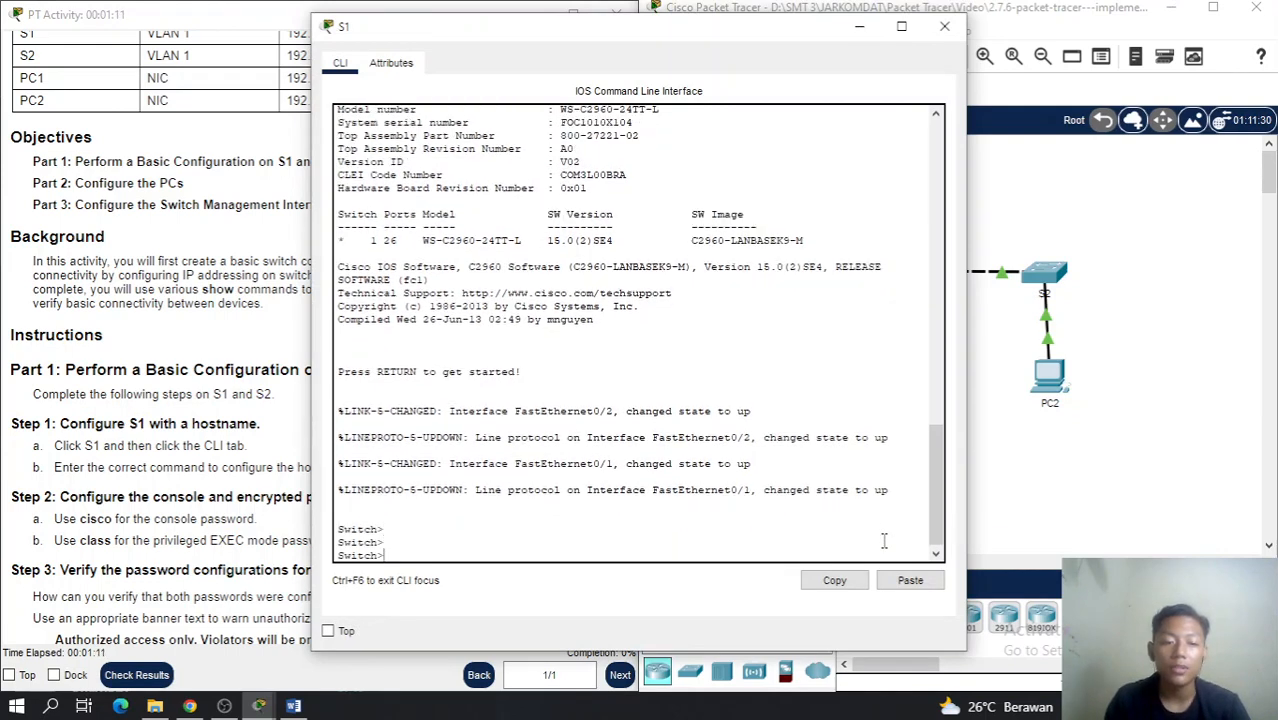
{"action": "type", "text": "enable"}
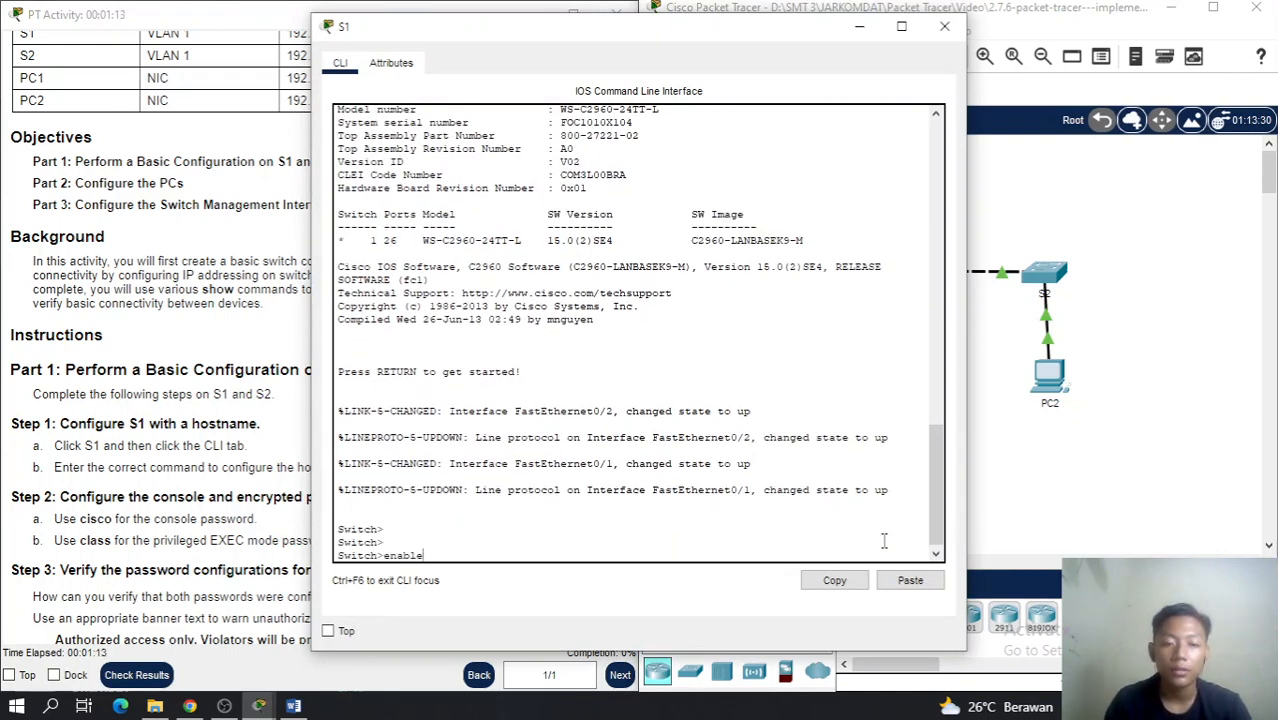
{"action": "key", "text": "Return"}
{"action": "left_click_drag", "start_coordinate": [640, 45], "coordinate": [946, 48]}
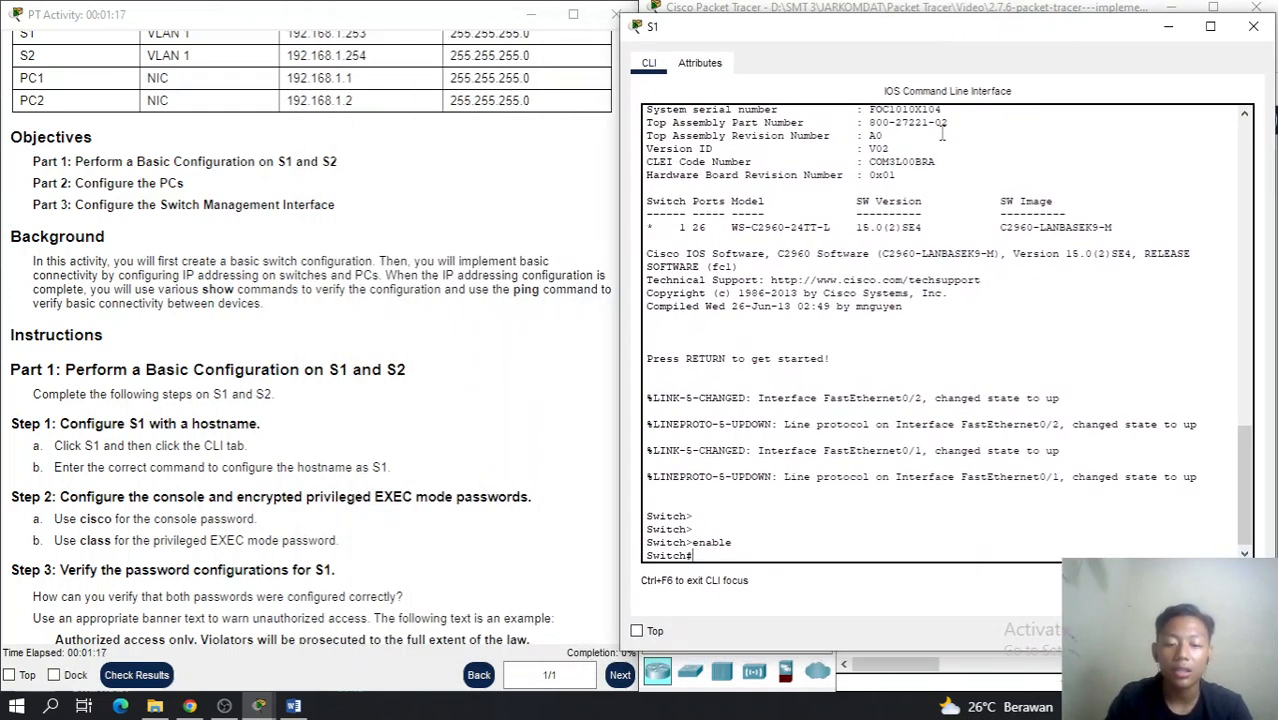
{"action": "type", "text": "config"}
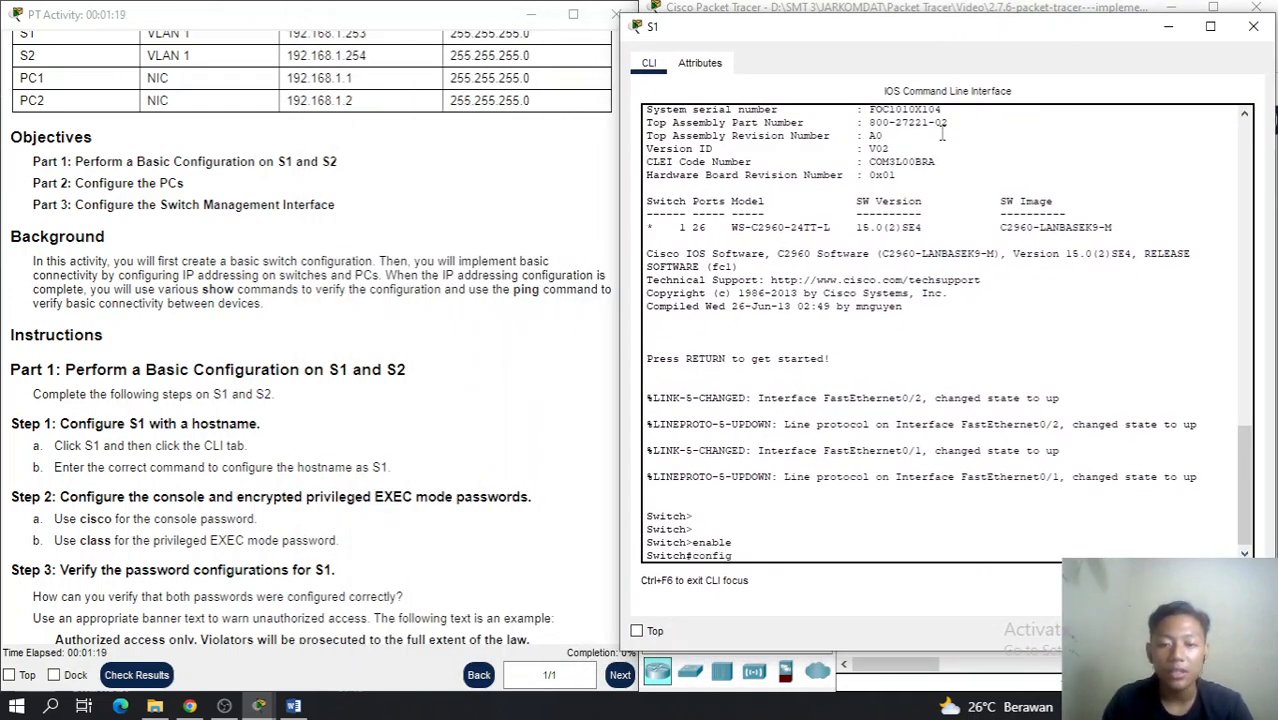
{"action": "type", "text": " t"}
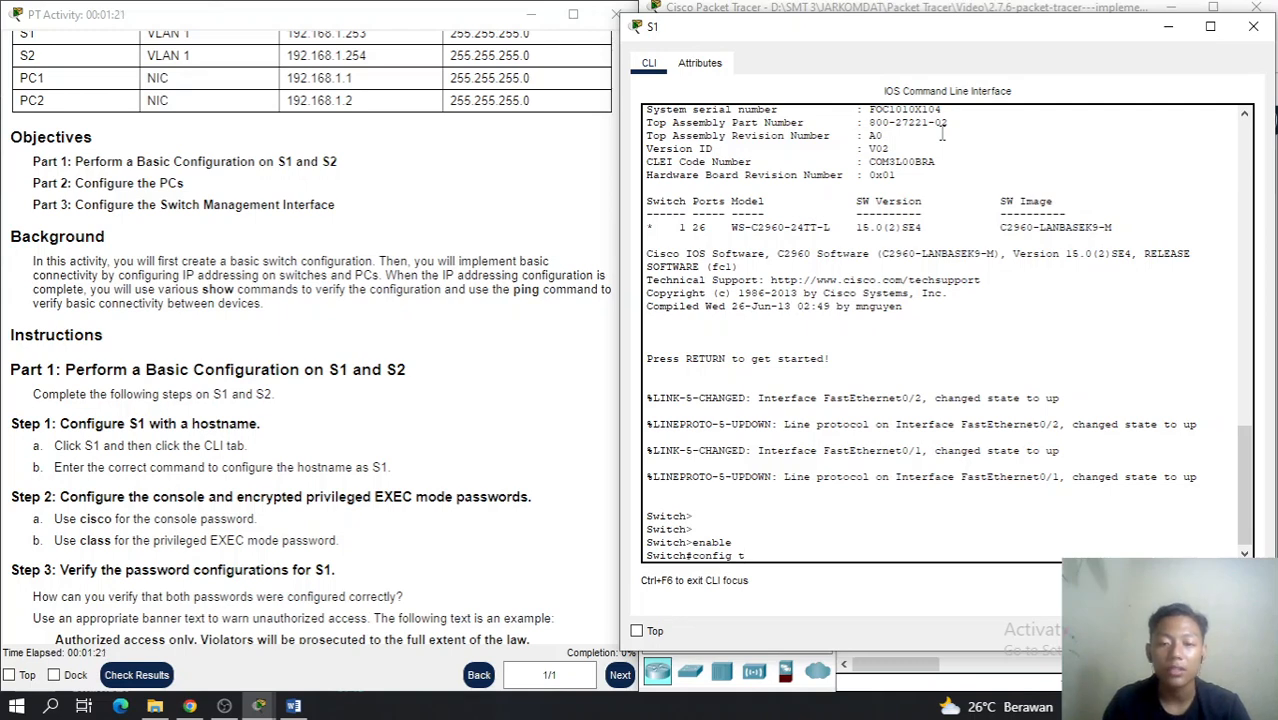
{"action": "key", "text": "Return"}
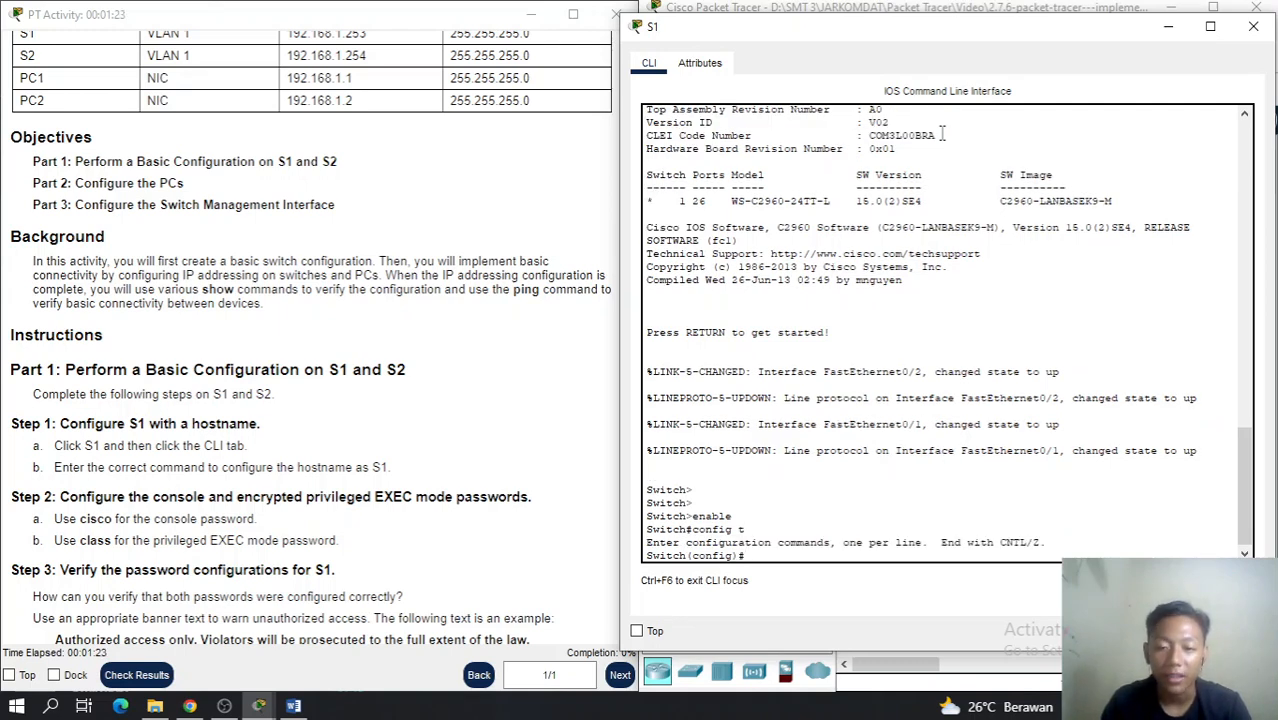
Set the switch hostname to S1
{"action": "type", "text": "host"}
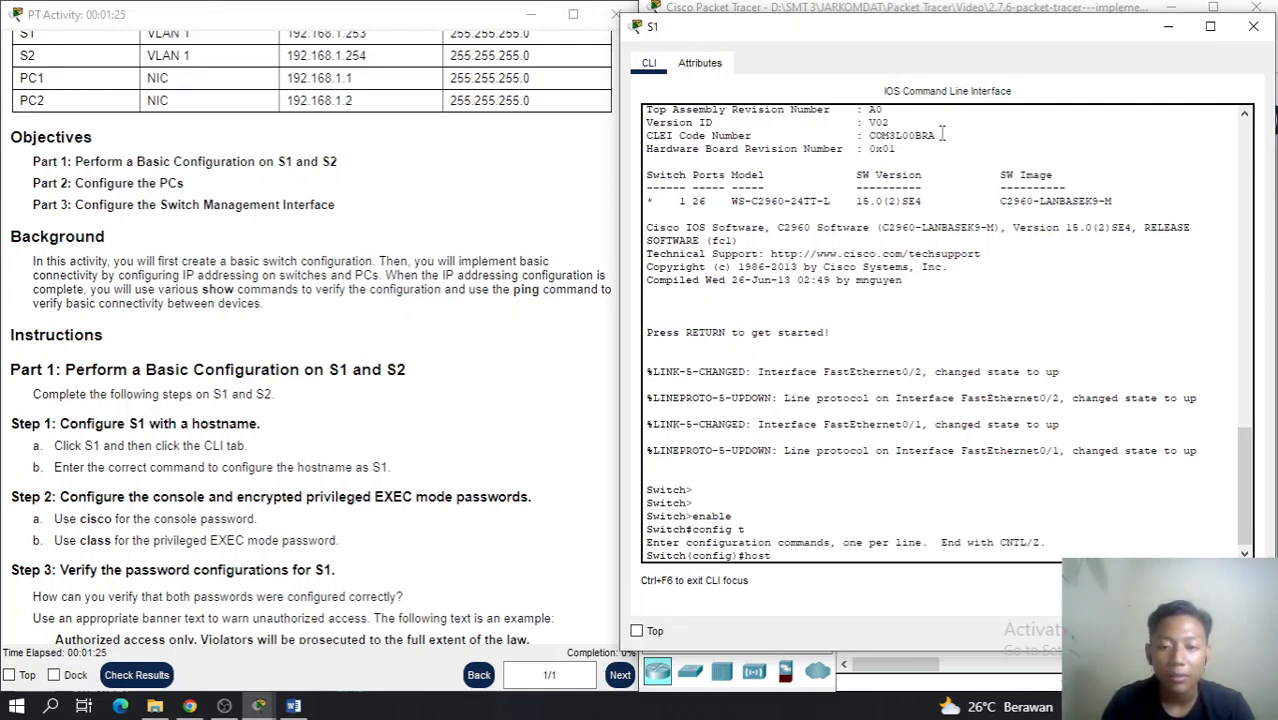
{"action": "type", "text": "name S1"}
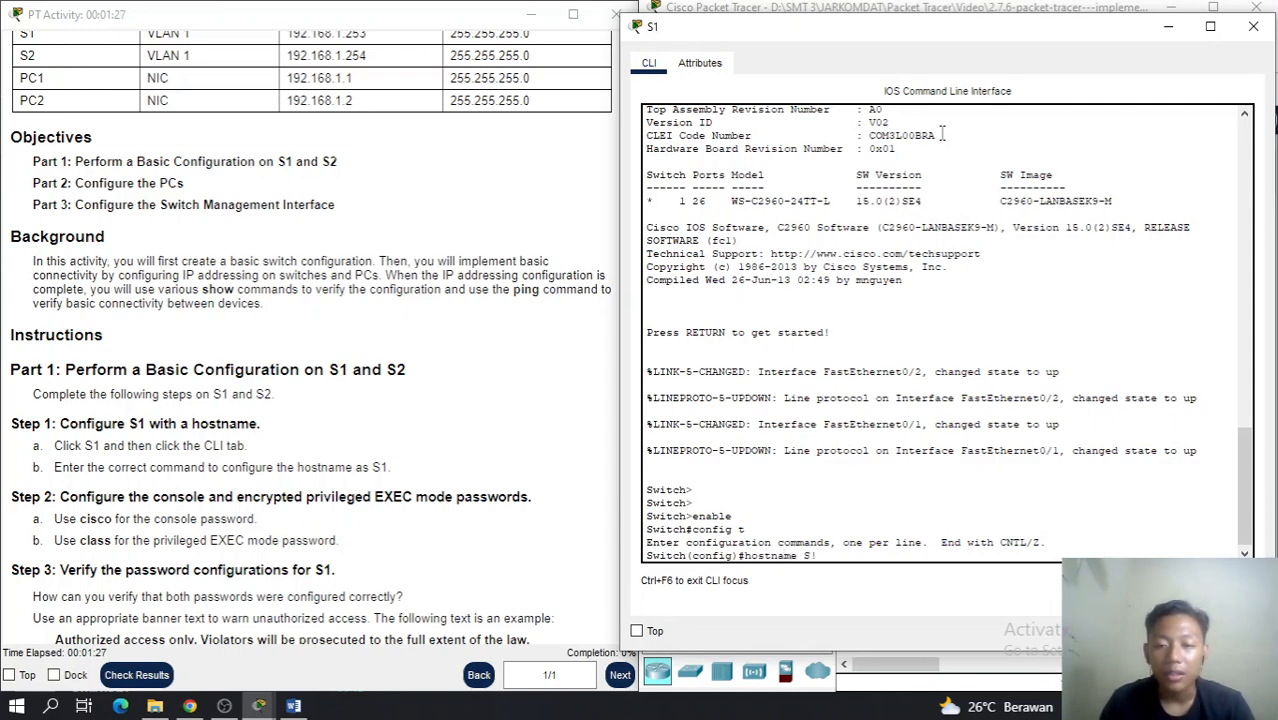
{"action": "key", "text": "BackSpace"}
{"action": "type", "text": "1"}
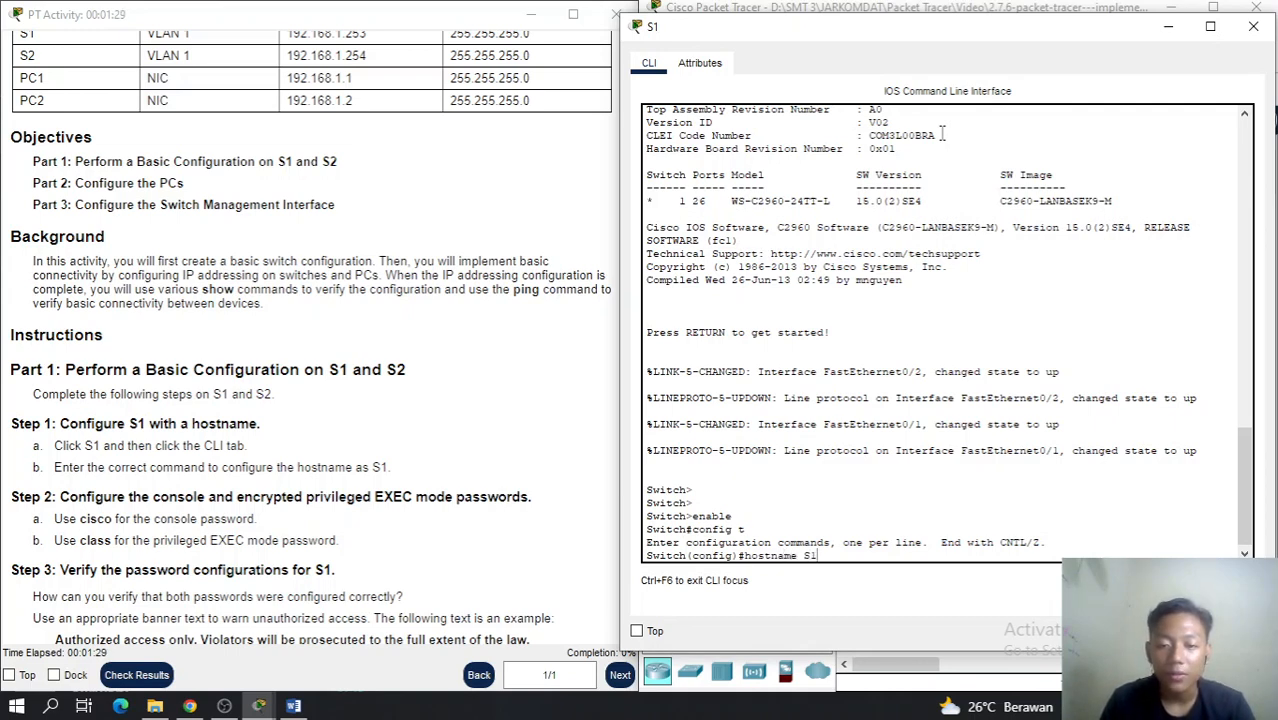
{"action": "key", "text": "Return"}
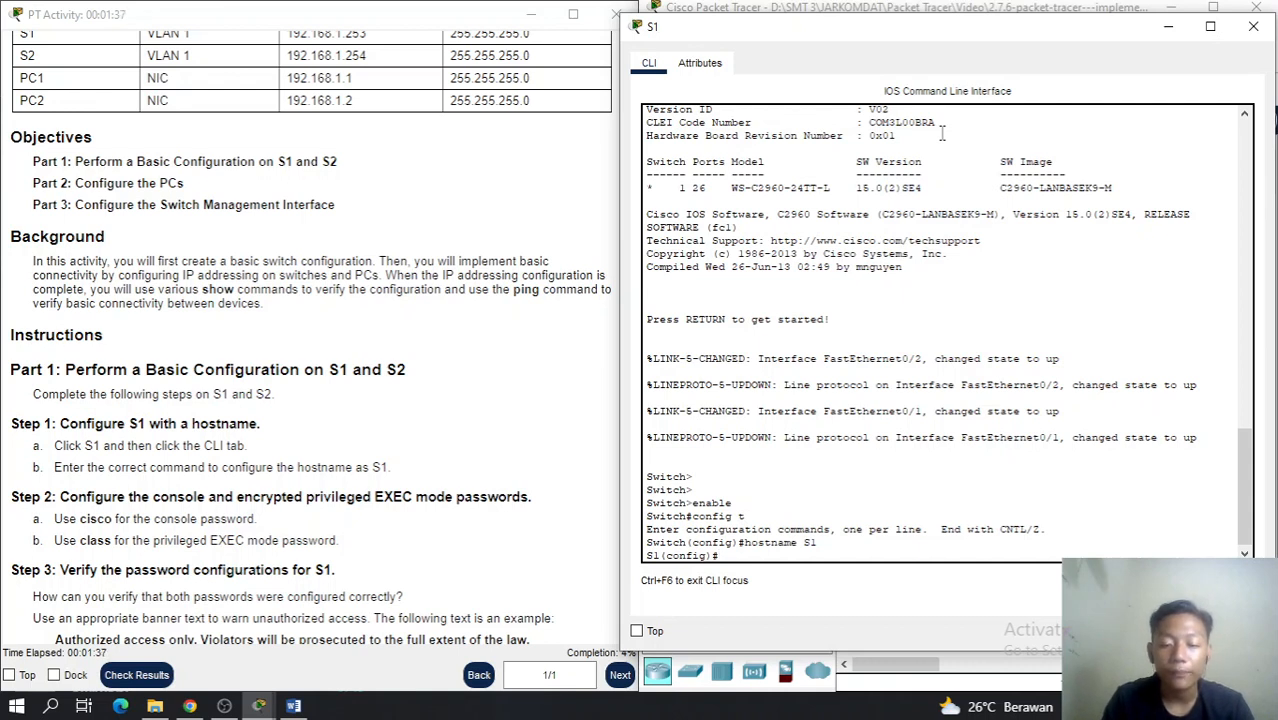
Under line console 0, set the console password, enable login, then exit to global config
{"action": "type", "text": "c"}
{"action": "key", "text": "BackSpace"}
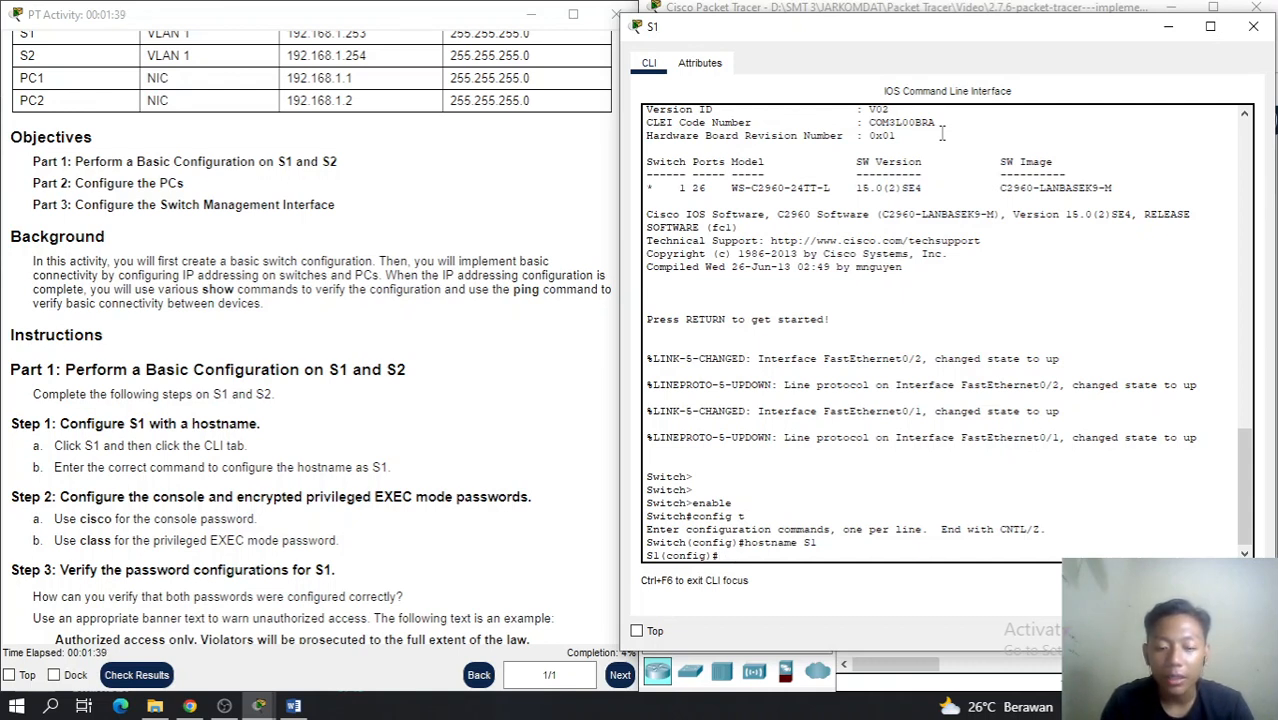
{"action": "type", "text": "line co"}
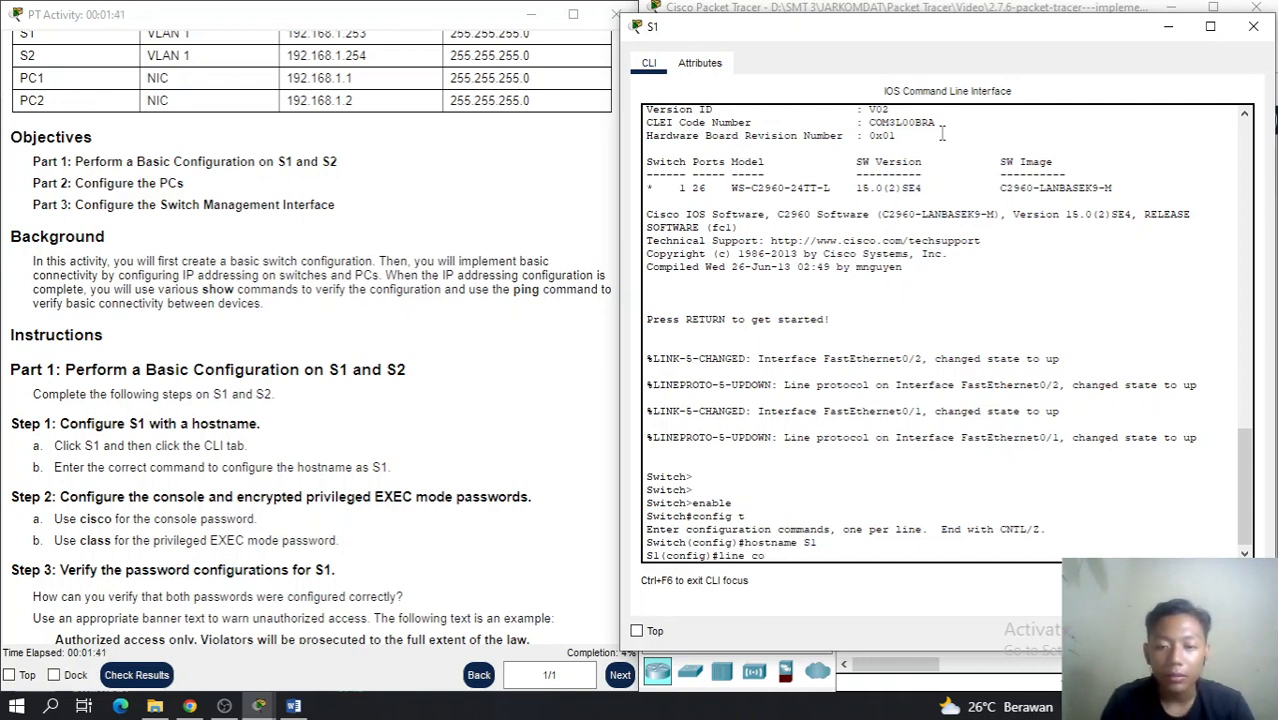
{"action": "type", "text": "nsole"}
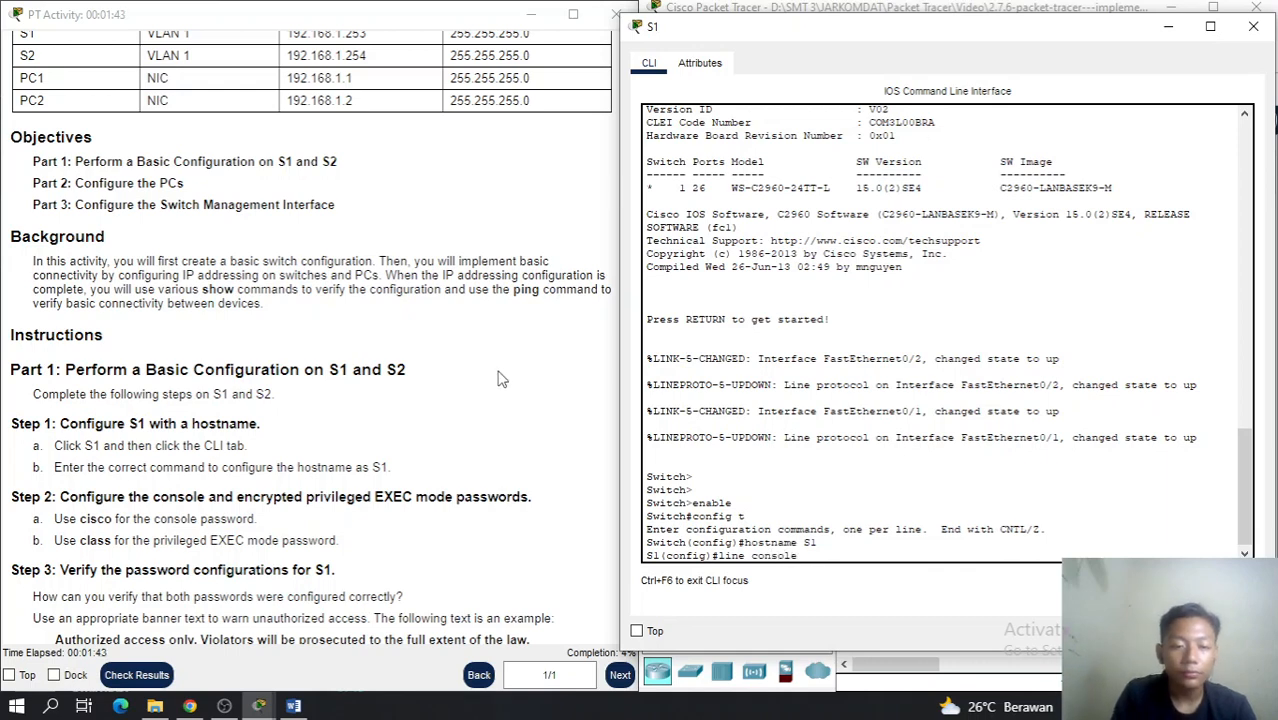
{"action": "scroll", "coordinate": [497, 386], "scroll_direction": "down", "scroll_amount": 1}
{"action": "type", "text": "0"}
{"action": "key", "text": "Return"}
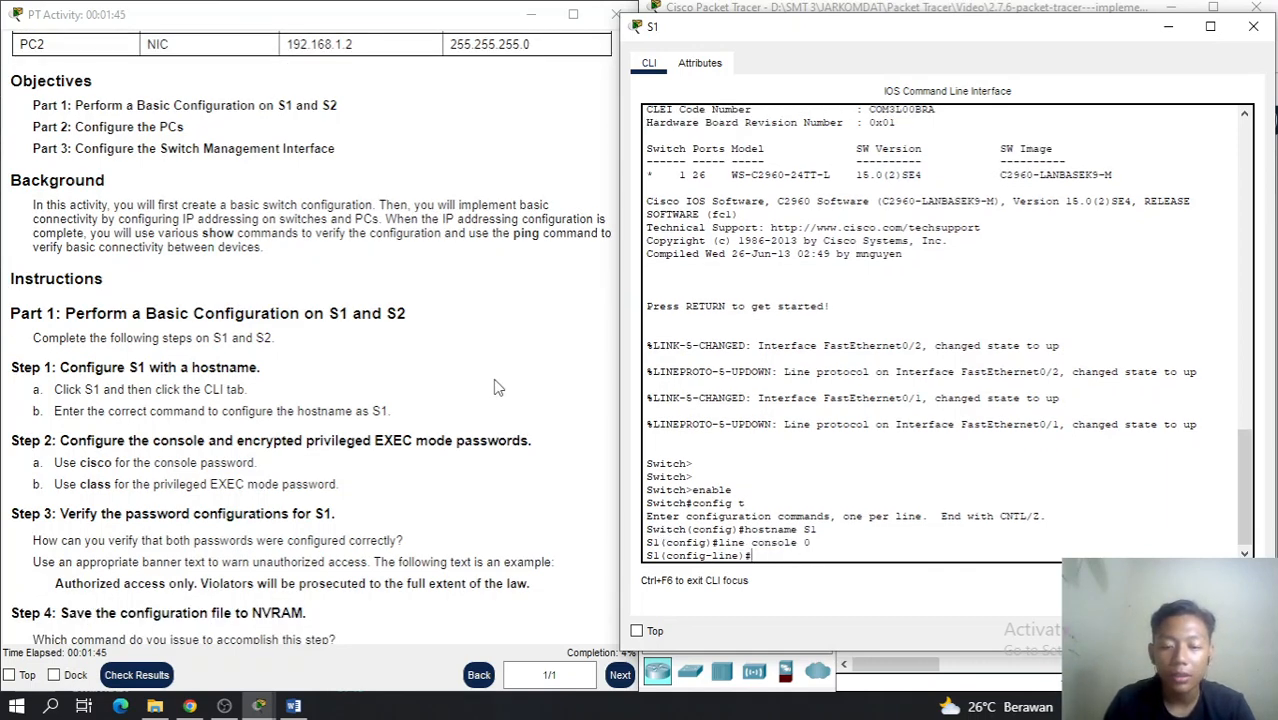
{"action": "type", "text": "password"}
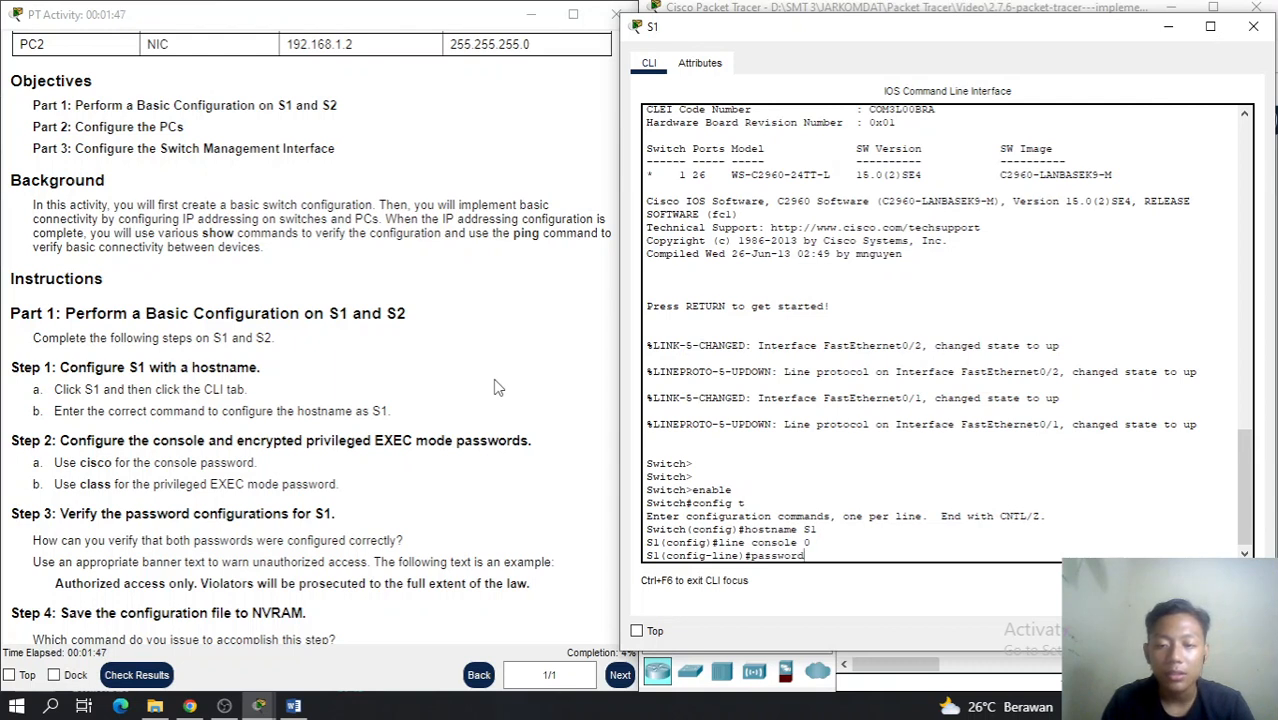
{"action": "type", "text": " cisco"}
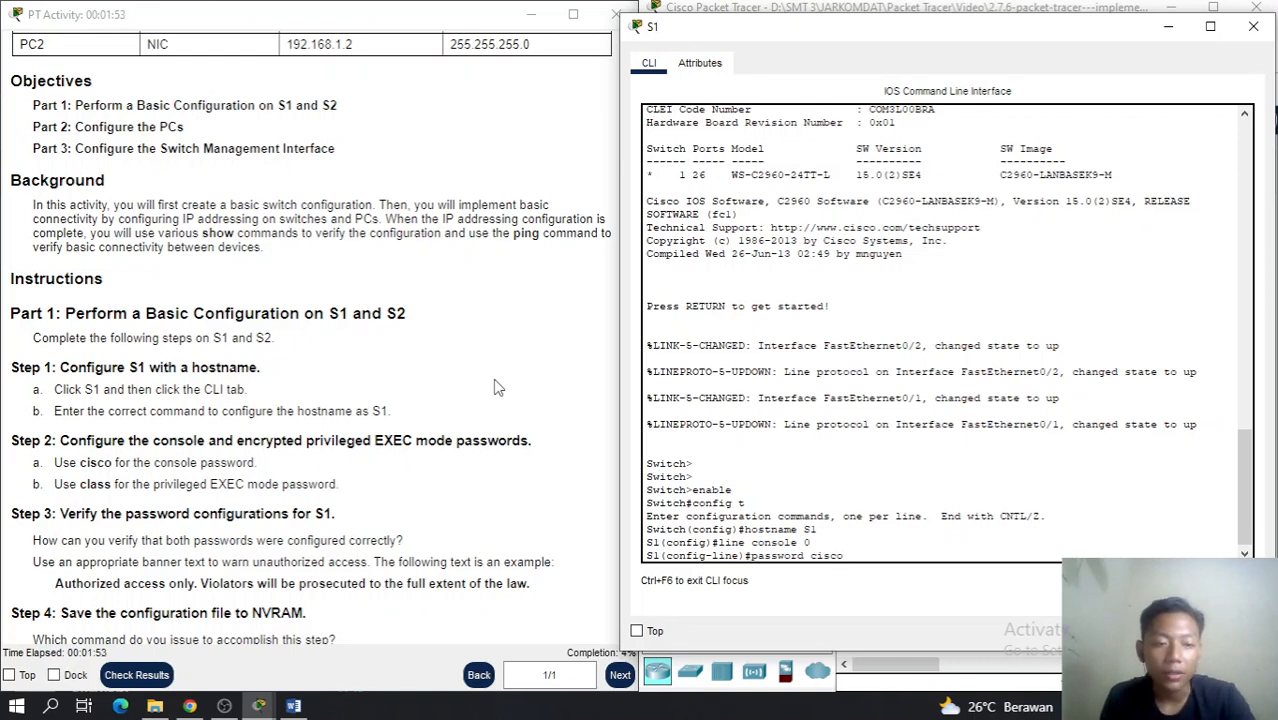
{"action": "key", "text": "Return"}
{"action": "type", "text": "line)#l"}
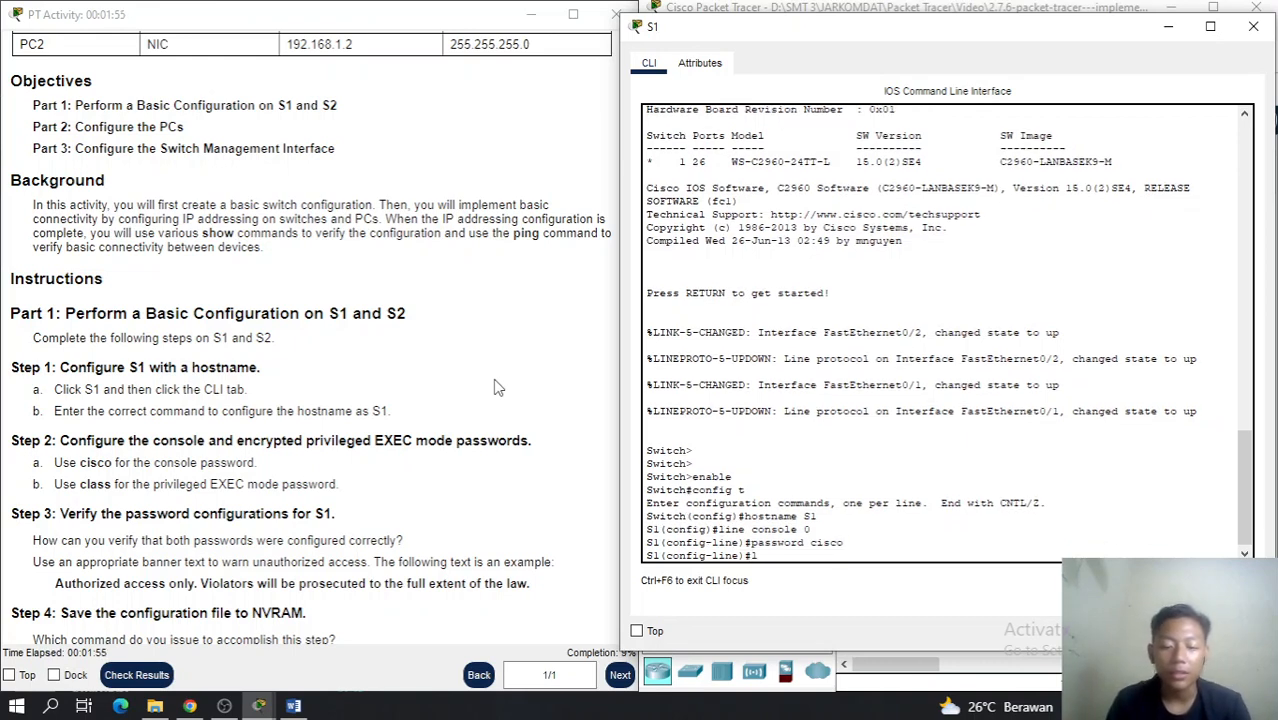
{"action": "type", "text": "ogin"}
{"action": "key", "text": "Return"}
{"action": "type", "text": "exit"}
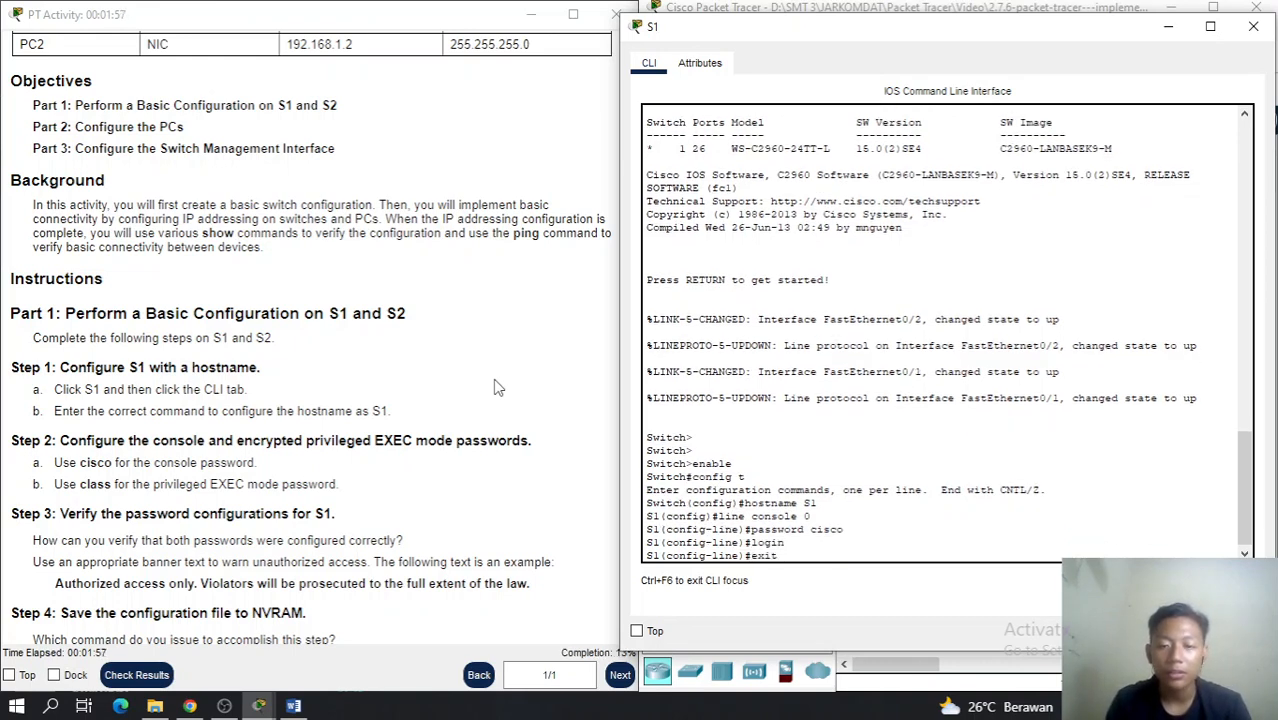
{"action": "key", "text": "Return"}
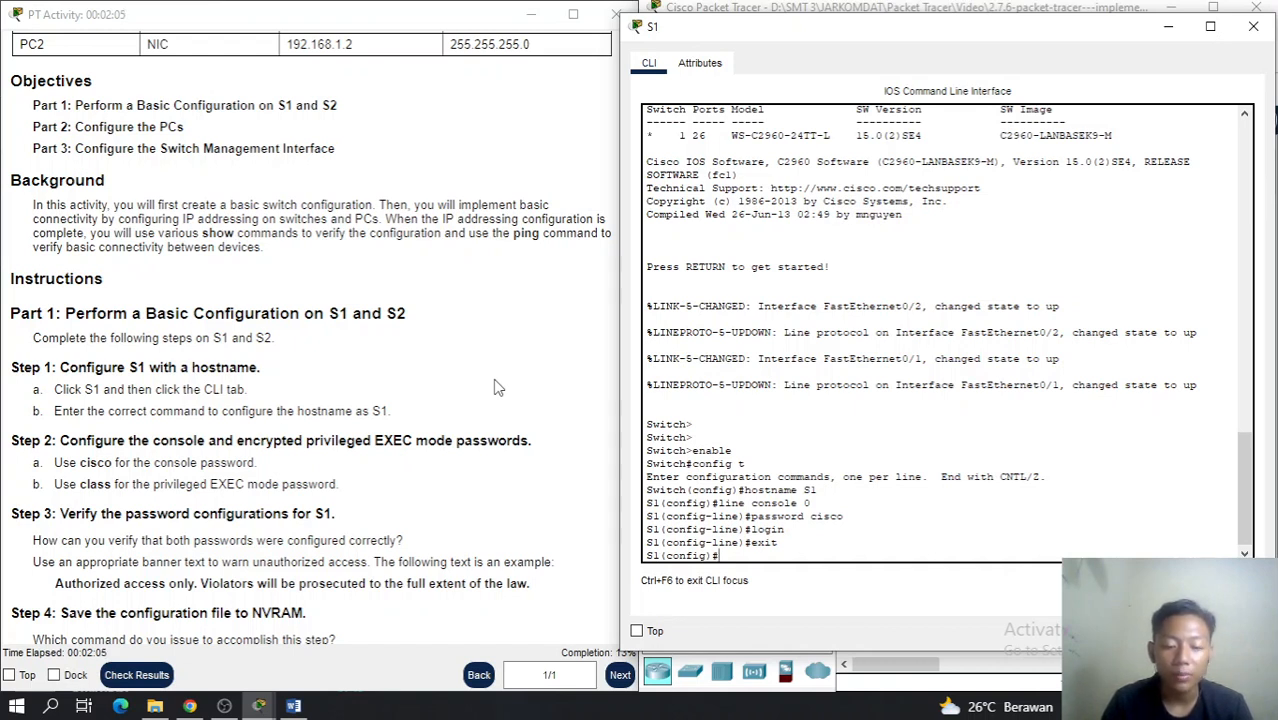
Apply an encrypted enable secret password on S1
{"action": "type", "text": "nable s"}
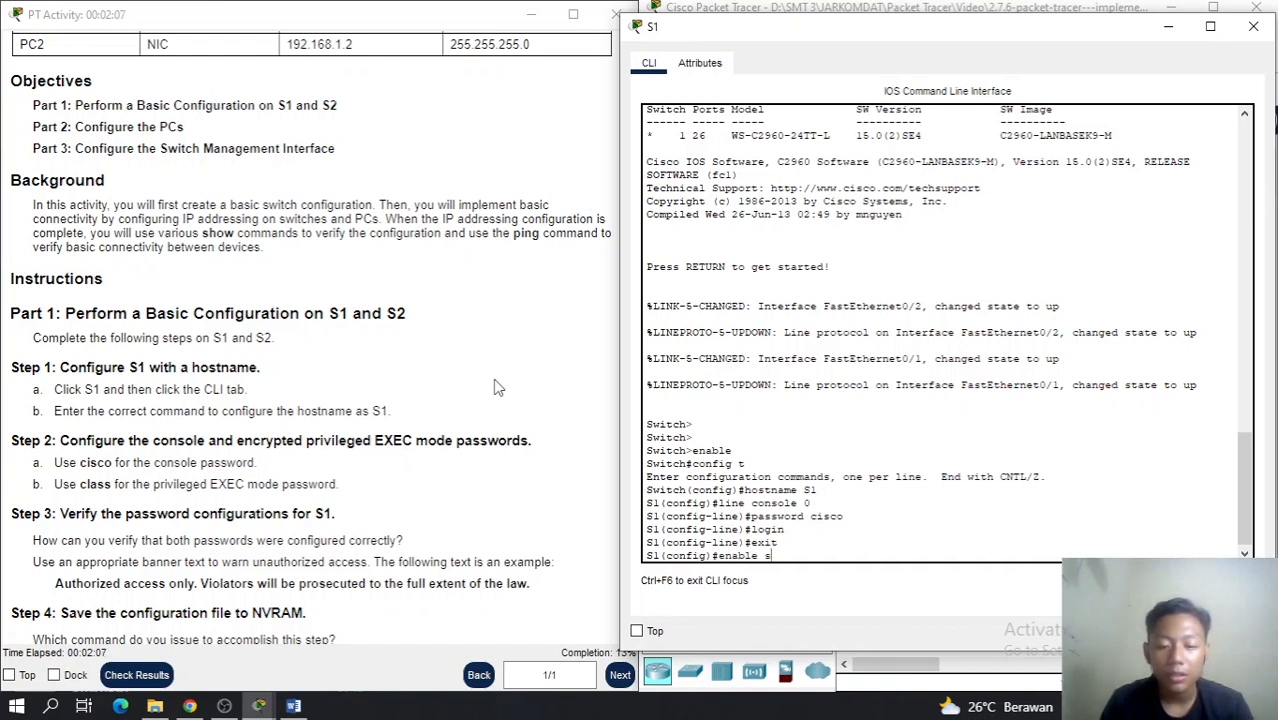
{"action": "type", "text": "ecret class"}
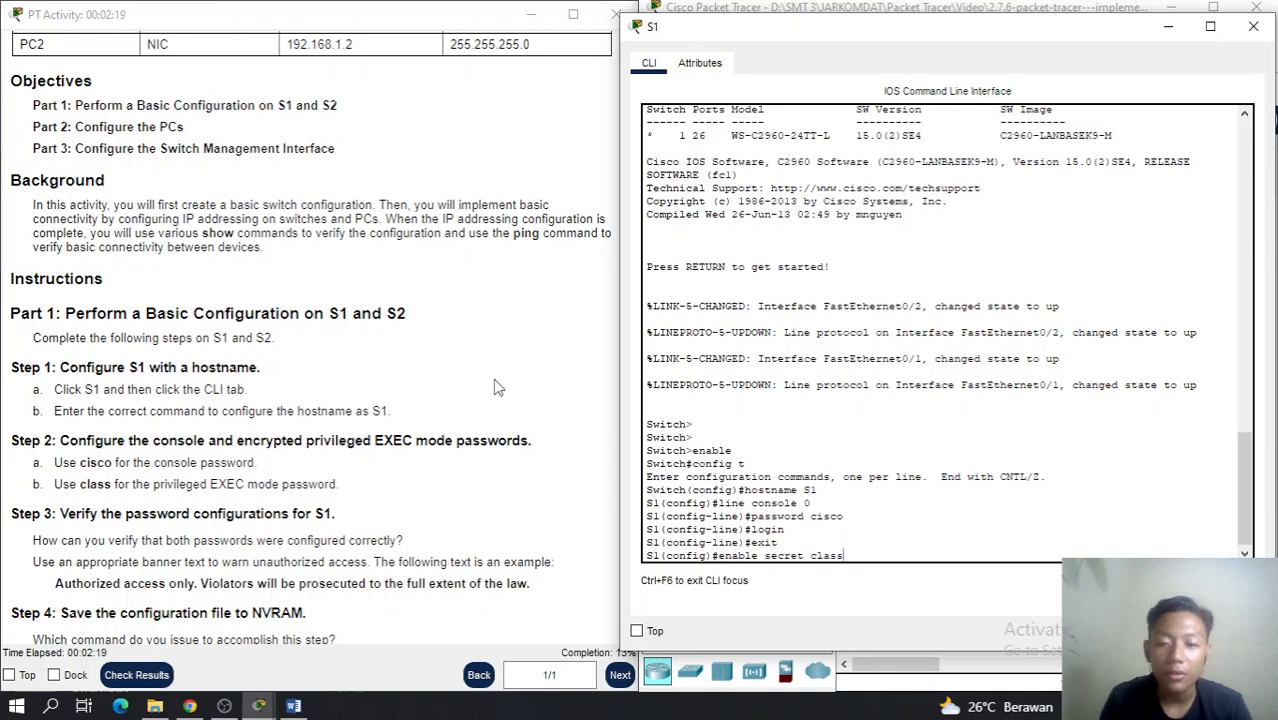
{"action": "key", "text": "Return"}
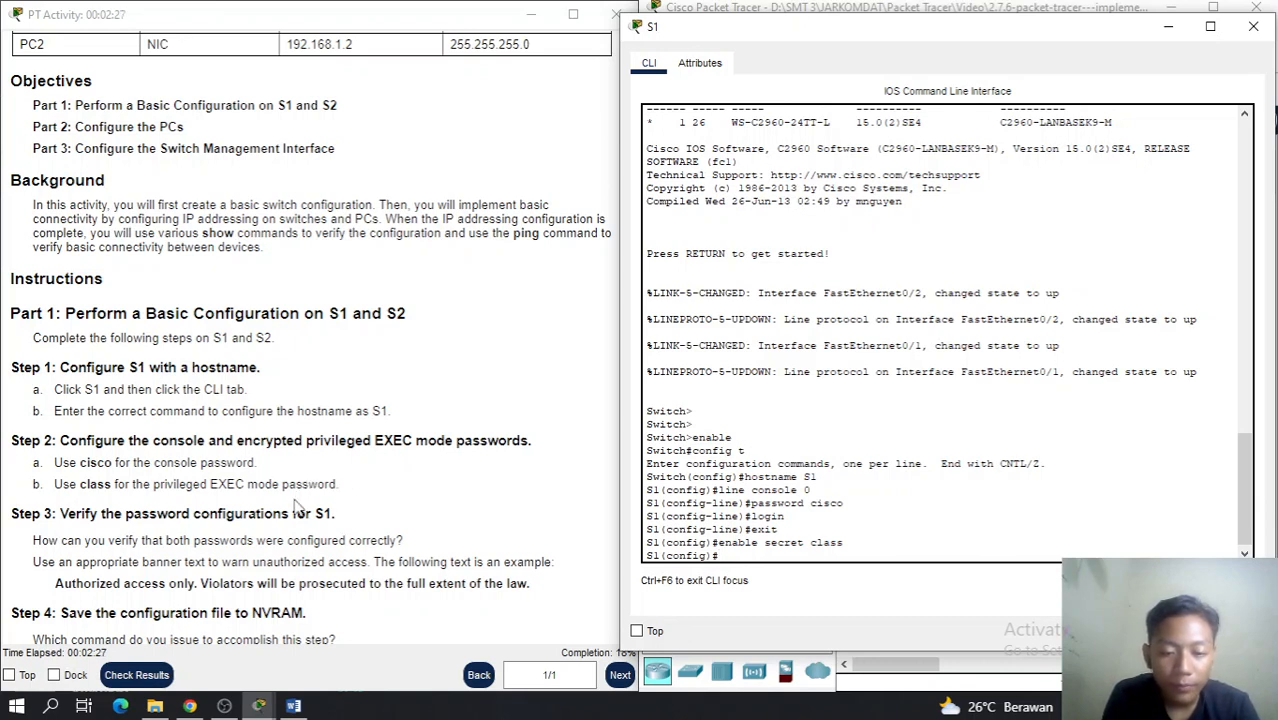
{"action": "scroll", "coordinate": [297, 509], "scroll_direction": "down", "scroll_amount": 1}
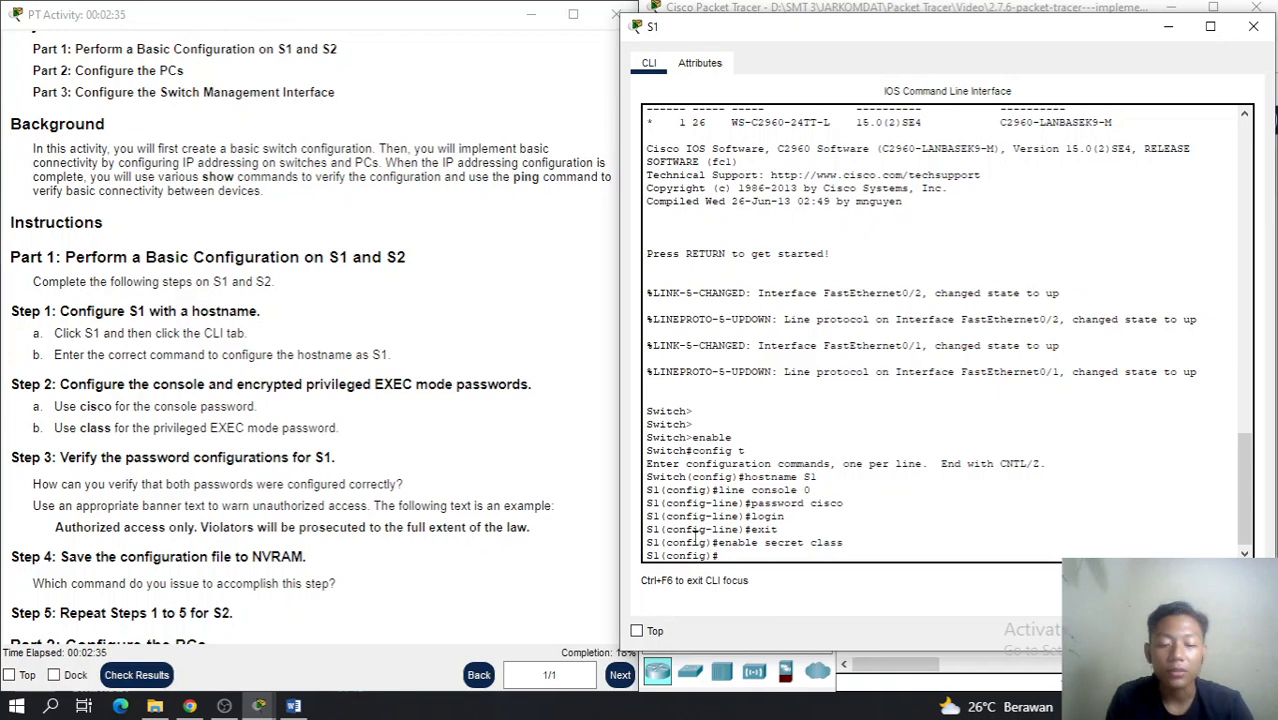
Create a banner motd with the 'Authorized access only...' sentence copied from the instructions
{"action": "type", "text": "banner "}
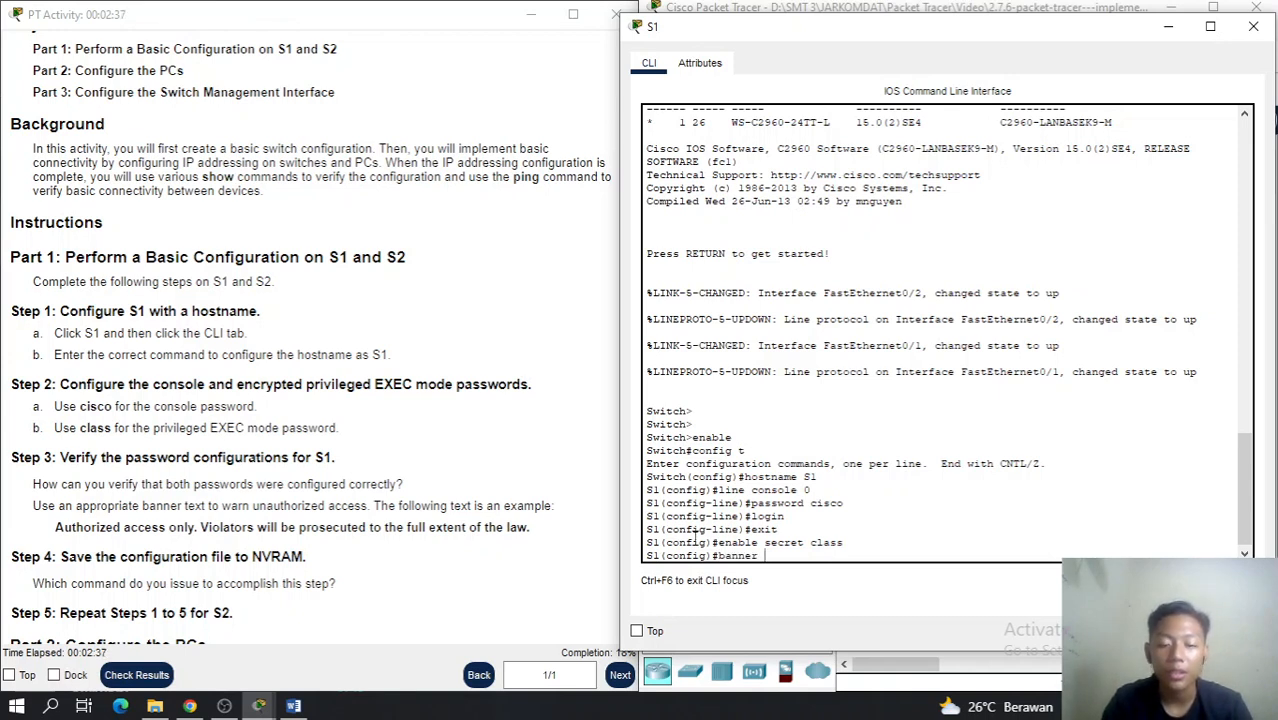
{"action": "type", "text": "motd \""}
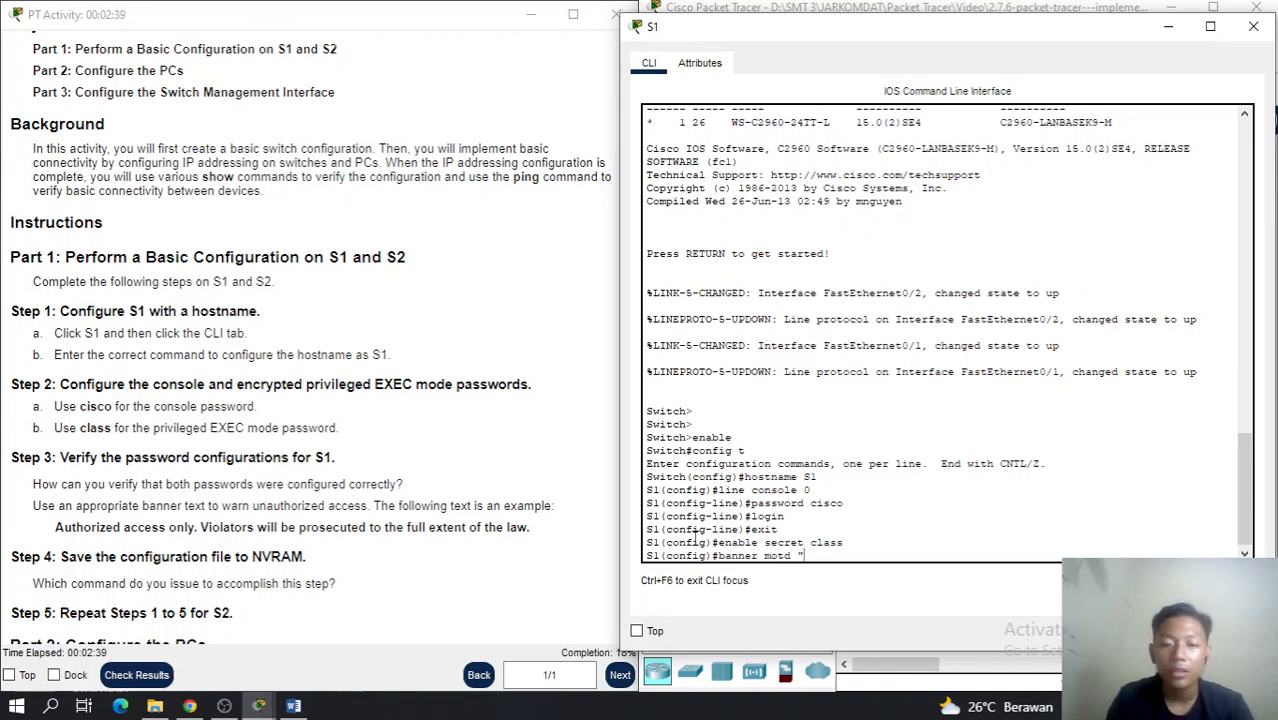
{"action": "left_click_drag", "start_coordinate": [56, 527], "coordinate": [530, 533]}
{"action": "right_click", "coordinate": [530, 534]}
{"action": "left_click", "coordinate": [568, 542]}
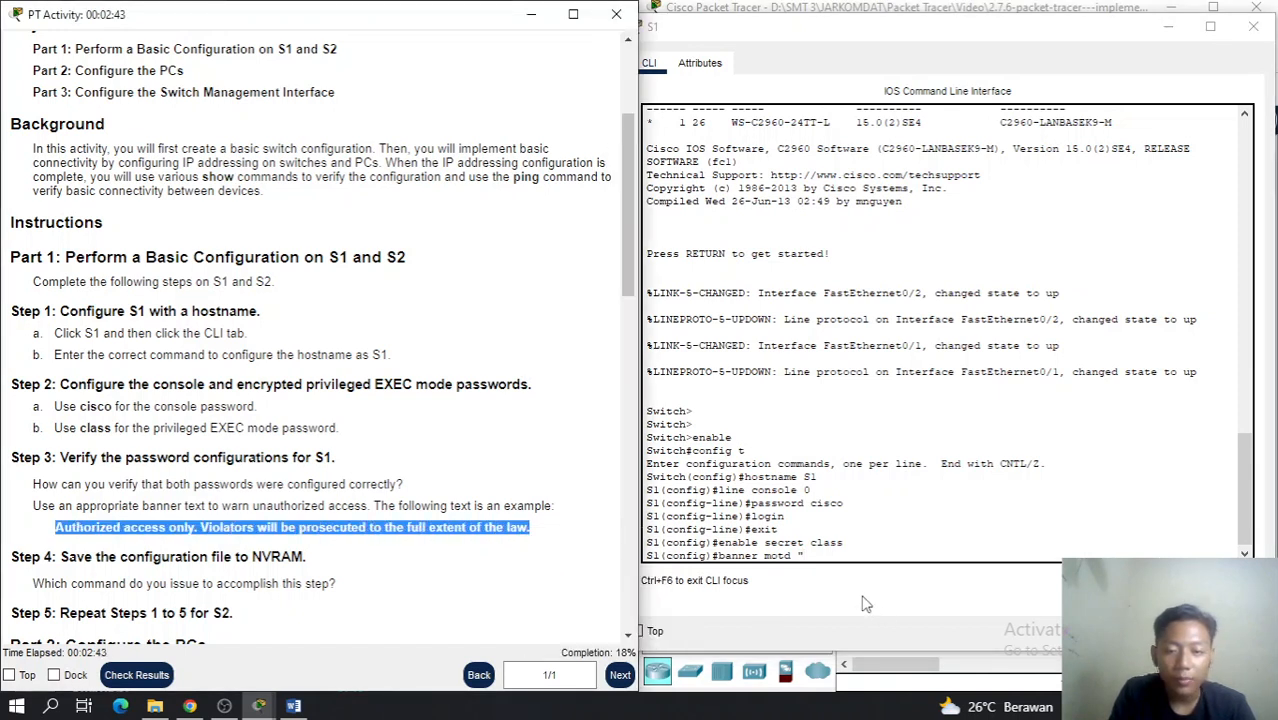
{"action": "left_click", "coordinate": [842, 557]}
{"action": "right_click", "coordinate": [842, 557]}
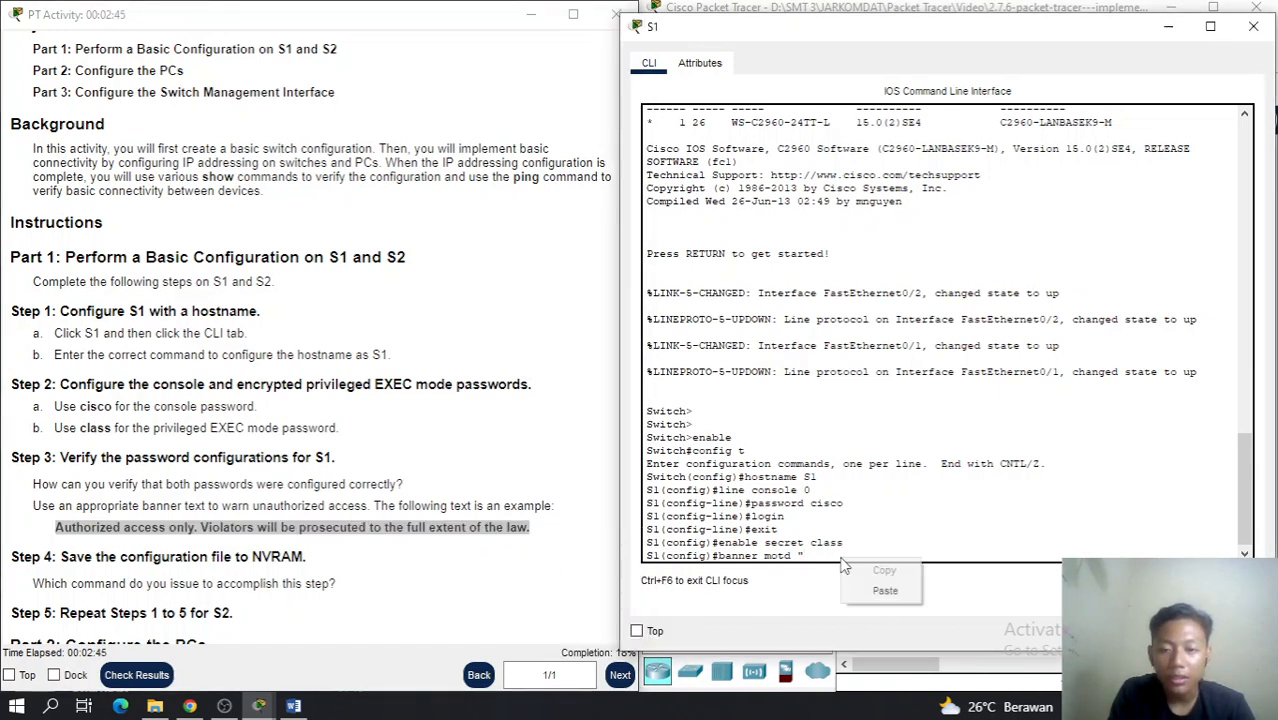
{"action": "left_click", "coordinate": [884, 590]}
{"action": "type", "text": "\""}
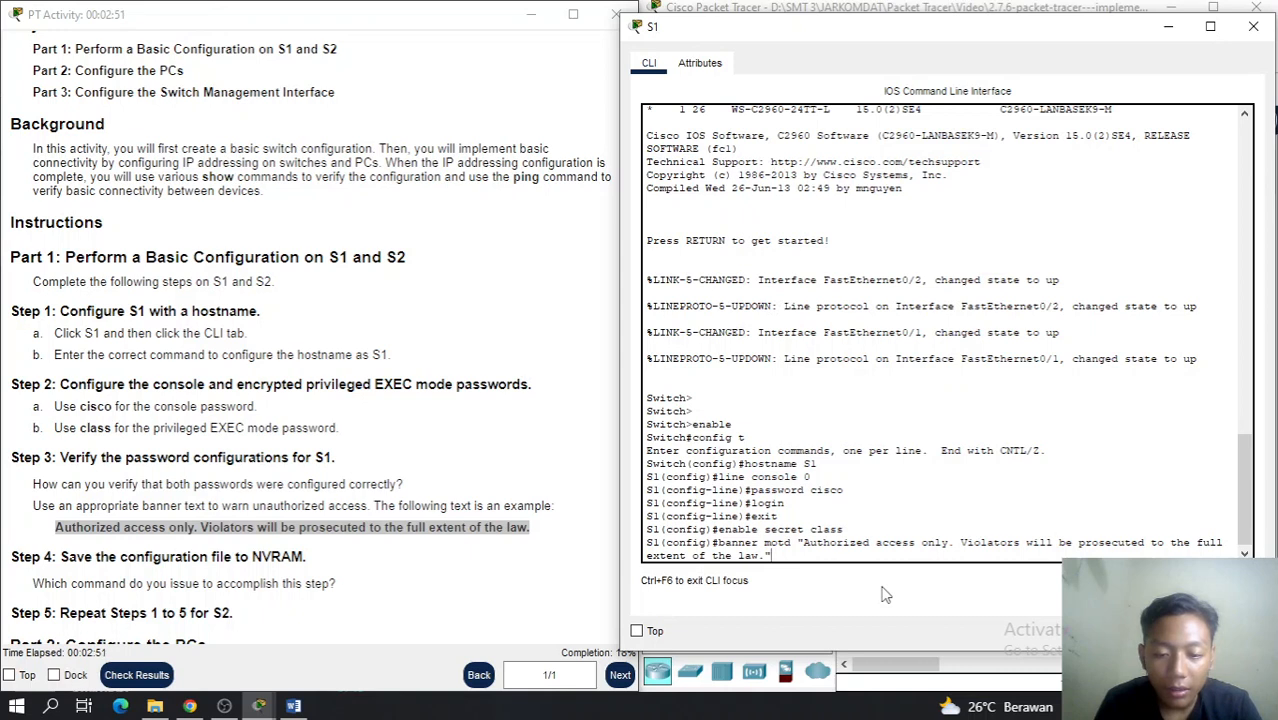
{"action": "key", "text": "Return"}
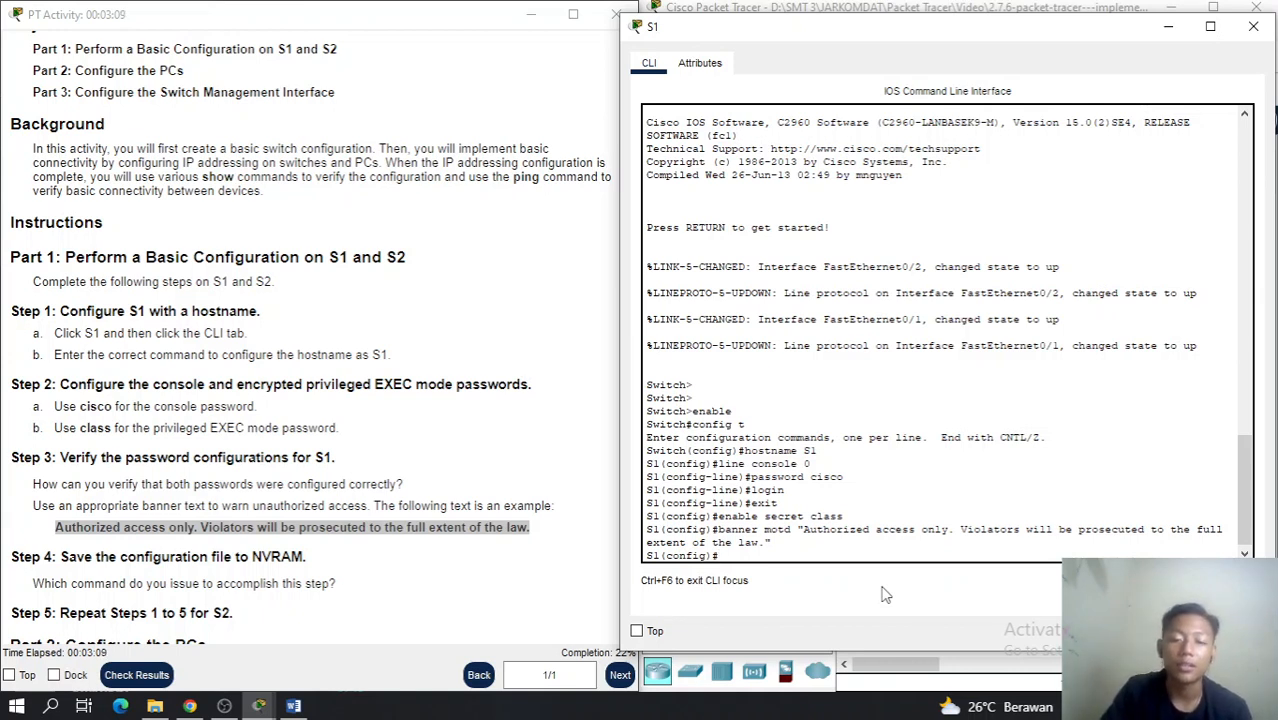
Exit config mode and copy running-config to startup-config, accepting the default filename
{"action": "type", "text": "exi"}
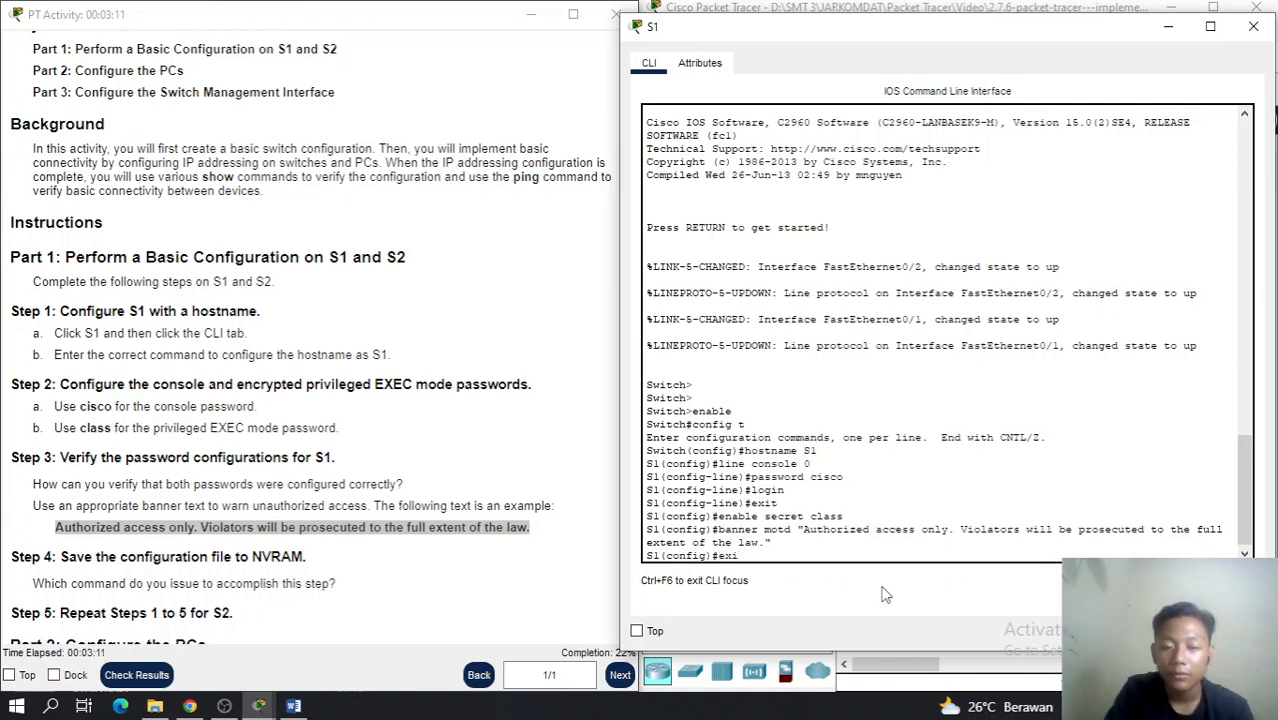
{"action": "type", "text": "t"}
{"action": "key", "text": "Return"}
{"action": "key", "text": "Return"}
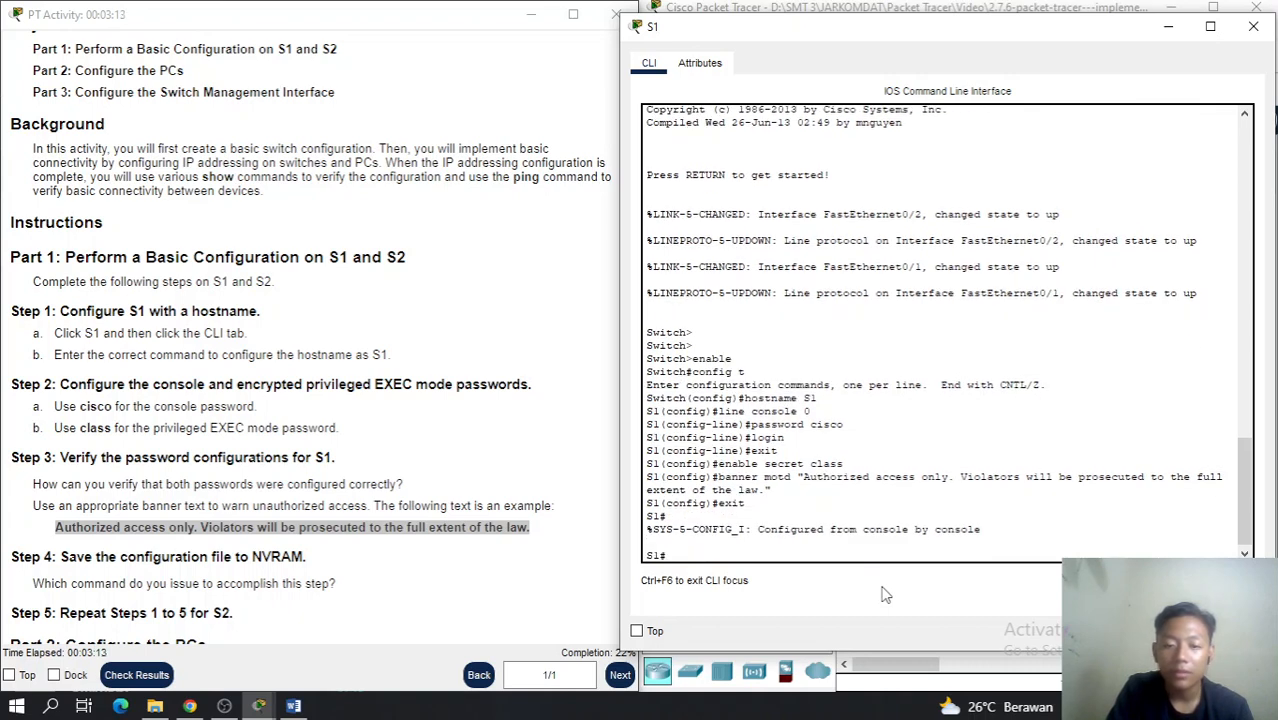
{"action": "type", "text": "cop"}
{"action": "type", "text": "y"}
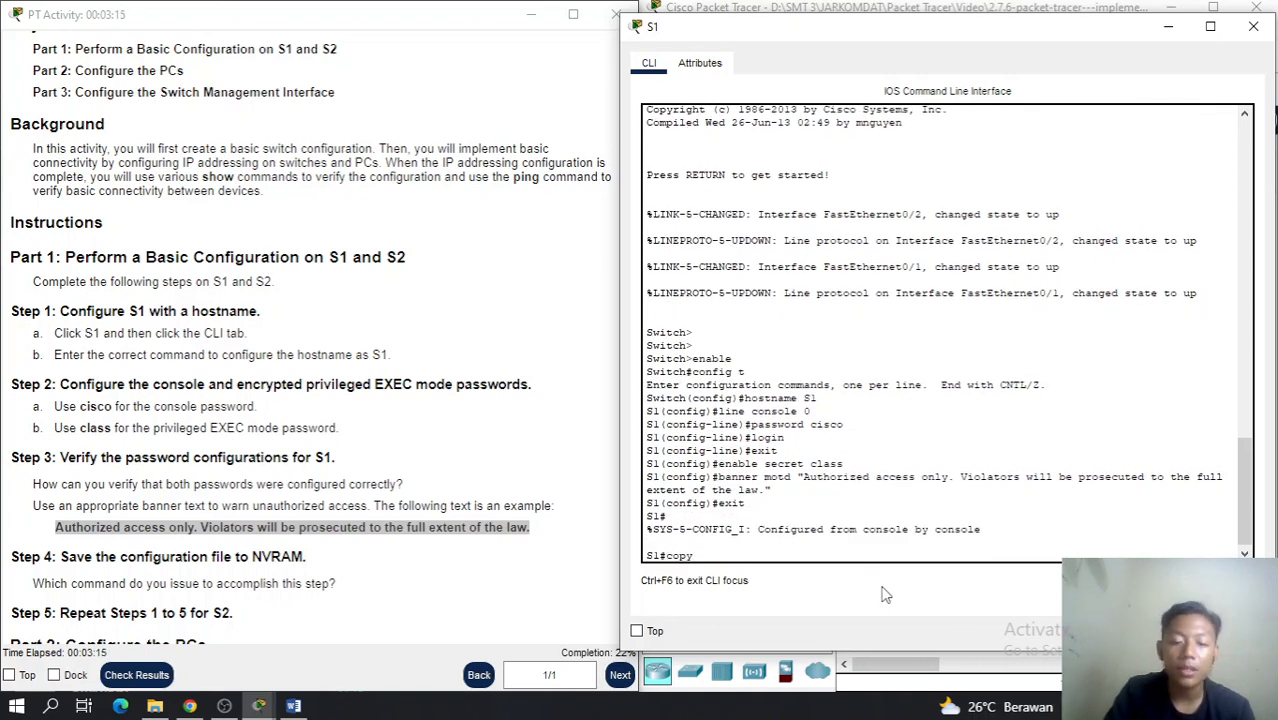
{"action": "type", "text": " running"}
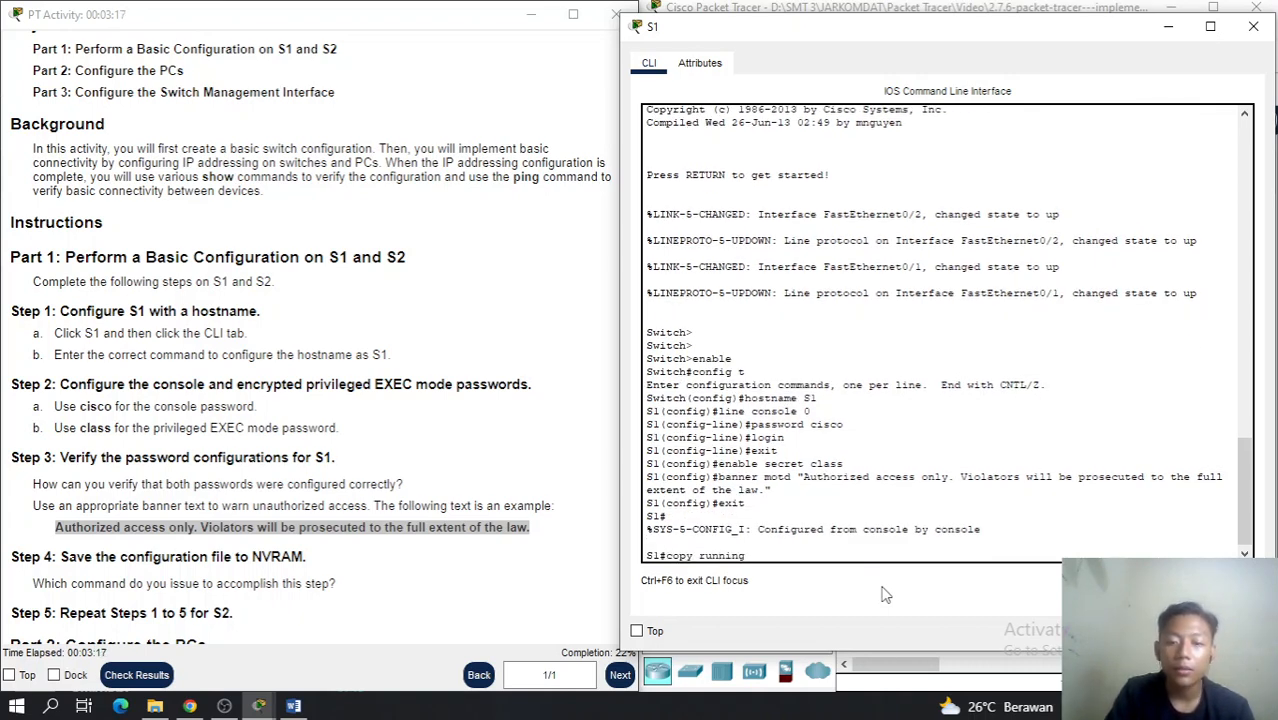
{"action": "type", "text": "-co"}
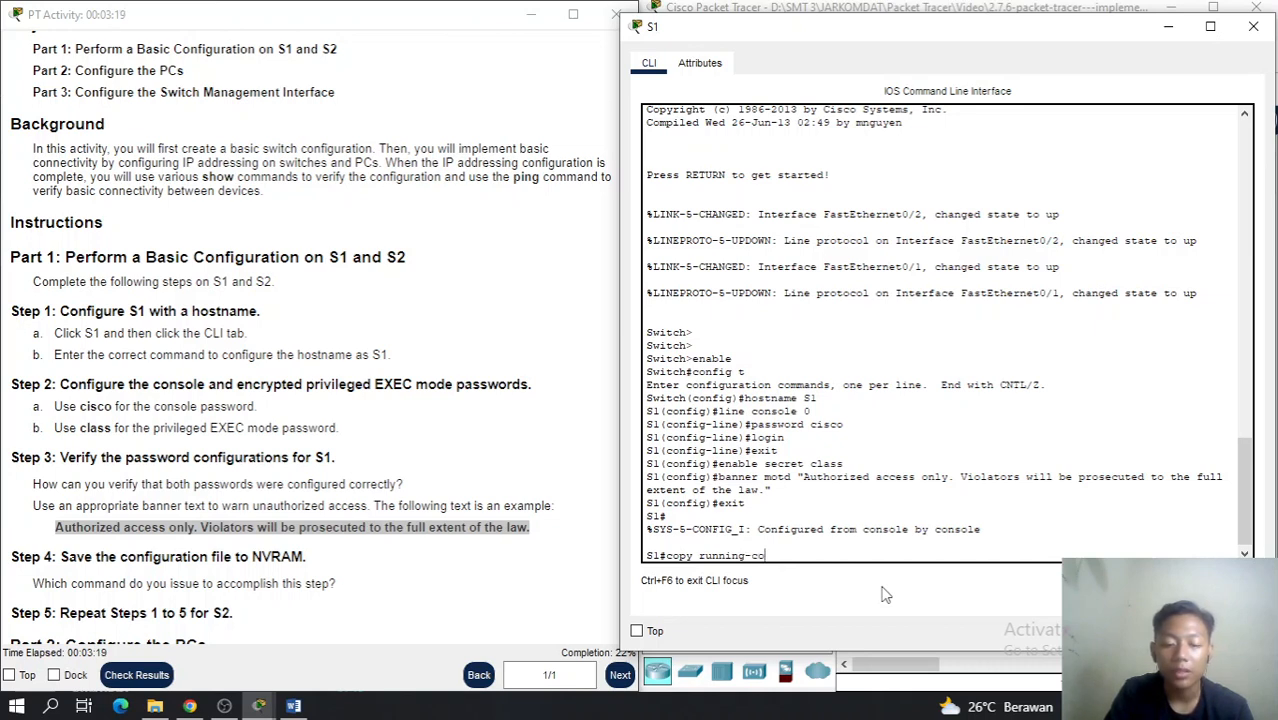
{"action": "key", "text": "BackSpace"}
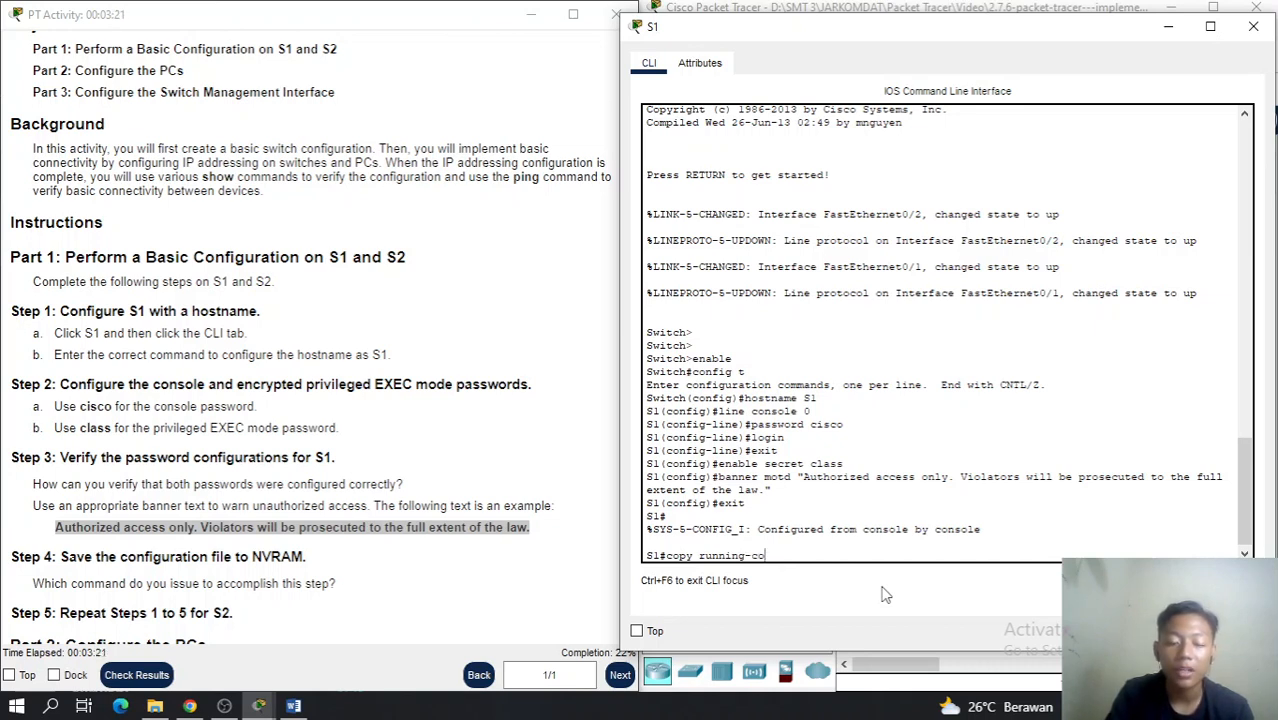
{"action": "type", "text": "nfig"}
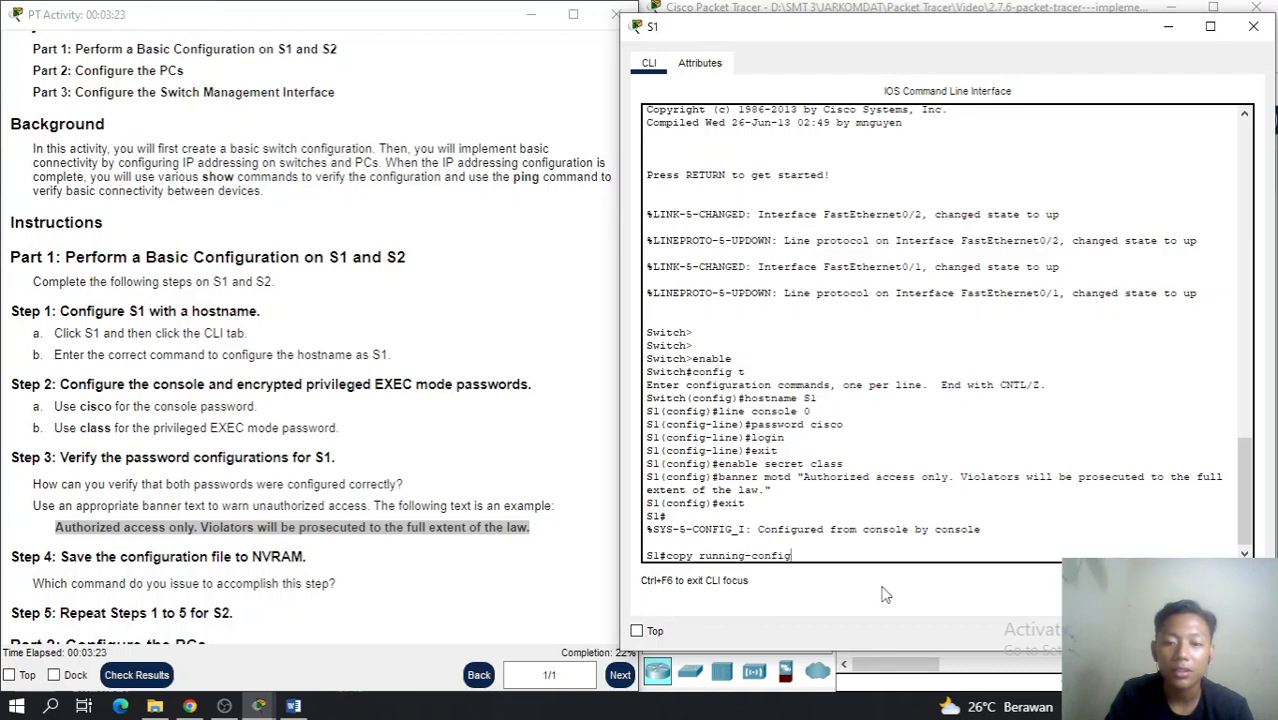
{"action": "type", "text": " sta"}
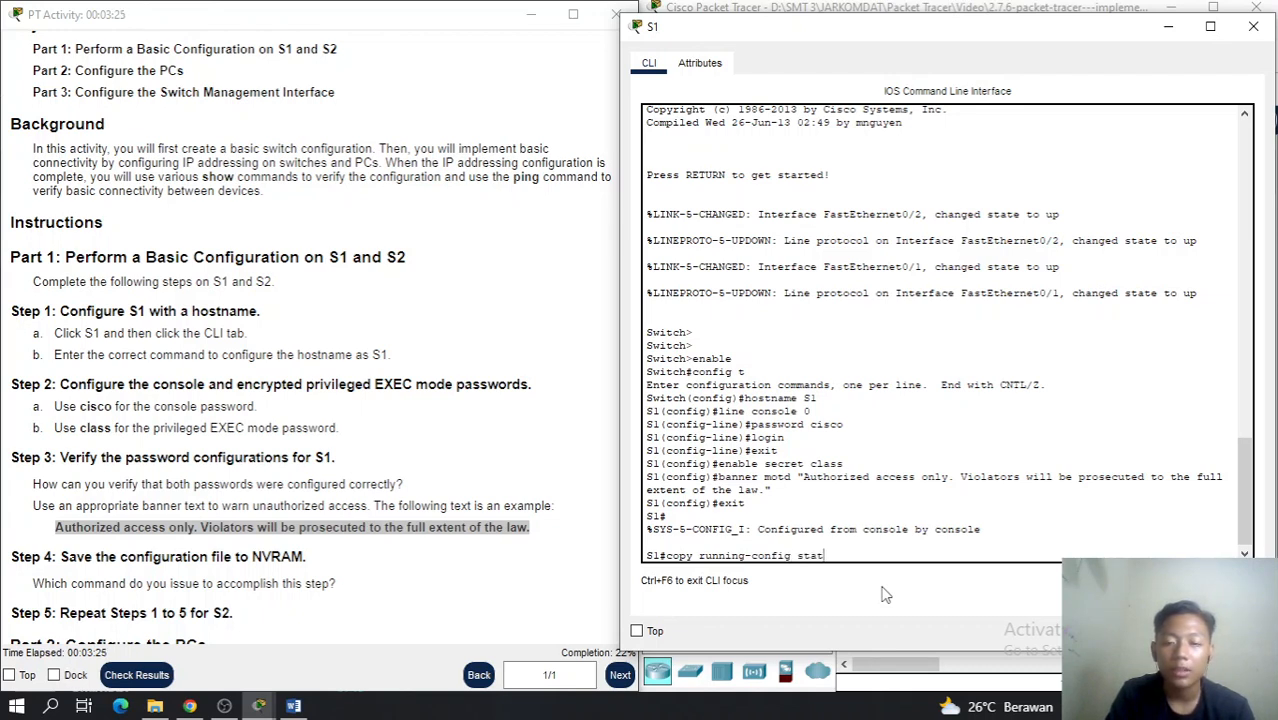
{"action": "type", "text": "rtup-confi"}
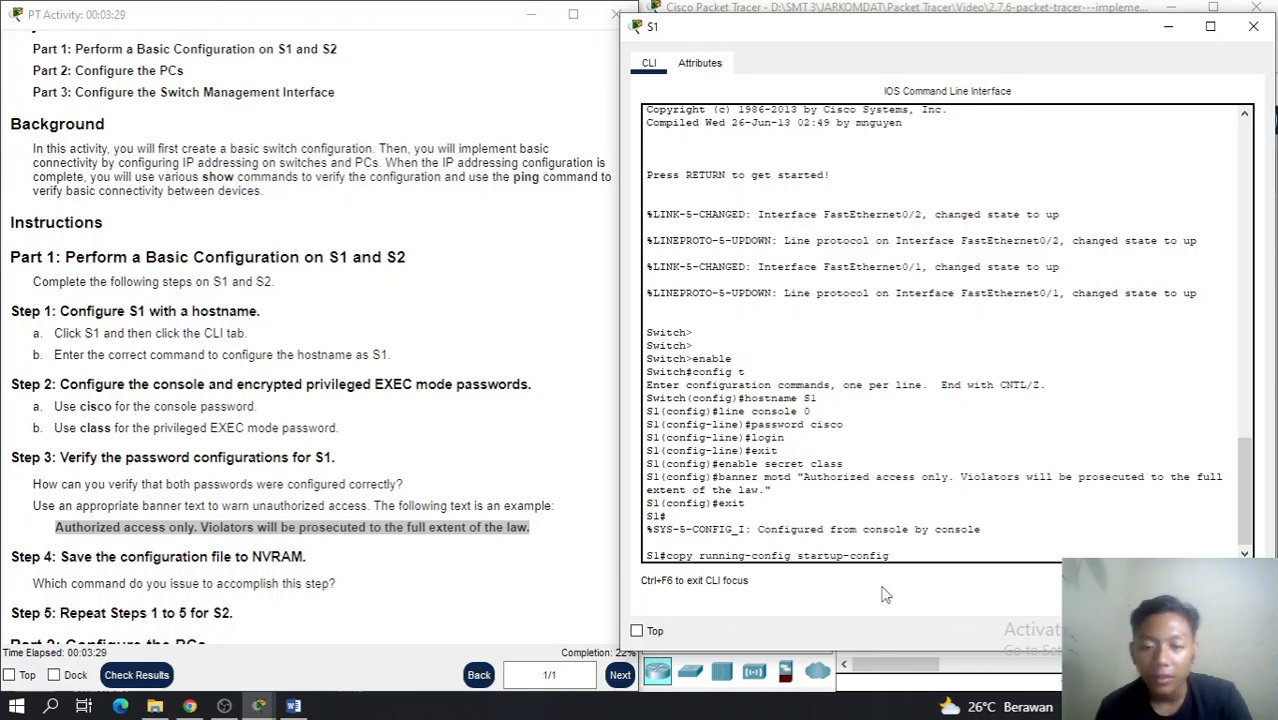
{"action": "type", "text": "g"}
{"action": "key", "text": "Return"}
{"action": "key", "text": "Return"}
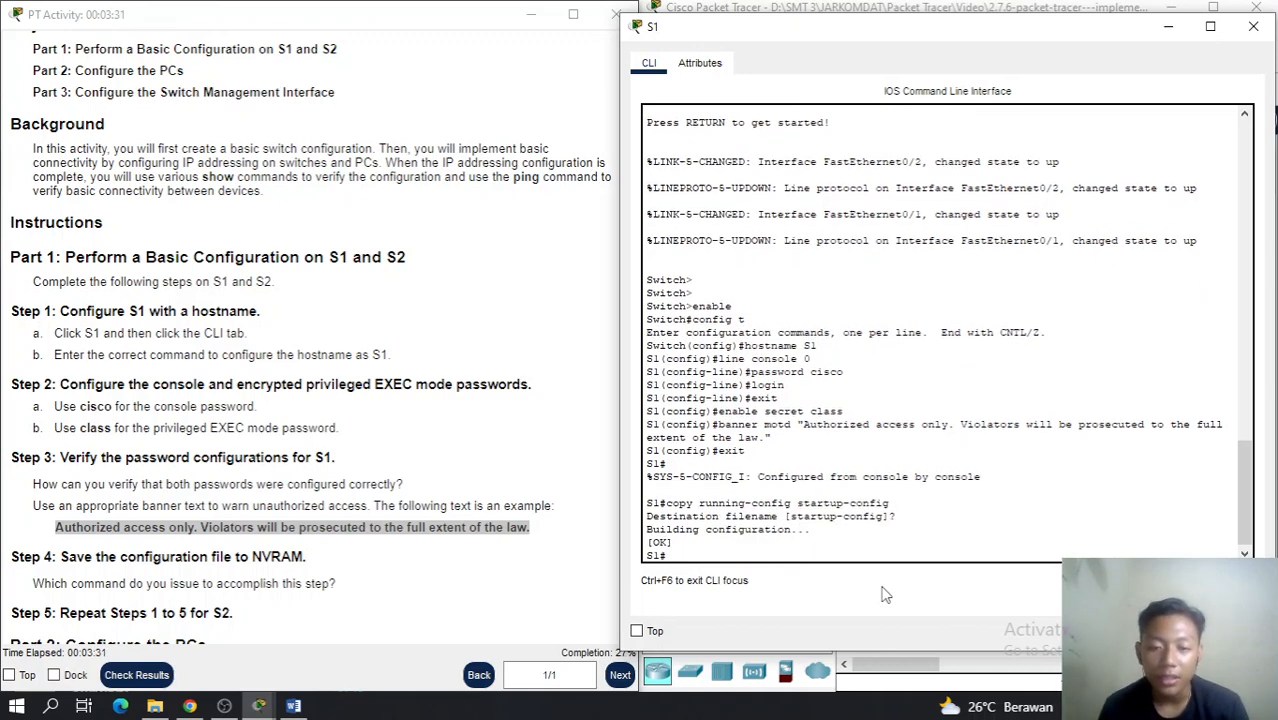
{"action": "key", "text": "Return"}
Run show run and page through S1's full running configuration
{"action": "type", "text": "show"}
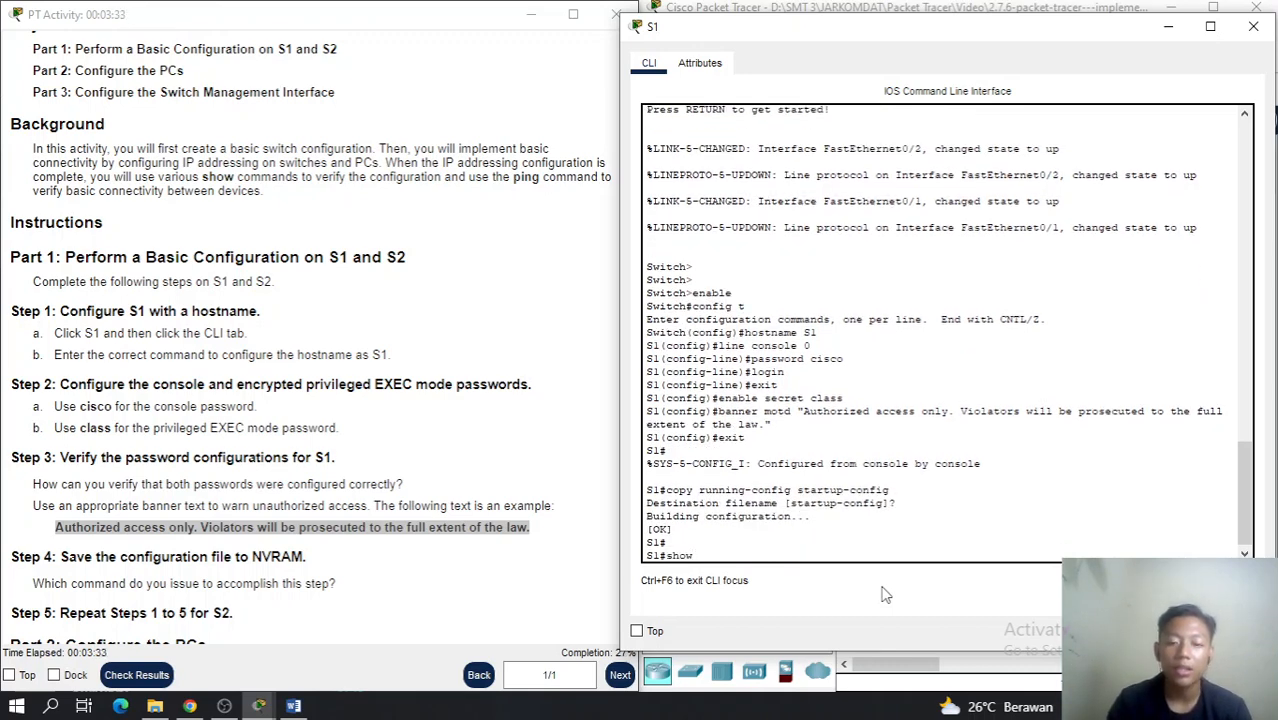
{"action": "type", "text": " run"}
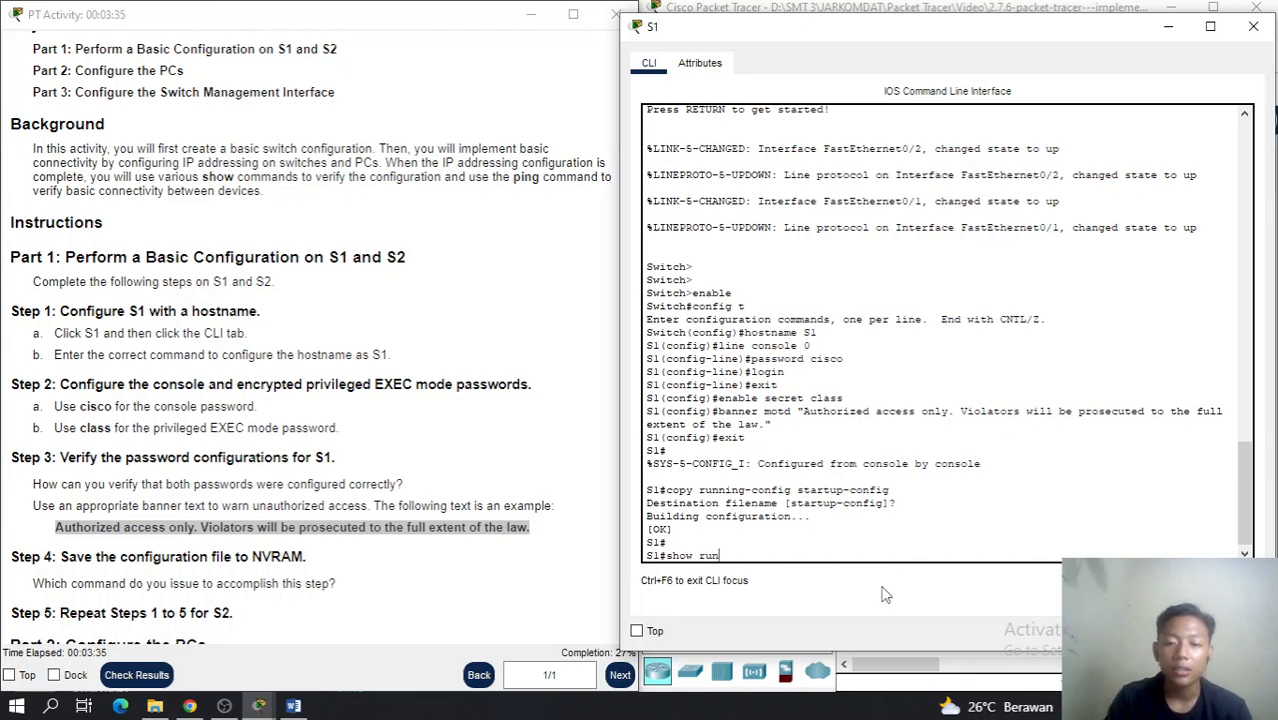
{"action": "key", "text": "Return"}
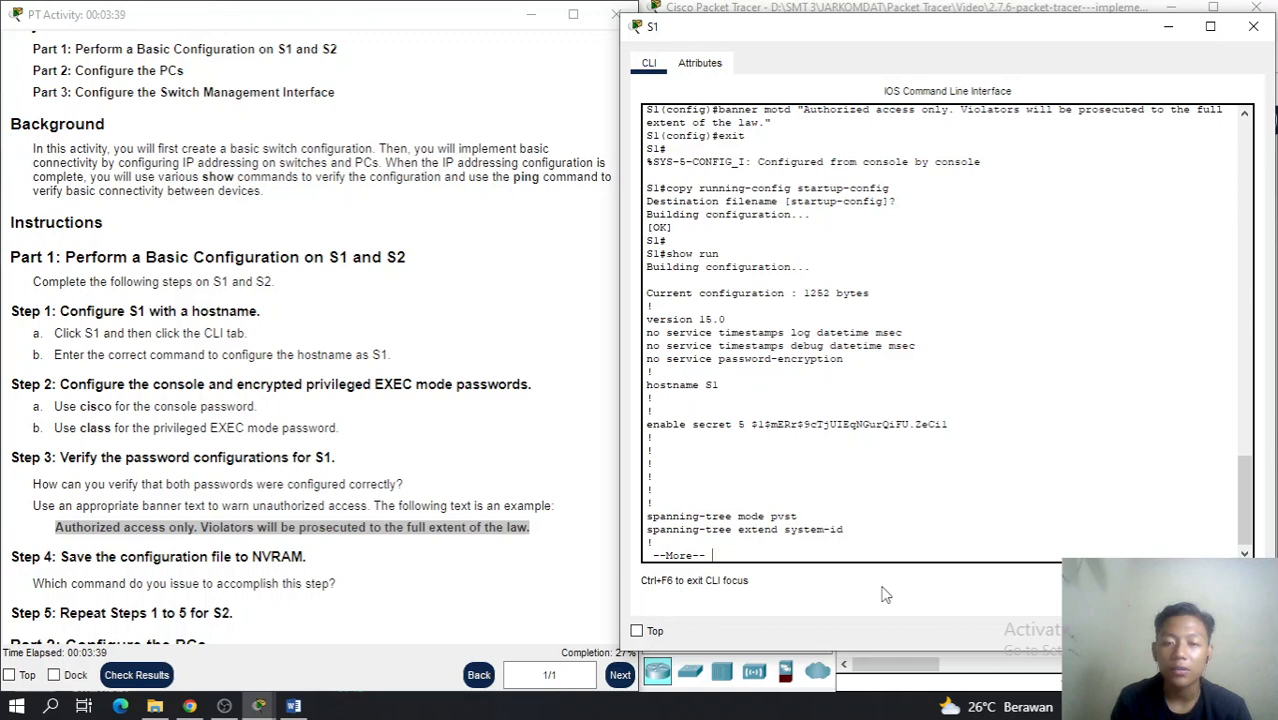
{"action": "key", "text": "space"}
{"action": "key", "text": "space"}
{"action": "key", "text": "space"}
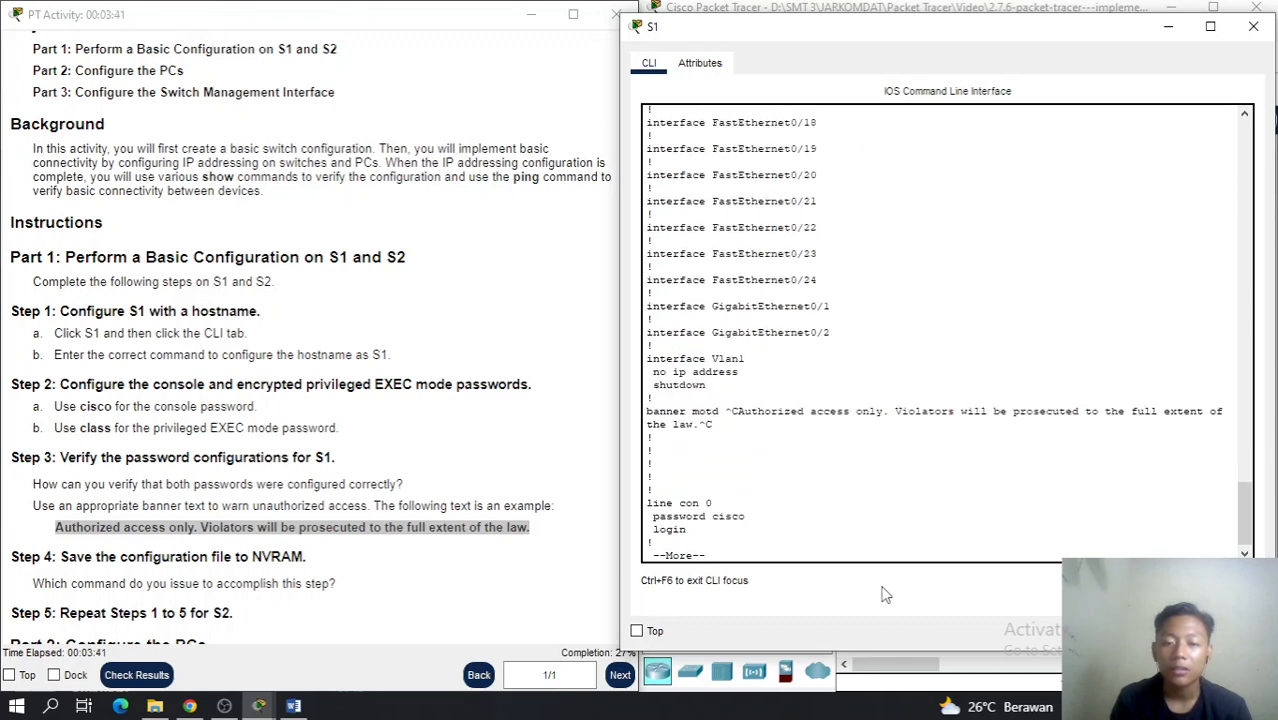
{"action": "key", "text": "space"}
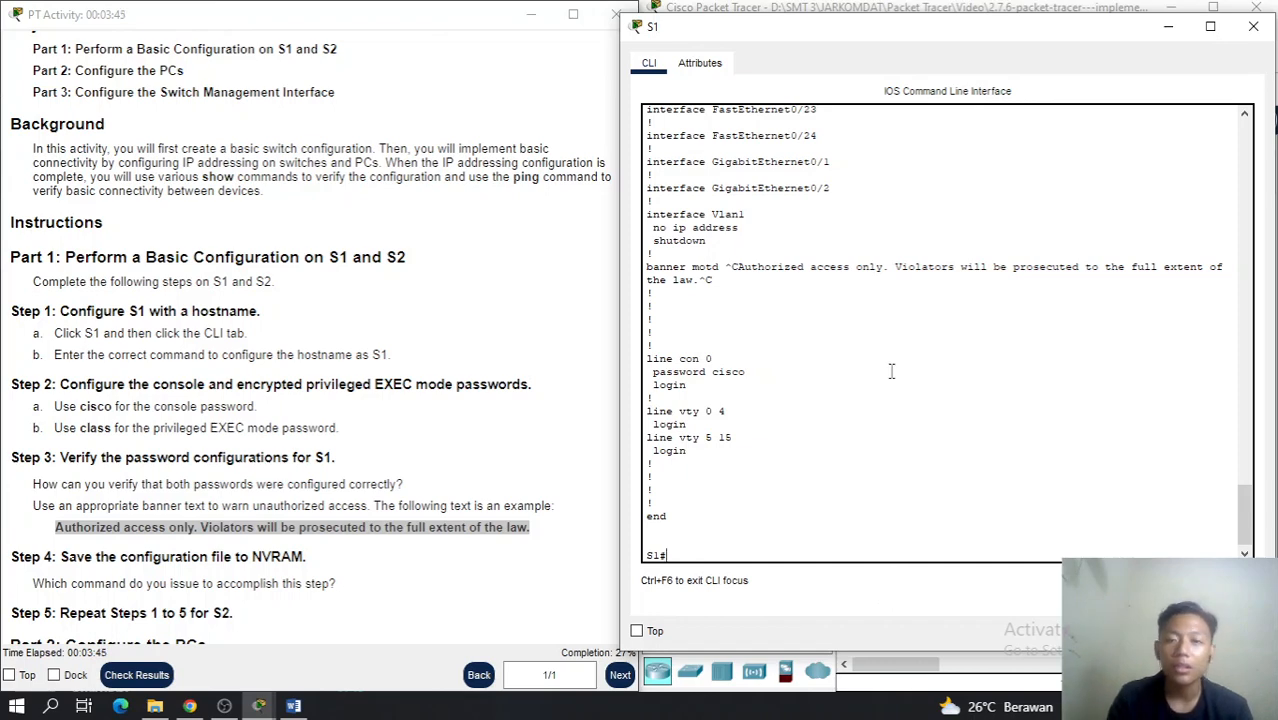
Open switch S2's CLI, enter global configuration mode, and set hostname S2
{"action": "left_click", "coordinate": [1168, 26]}
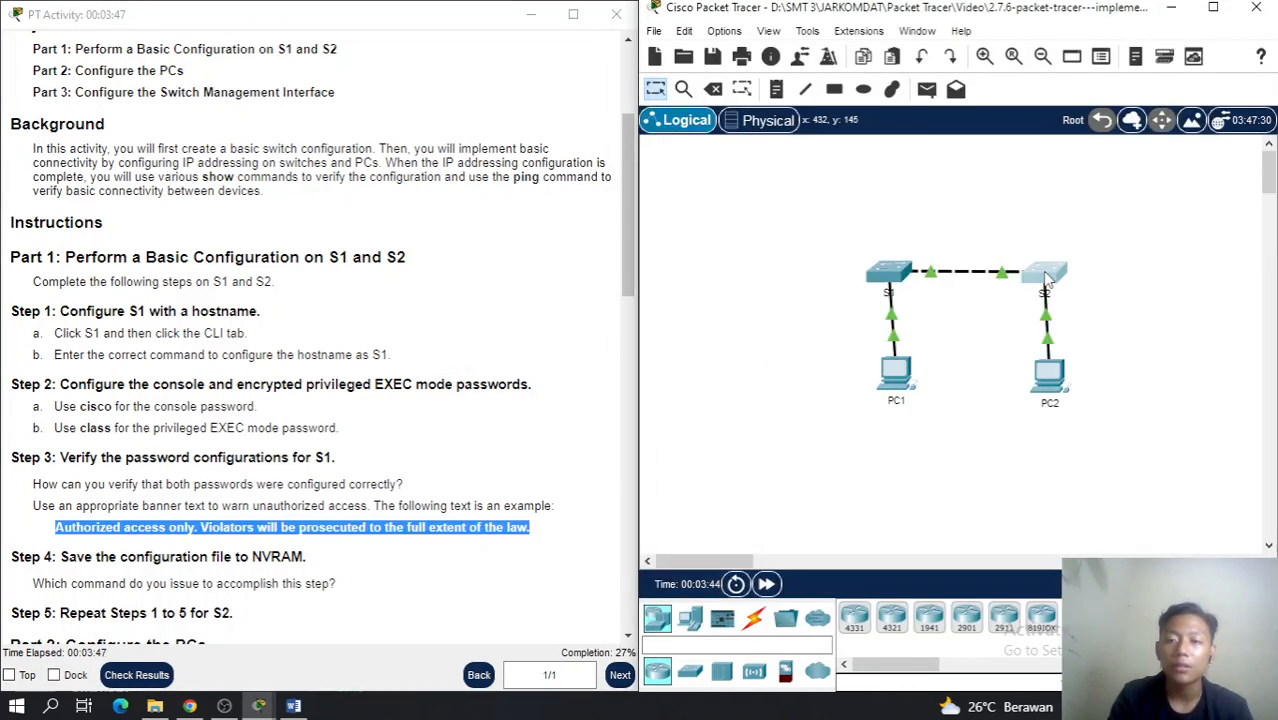
{"action": "left_click", "coordinate": [1042, 273]}
{"action": "left_click", "coordinate": [895, 530]}
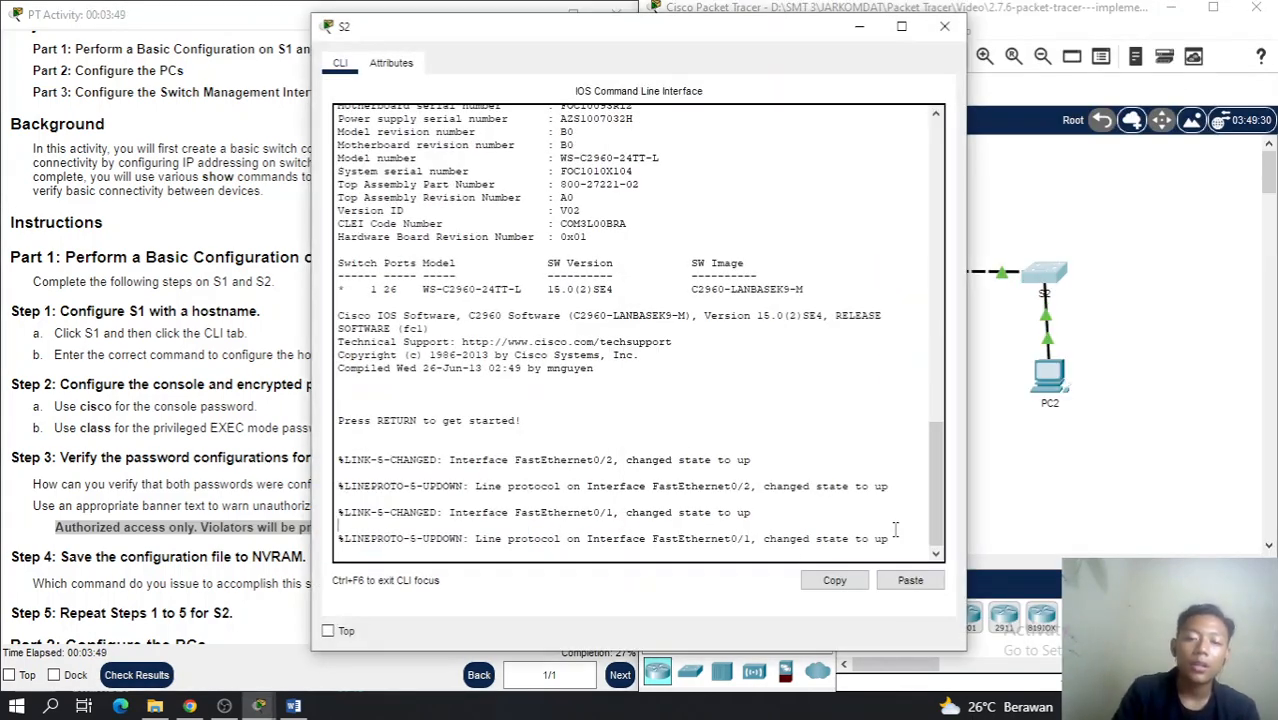
{"action": "key", "text": "Return"}
{"action": "key", "text": "Return"}
{"action": "key", "text": "Return"}
{"action": "key", "text": "Return"}
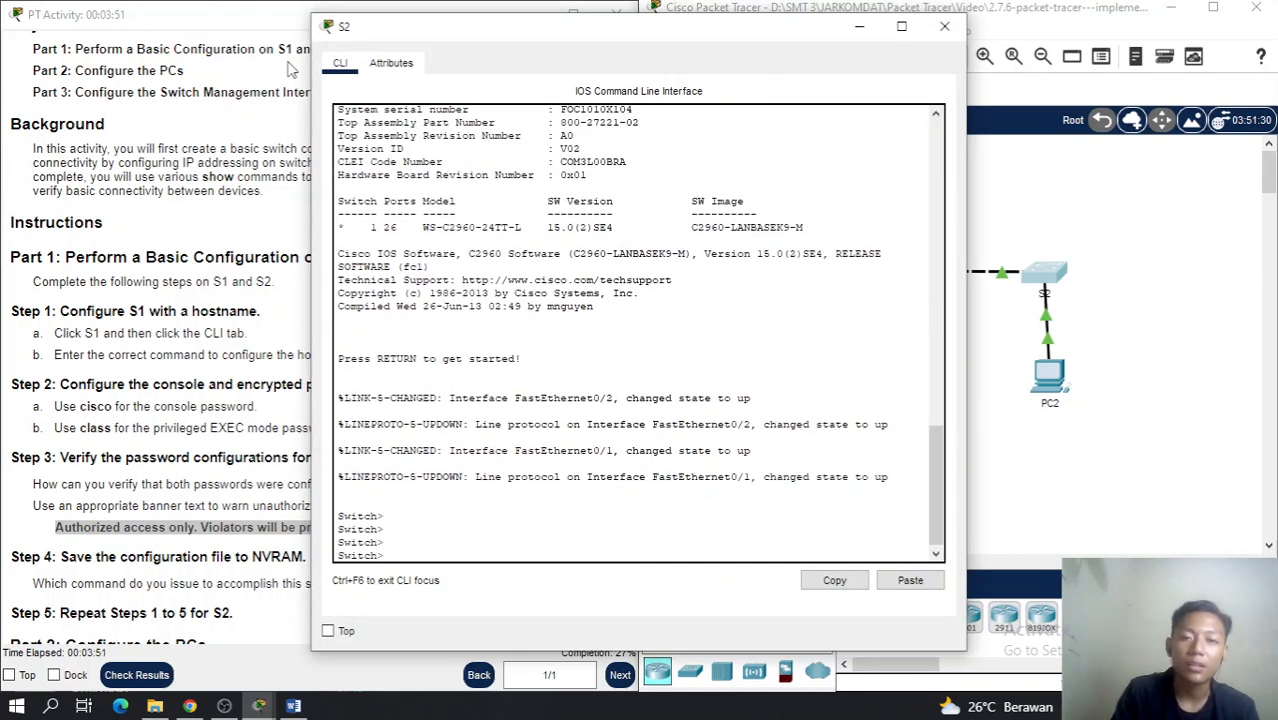
{"action": "left_click_drag", "start_coordinate": [435, 45], "coordinate": [732, 51]}
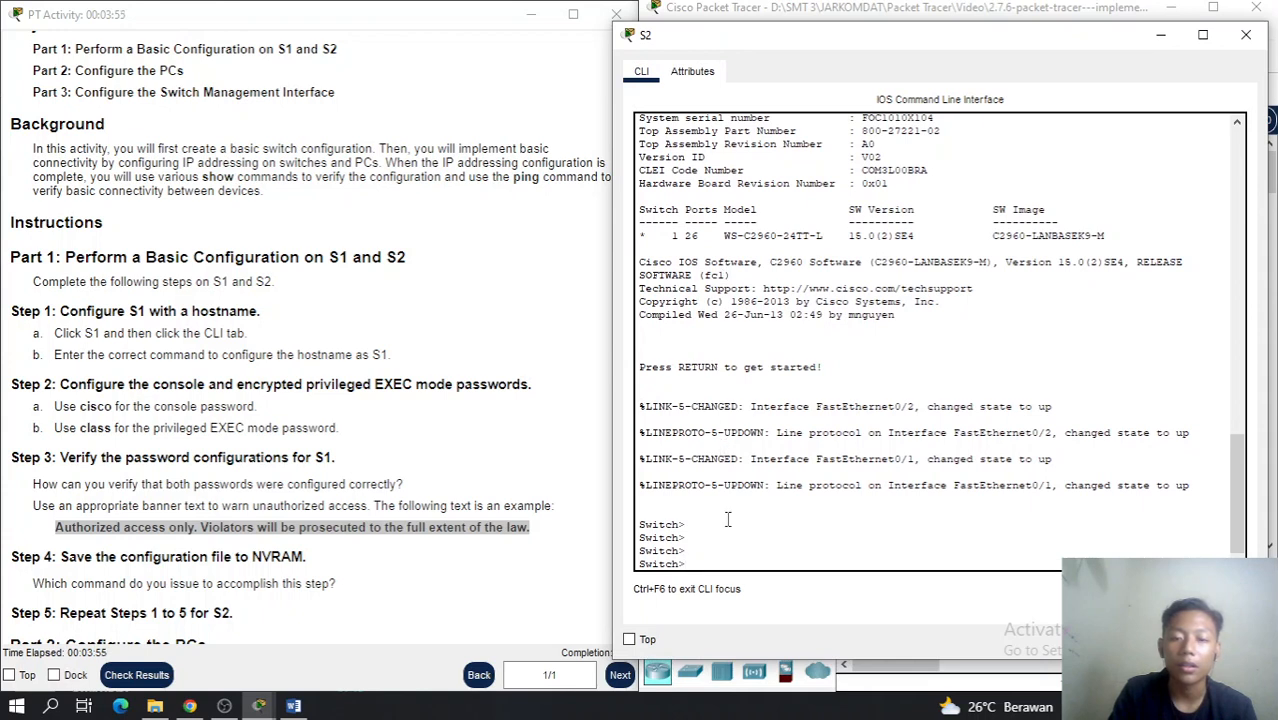
{"action": "type", "text": "enable"}
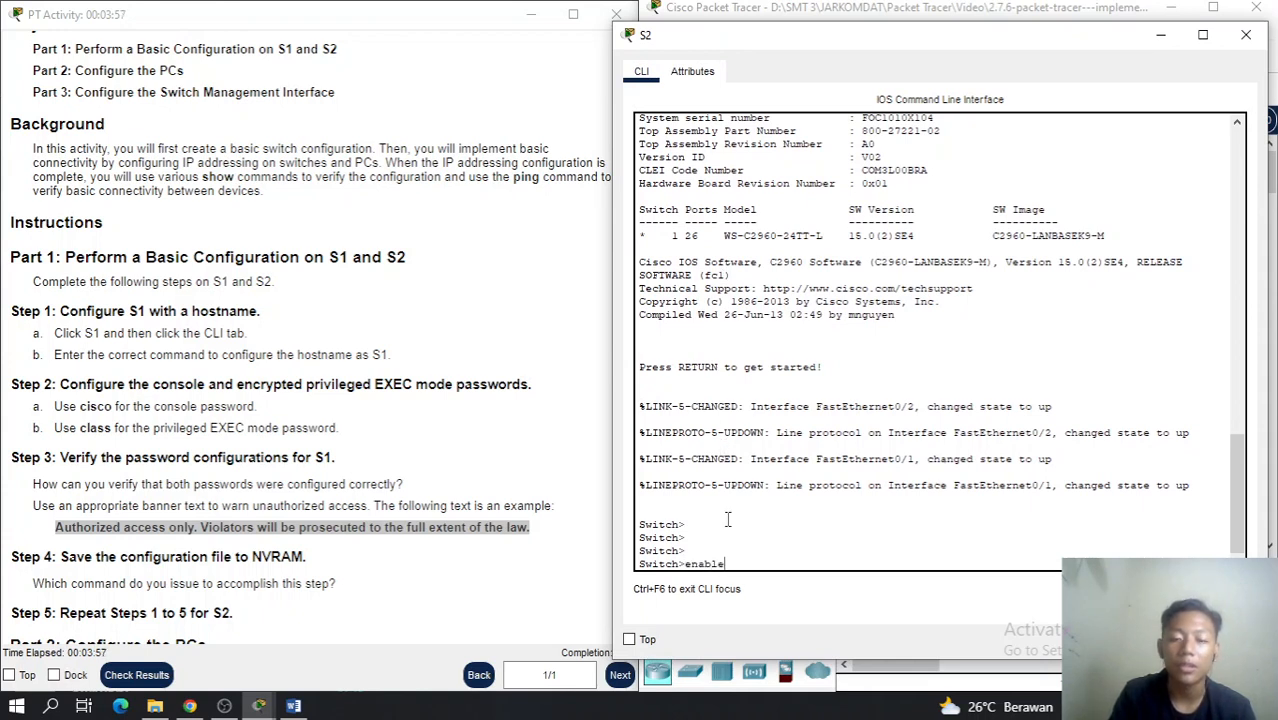
{"action": "key", "text": "Return"}
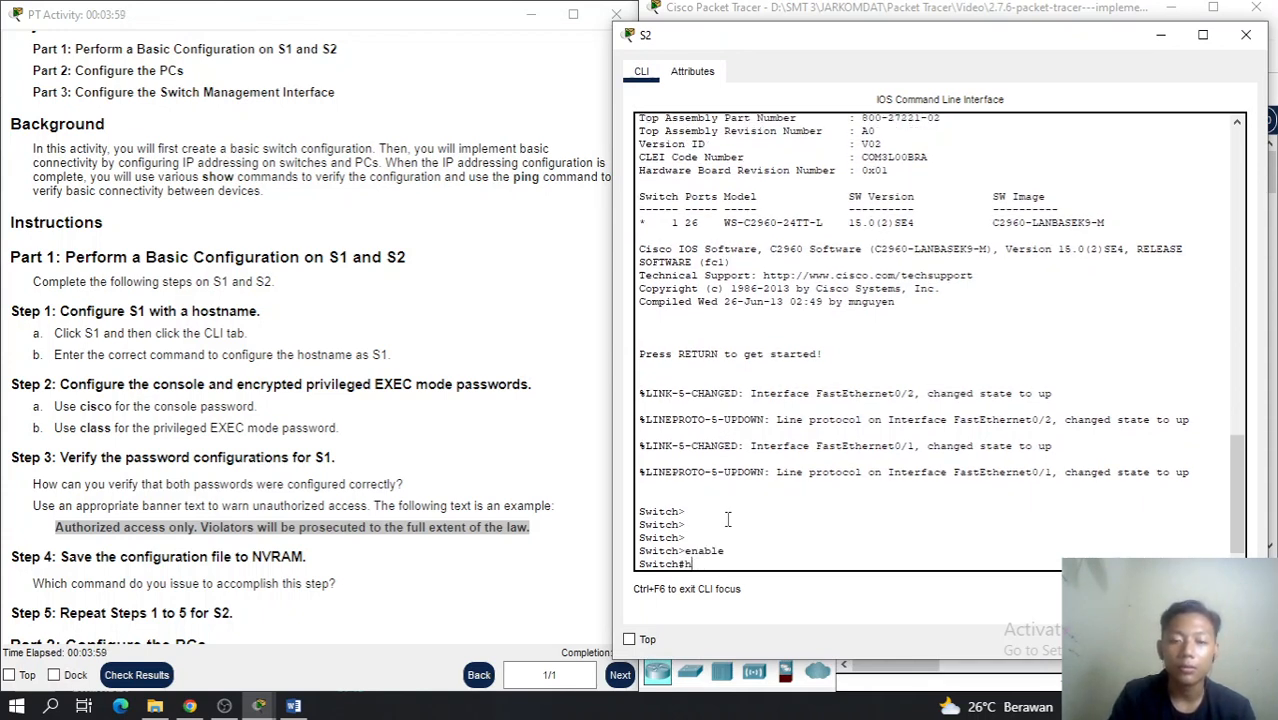
{"action": "type", "text": "config"}
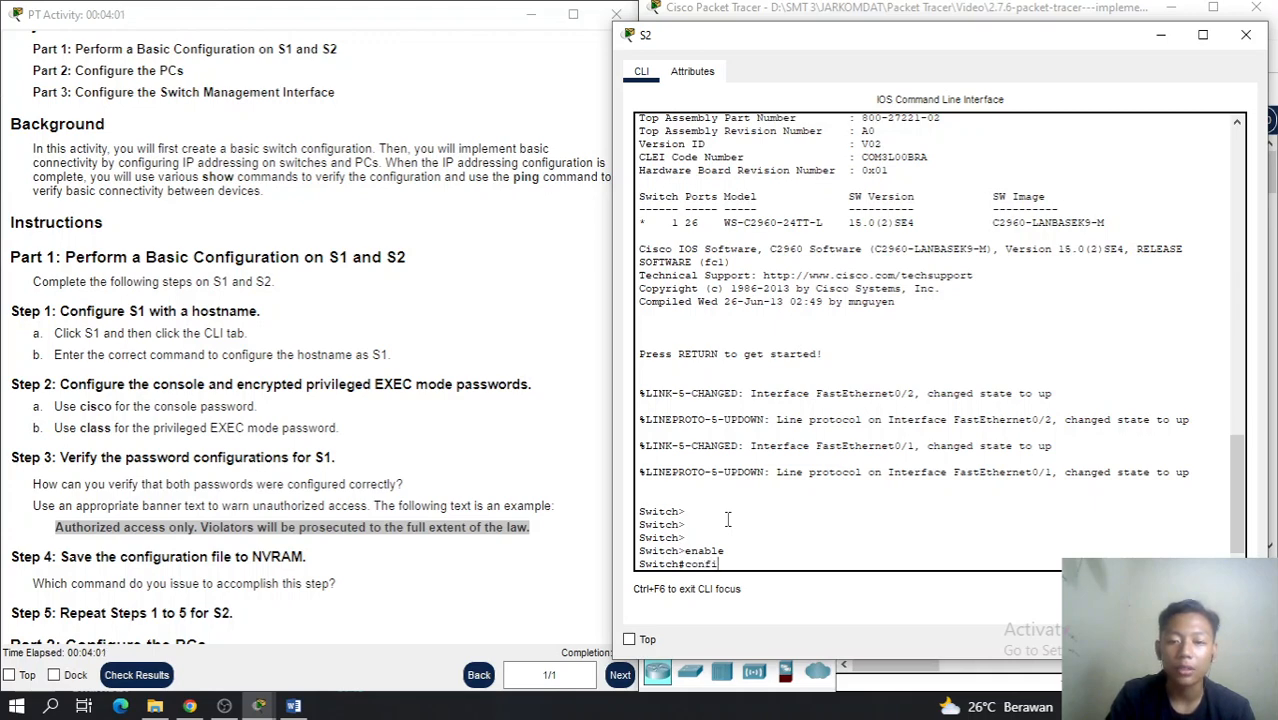
{"action": "type", "text": " t"}
{"action": "key", "text": "Return"}
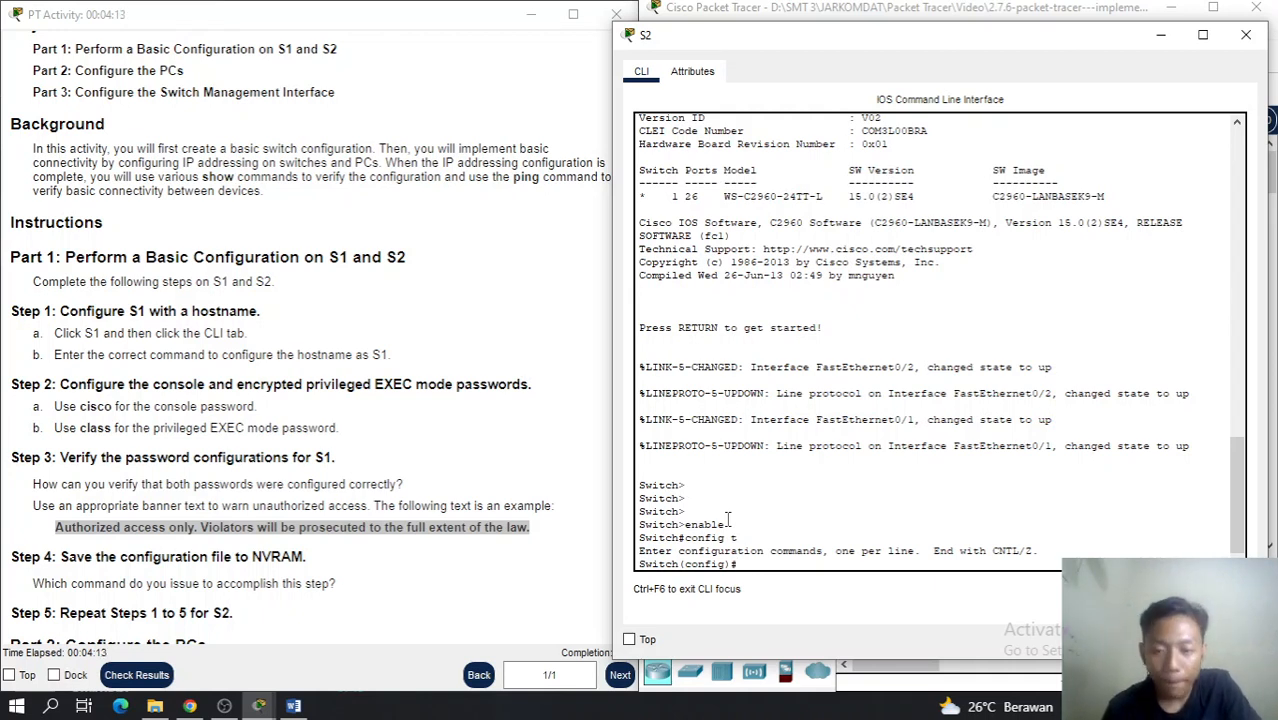
{"action": "type", "text": "hos"}
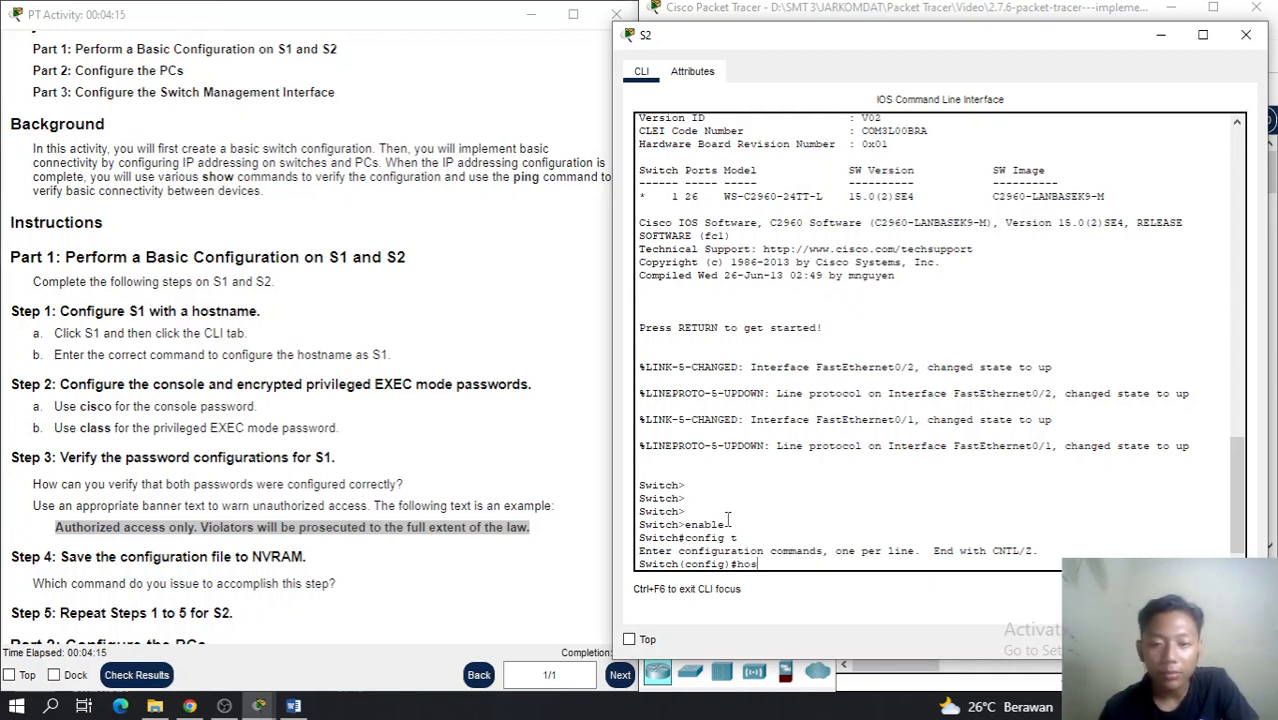
{"action": "type", "text": "tname S2"}
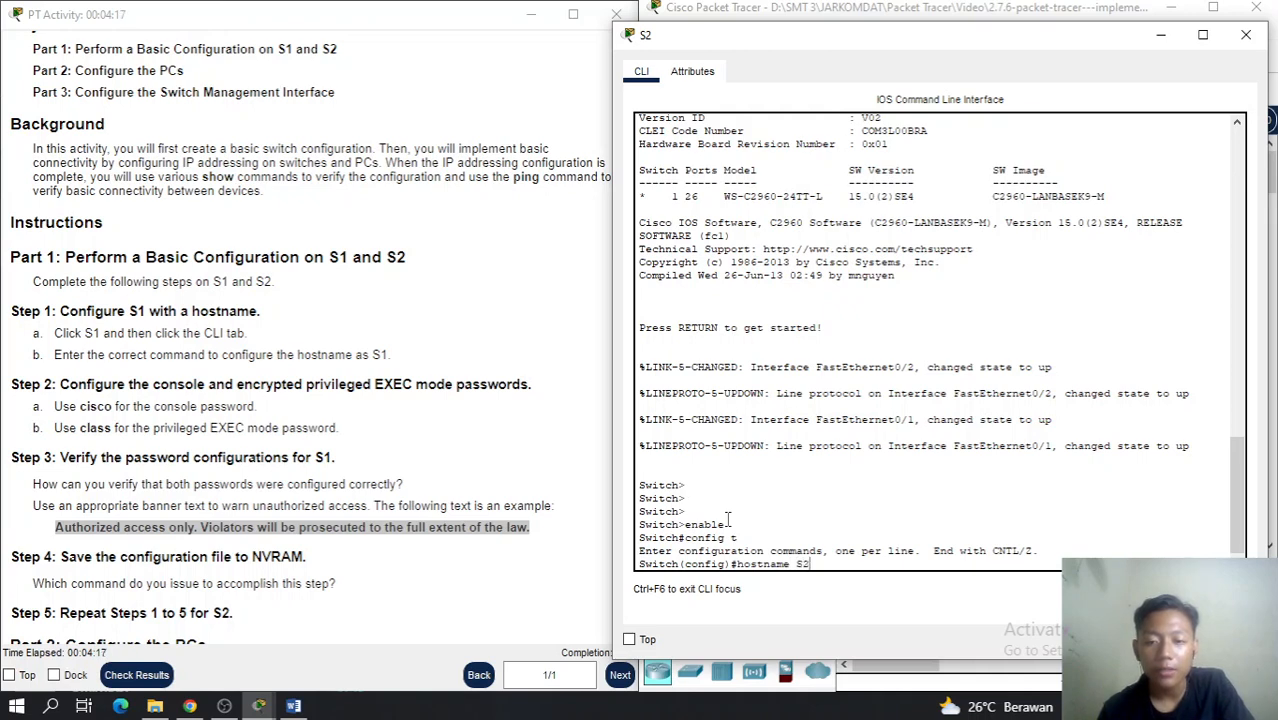
{"action": "key", "text": "Return"}
{"action": "key", "text": "Return"}
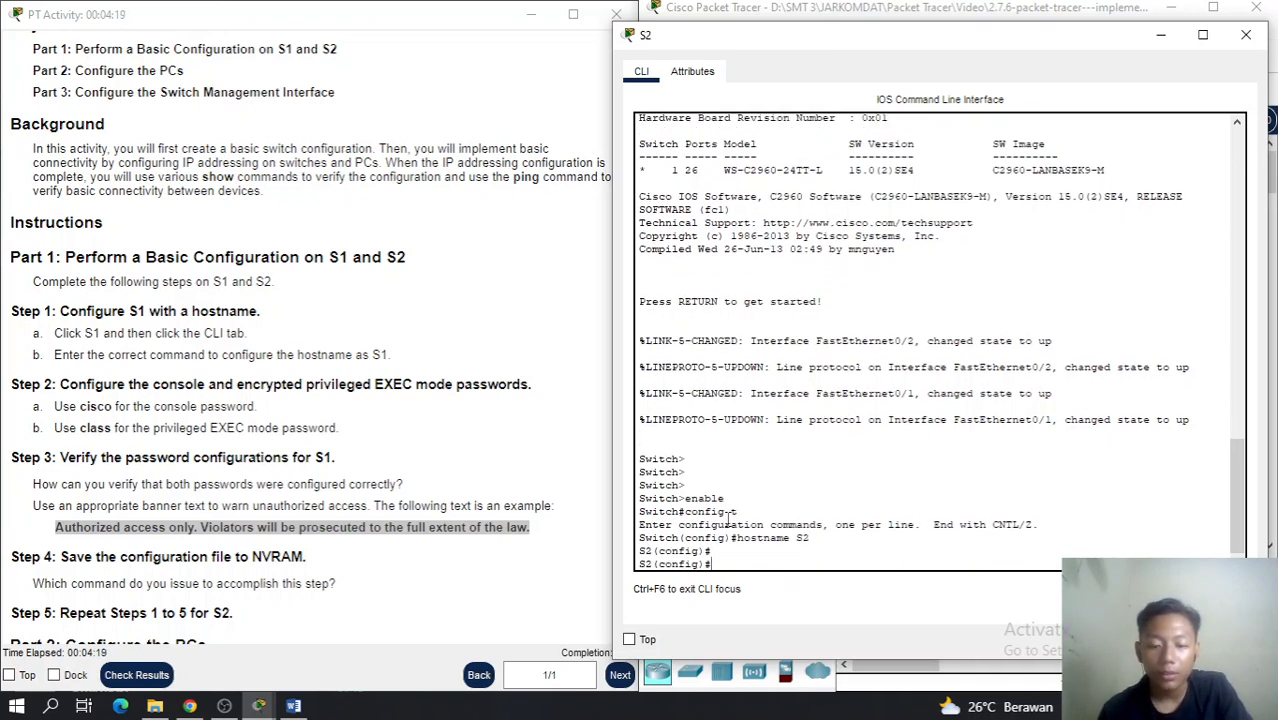
Set S2's line console 0 password with login required, then exit
{"action": "type", "text": "l"}
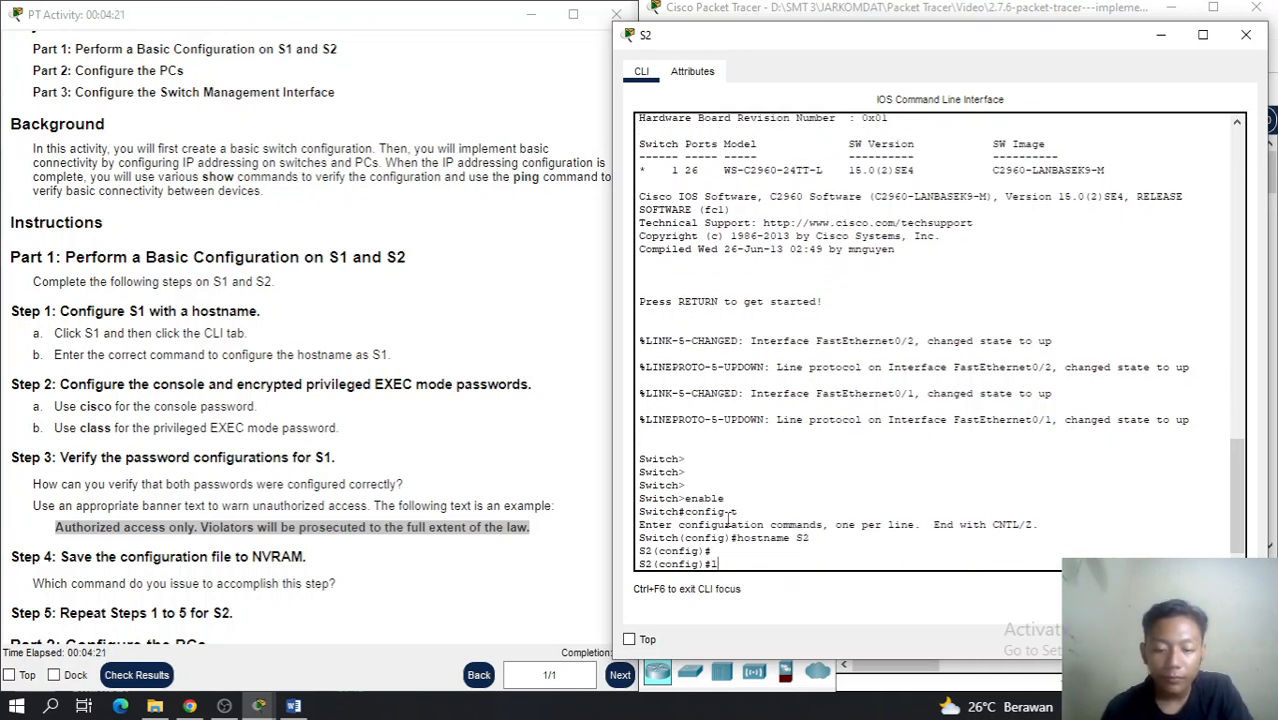
{"action": "type", "text": "ine consol"}
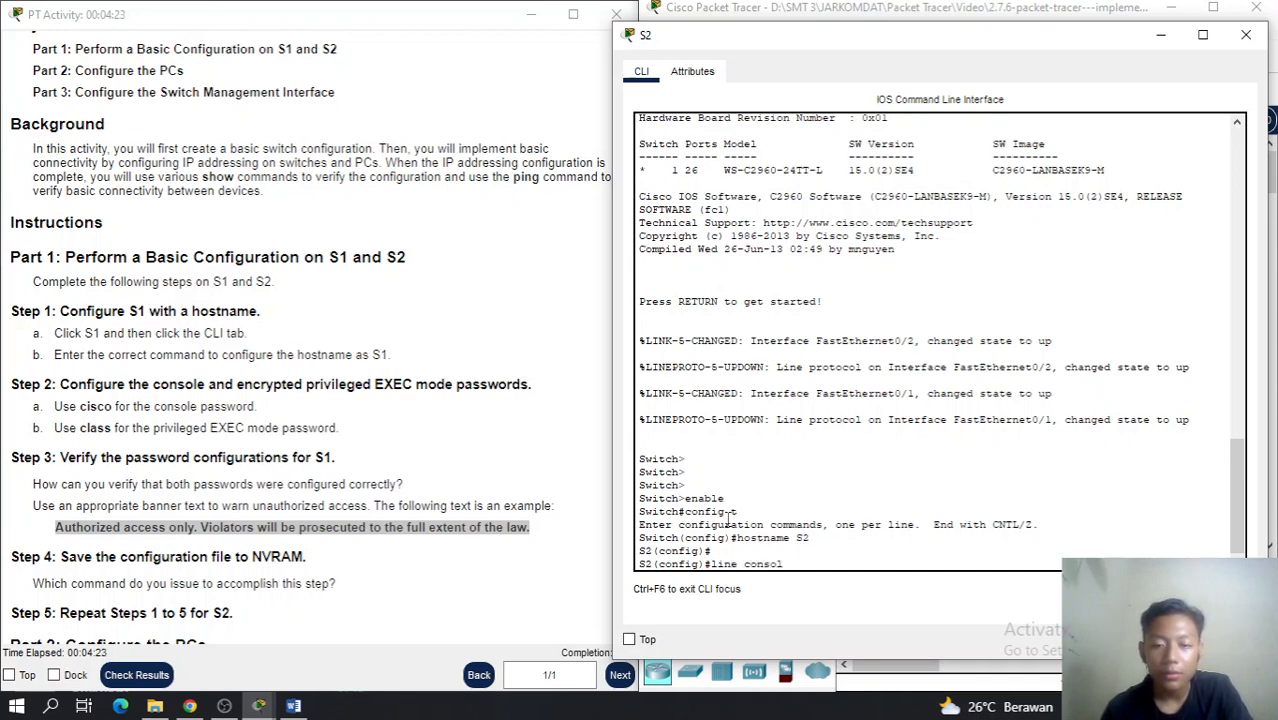
{"action": "type", "text": "e 0"}
{"action": "key", "text": "Return"}
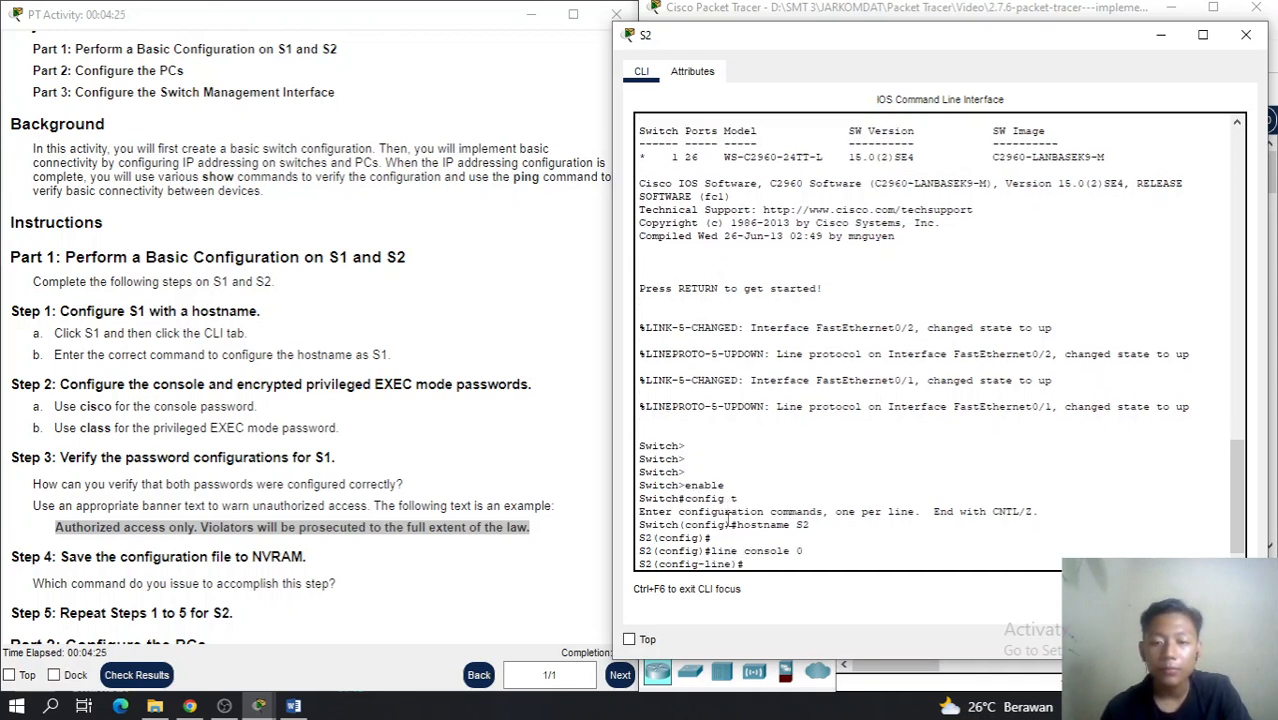
{"action": "type", "text": "password cisco"}
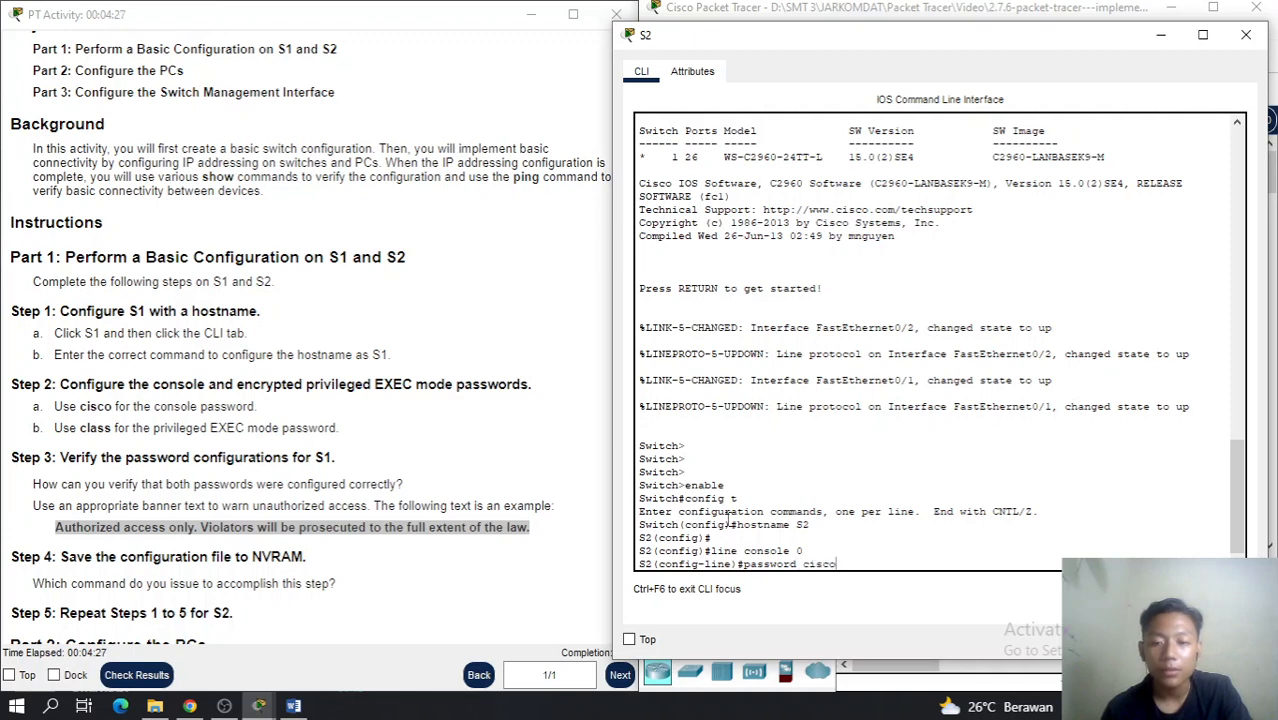
{"action": "key", "text": "Return"}
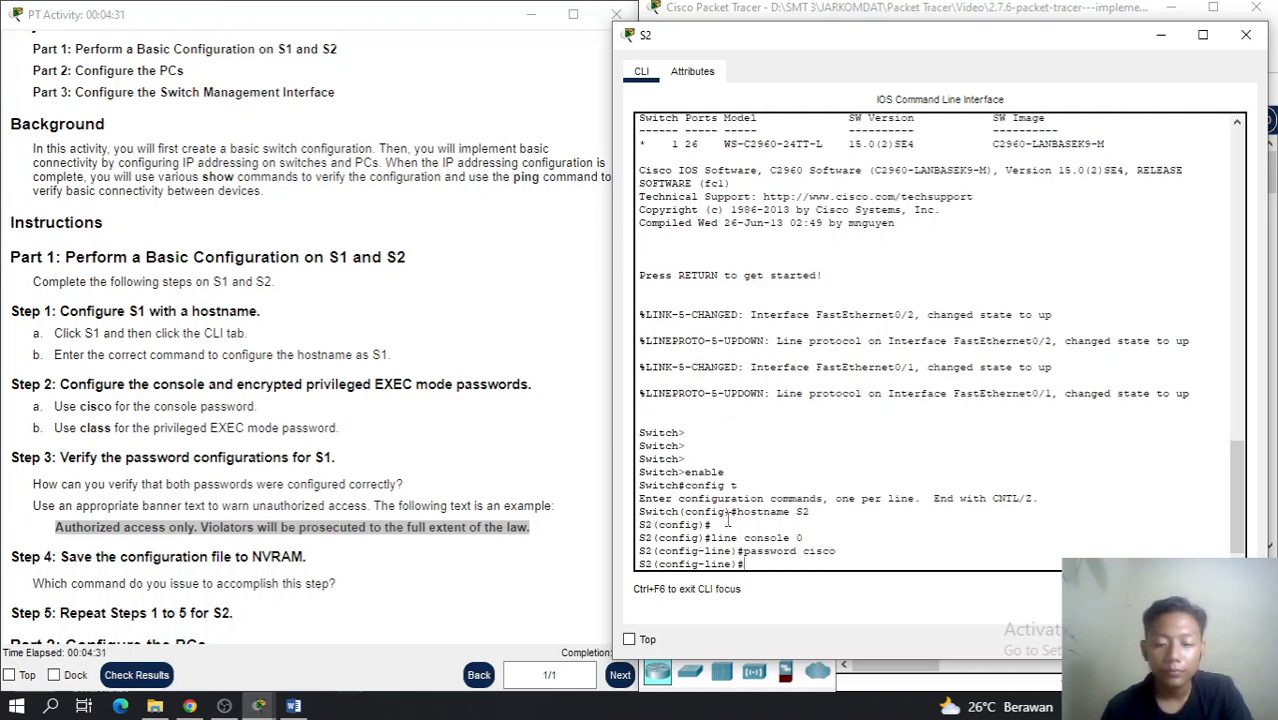
{"action": "type", "text": "login"}
{"action": "key", "text": "Return"}
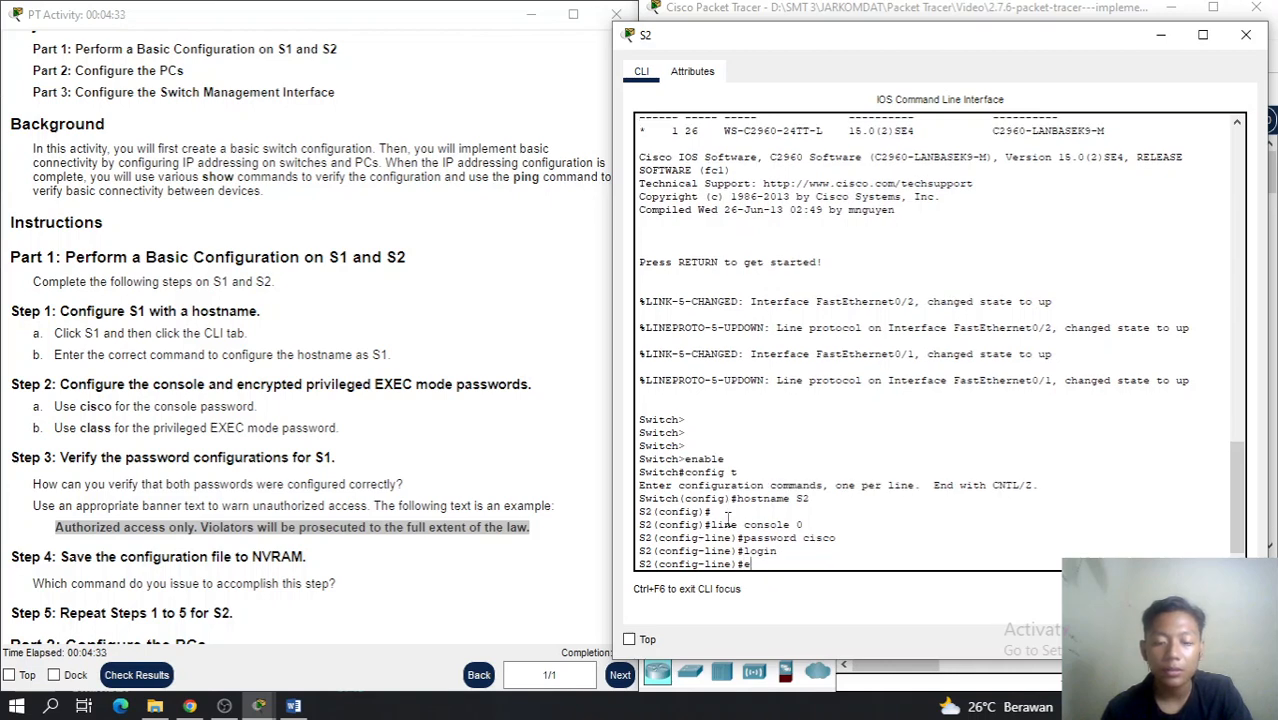
{"action": "type", "text": "exit"}
{"action": "key", "text": "Return"}
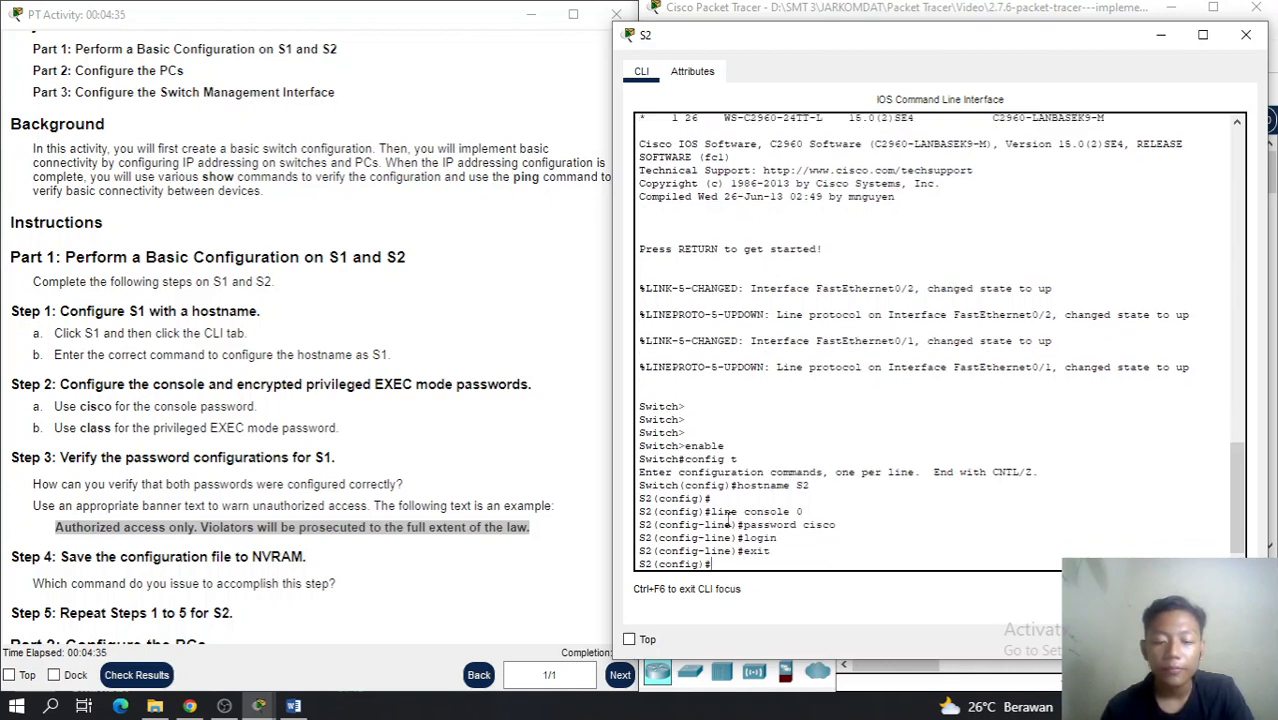
Set an encrypted enable secret password on S2
{"action": "type", "text": "enable class"}
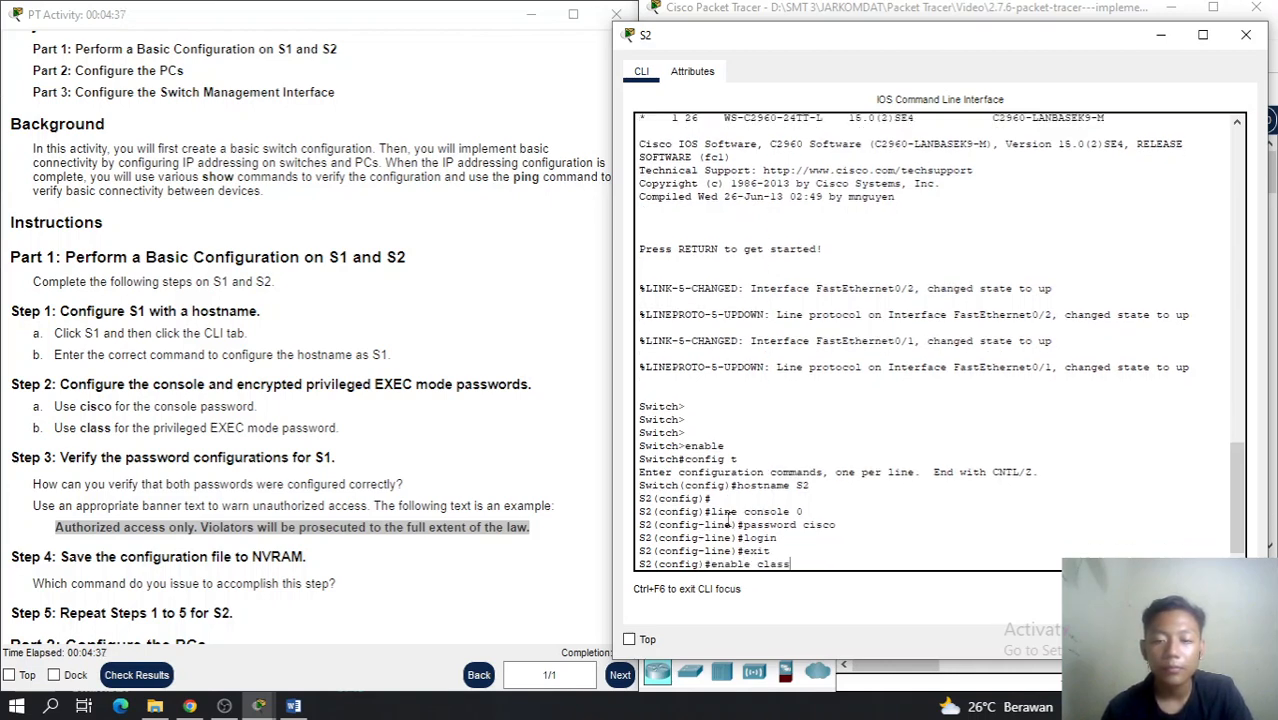
{"action": "key", "text": "BackSpace"}
{"action": "key", "text": "BackSpace"}
{"action": "key", "text": "BackSpace"}
{"action": "key", "text": "BackSpace"}
{"action": "key", "text": "BackSpace"}
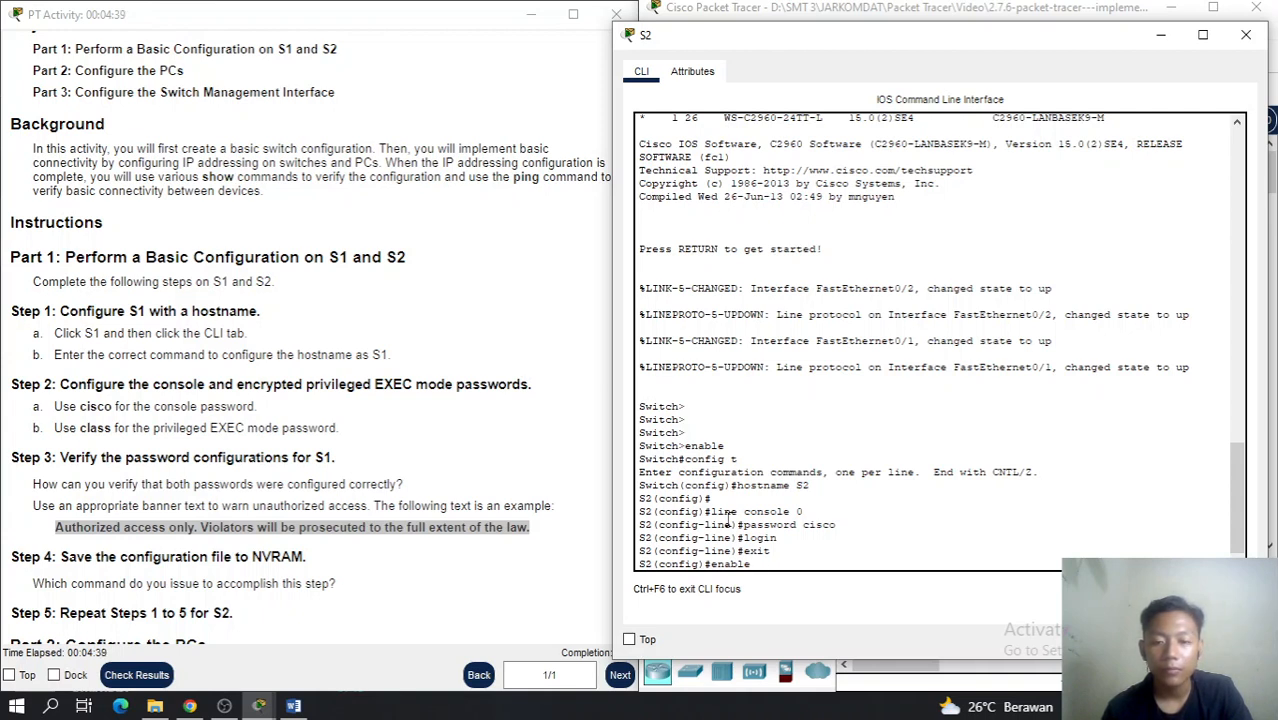
{"action": "type", "text": "secret clas"}
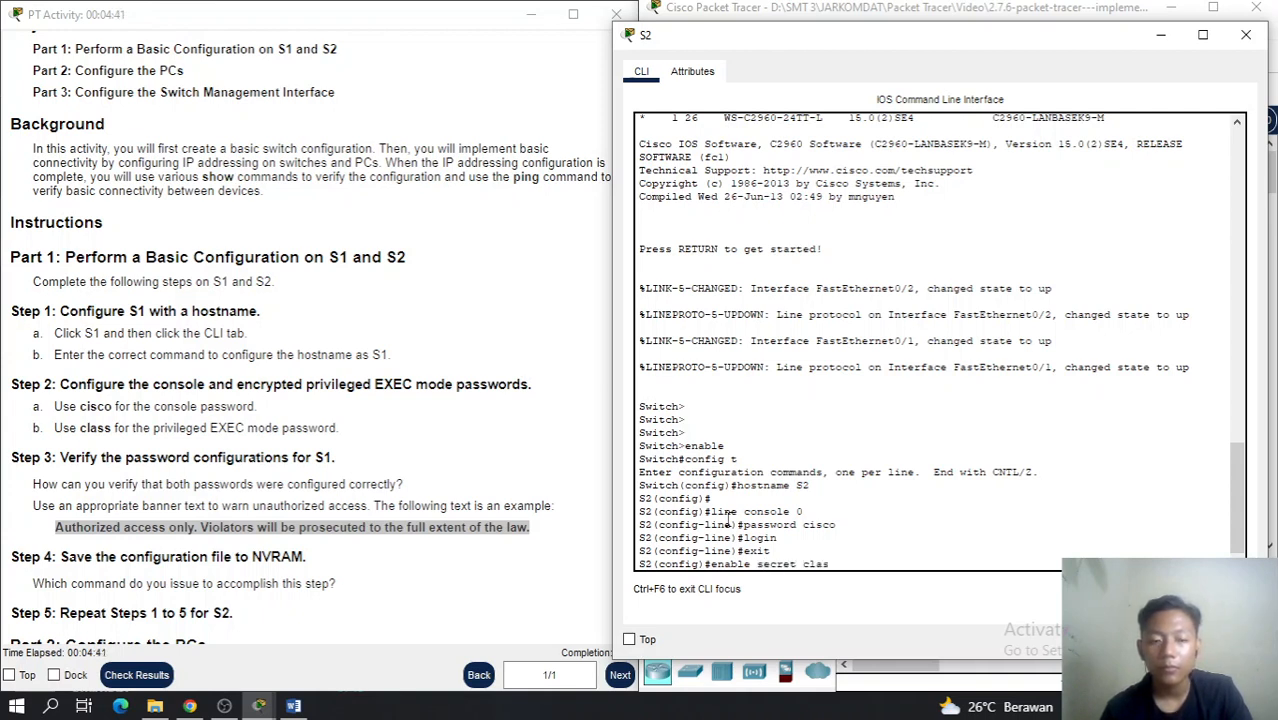
{"action": "type", "text": "s"}
{"action": "key", "text": "Return"}
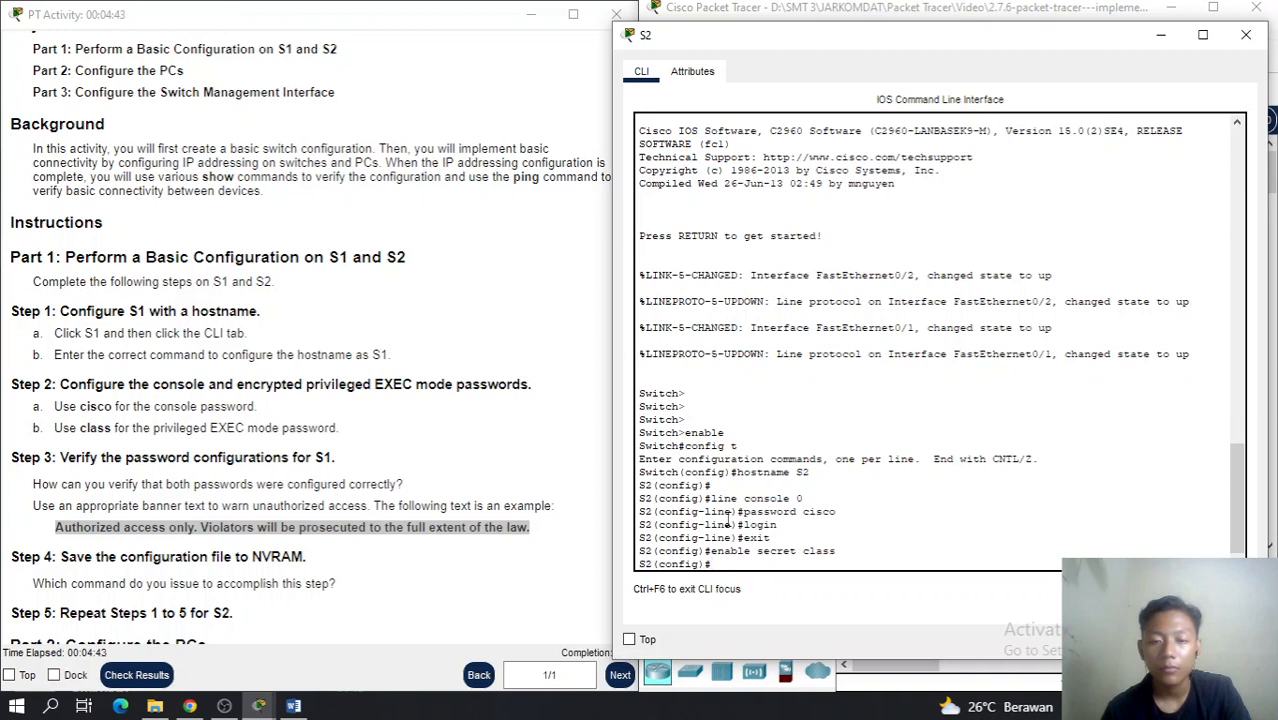
Add the pasted unauthorized-access warning as S2's MOTD banner
{"action": "type", "text": "banner motd"}
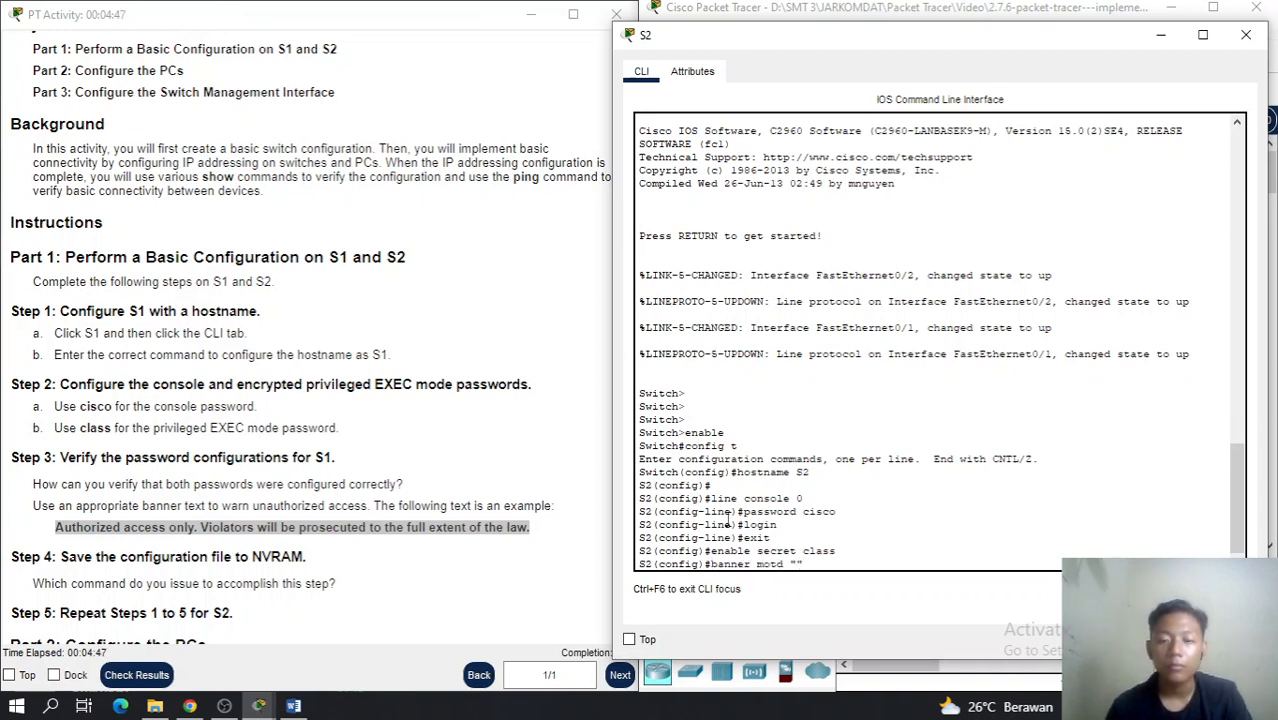
{"action": "right_click", "coordinate": [796, 565]}
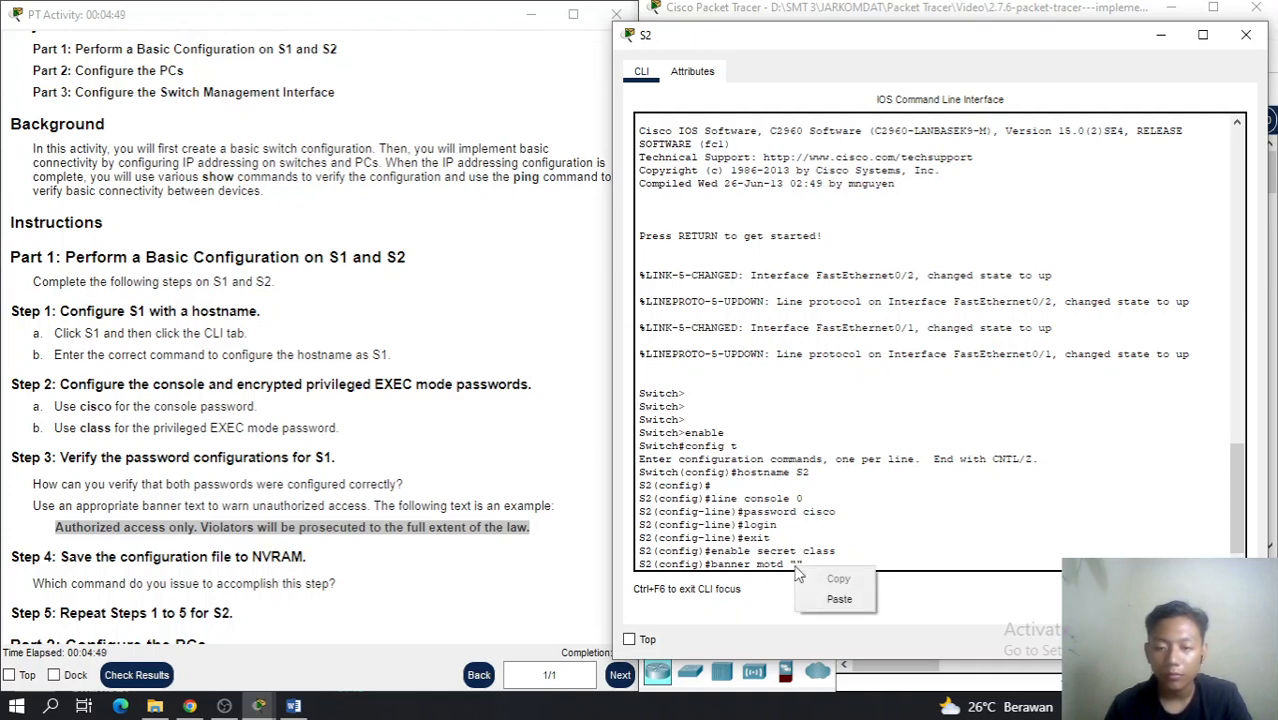
{"action": "left_click", "coordinate": [815, 600]}
{"action": "key", "text": "Return"}
{"action": "key", "text": "Return"}
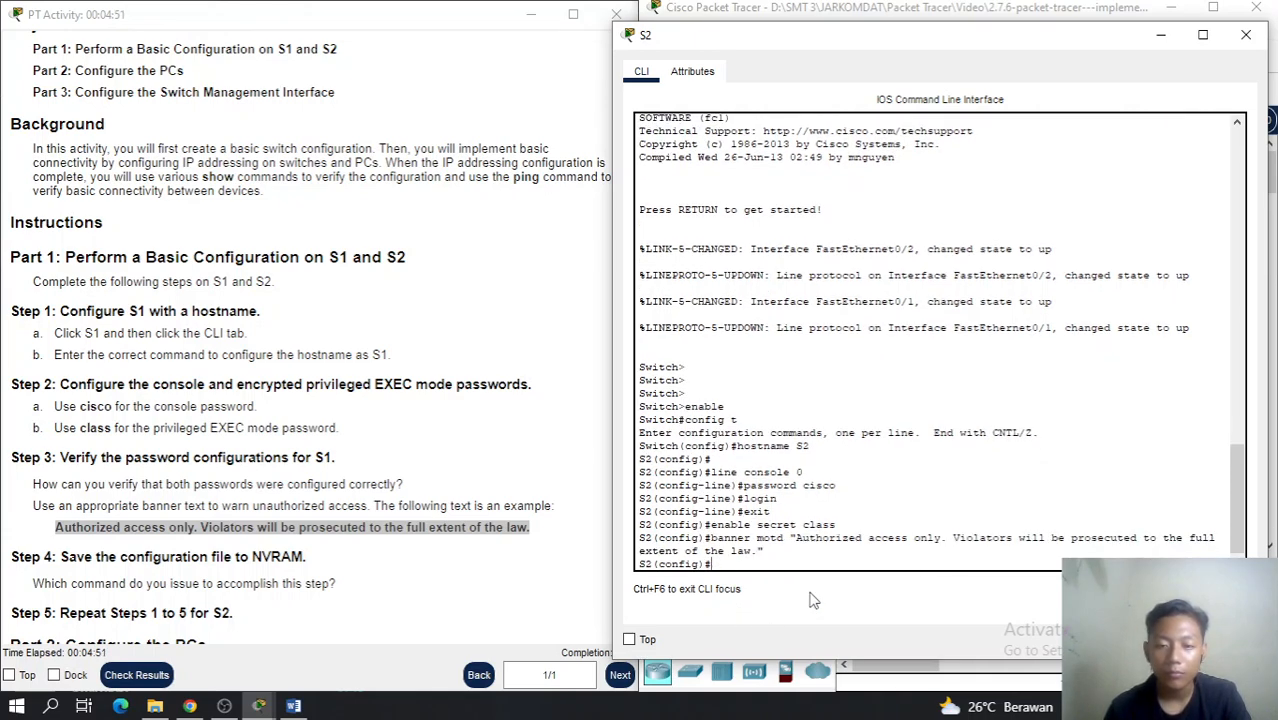
{"action": "key", "text": "Return"}
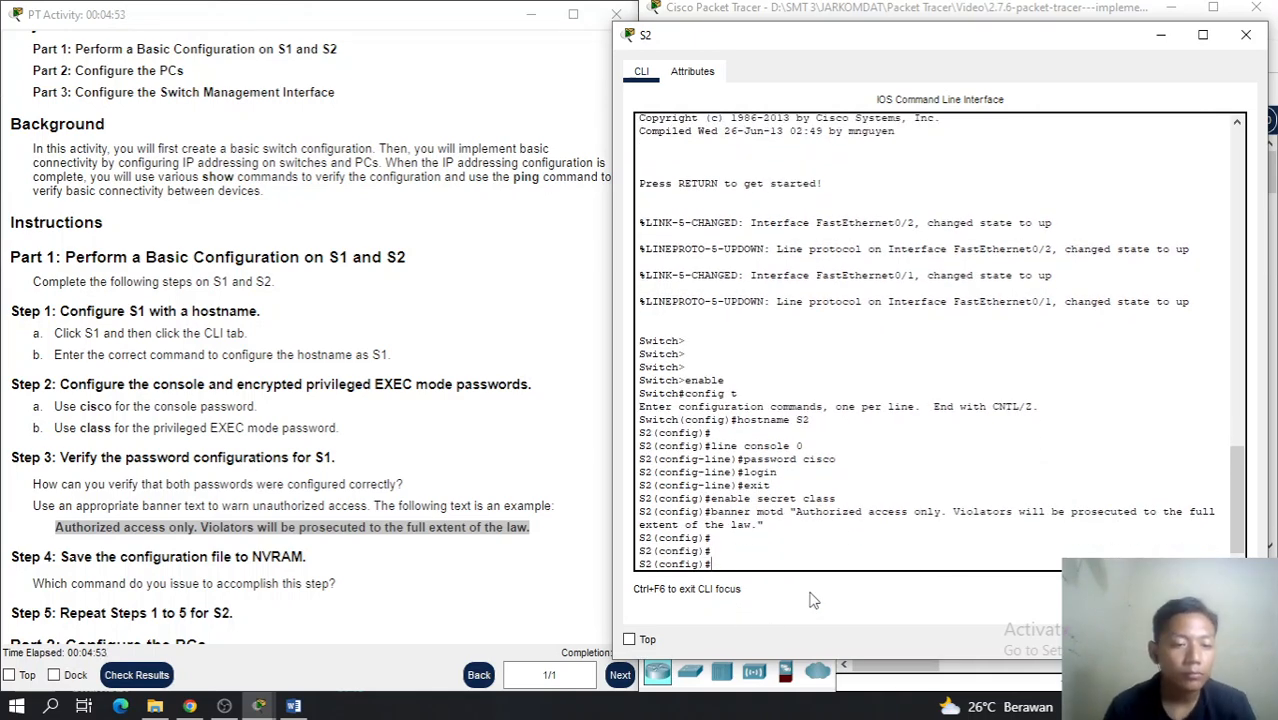
Exit config mode and save S2's running-config to startup-config with the default filename
{"action": "scroll", "coordinate": [350, 530], "scroll_direction": "down", "scroll_amount": 5}
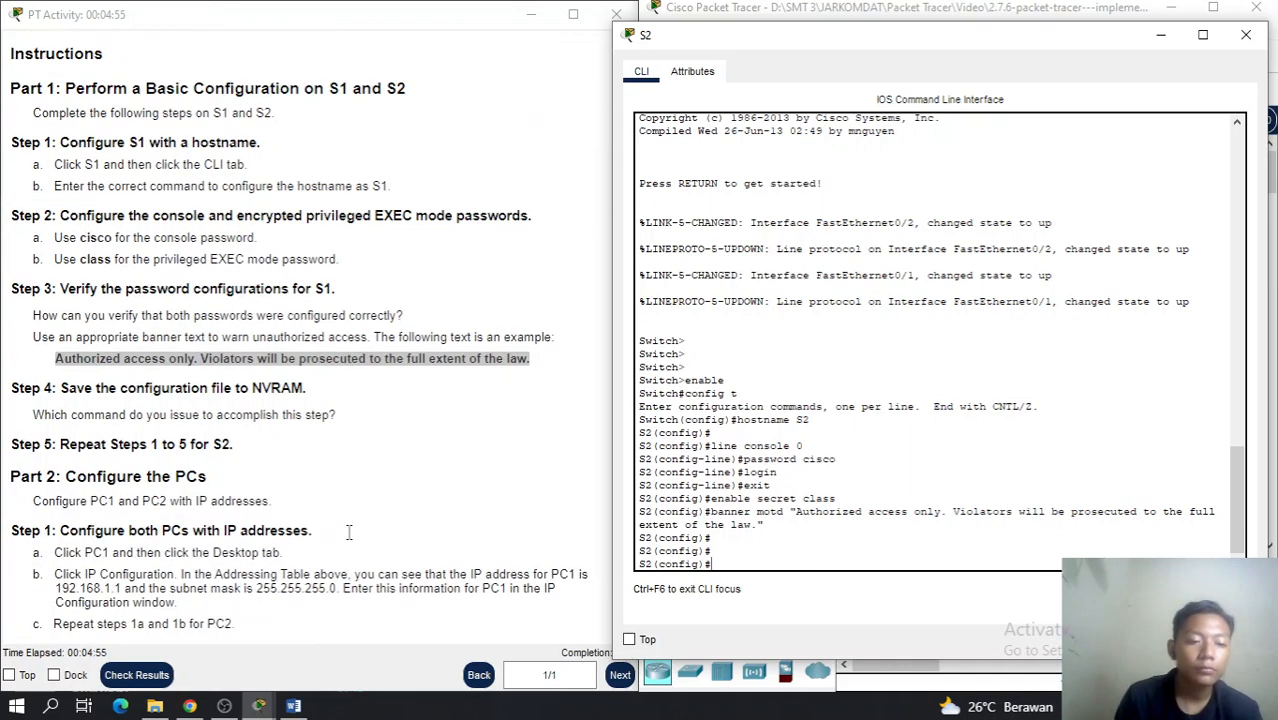
{"action": "type", "text": "exit"}
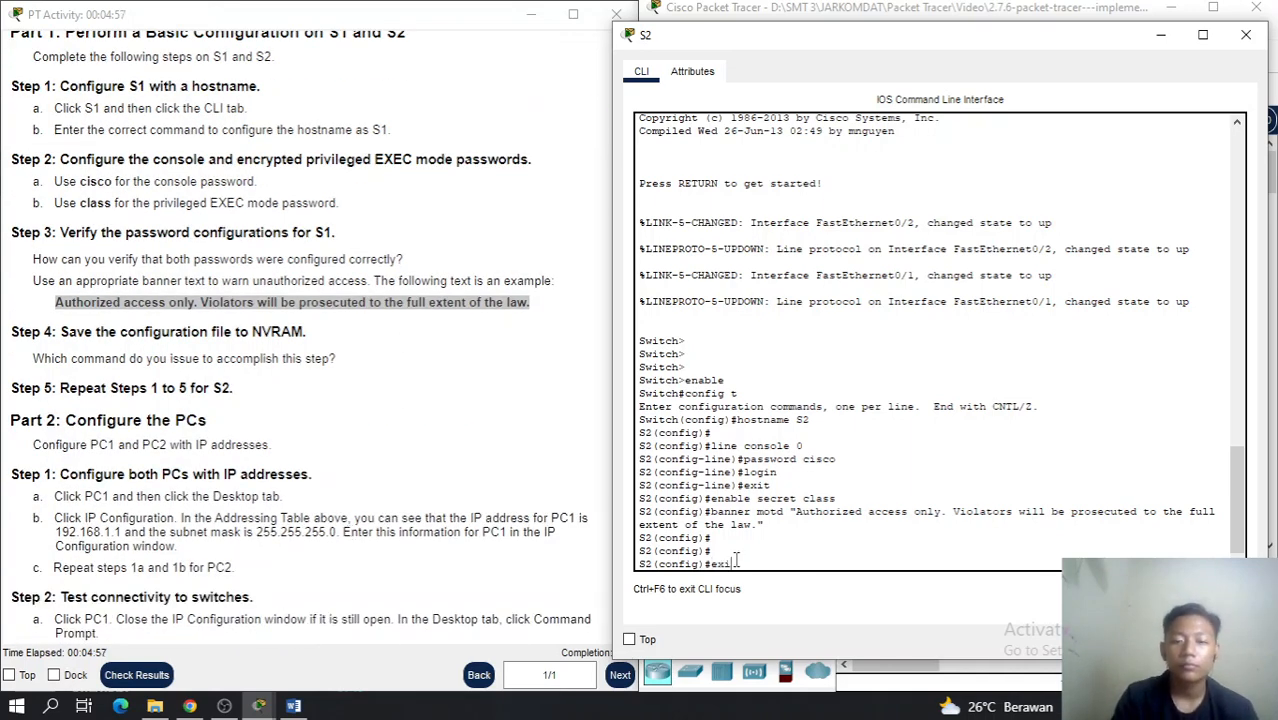
{"action": "key", "text": "Return"}
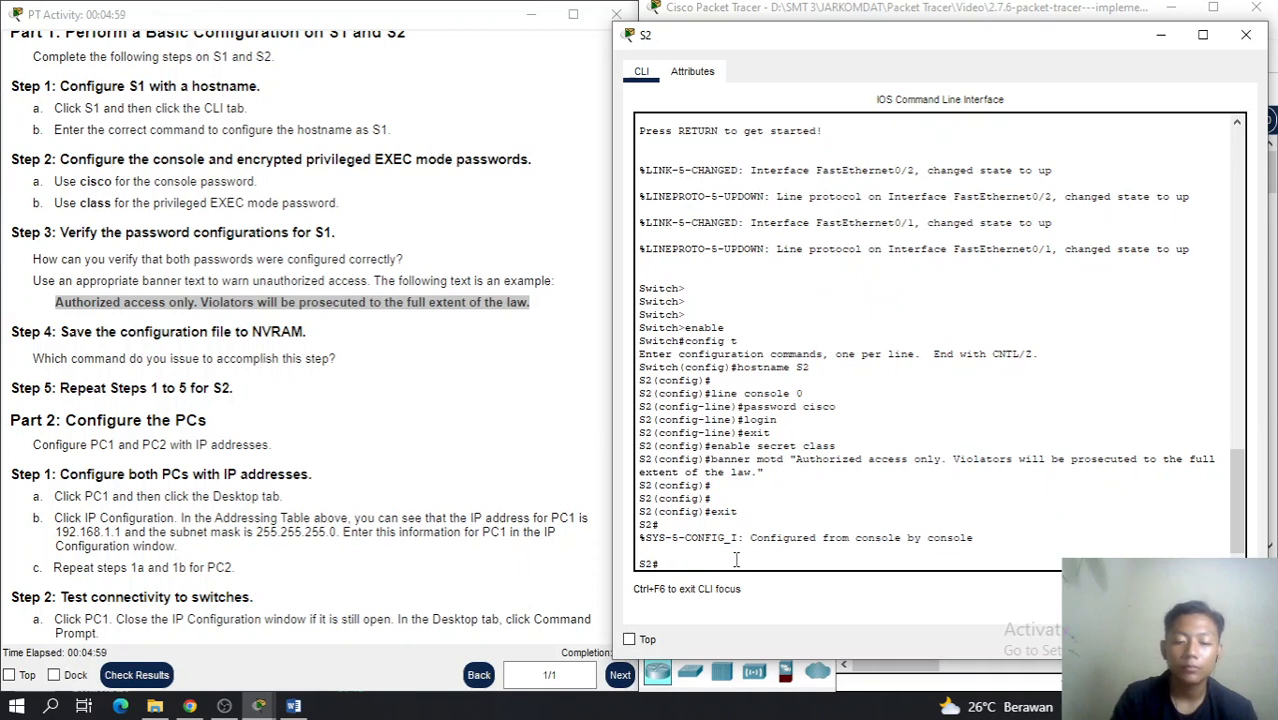
{"action": "type", "text": "copy"}
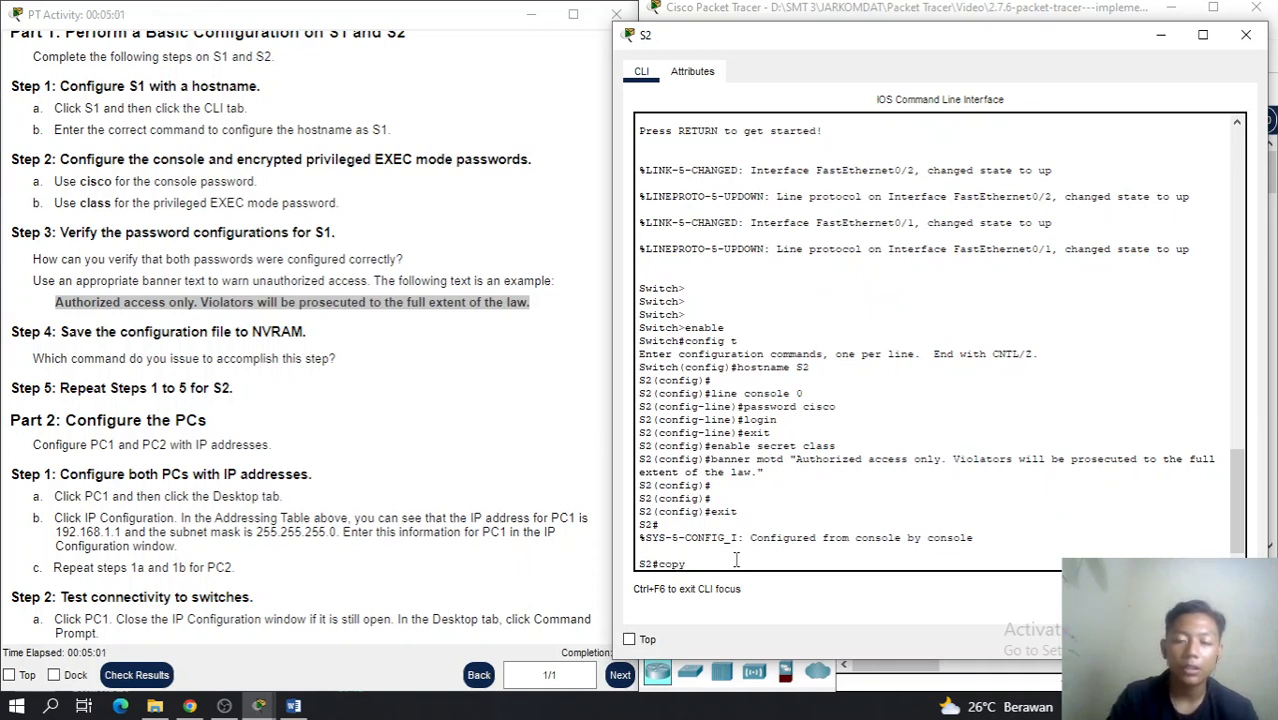
{"action": "type", "text": " running"}
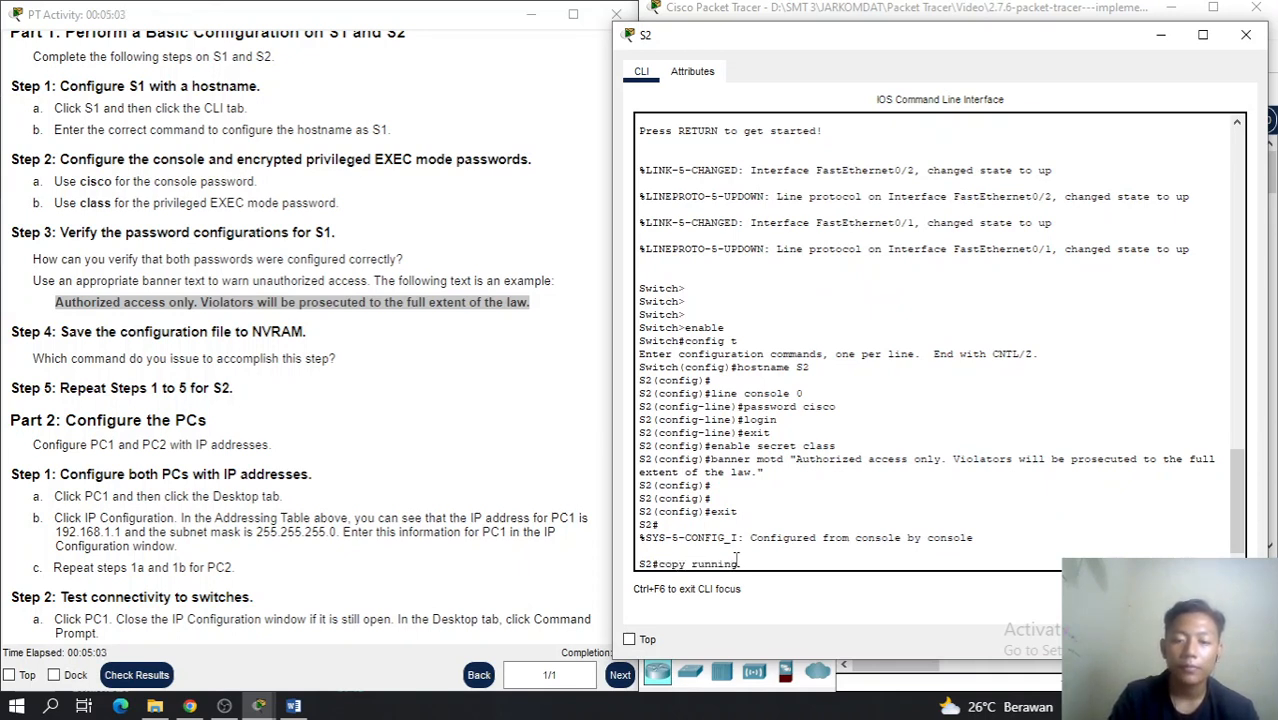
{"action": "type", "text": "-ci"}
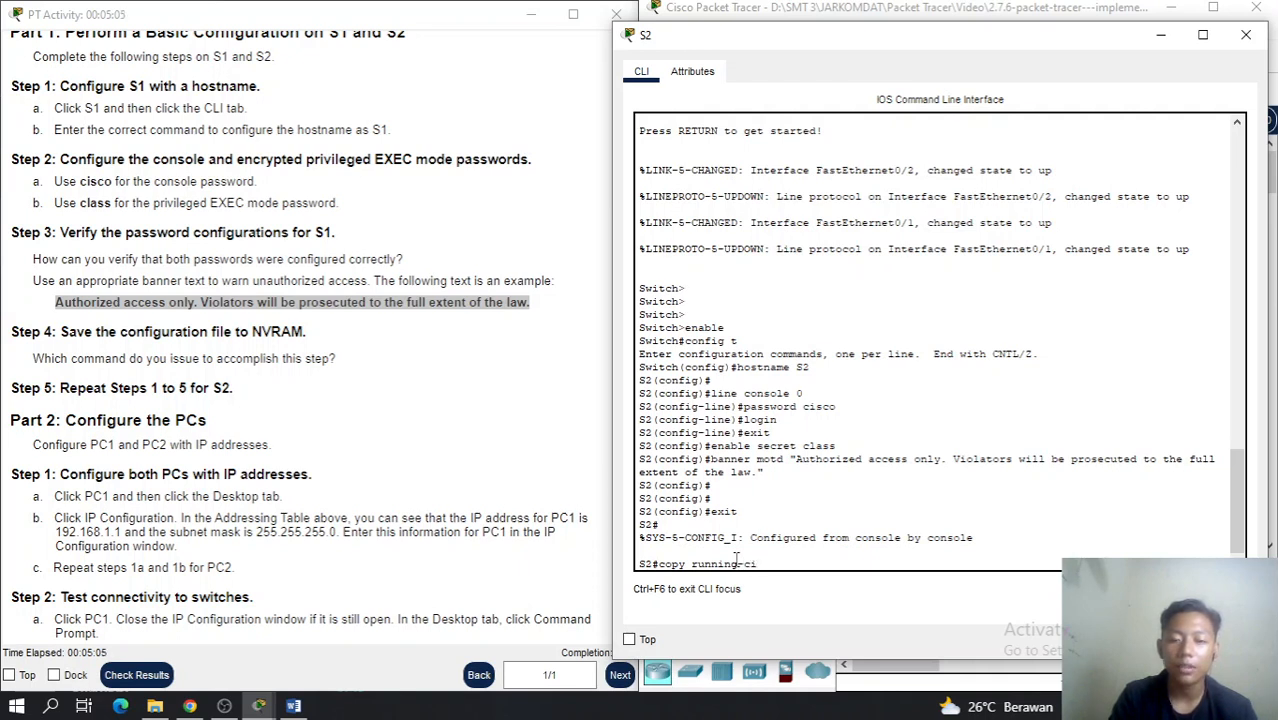
{"action": "type", "text": "on"}
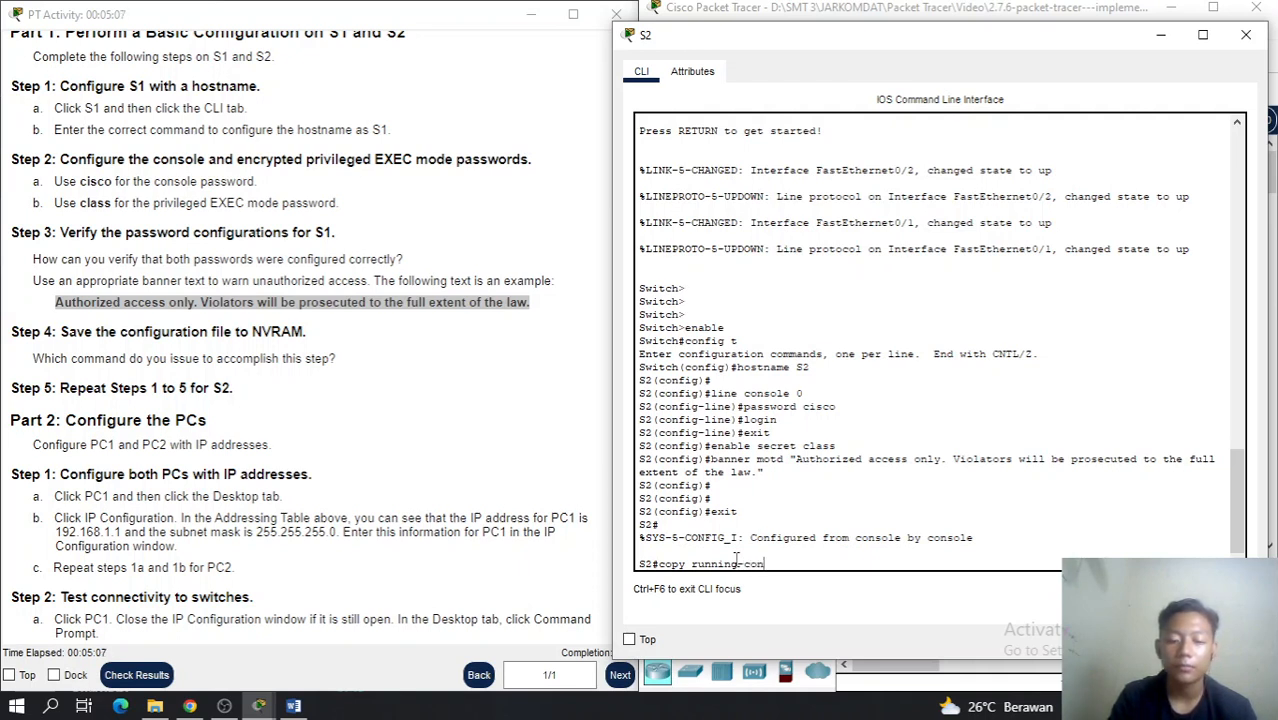
{"action": "type", "text": "fig"}
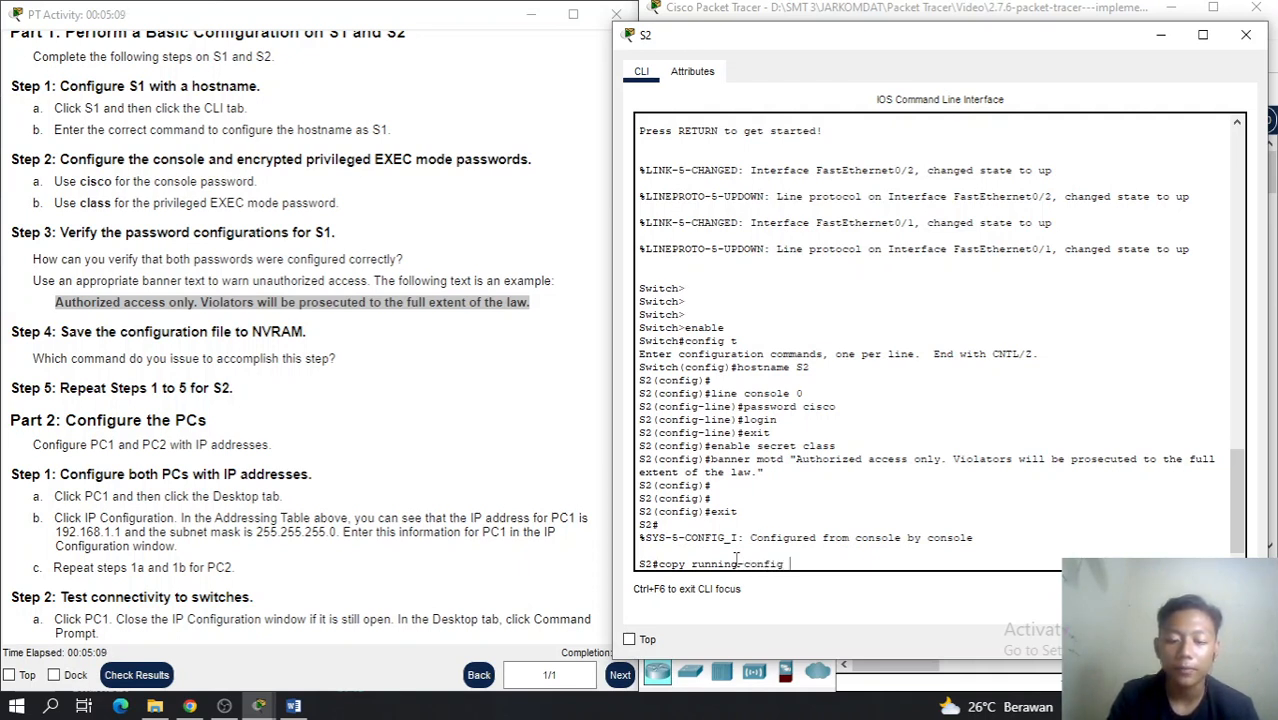
{"action": "type", "text": " start"}
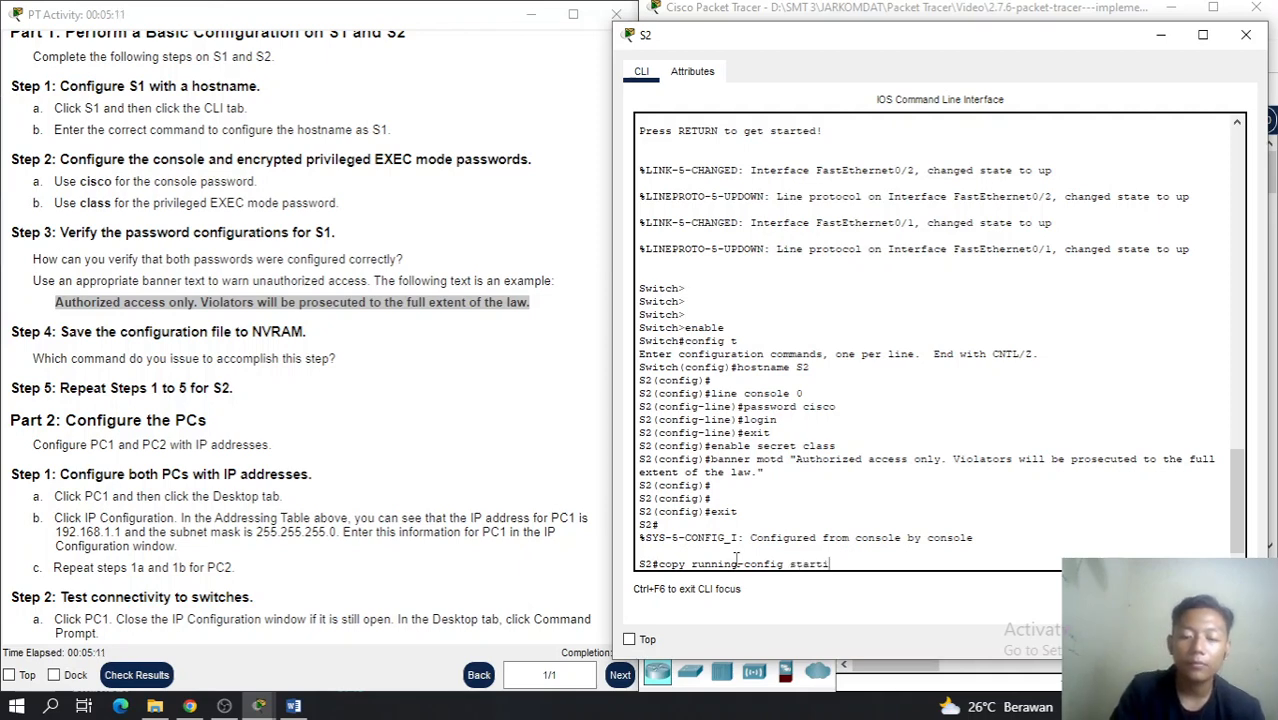
{"action": "type", "text": "up"}
{"action": "type", "text": "-config"}
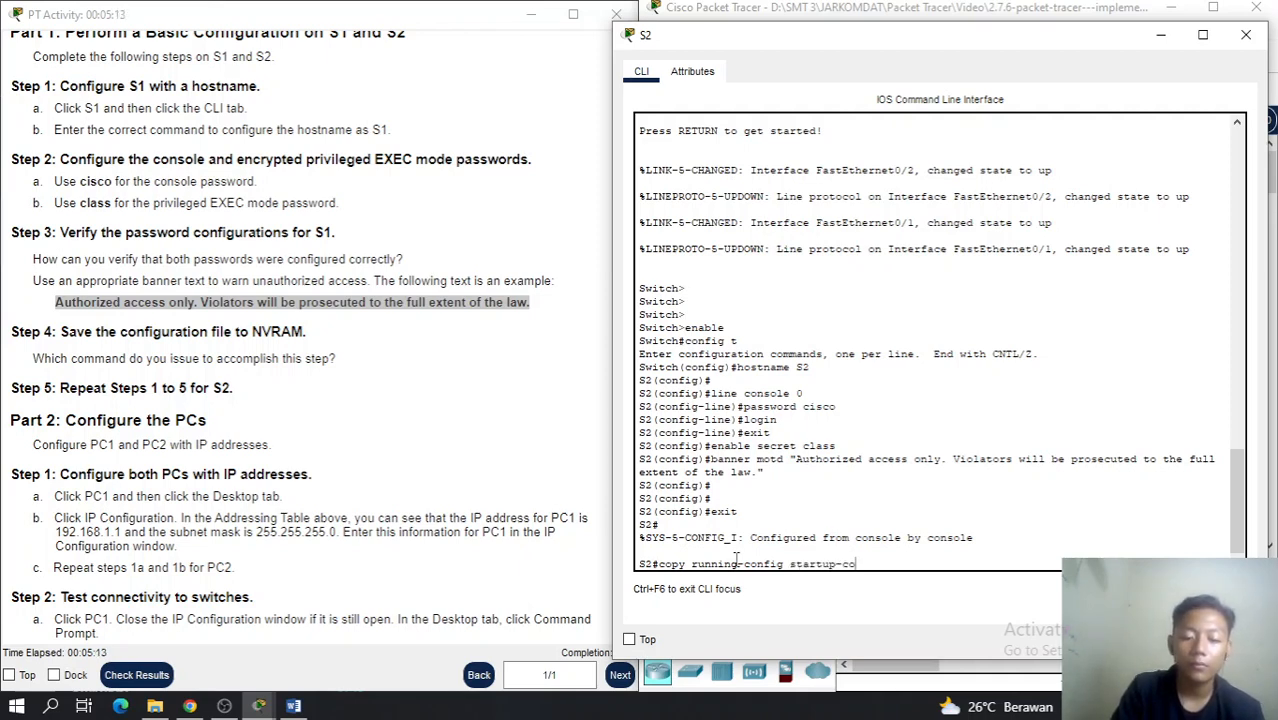
{"action": "key", "text": "Return"}
{"action": "key", "text": "Return"}
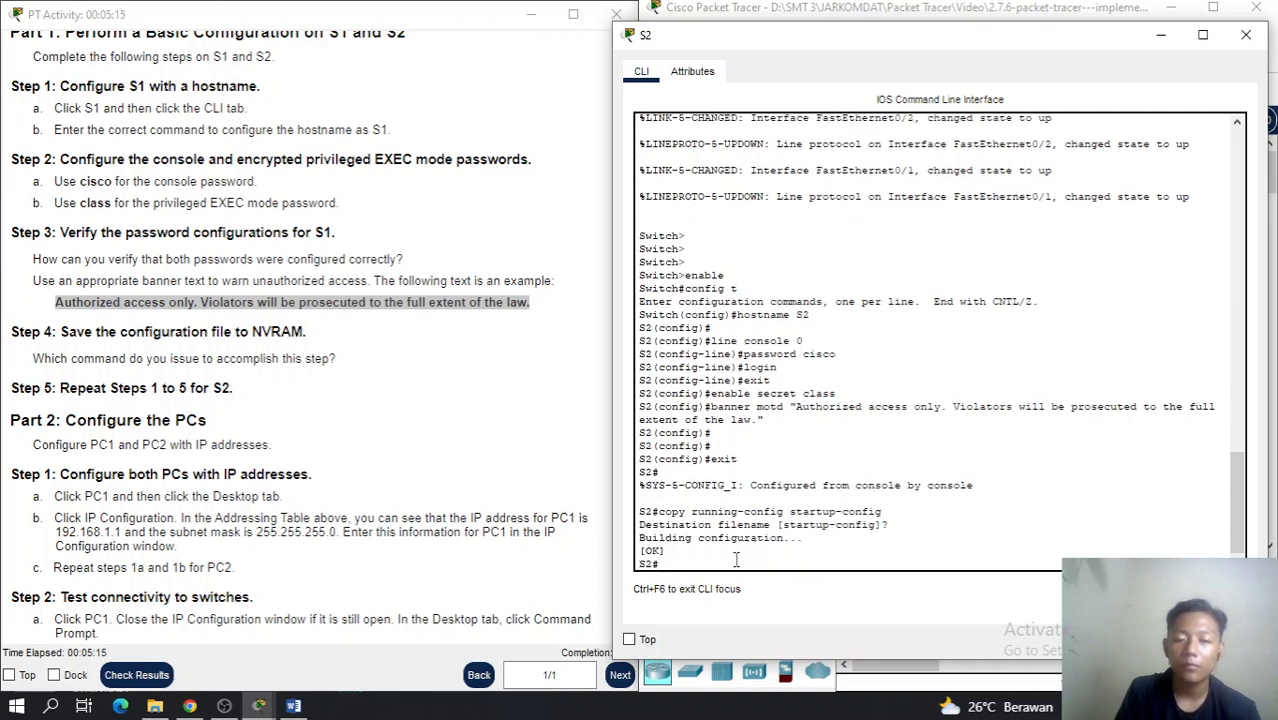
{"action": "key", "text": "Return"}
Display and page through S2's running configuration to verify it
{"action": "type", "text": "show eu"}
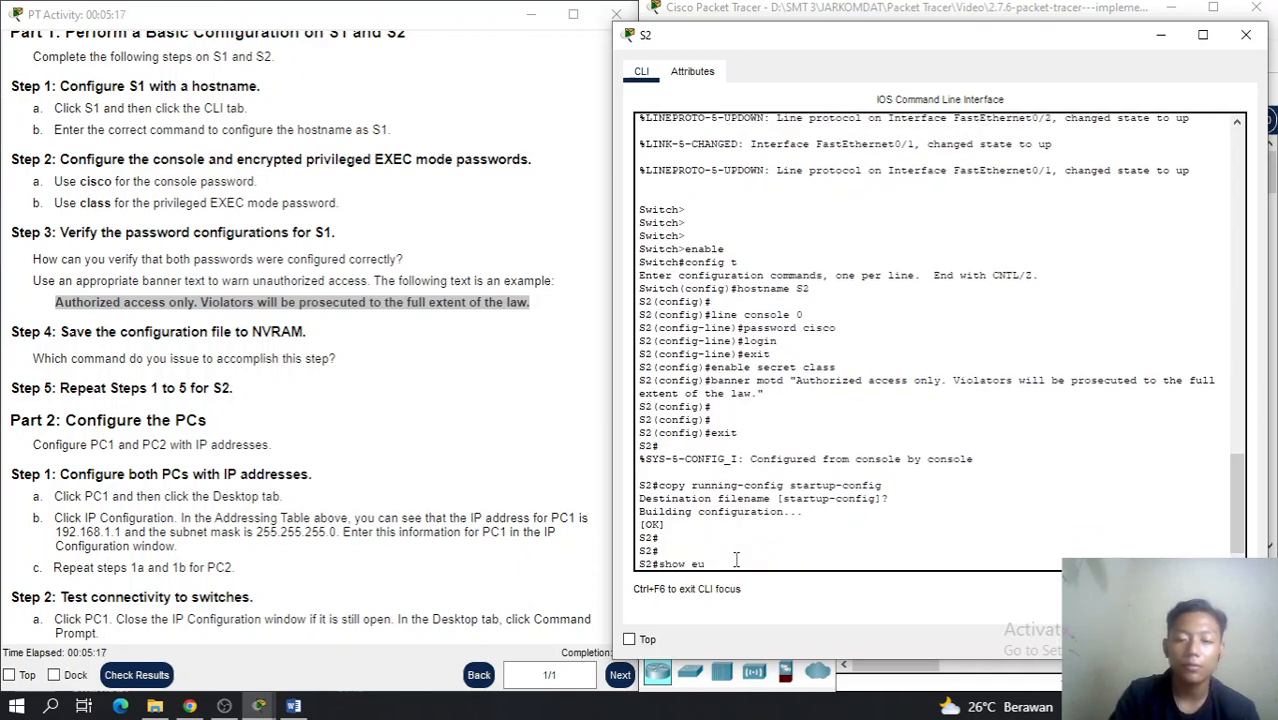
{"action": "key", "text": "BackSpace"}
{"action": "key", "text": "BackSpace"}
{"action": "type", "text": "run"}
{"action": "key", "text": "Return"}
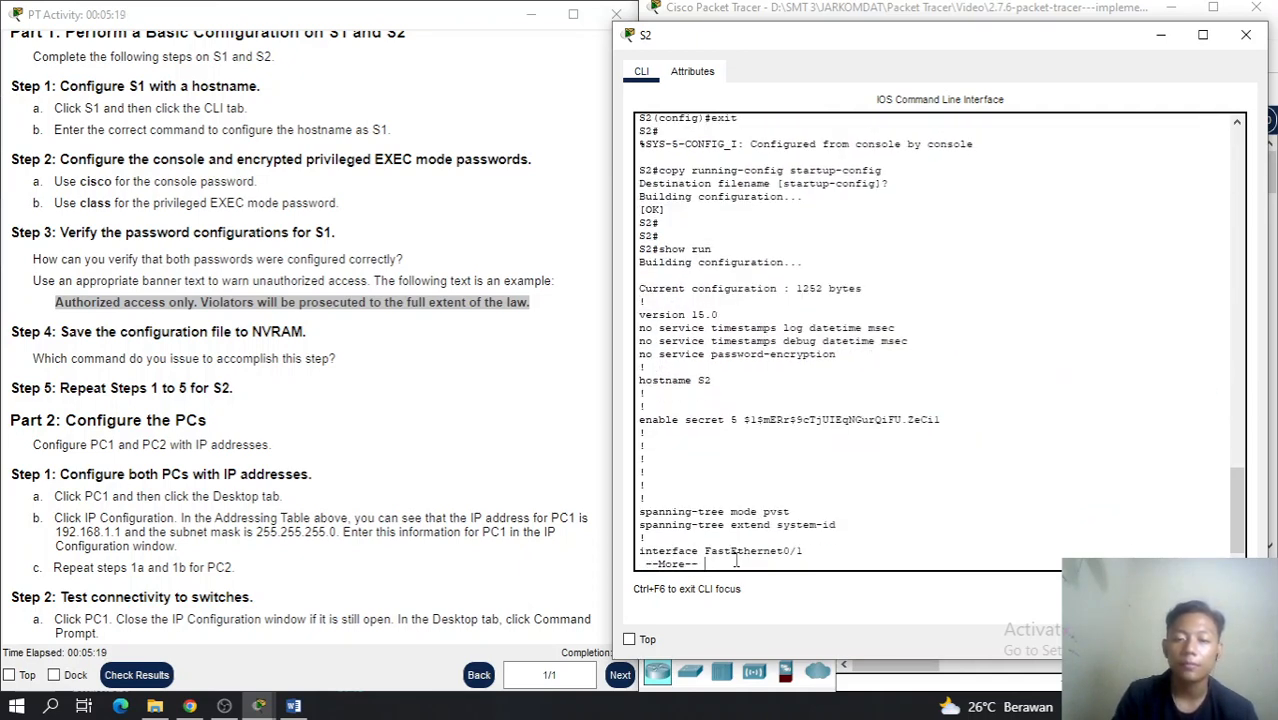
{"action": "key", "text": "space"}
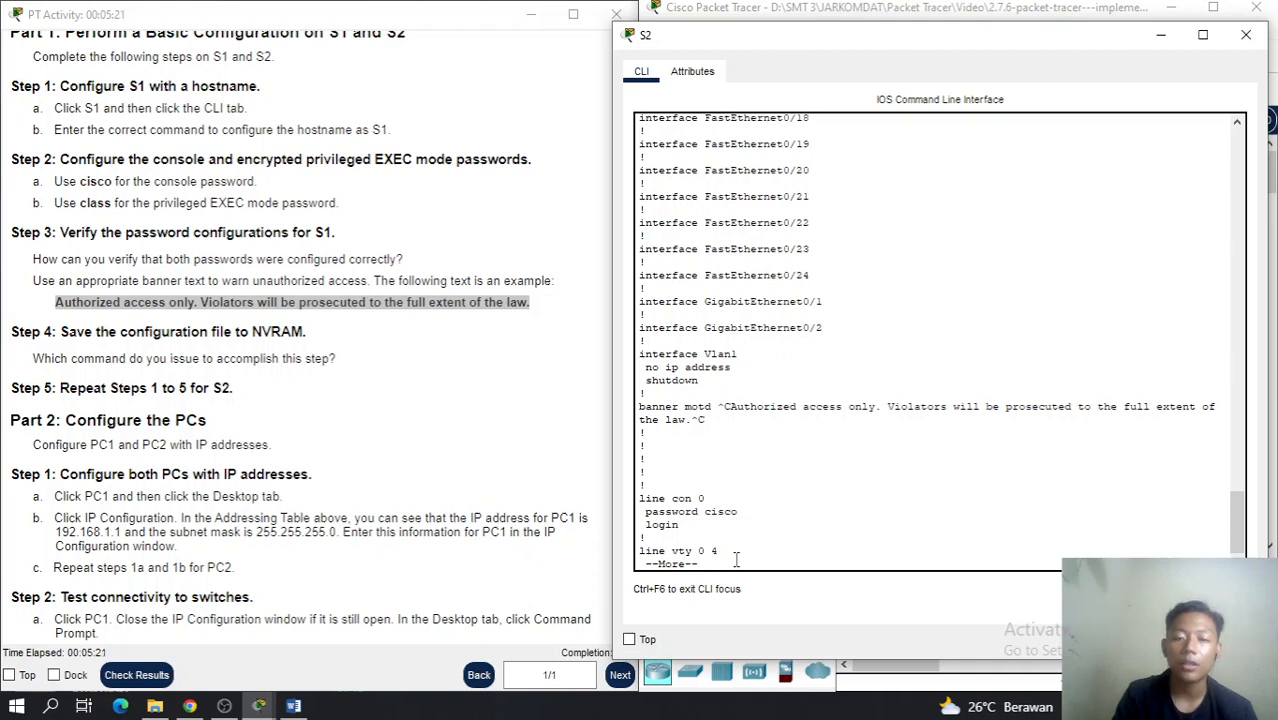
{"action": "key", "text": "space"}
{"action": "key", "text": "Return"}
{"action": "key", "text": "Return"}
{"action": "key", "text": "Return"}
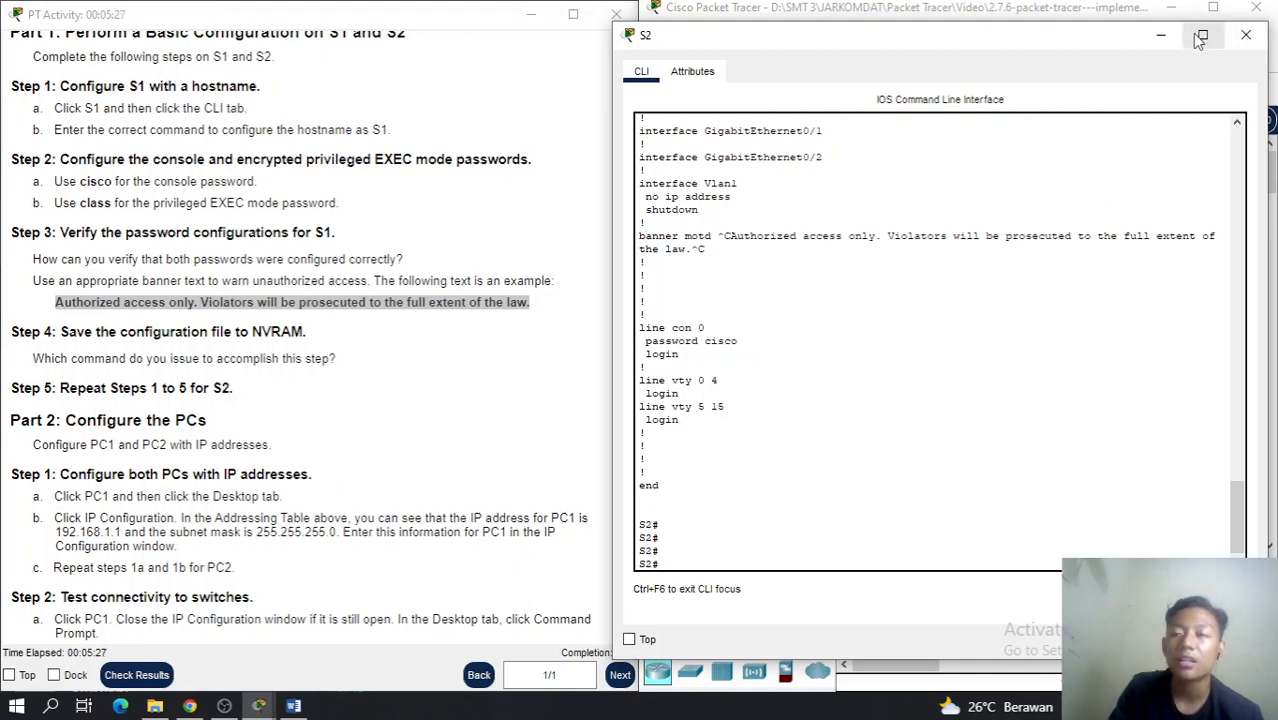
Close S2's window, review S1's configuration, close it, and open PC1
{"action": "left_click", "coordinate": [1246, 34]}
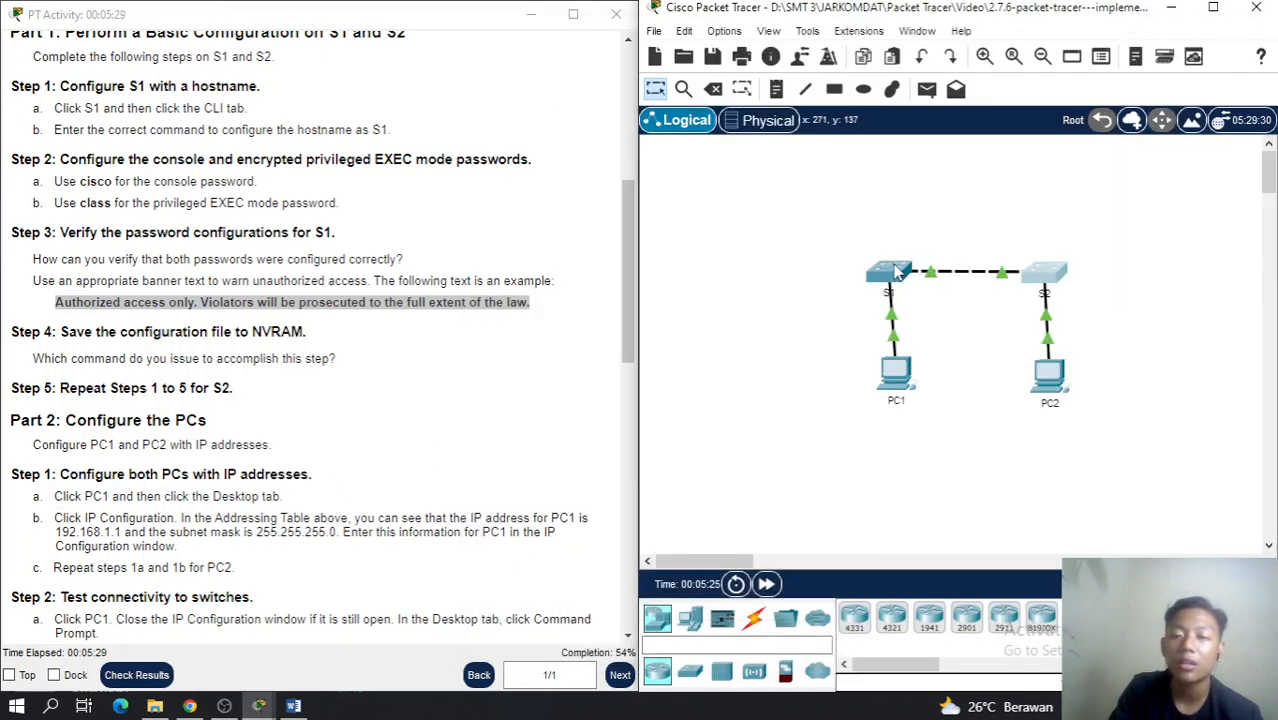
{"action": "left_click", "coordinate": [897, 273]}
{"action": "left_click", "coordinate": [795, 370]}
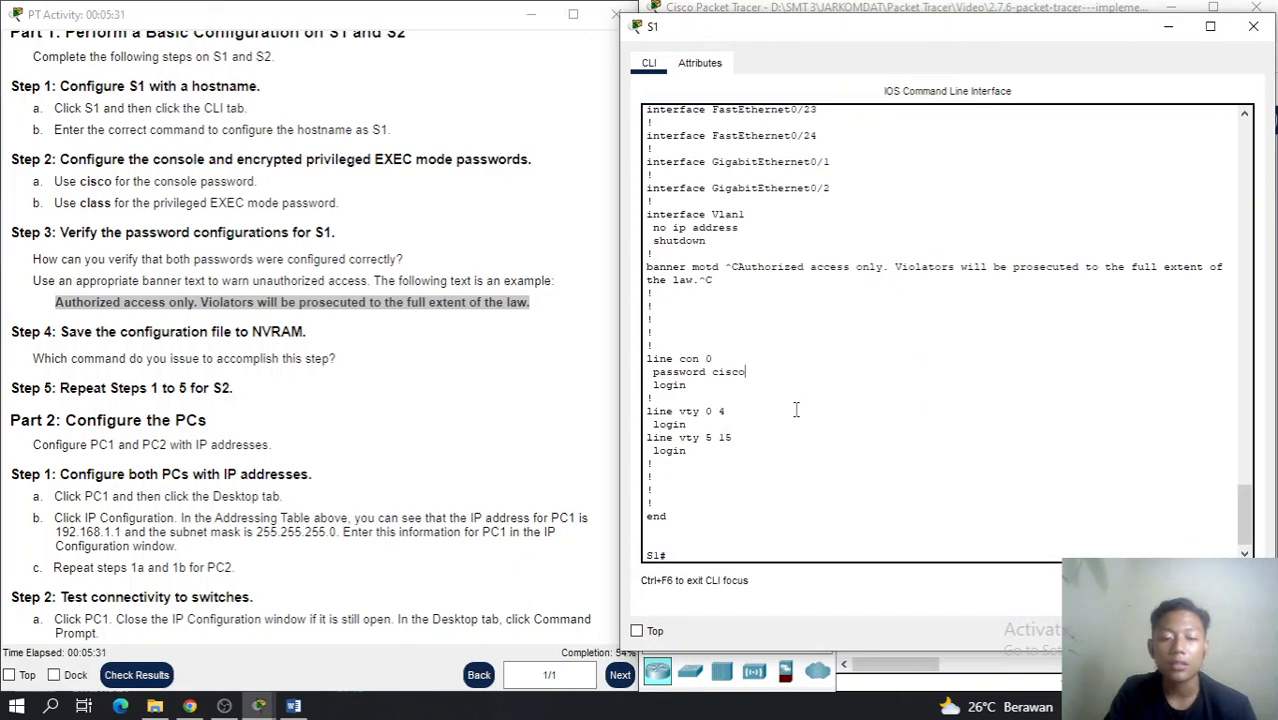
{"action": "scroll", "coordinate": [403, 333], "scroll_direction": "up", "scroll_amount": 4}
{"action": "scroll", "coordinate": [403, 333], "scroll_direction": "up", "scroll_amount": 1}
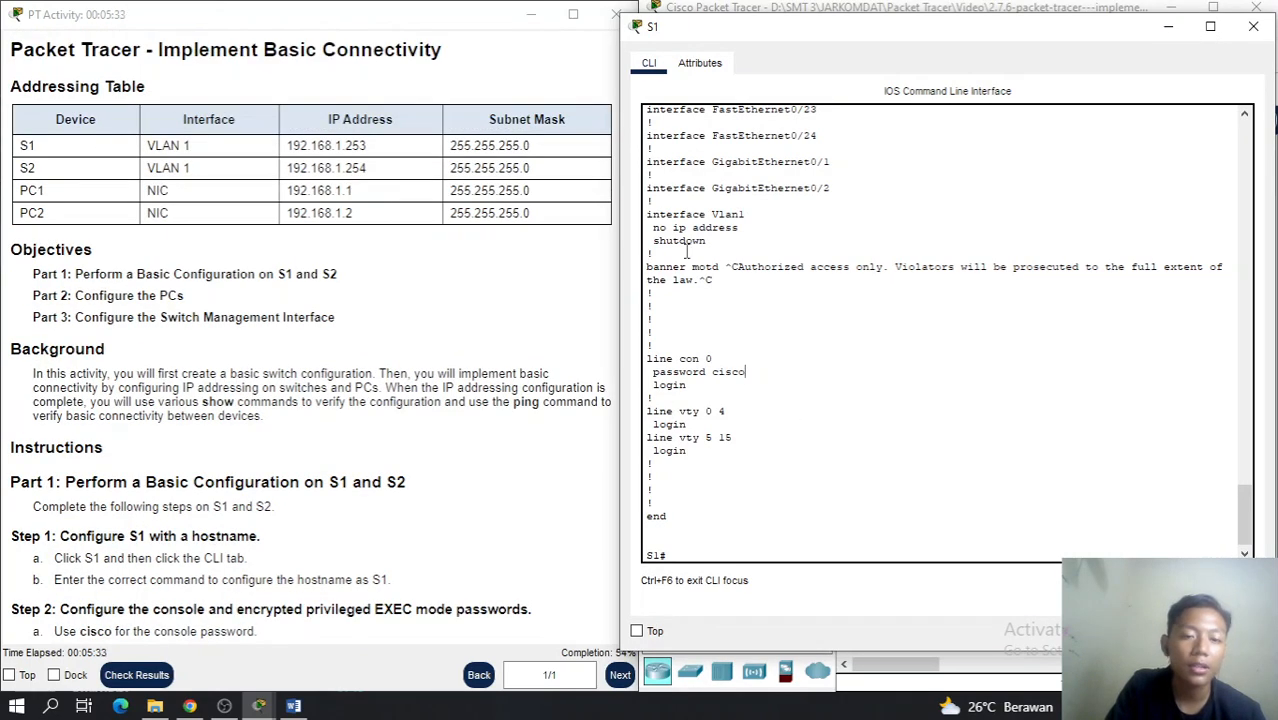
{"action": "left_click", "coordinate": [1253, 26]}
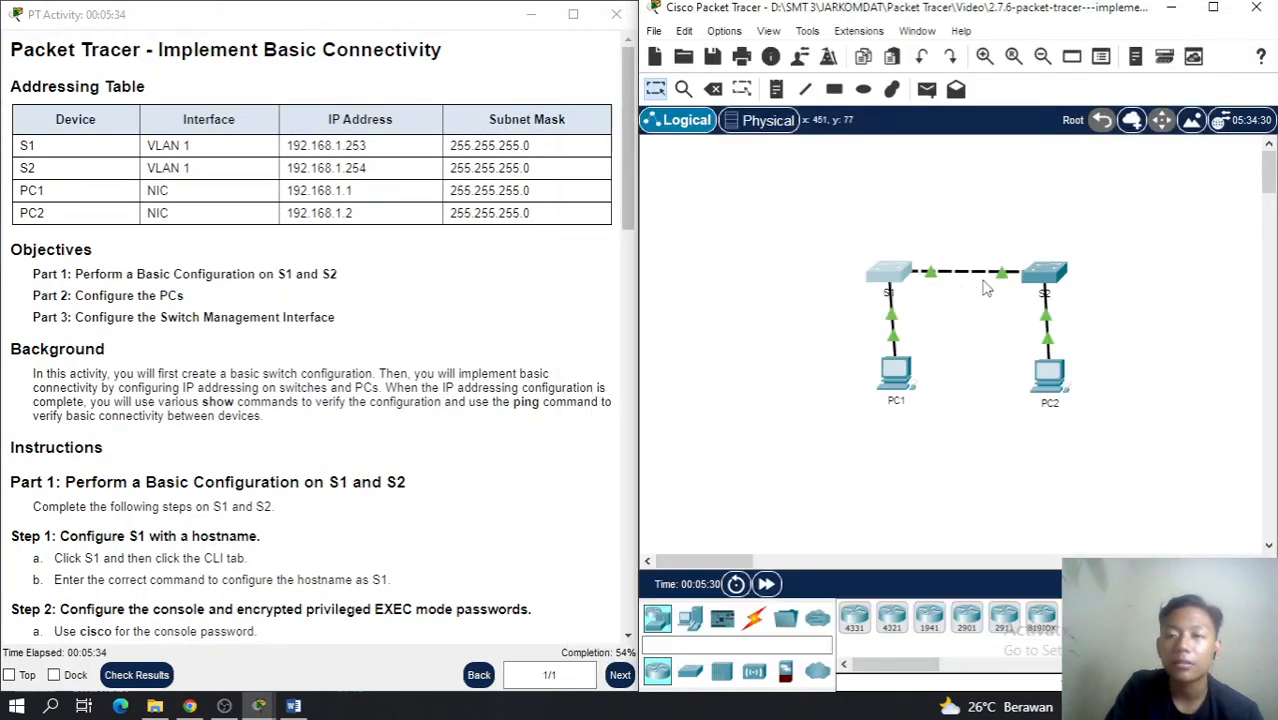
{"action": "left_click", "coordinate": [895, 372]}
Give PC1 IP address 192.168.1.1 with subnet mask 255.255.255.0
{"action": "left_click", "coordinate": [430, 180]}
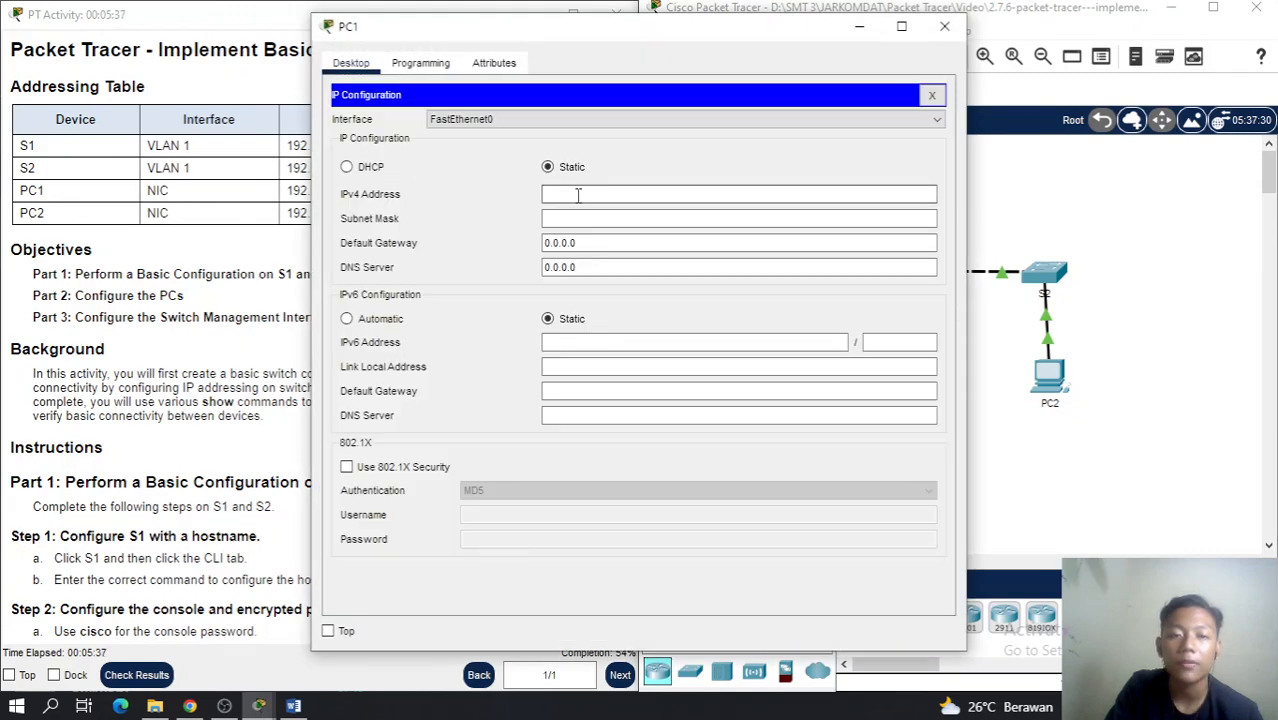
{"action": "left_click_drag", "start_coordinate": [520, 34], "coordinate": [724, 34]}
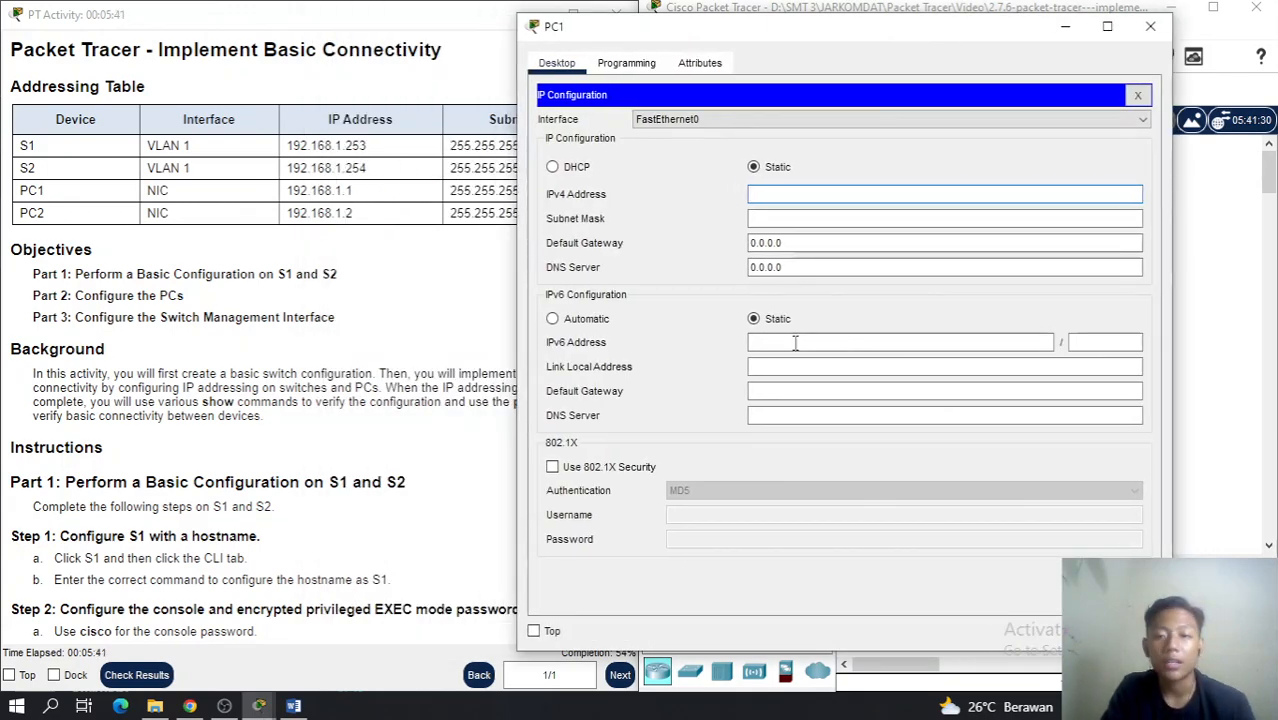
{"action": "type", "text": "192.1"}
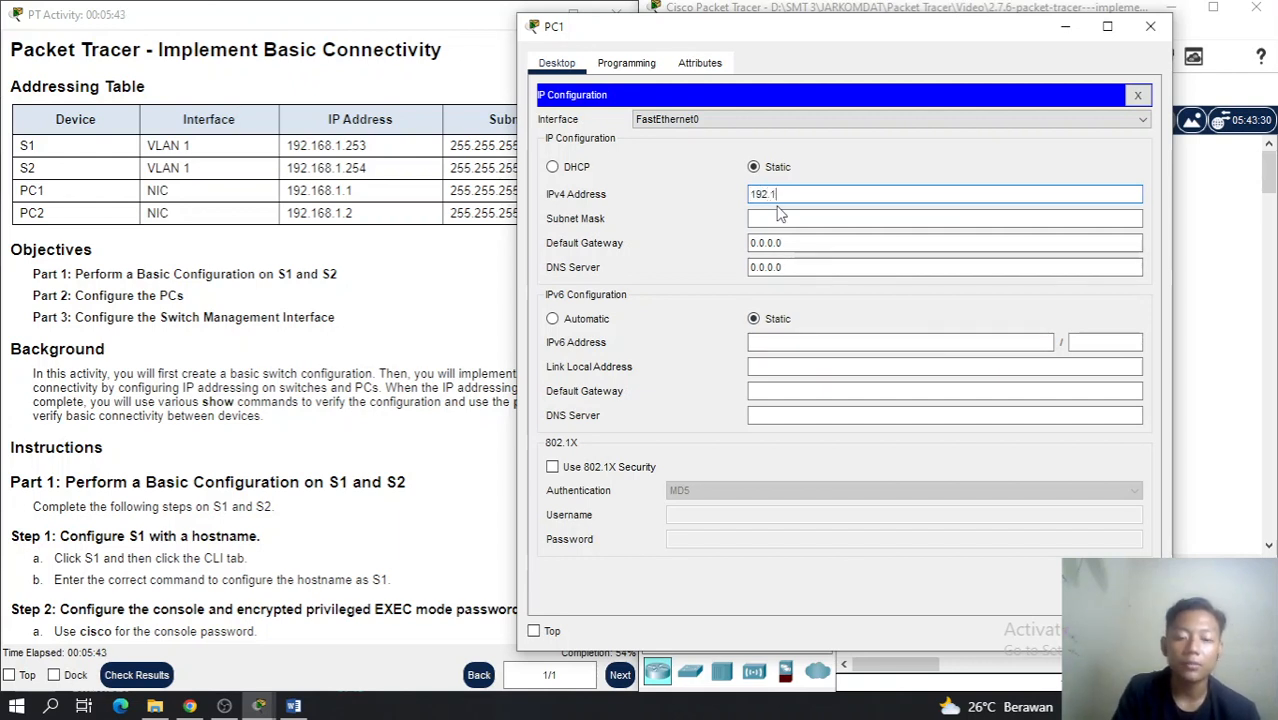
{"action": "type", "text": "68.1.1"}
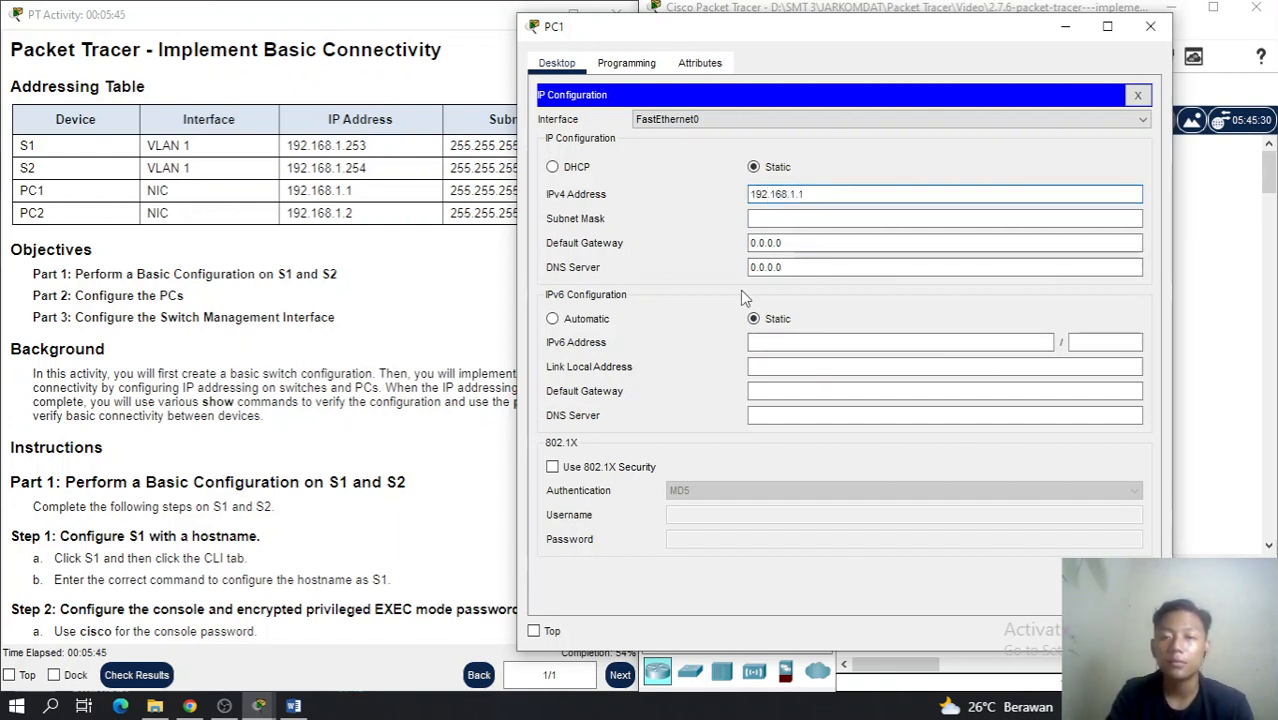
{"action": "left_click", "coordinate": [785, 218]}
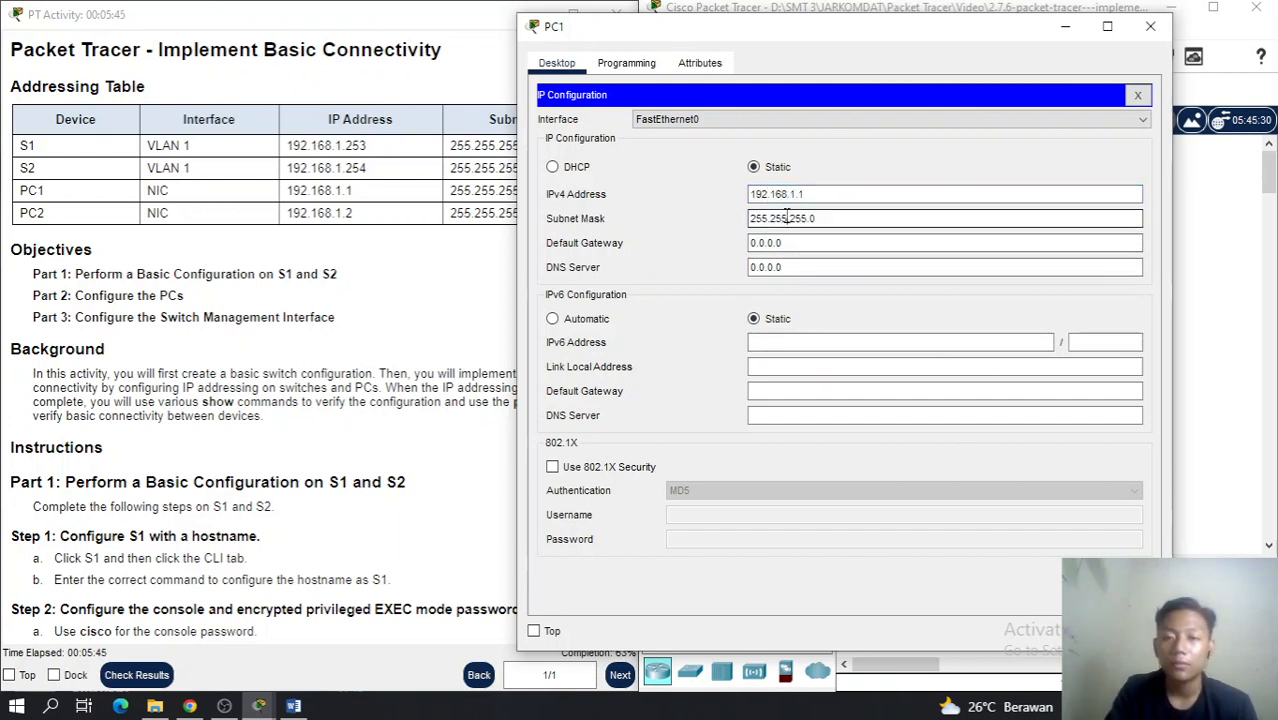
{"action": "left_click", "coordinate": [1150, 27]}
Set PC2's IPv4 address to 192.168.1.2
{"action": "left_click", "coordinate": [1040, 372]}
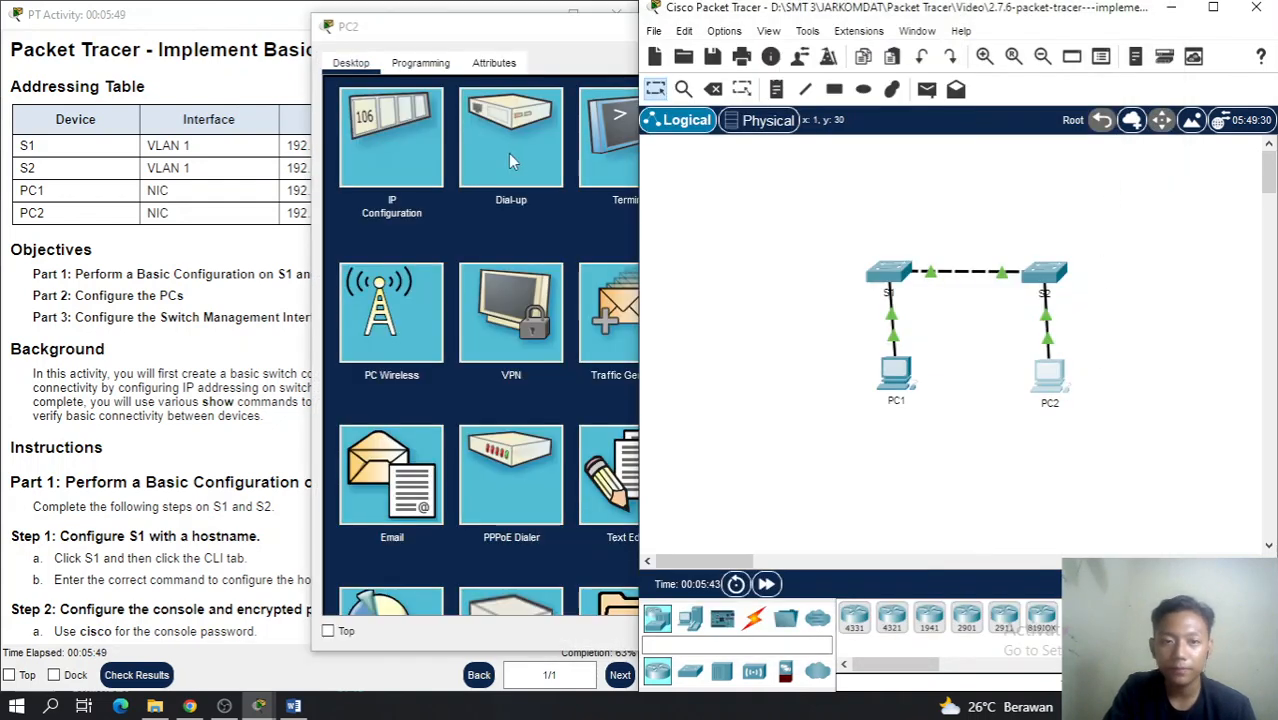
{"action": "left_click", "coordinate": [404, 153]}
{"action": "left_click_drag", "start_coordinate": [682, 39], "coordinate": [943, 39]}
{"action": "left_click", "coordinate": [880, 194]}
{"action": "type", "text": "192.168.1.2"}
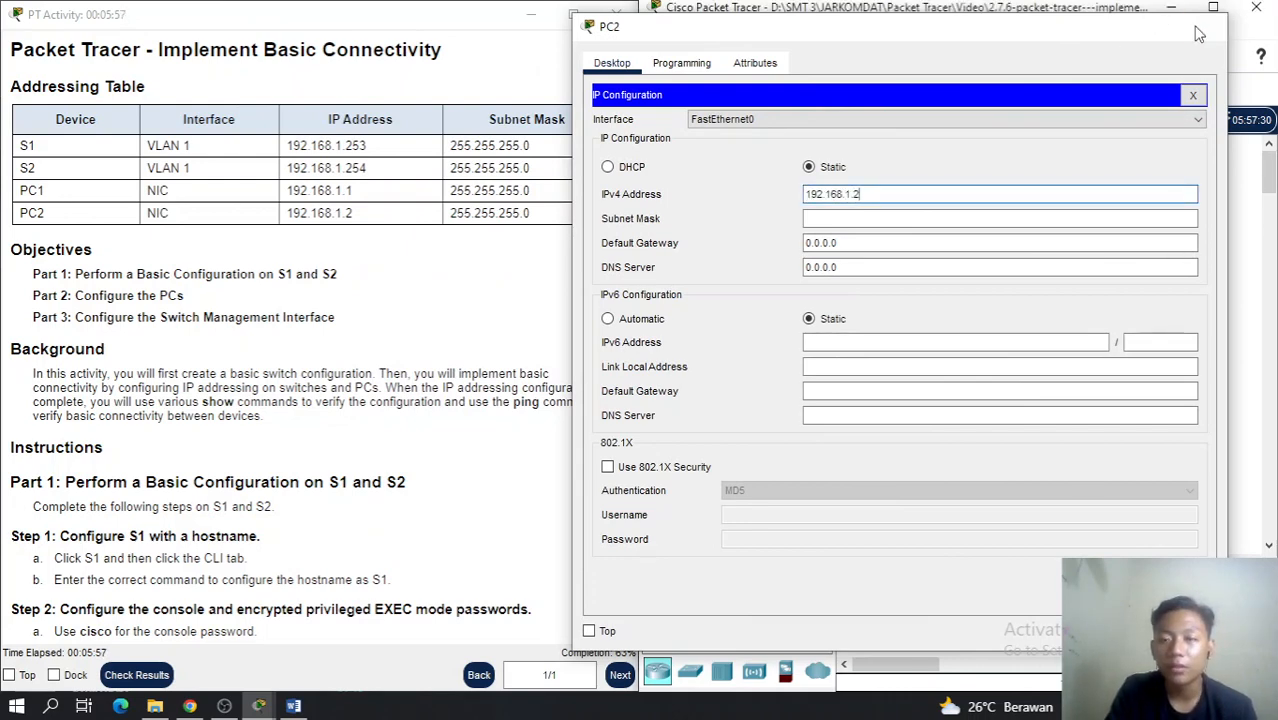
{"action": "left_click", "coordinate": [1199, 34]}
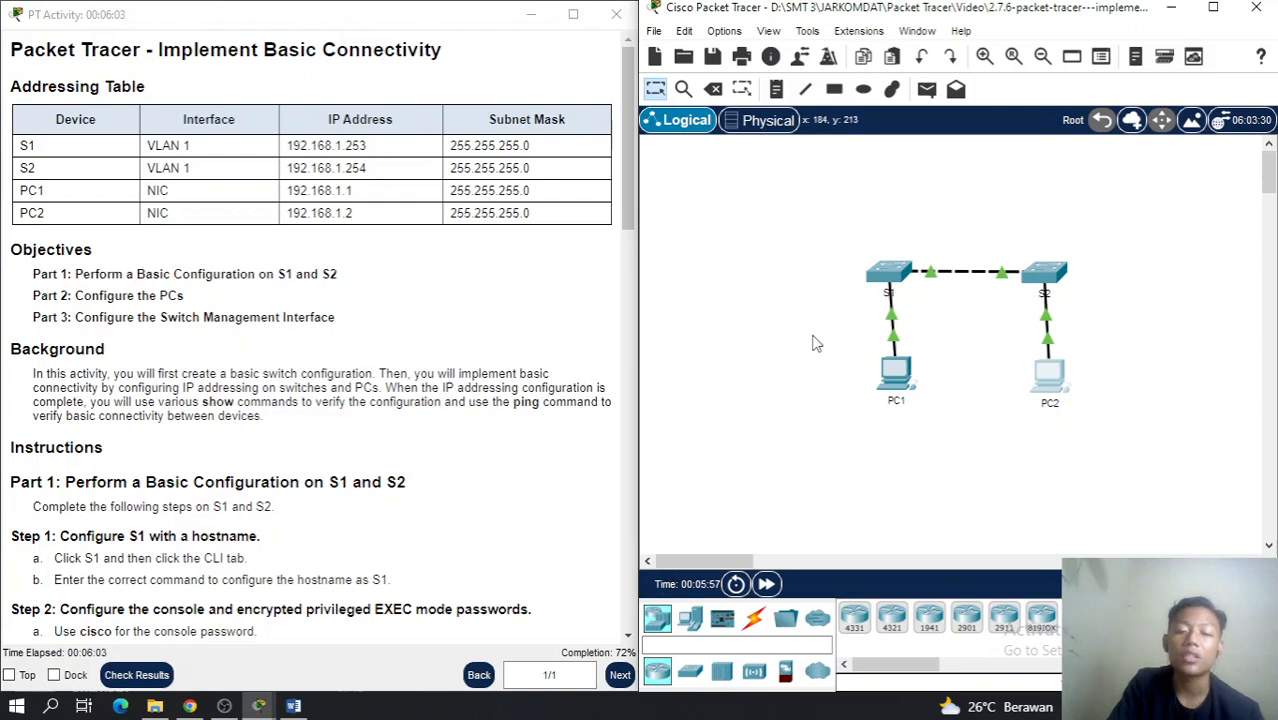
Open PC1's Command Prompt, moving its window to the right
{"action": "left_click", "coordinate": [896, 373]}
{"action": "left_click_drag", "start_coordinate": [444, 40], "coordinate": [657, 36]}
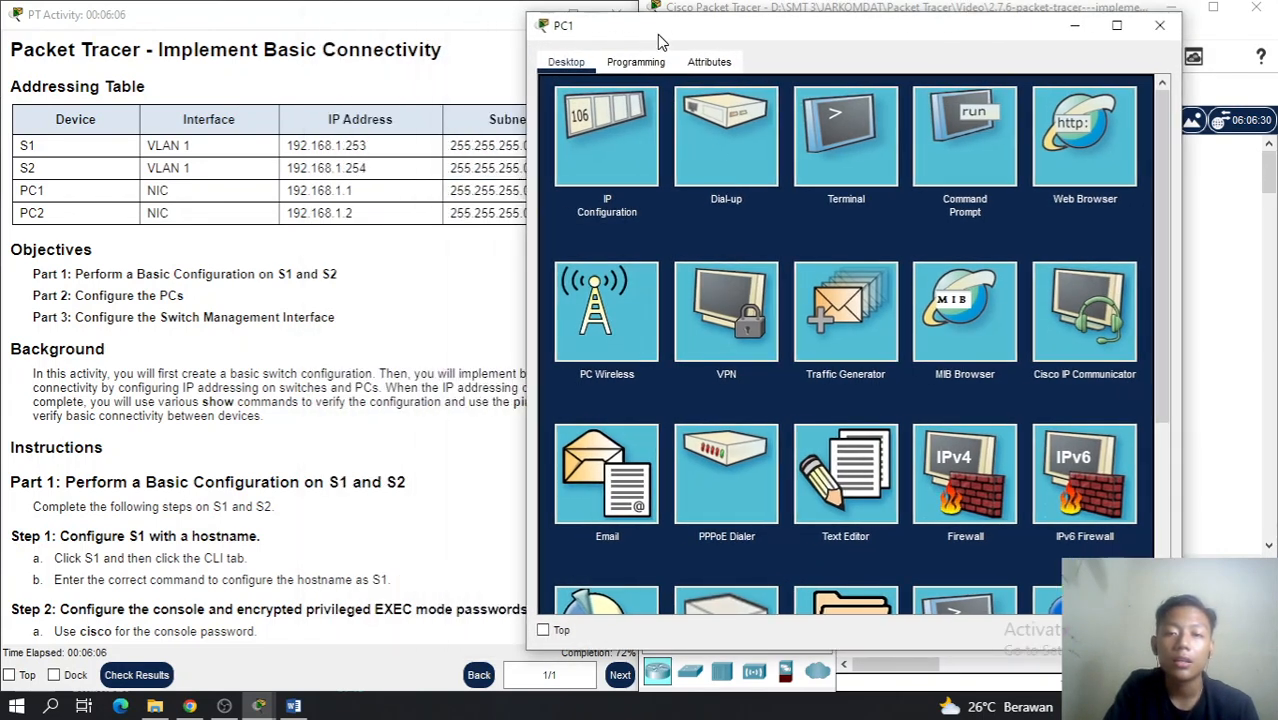
{"action": "left_click", "coordinate": [918, 155]}
{"action": "scroll", "coordinate": [252, 365], "scroll_direction": "down", "scroll_amount": 4}
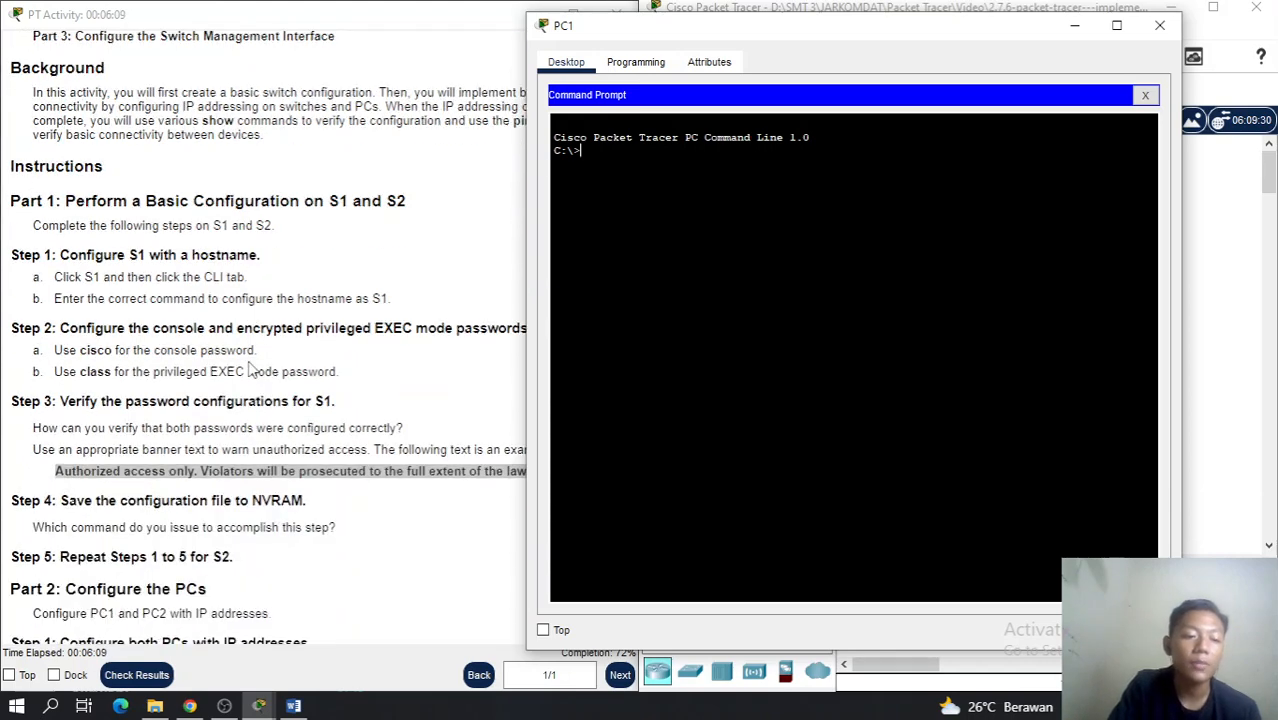
{"action": "scroll", "coordinate": [252, 367], "scroll_direction": "down", "scroll_amount": 3}
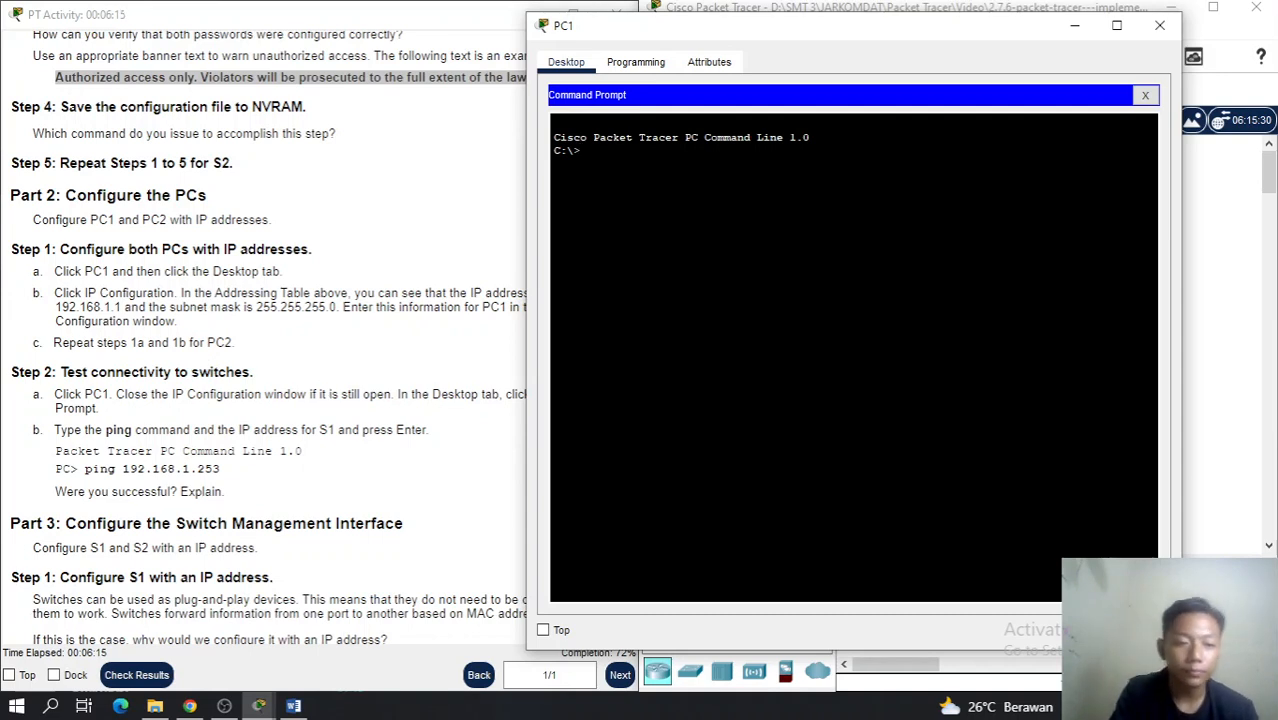
Ping S1 at 192.168.1.253 from PC1, stop it after it times out, and close PC1
{"action": "type", "text": "pi"}
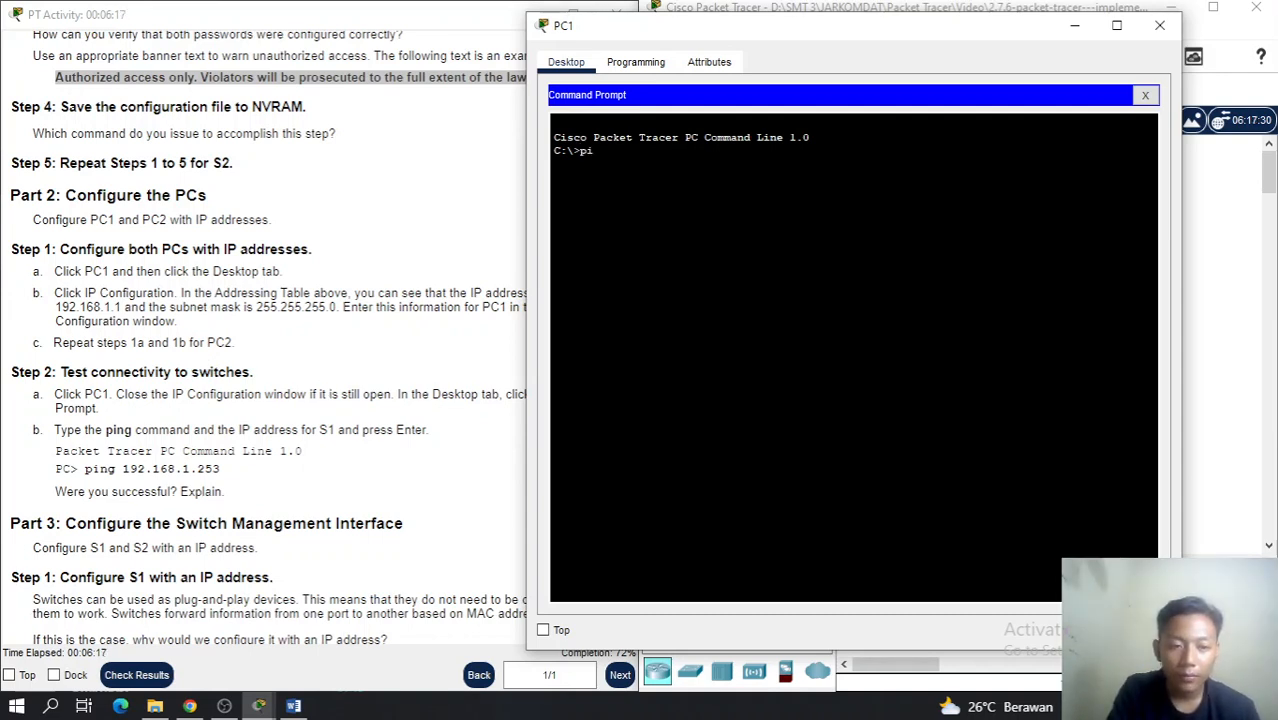
{"action": "type", "text": "ng 192.1"}
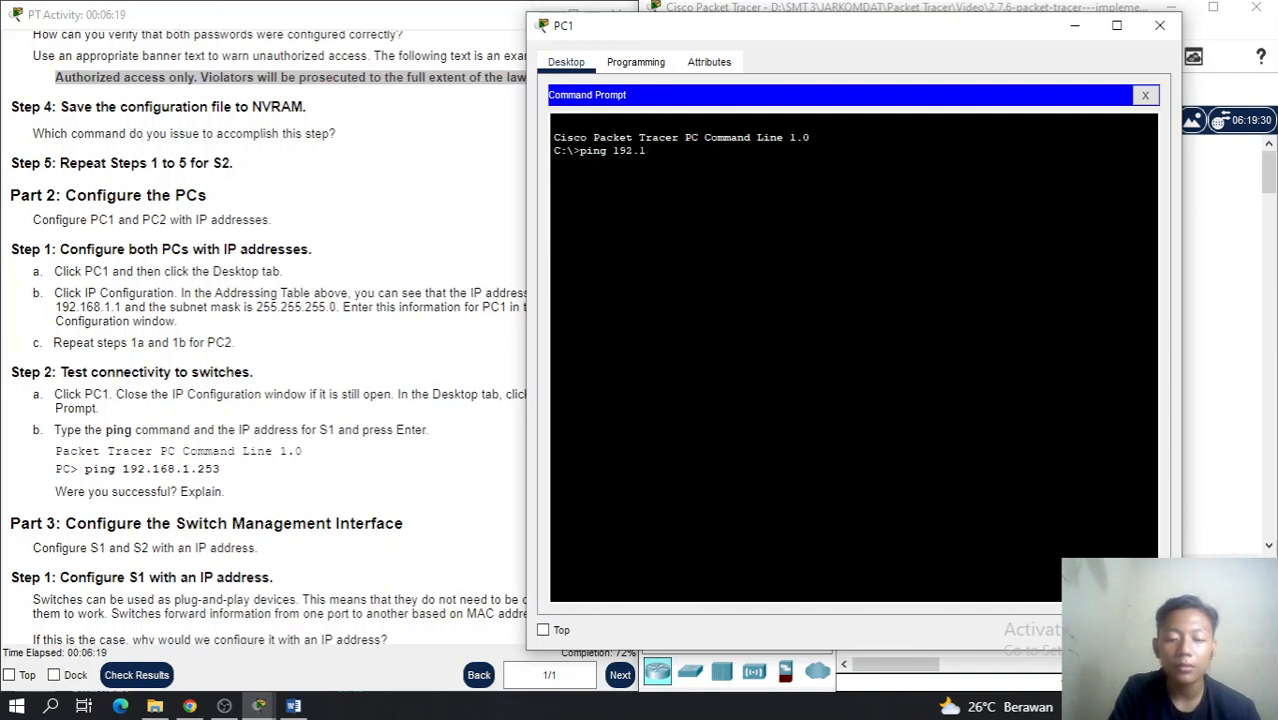
{"action": "type", "text": "68.1.2"}
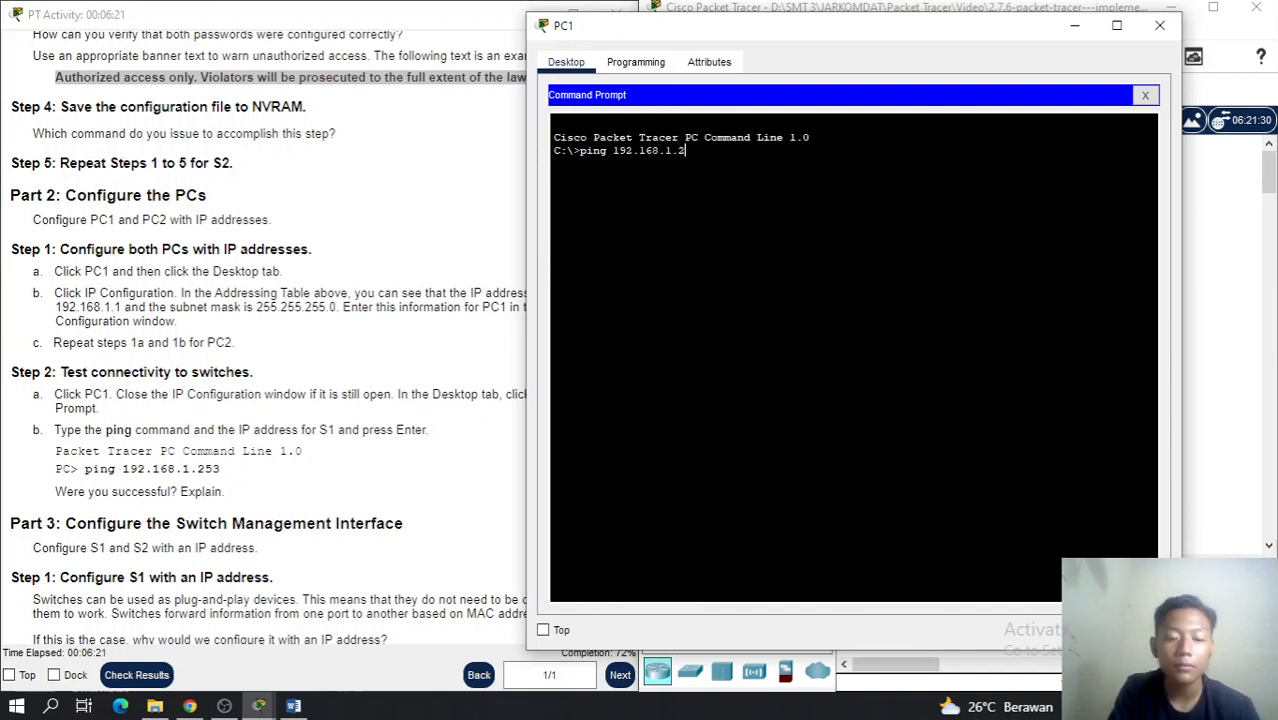
{"action": "type", "text": "53"}
{"action": "key", "text": "Return"}
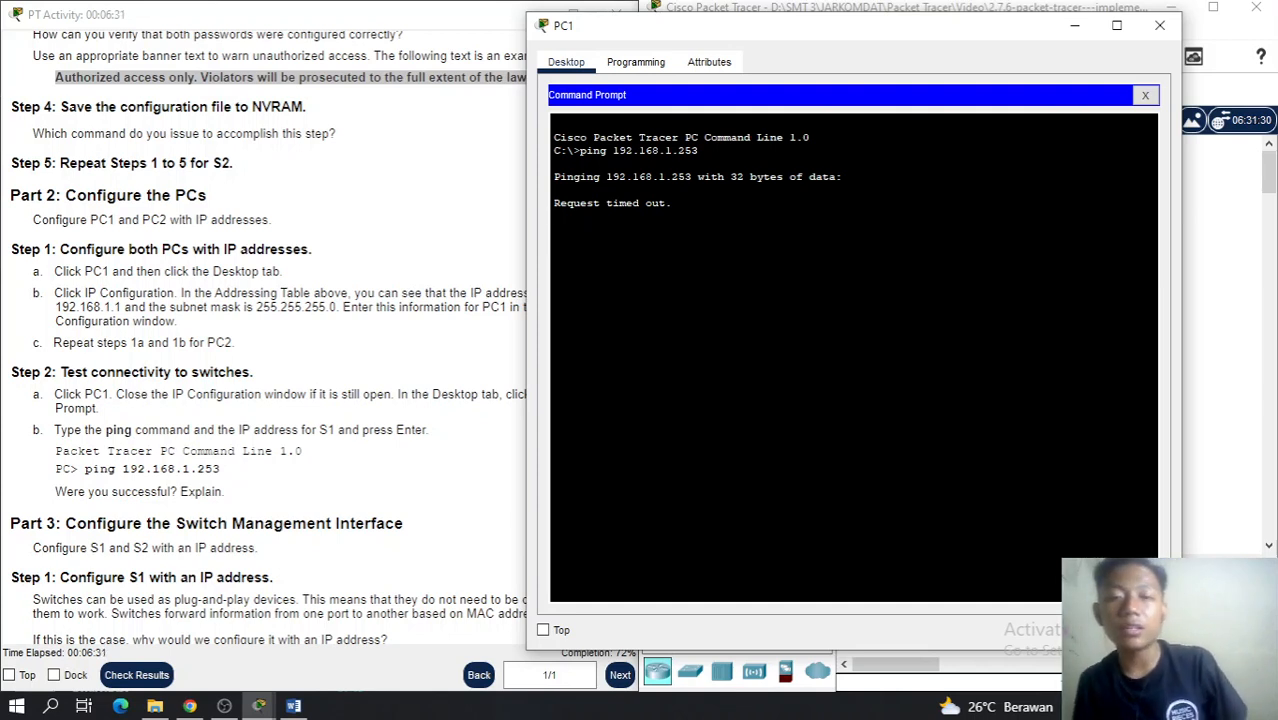
{"action": "key", "text": "ctrl+c"}
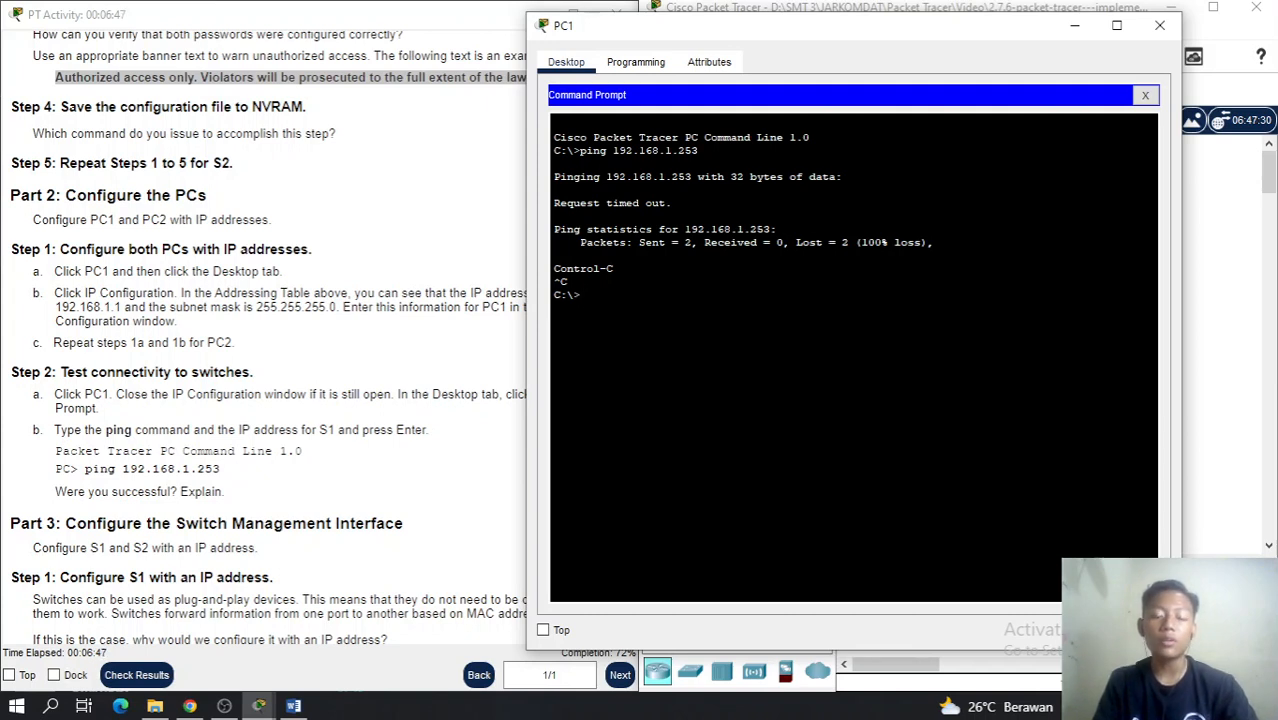
{"action": "left_click", "coordinate": [1159, 36]}
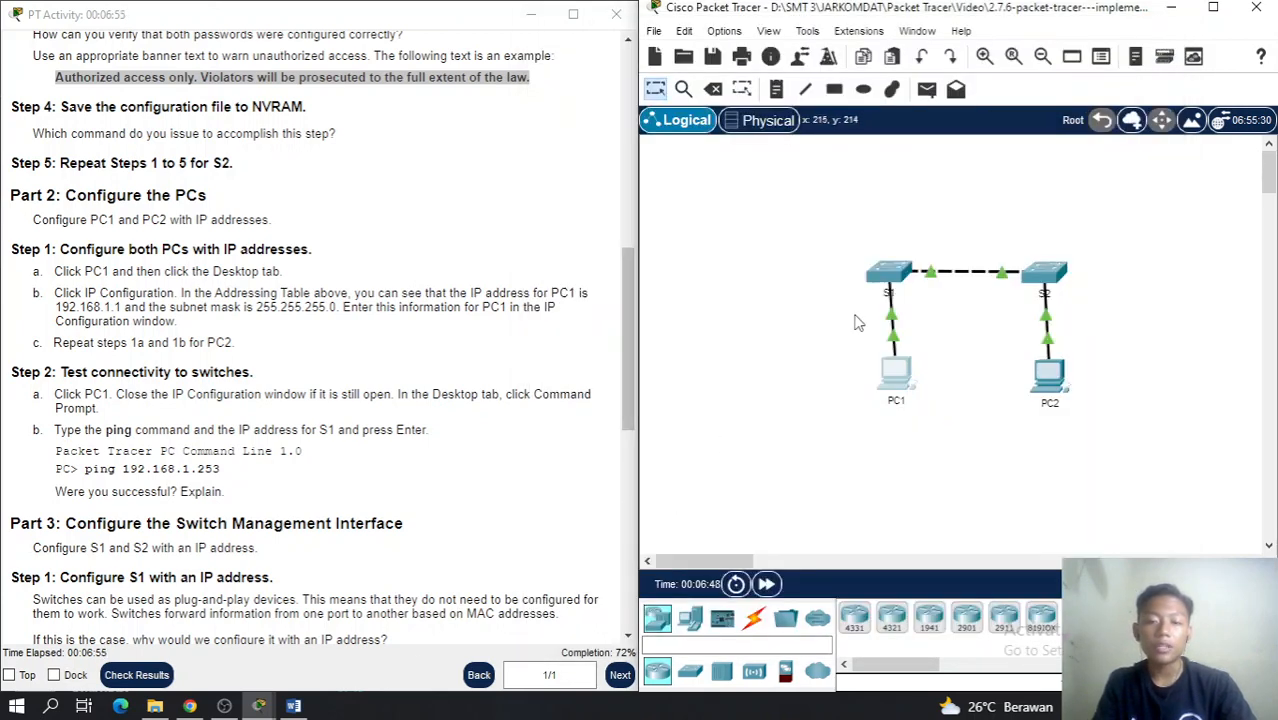
Enter global configuration mode in S1's CLI with conf t
{"action": "left_click", "coordinate": [890, 276]}
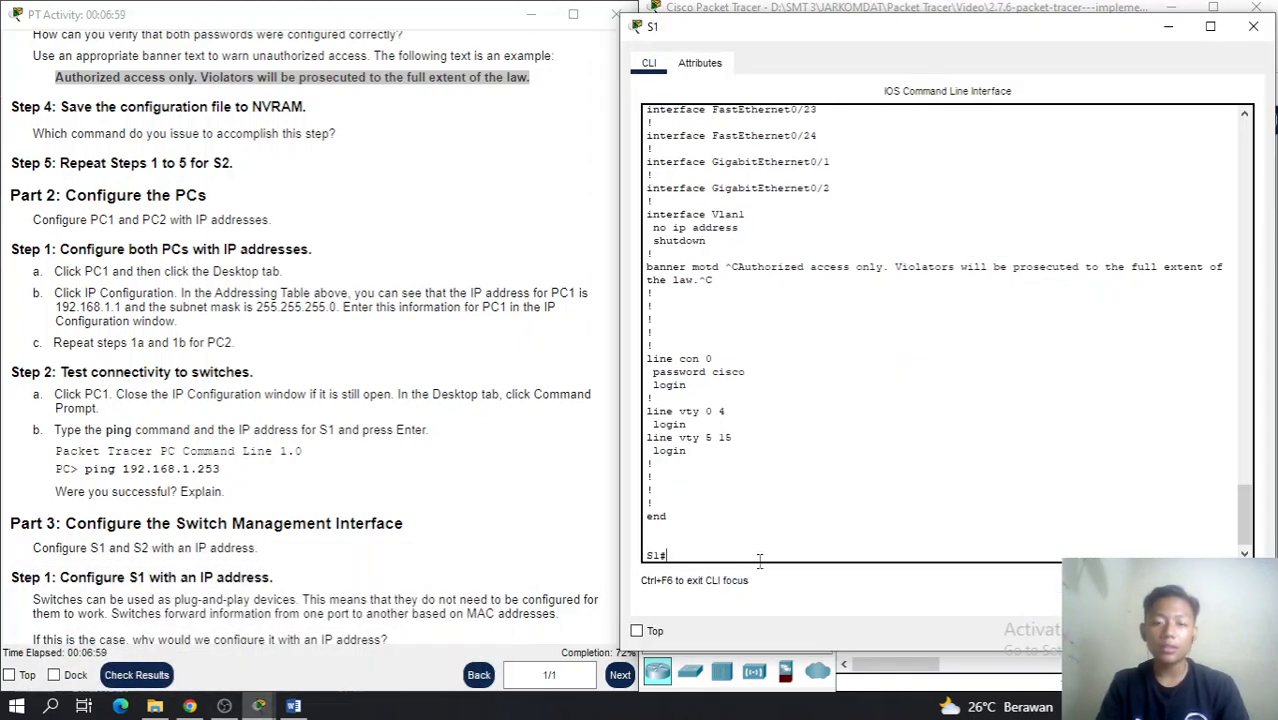
{"action": "type", "text": "conf t"}
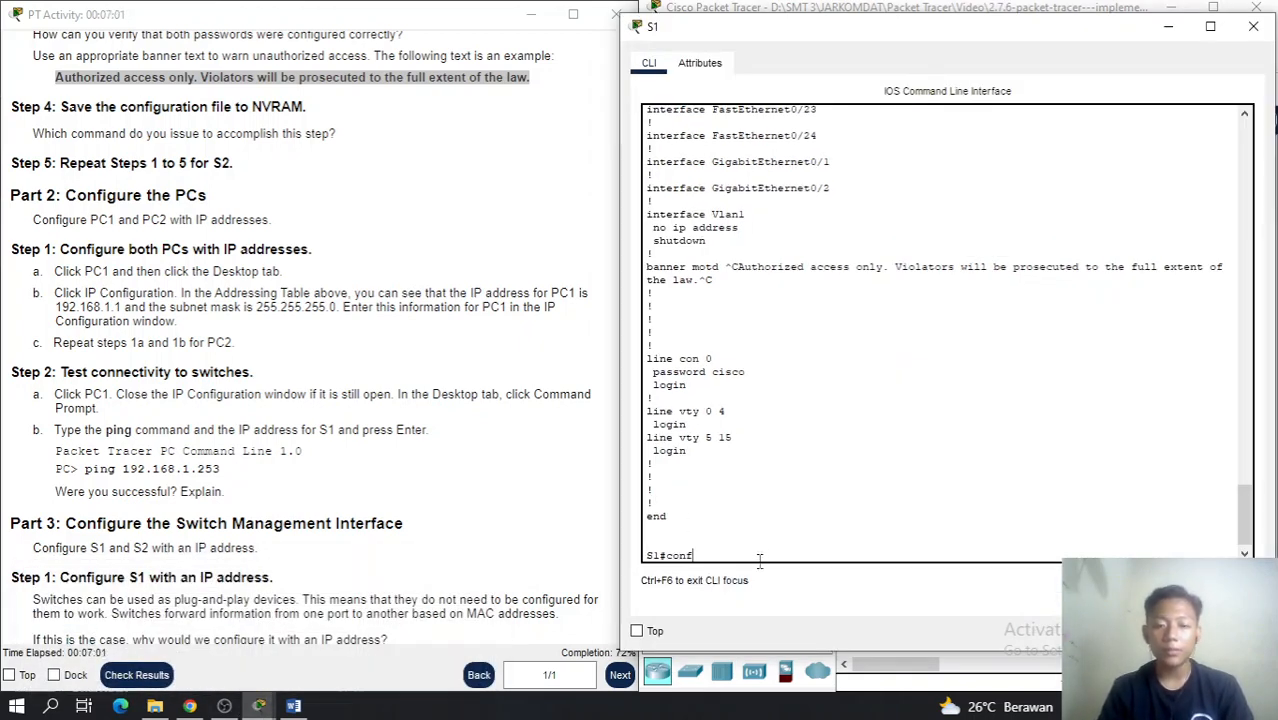
{"action": "key", "text": "BackSpace"}
{"action": "key", "text": "BackSpace"}
{"action": "type", "text": "ig te"}
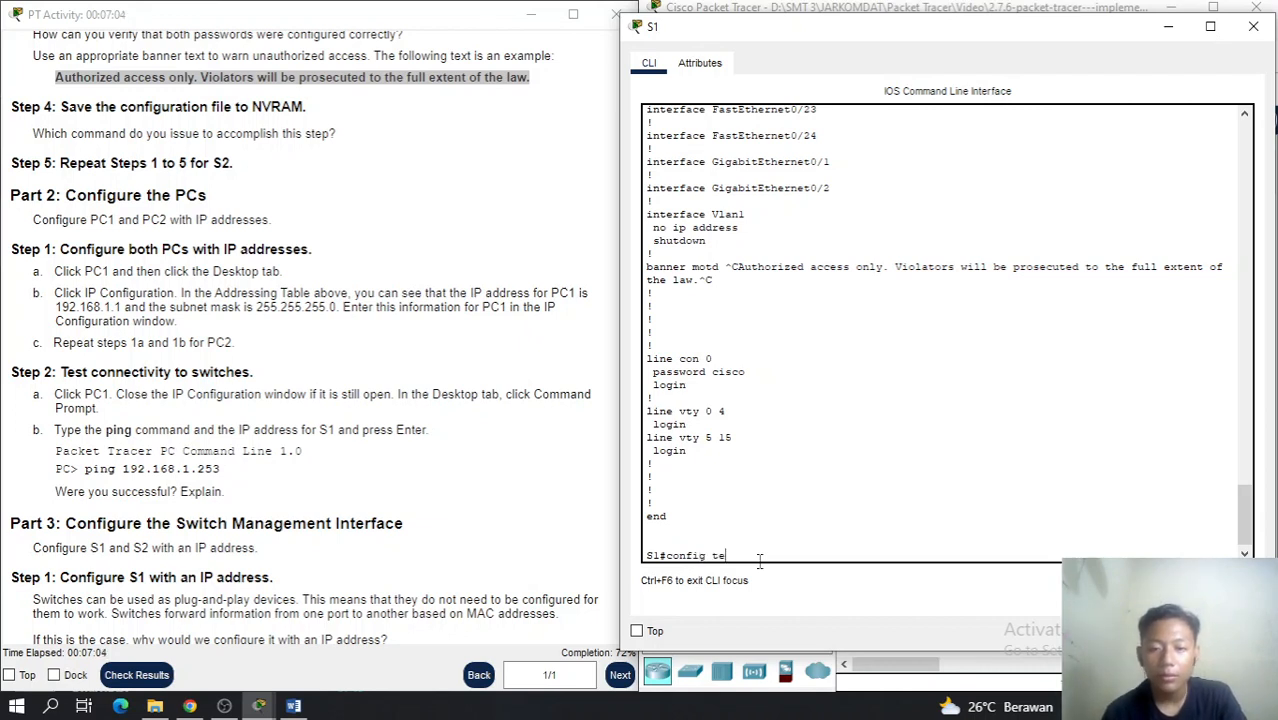
{"action": "key", "text": "BackSpace"}
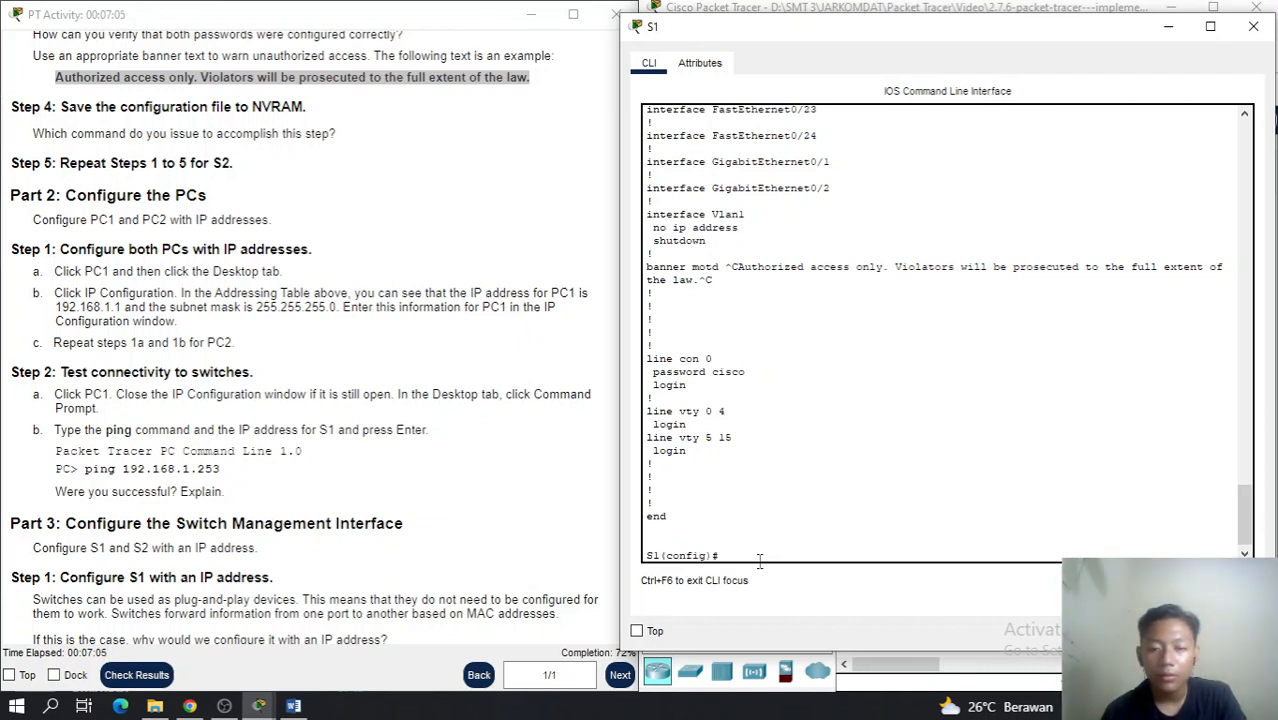
{"action": "key", "text": "Return"}
{"action": "key", "text": "Return"}
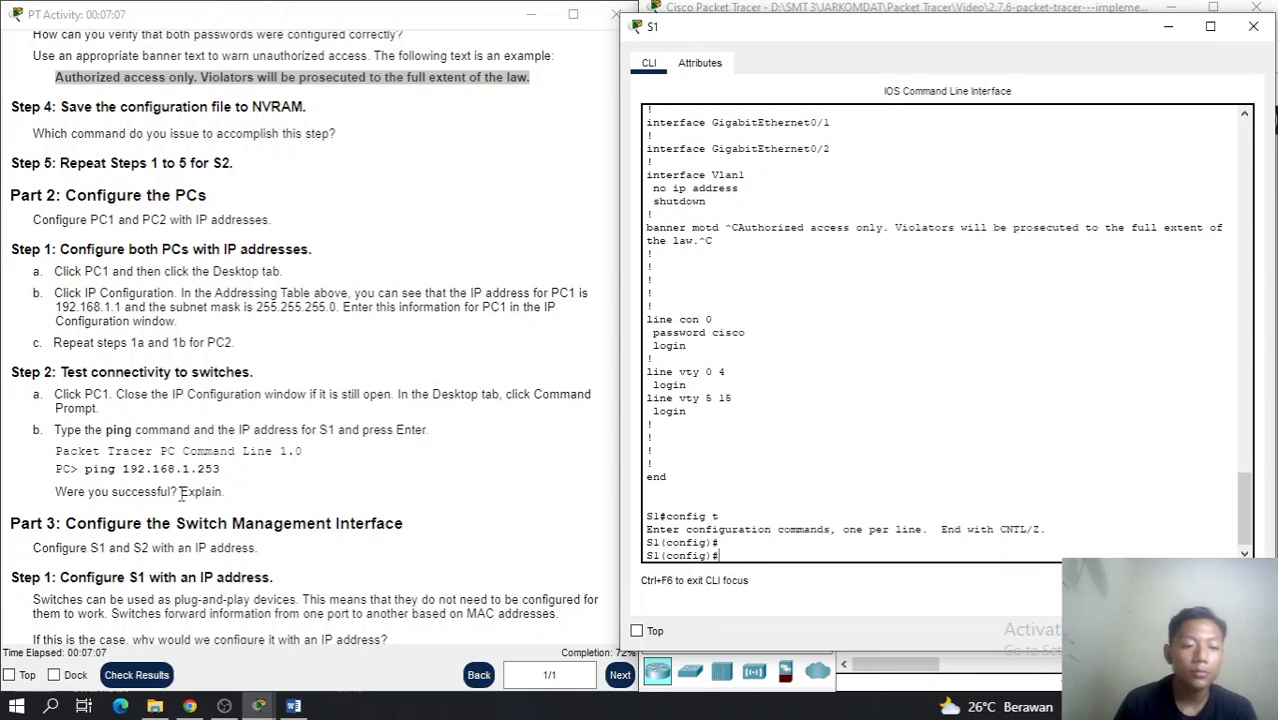
{"action": "scroll", "coordinate": [314, 455], "scroll_direction": "down", "scroll_amount": 5}
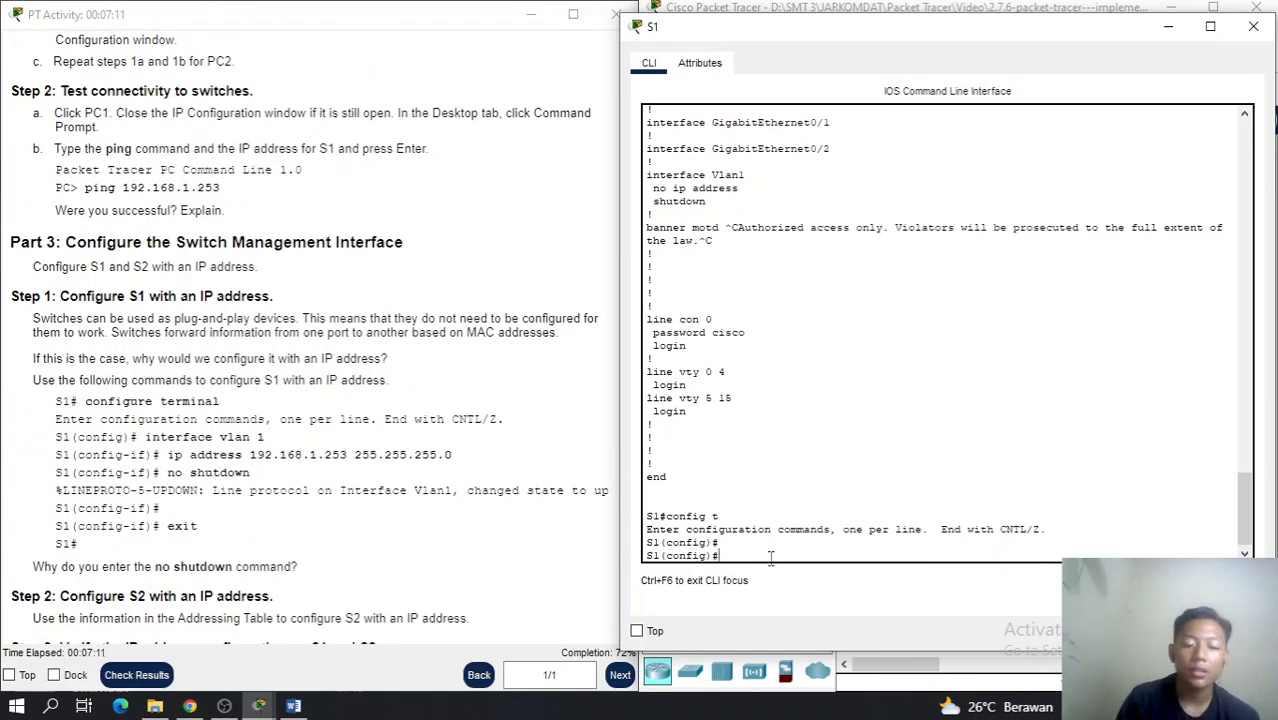
Assign VLAN 1 the address 192.168.1.253 255.255.255.0 and enable it with no shutdown
{"action": "type", "text": "int"}
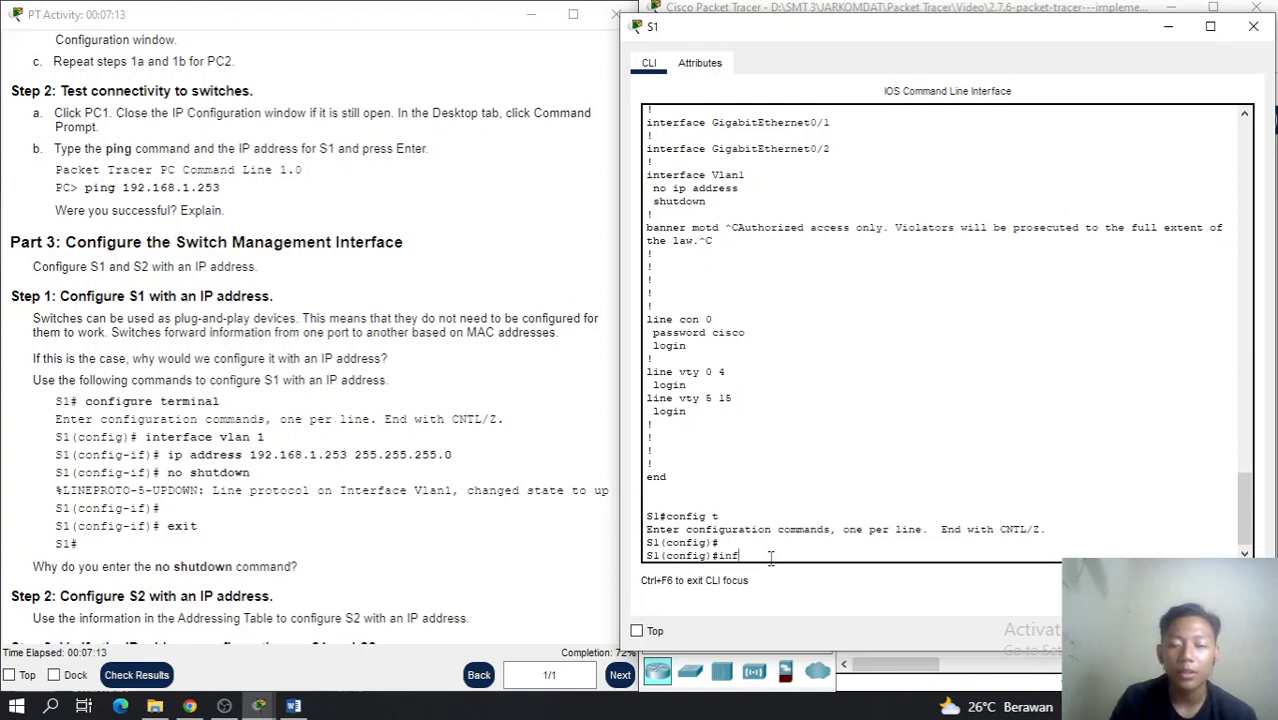
{"action": "type", "text": "erface vl"}
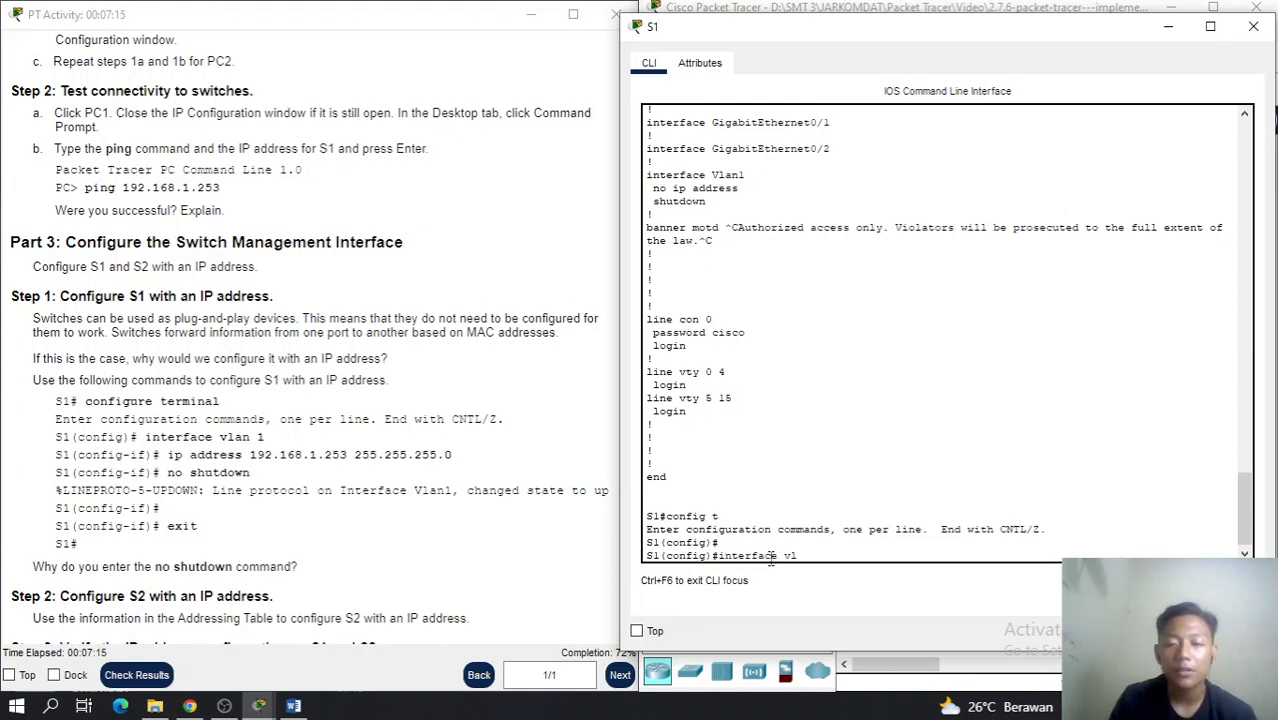
{"action": "type", "text": "an 1"}
{"action": "key", "text": "Return"}
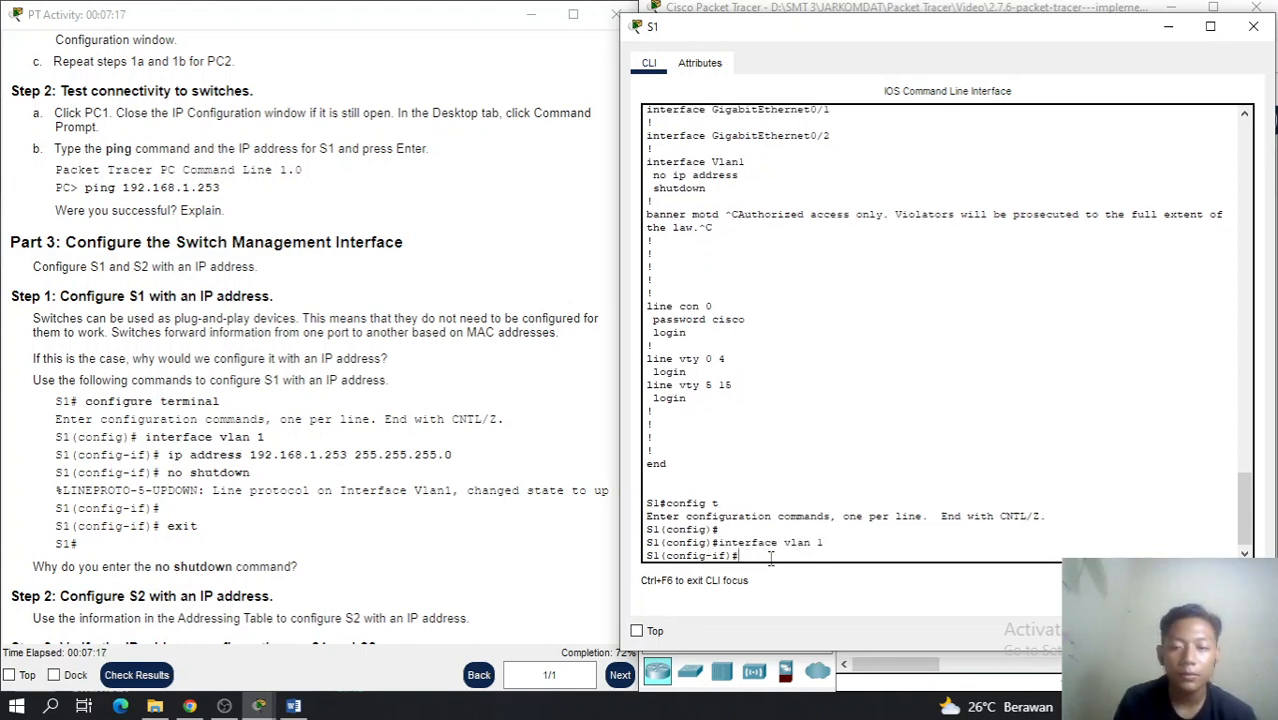
{"action": "type", "text": "ip address"}
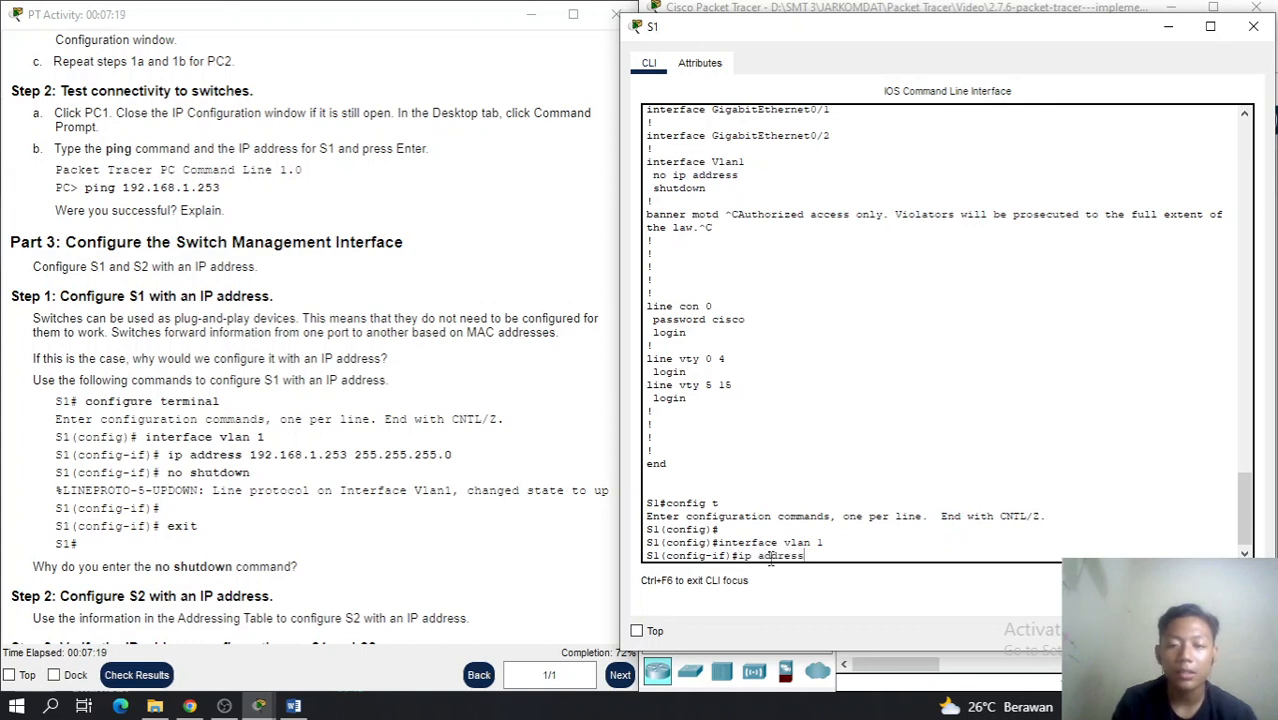
{"action": "type", "text": " 192.16"}
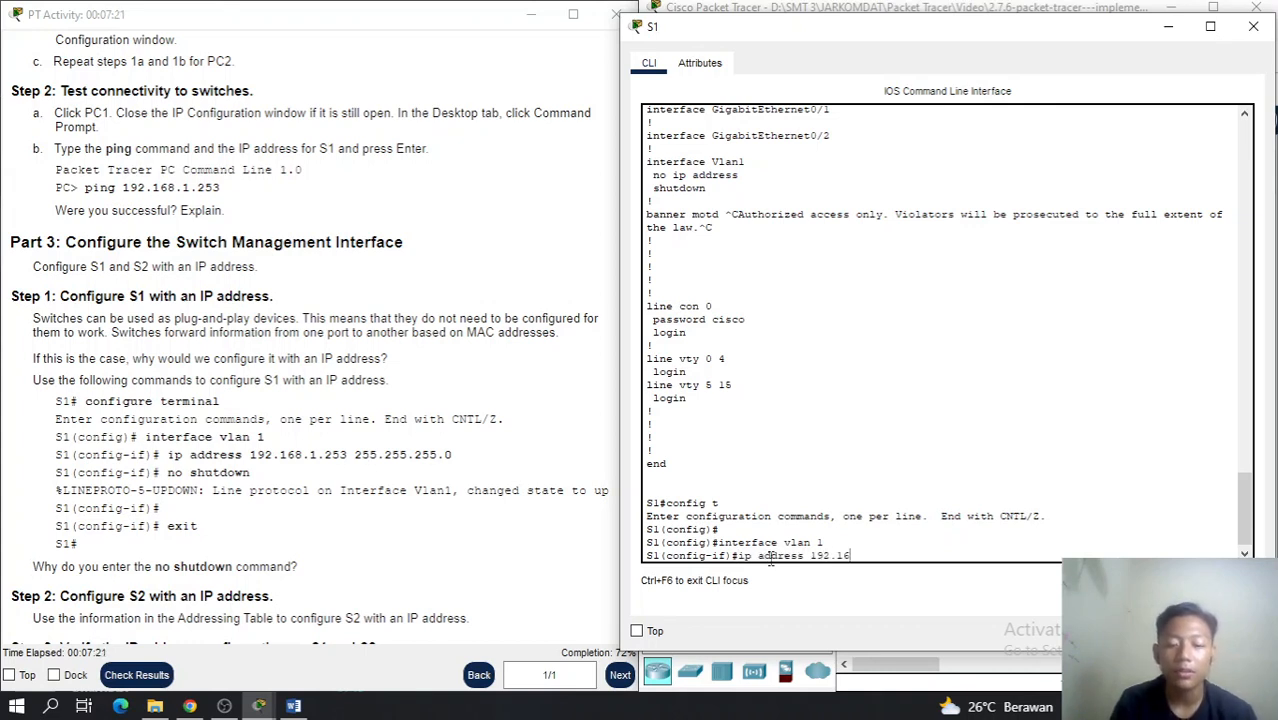
{"action": "type", "text": "8.1.2"}
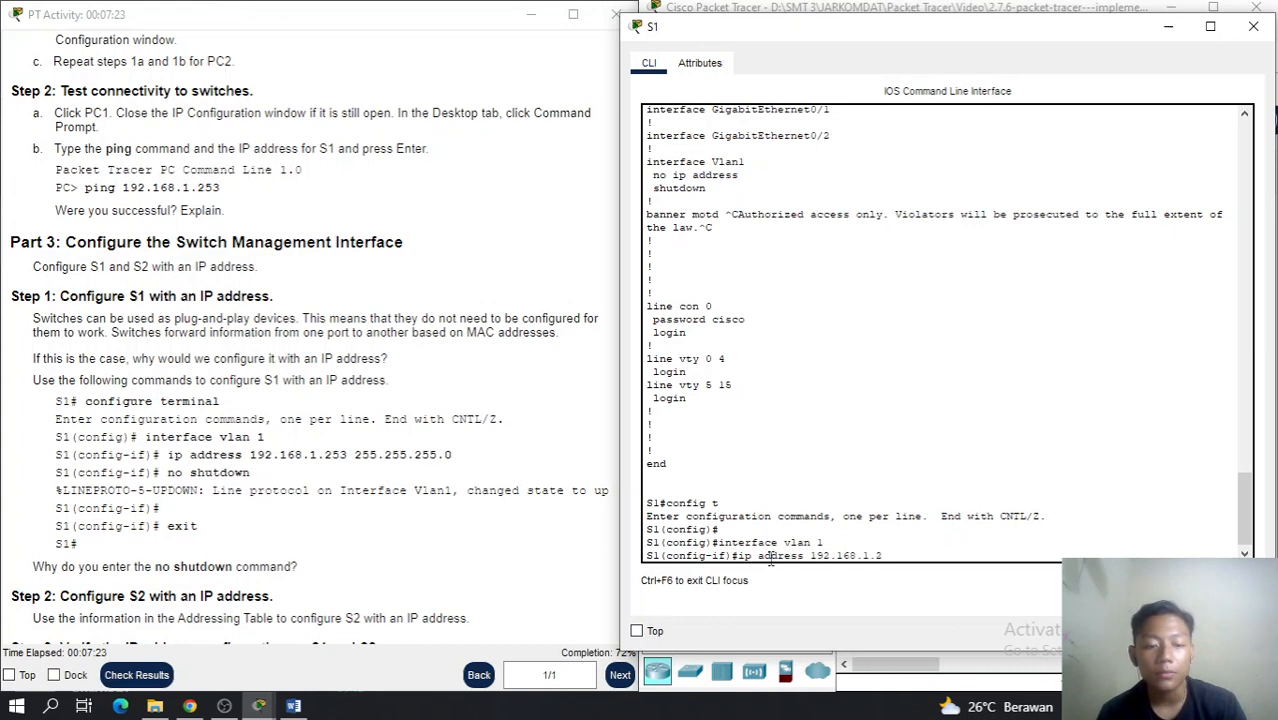
{"action": "type", "text": "53"}
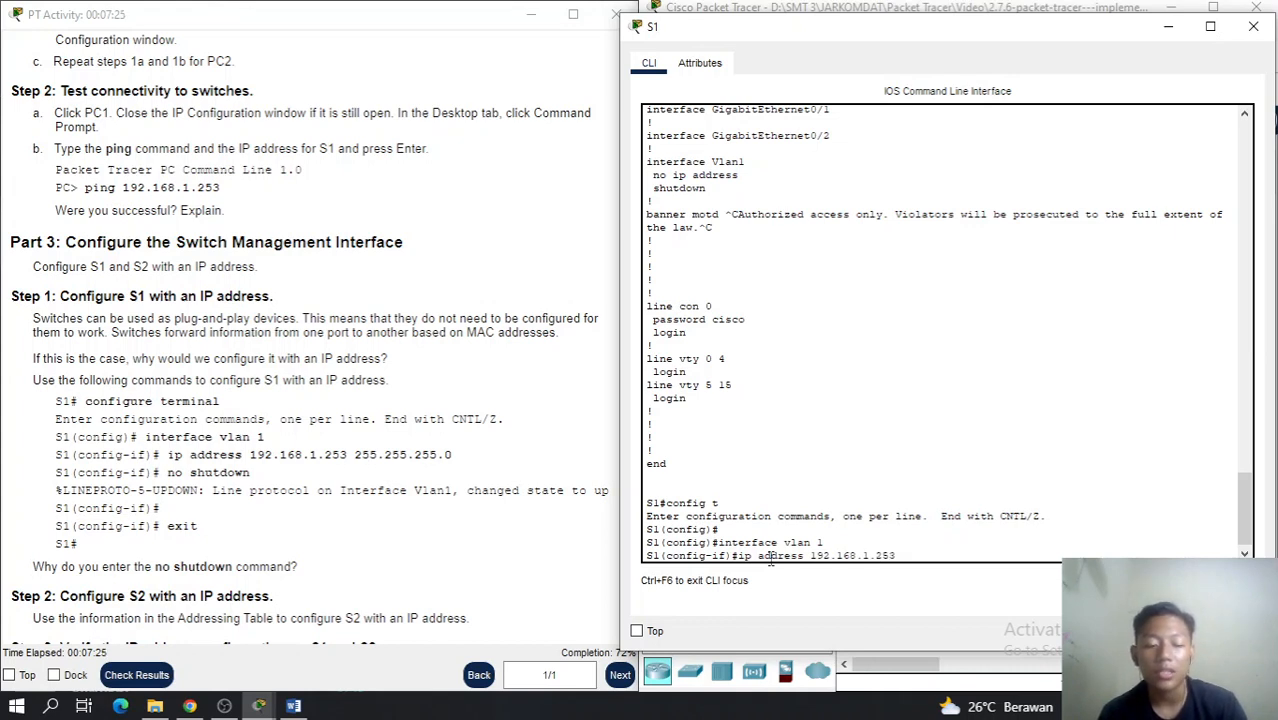
{"action": "type", "text": " 255.255.255"}
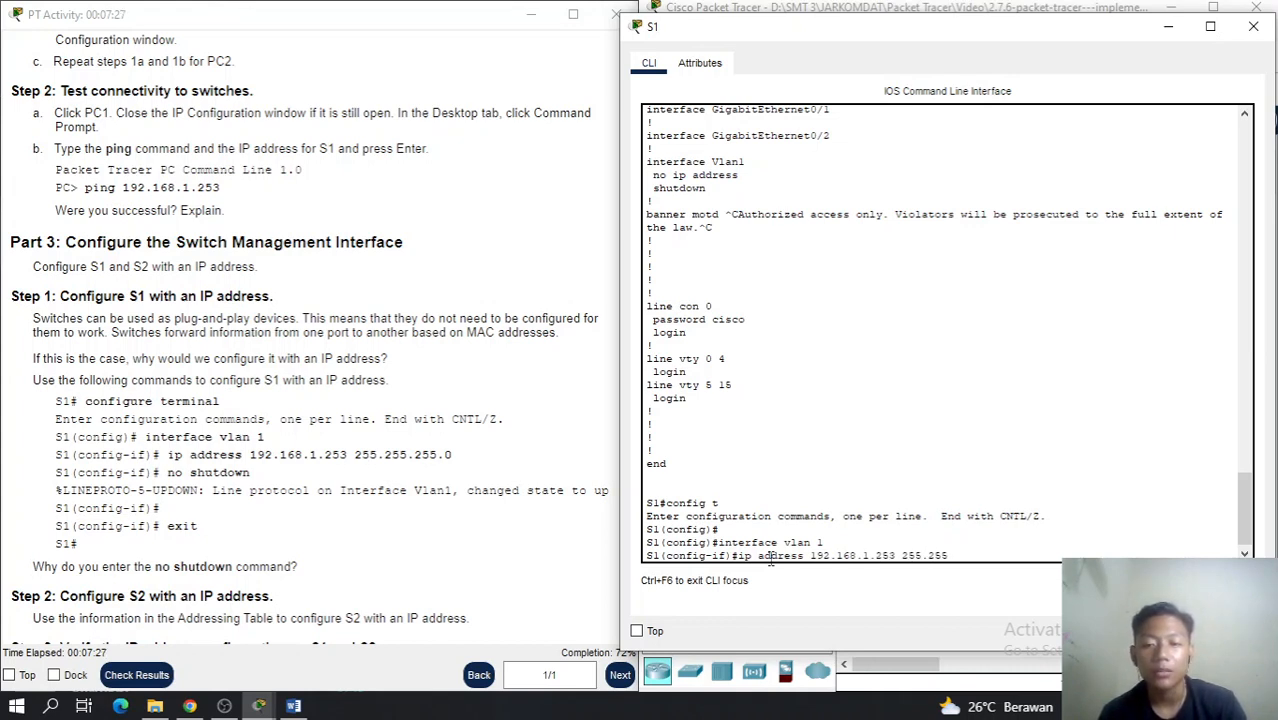
{"action": "type", "text": ".0"}
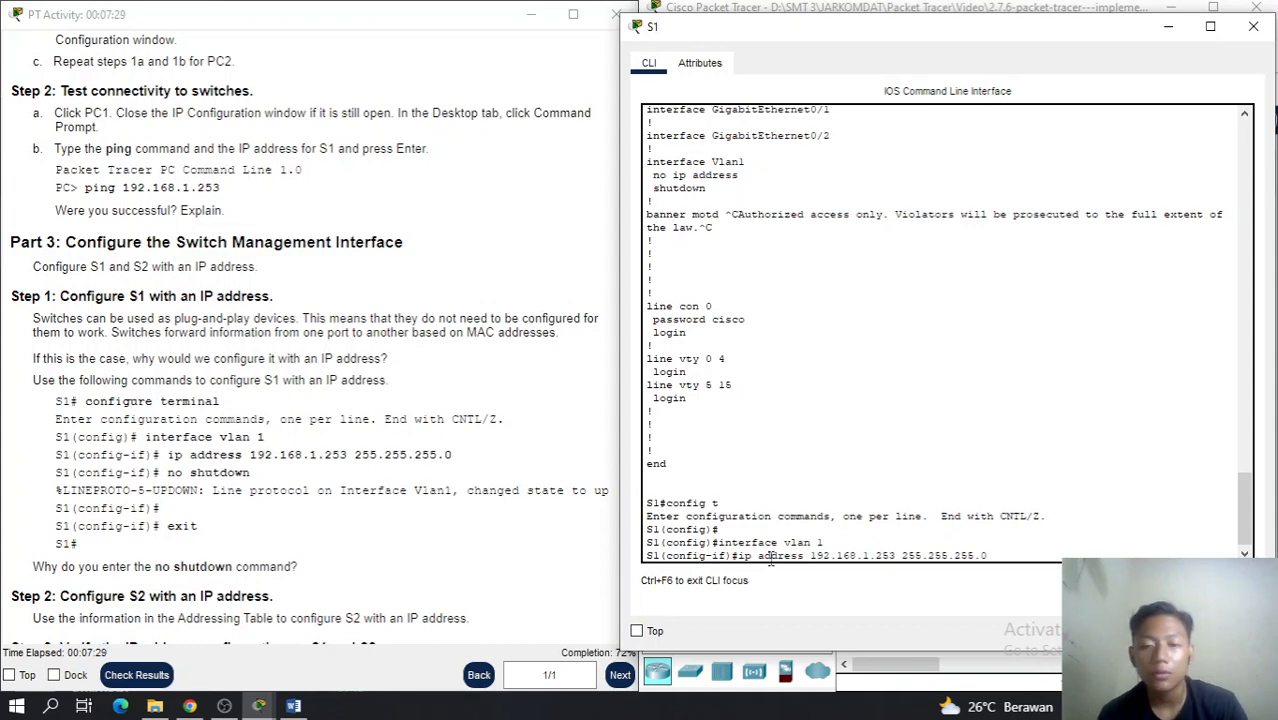
{"action": "key", "text": "Return"}
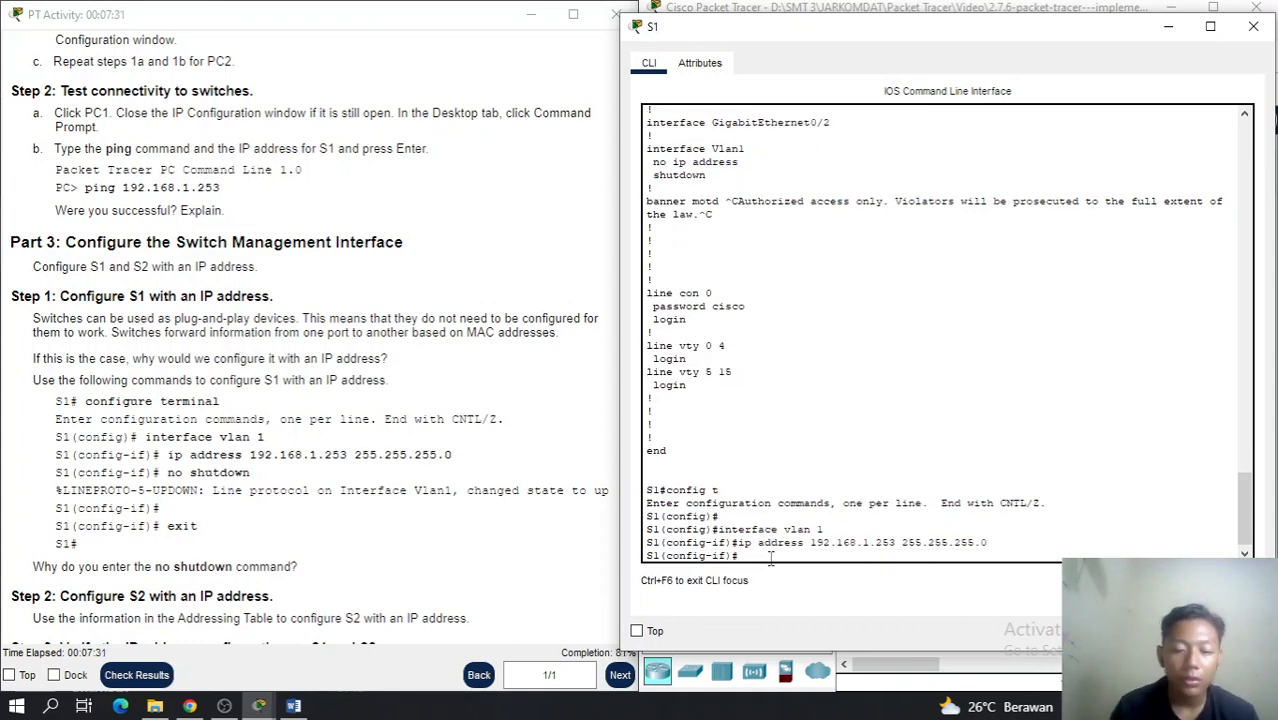
{"action": "type", "text": "no"}
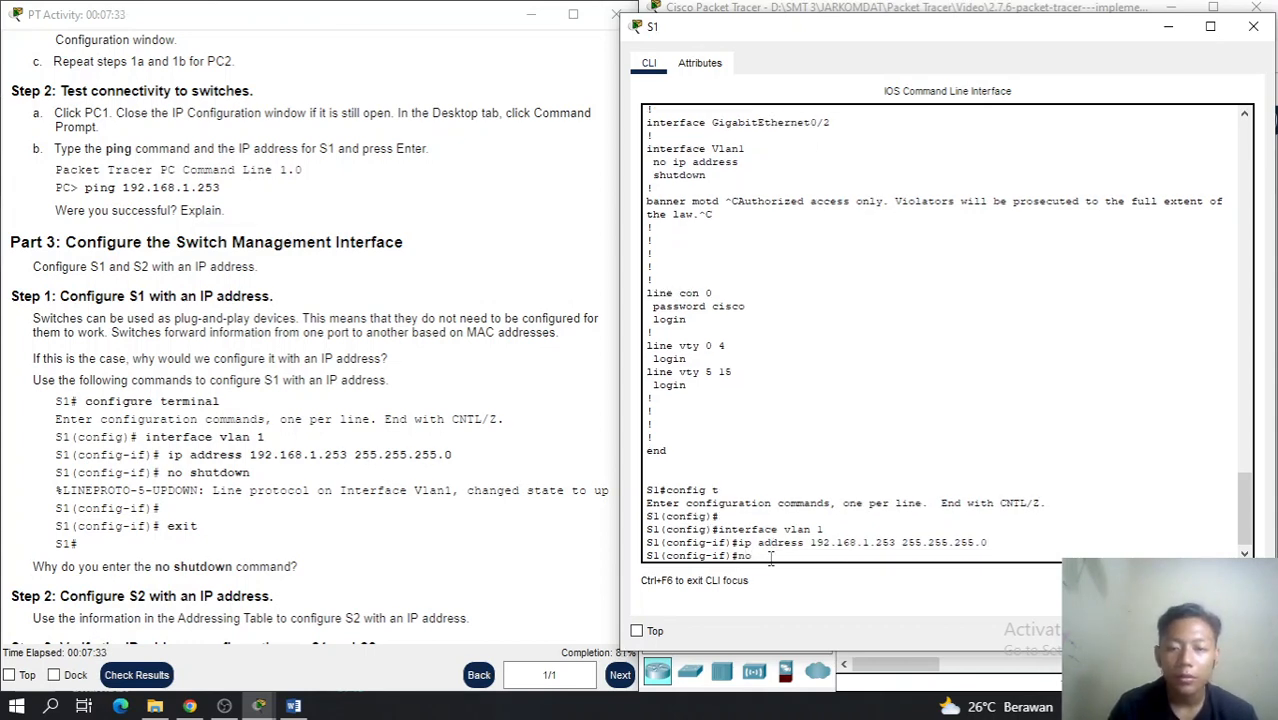
{"action": "type", "text": " sh"}
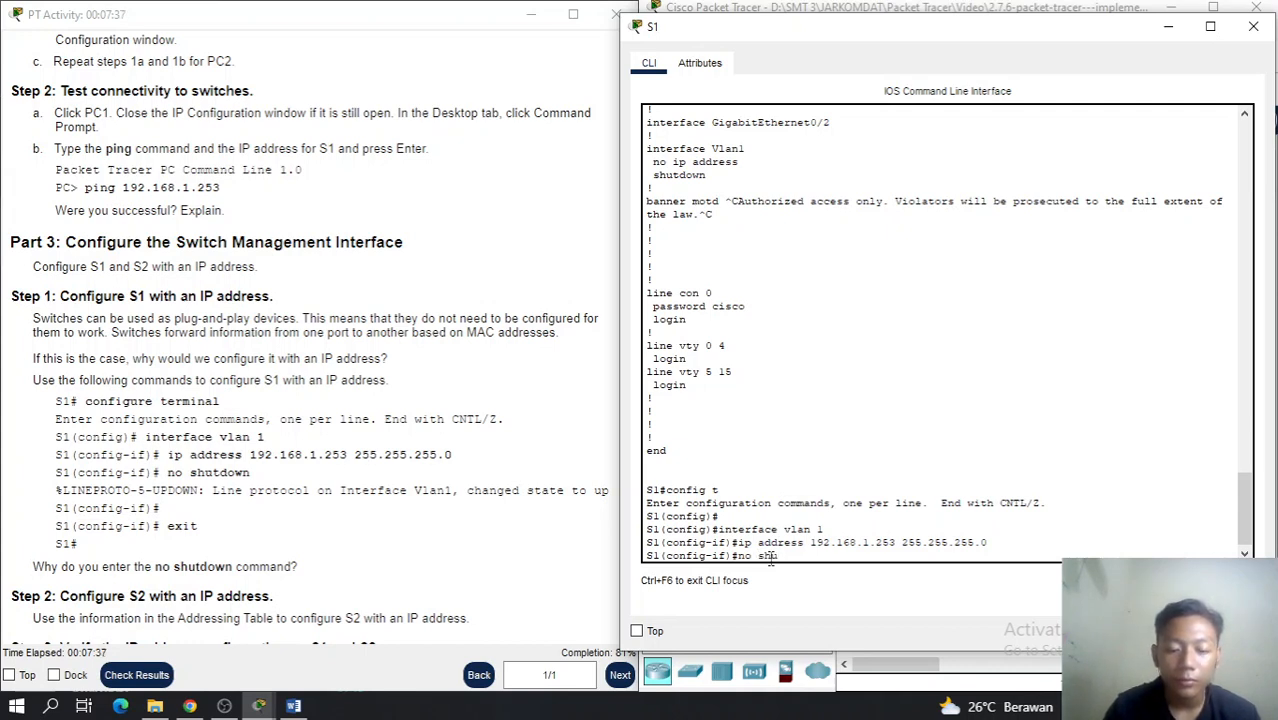
{"action": "type", "text": "utdown"}
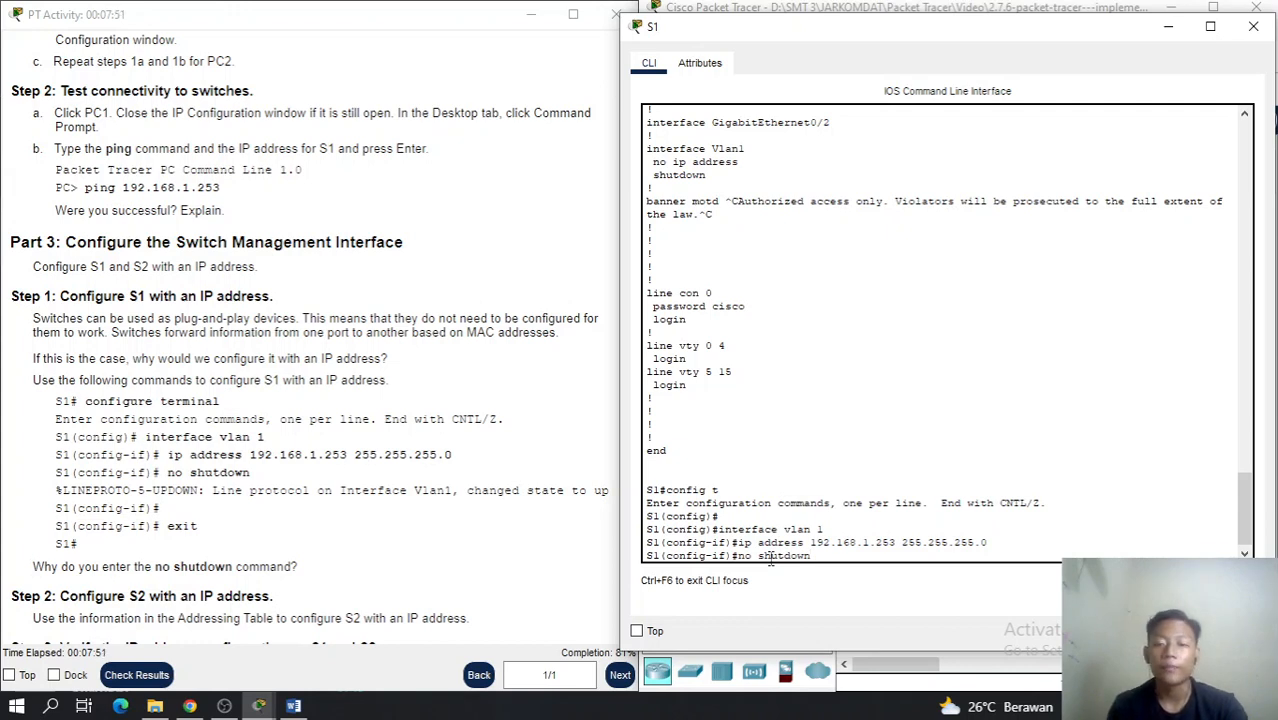
{"action": "key", "text": "Return"}
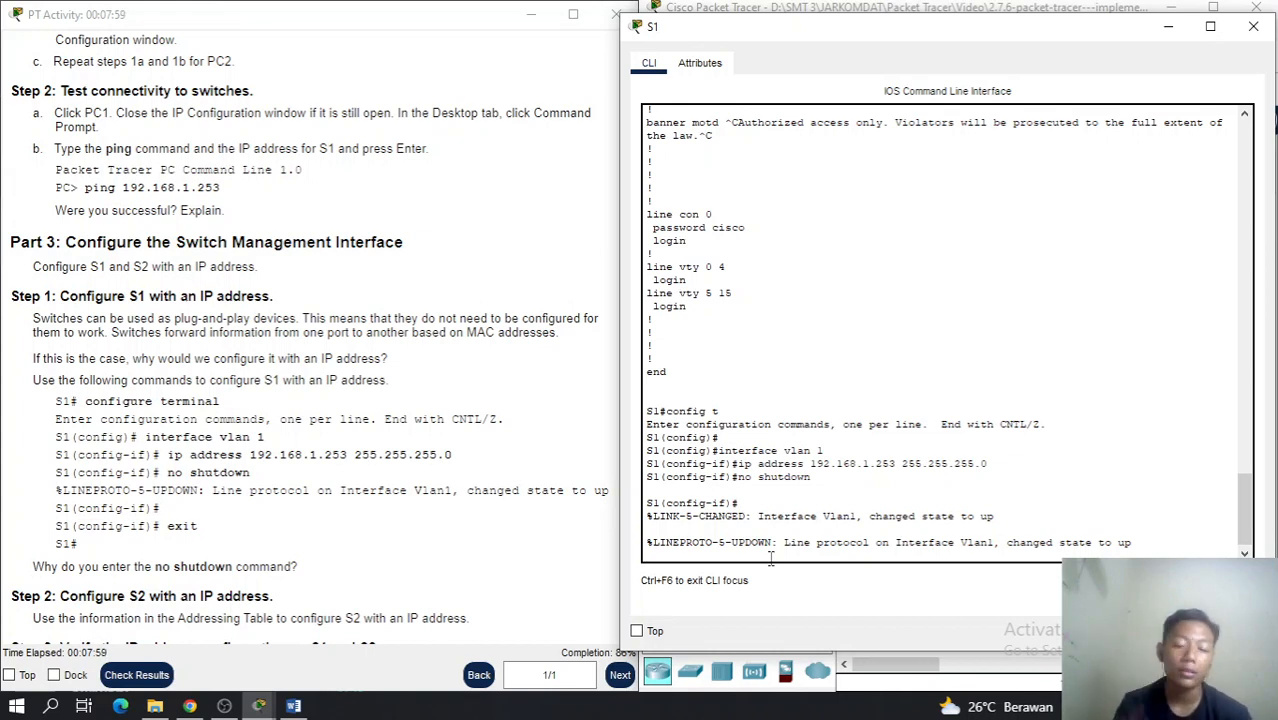
{"action": "key", "text": "Return"}
Exit to privileged mode and copy S1's running-config to startup-config
{"action": "type", "text": "exit"}
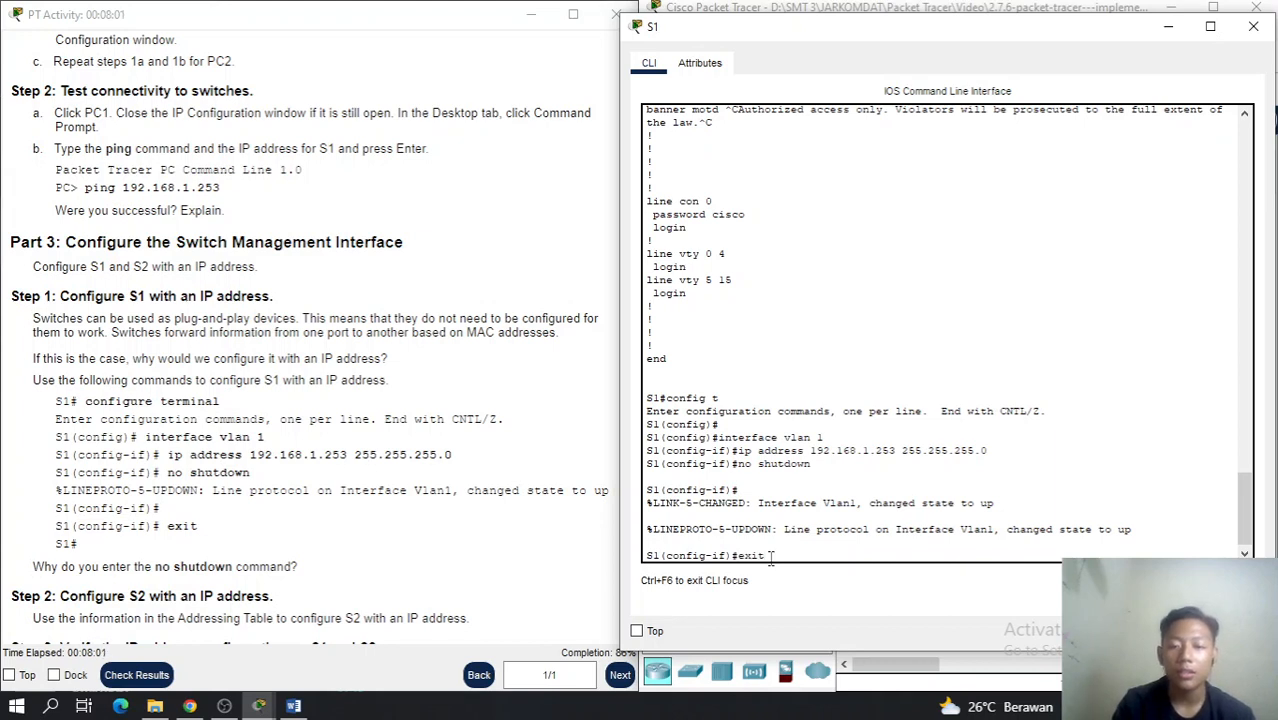
{"action": "key", "text": "Return"}
{"action": "type", "text": "exit"}
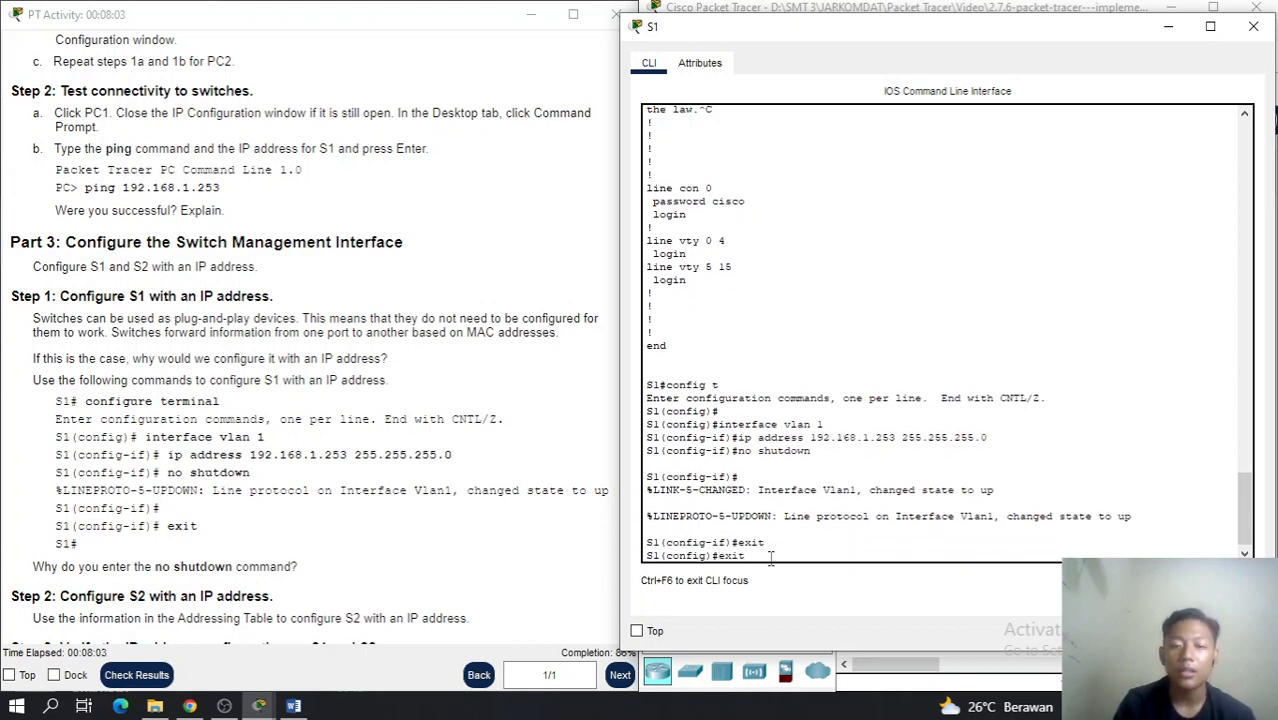
{"action": "key", "text": "Return"}
{"action": "key", "text": "Return"}
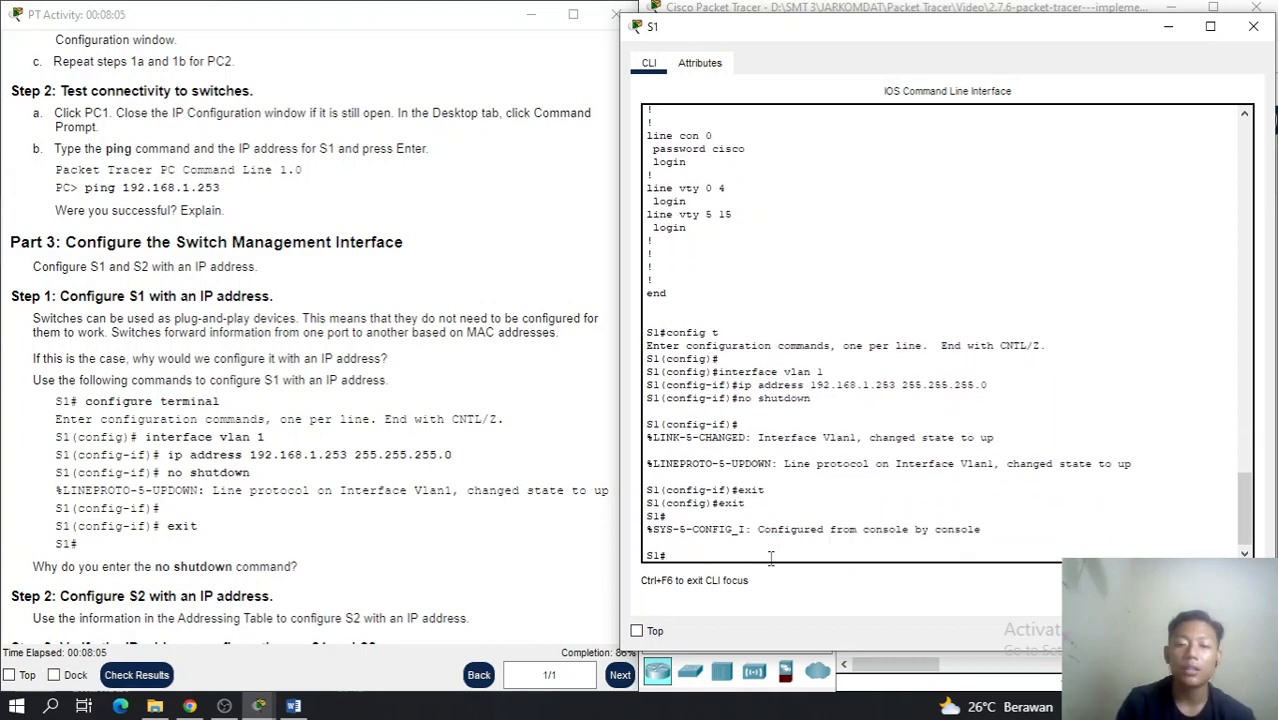
{"action": "type", "text": "copy running-config startup-config"}
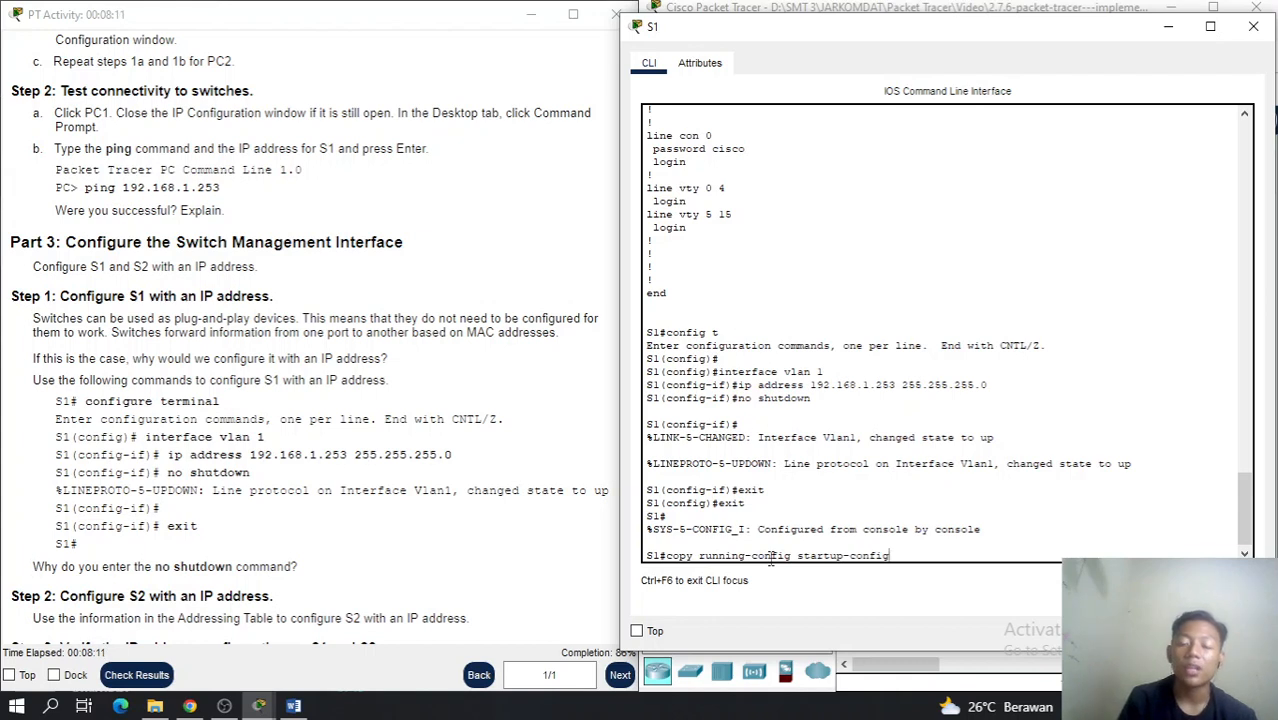
{"action": "key", "text": "Return"}
{"action": "key", "text": "Return"}
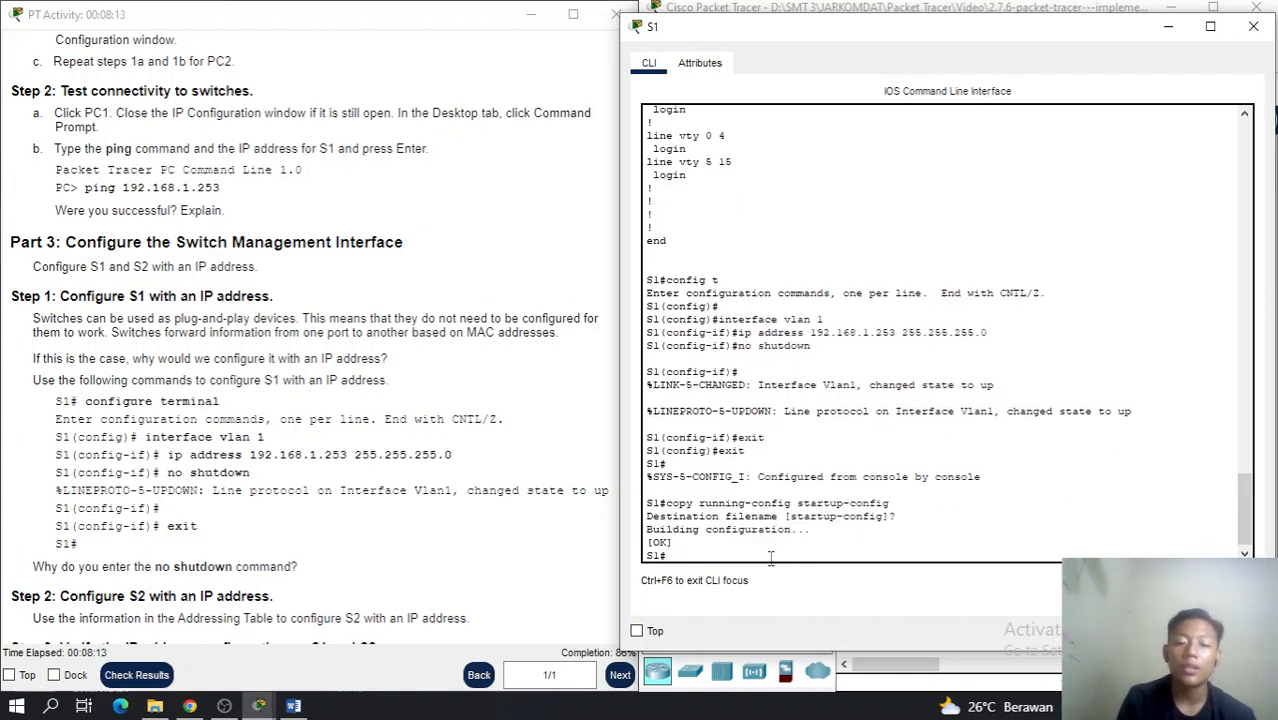
{"action": "key", "text": "Return"}
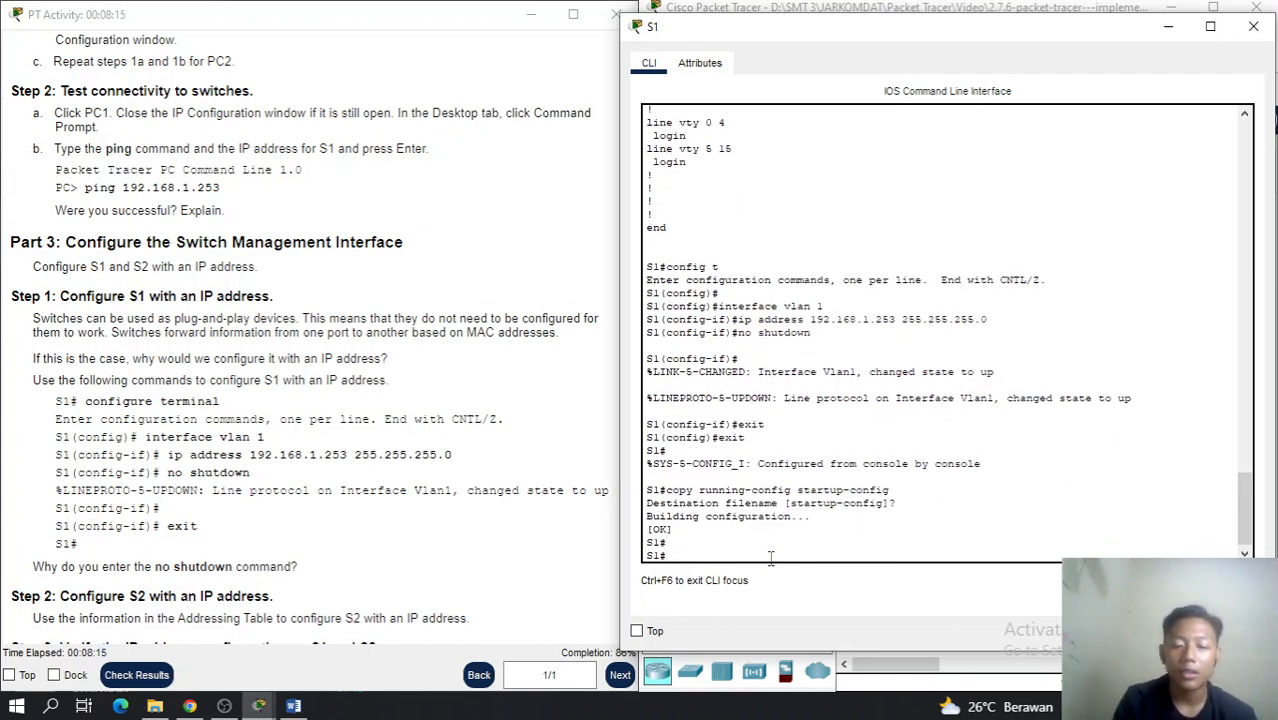
Display S1's running configuration with show run
{"action": "type", "text": "show run"}
{"action": "key", "text": "Return"}
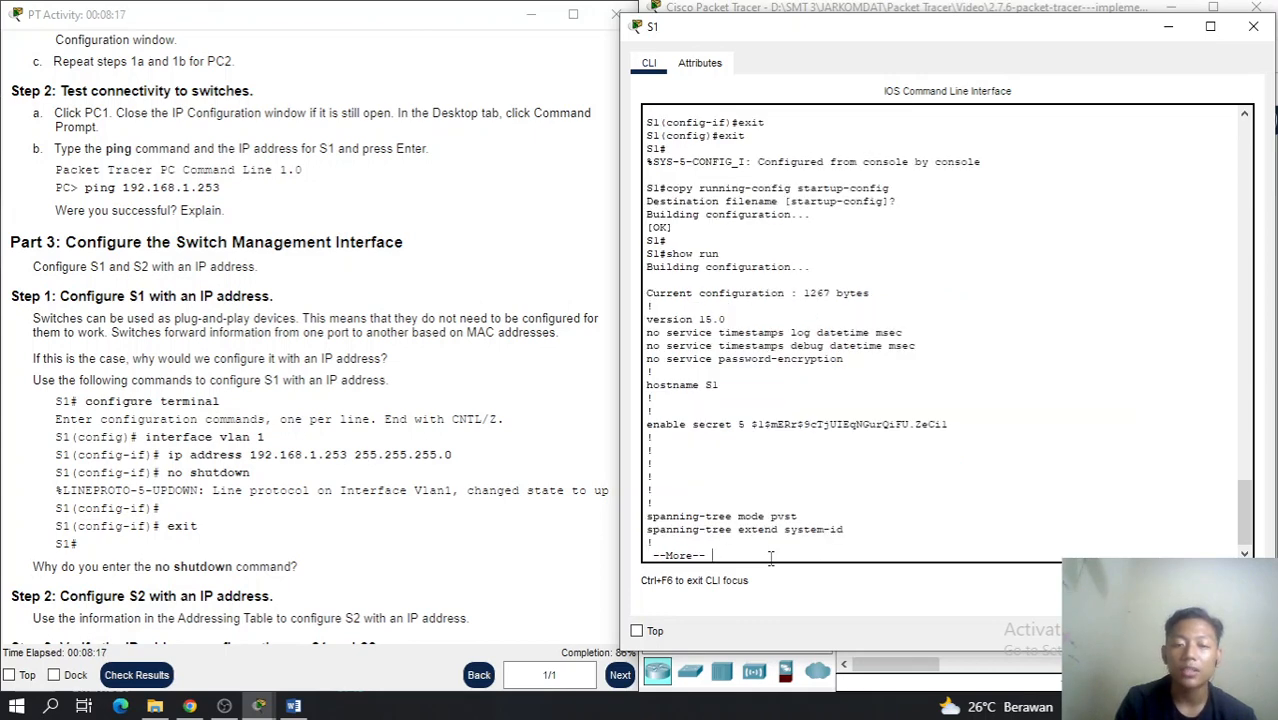
{"action": "key", "text": "space"}
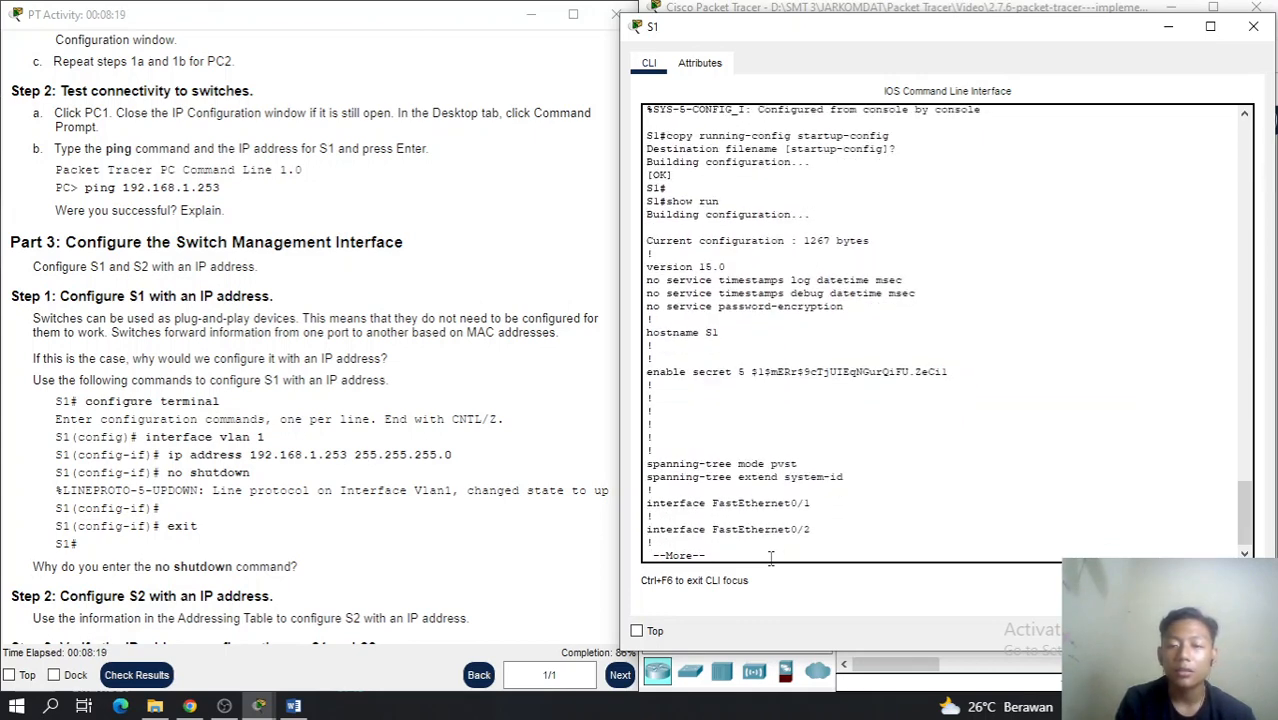
Run show ip int brief to confirm Vlan1 is up at 192.168.1.253, then minimise S1
{"action": "key", "text": "space"}
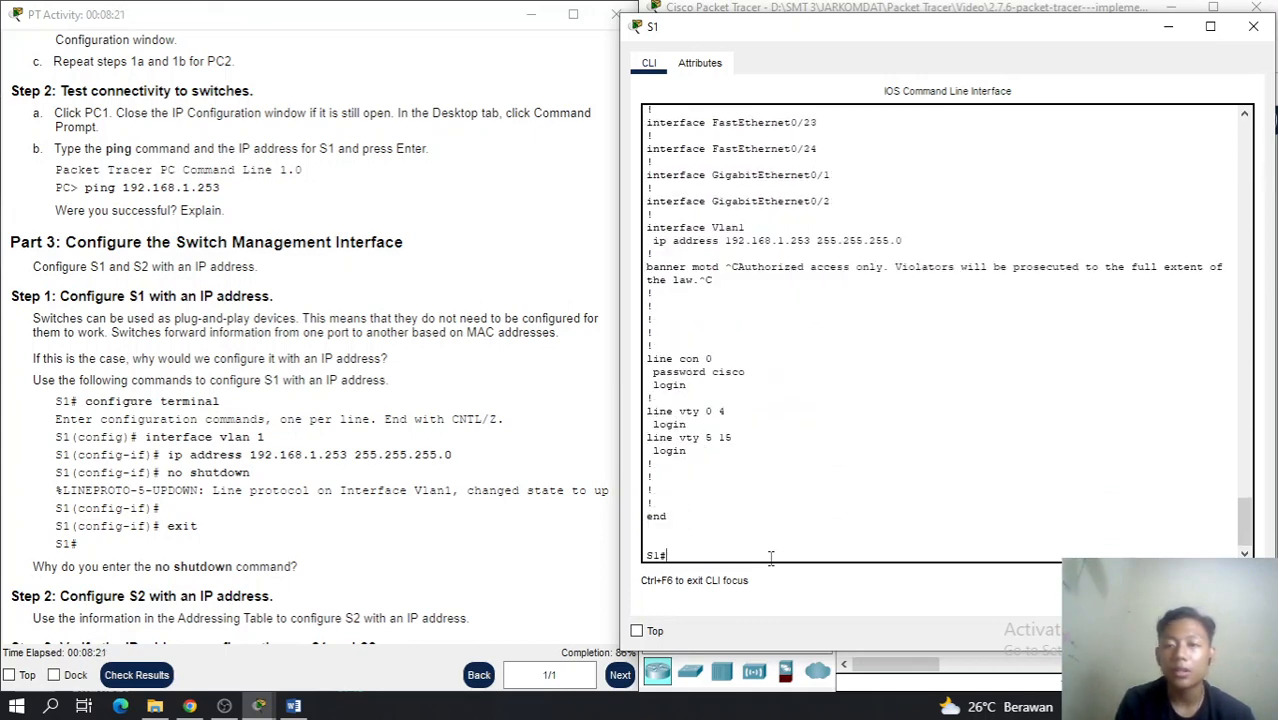
{"action": "type", "text": "sho"}
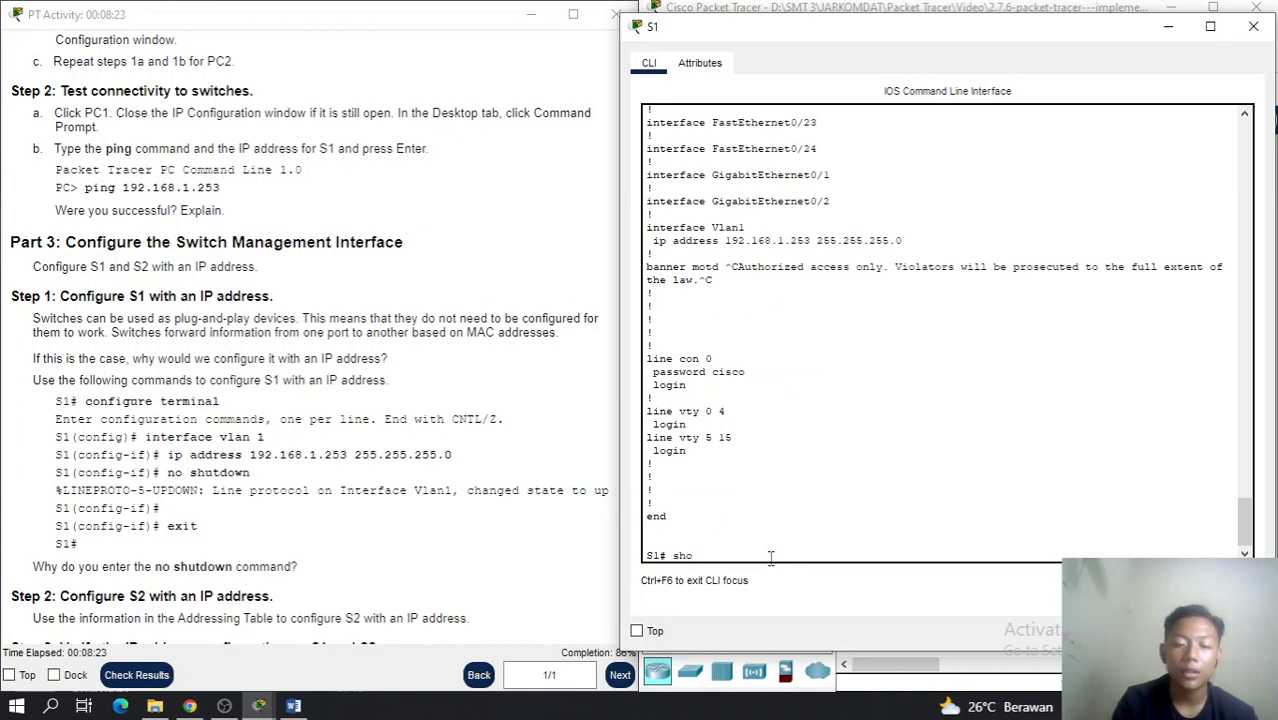
{"action": "type", "text": "w ip"}
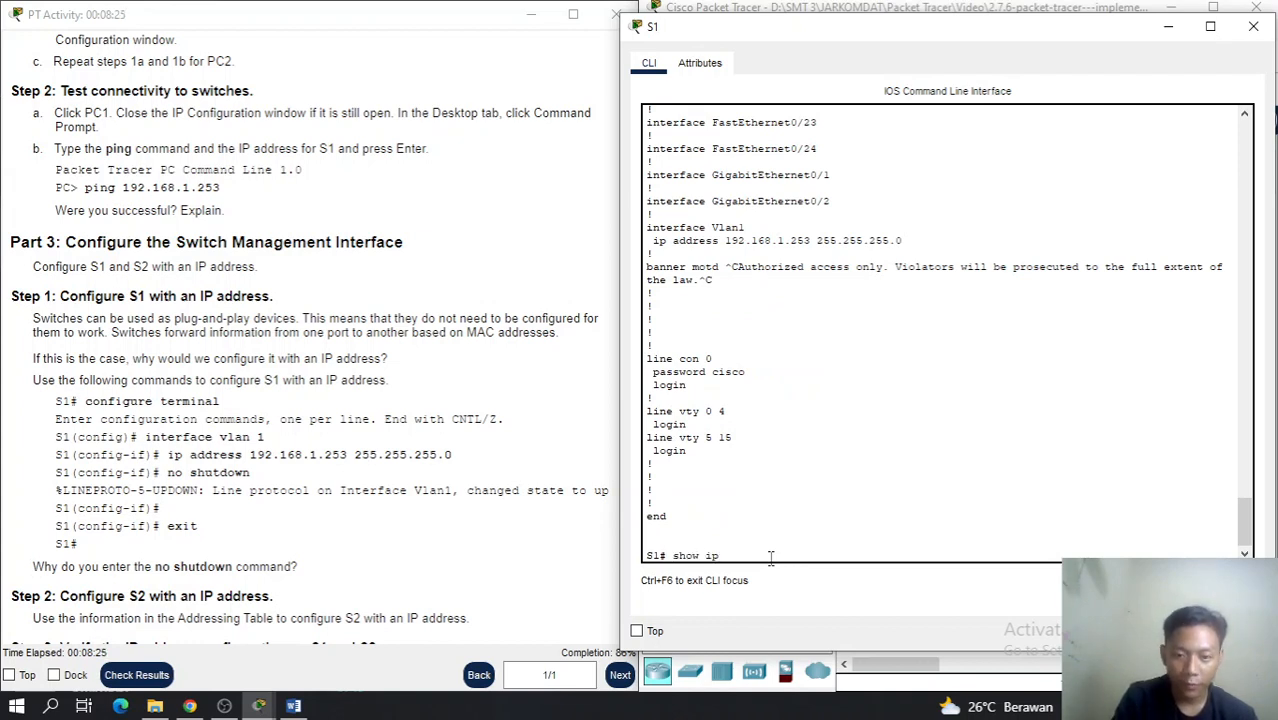
{"action": "type", "text": " int"}
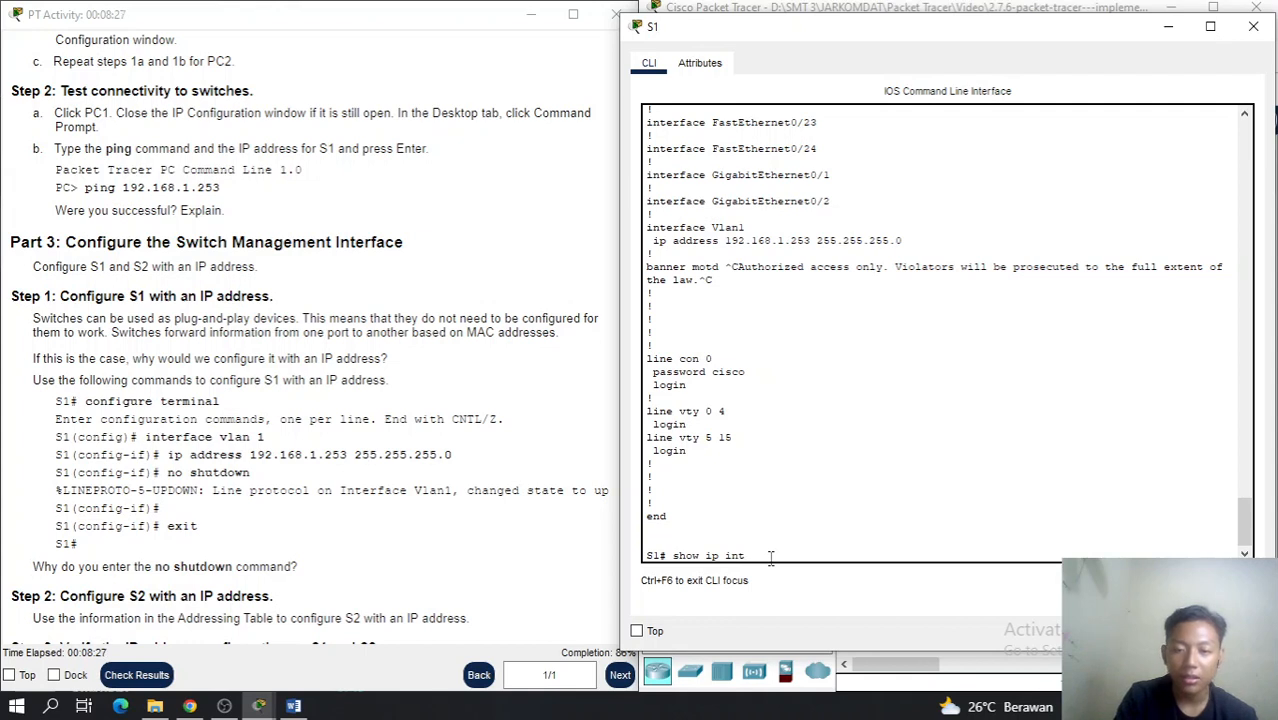
{"action": "type", "text": " br"}
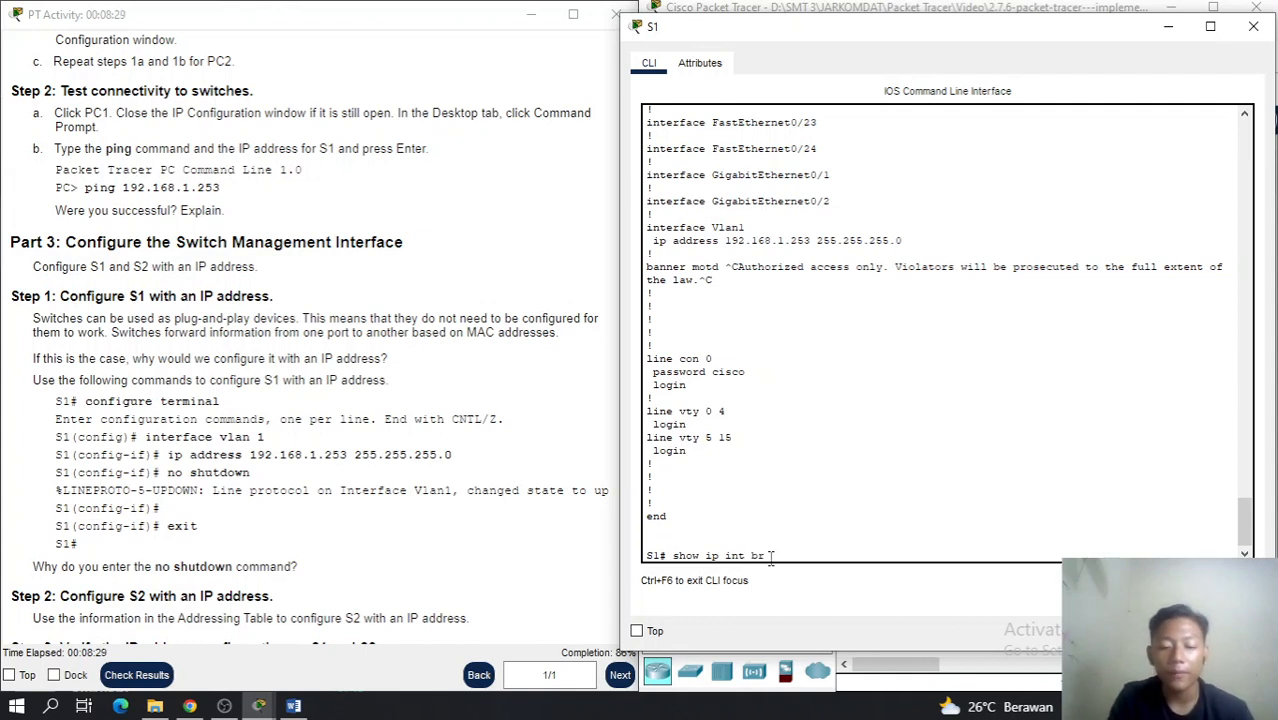
{"action": "type", "text": "ief"}
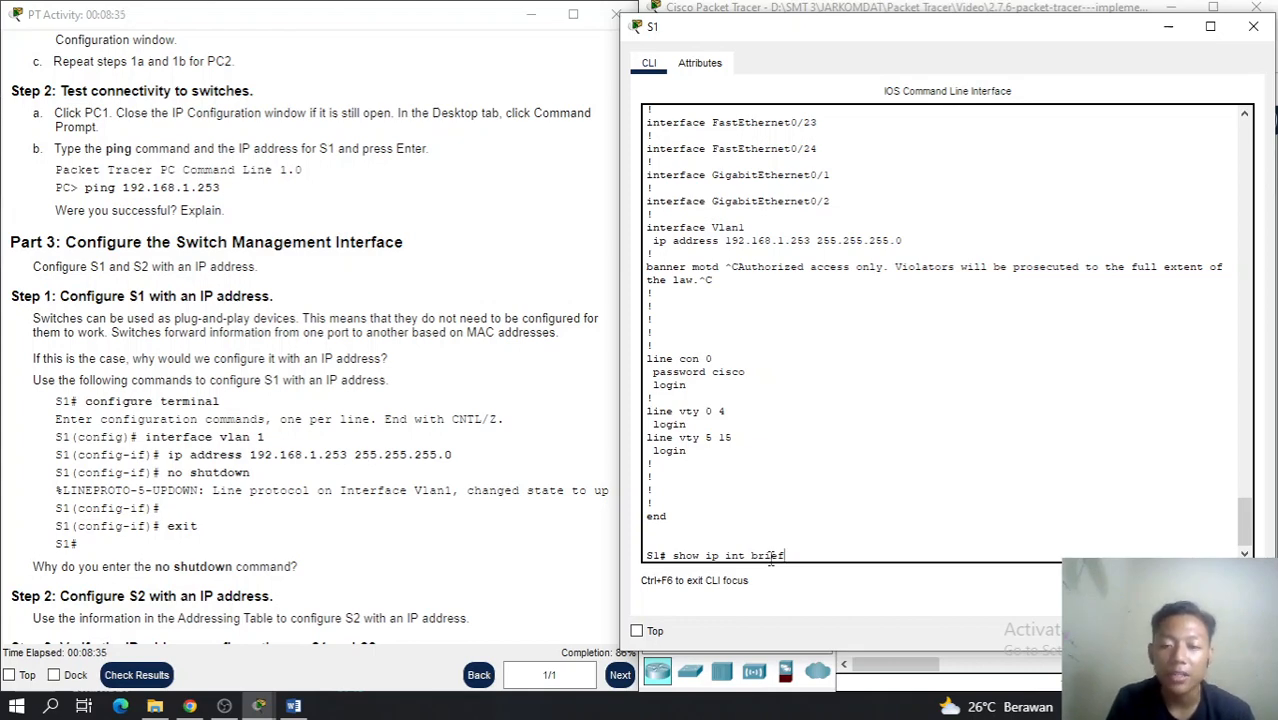
{"action": "key", "text": "Return"}
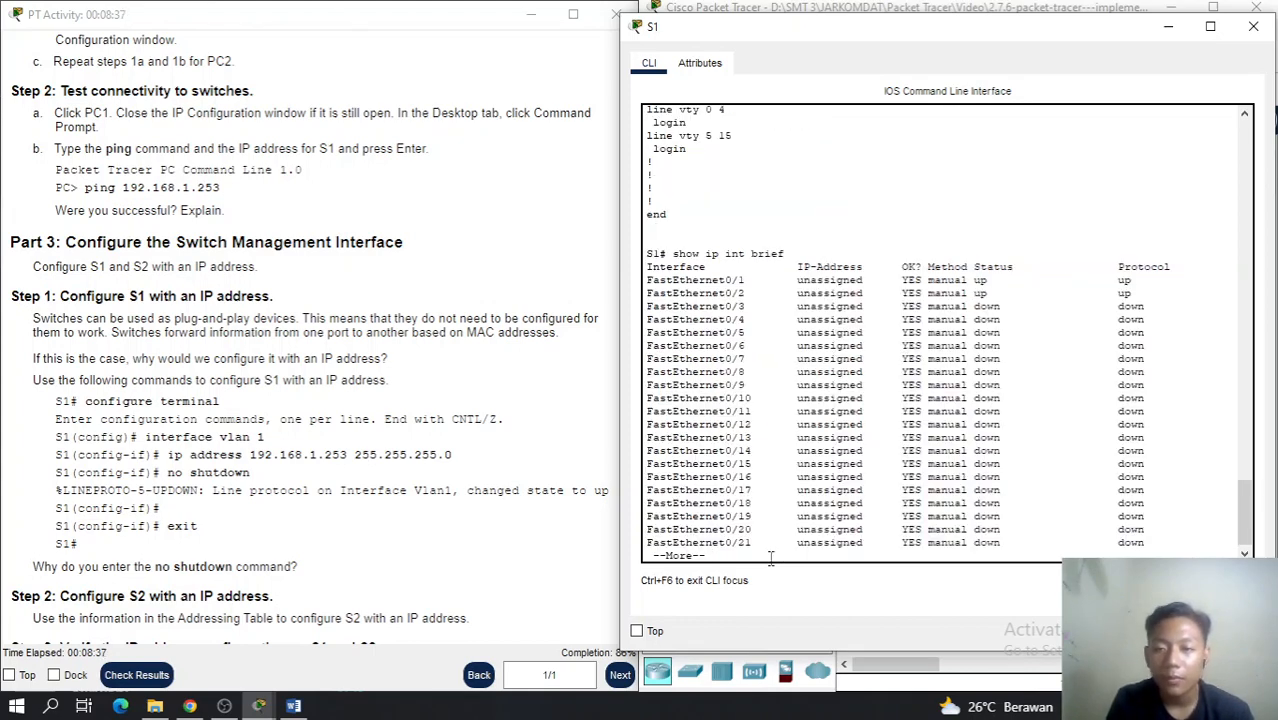
{"action": "key", "text": "space"}
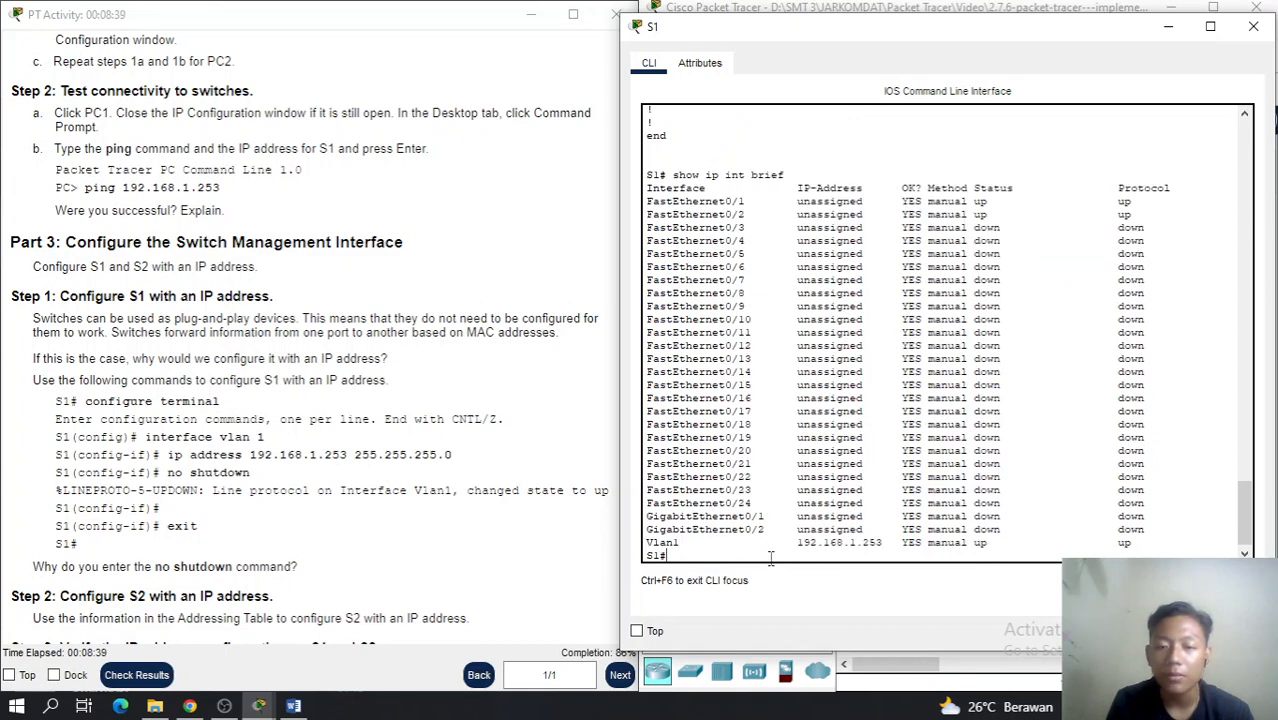
{"action": "left_click_drag", "start_coordinate": [797, 542], "coordinate": [885, 543]}
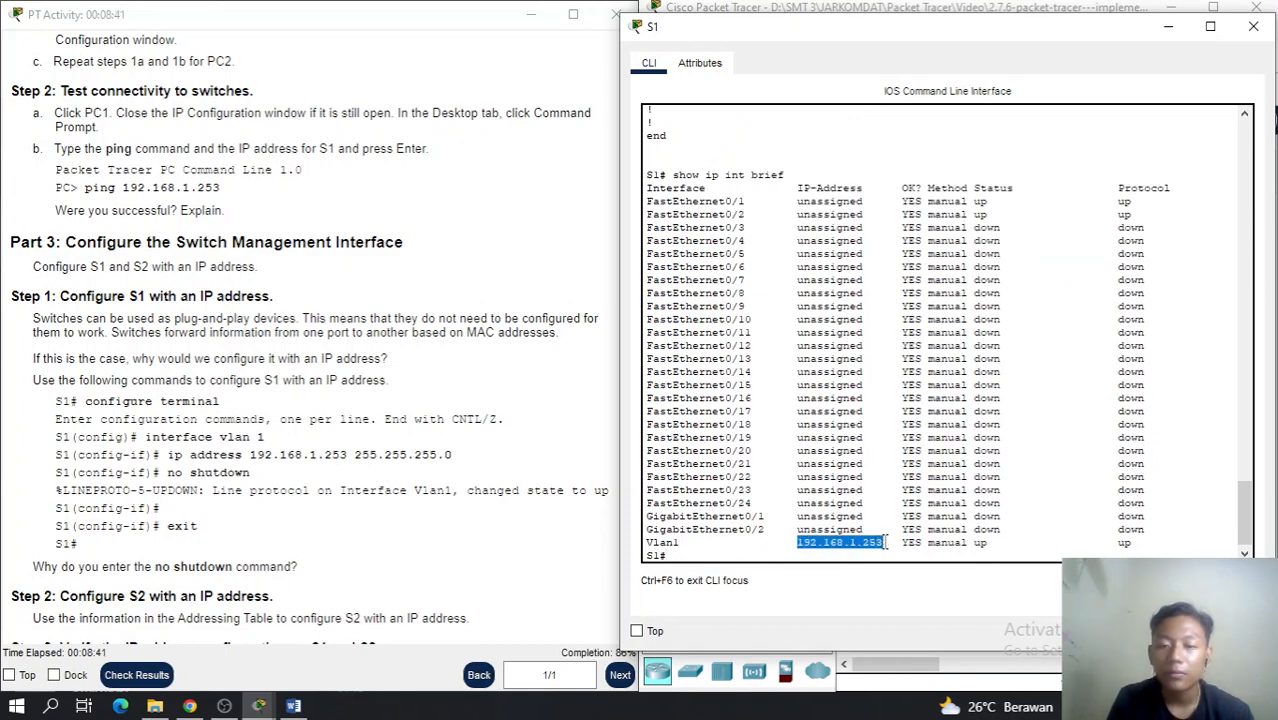
{"action": "left_click", "coordinate": [861, 556]}
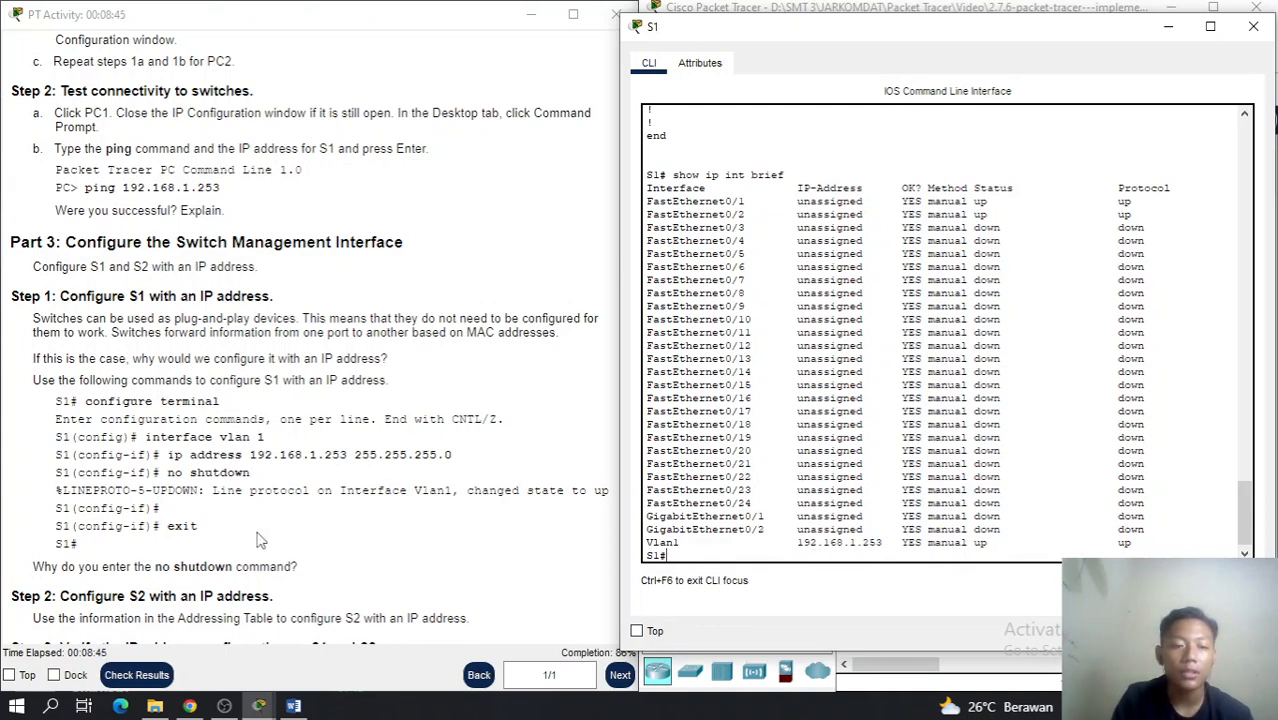
{"action": "scroll", "coordinate": [258, 538], "scroll_direction": "down", "scroll_amount": 1}
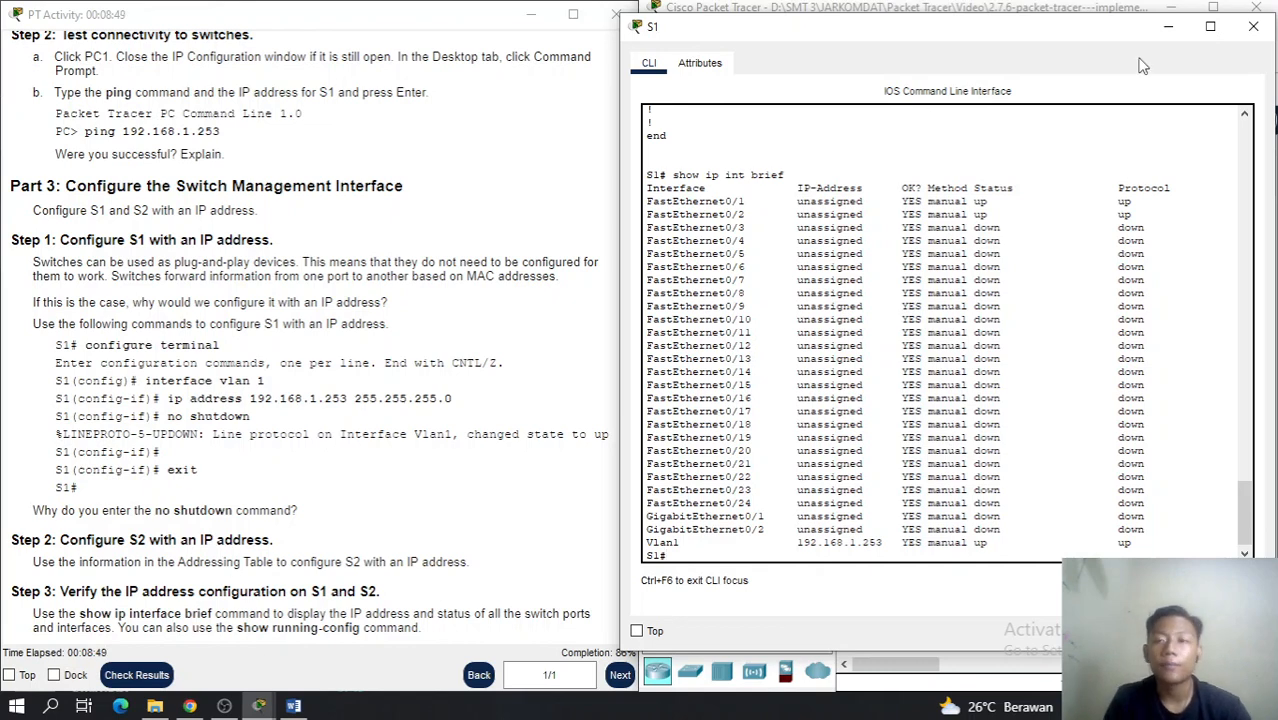
{"action": "left_click", "coordinate": [1165, 35]}
Open S2's CLI and enter interface vlan 1 configuration via config t
{"action": "left_click", "coordinate": [1035, 285]}
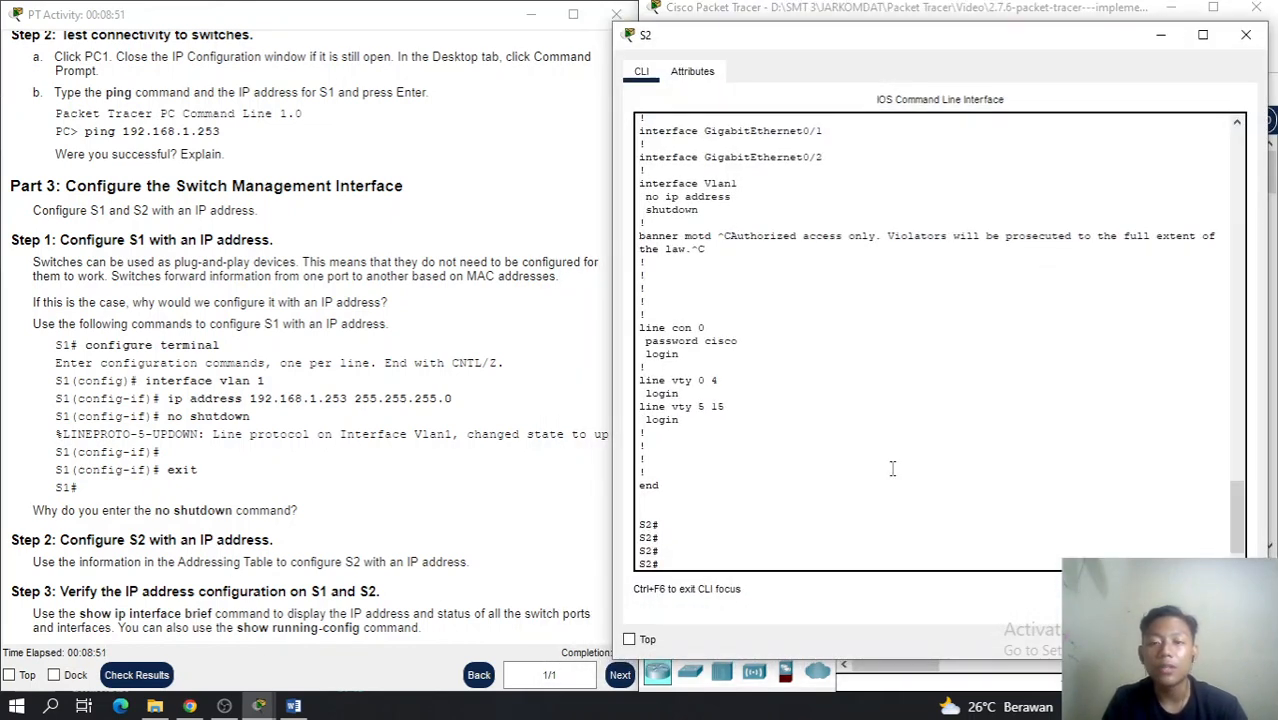
{"action": "type", "text": "conf"}
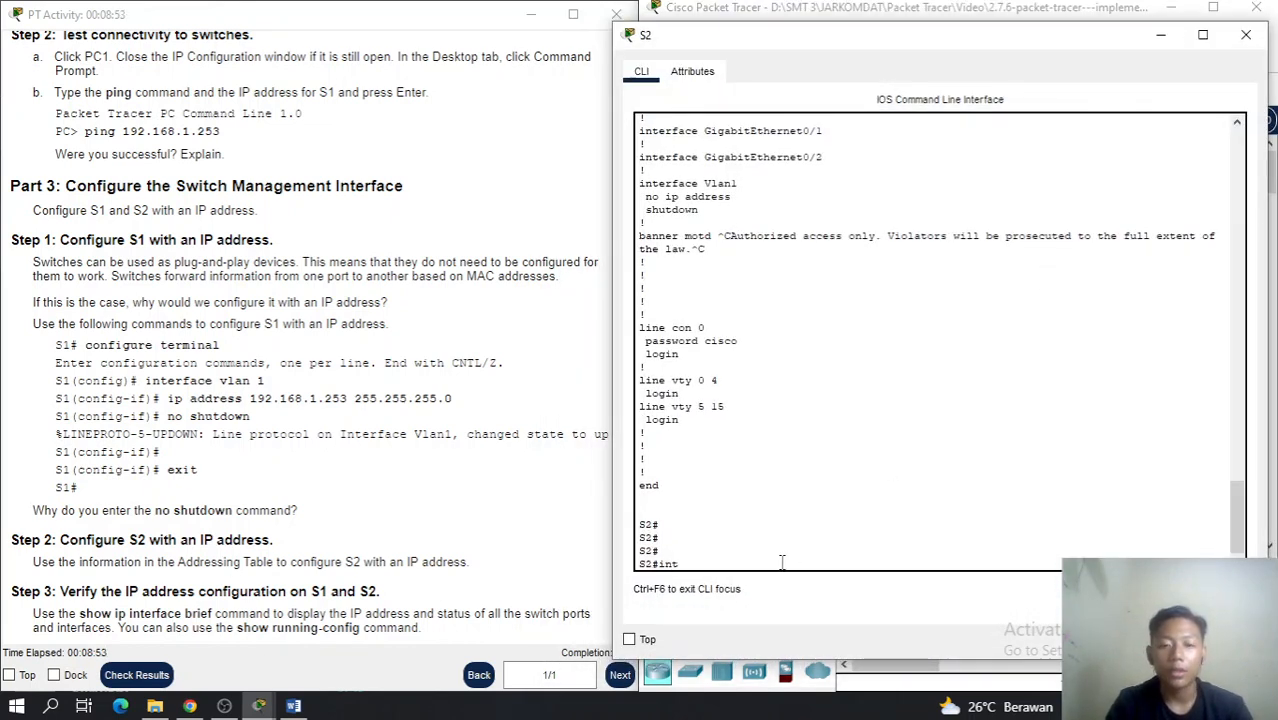
{"action": "type", "text": "ig"}
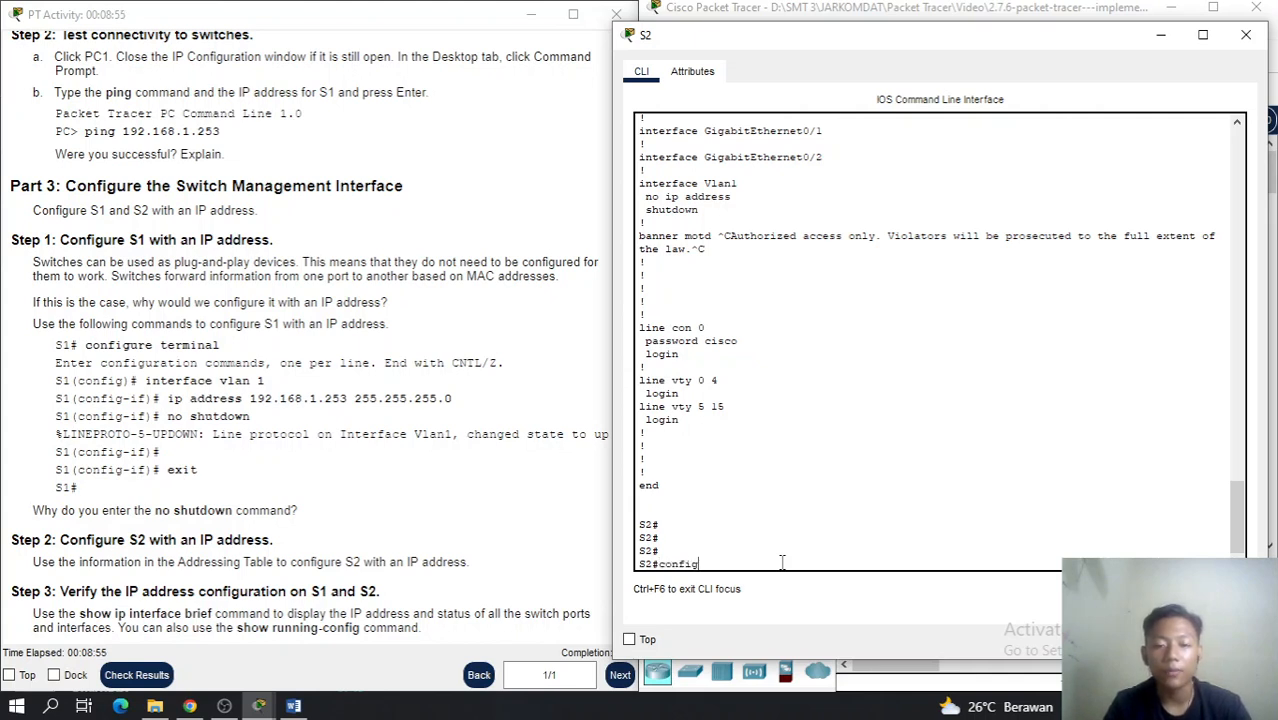
{"action": "type", "text": " t"}
{"action": "key", "text": "Return"}
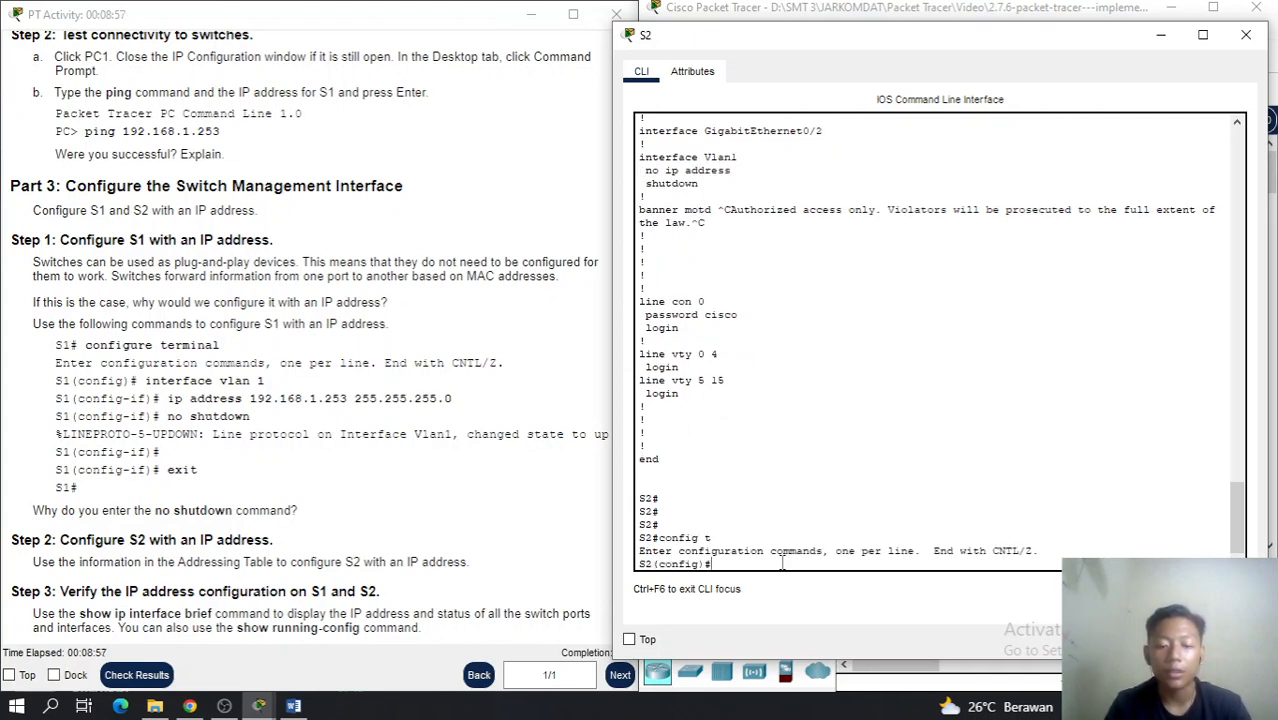
{"action": "type", "text": "interface"}
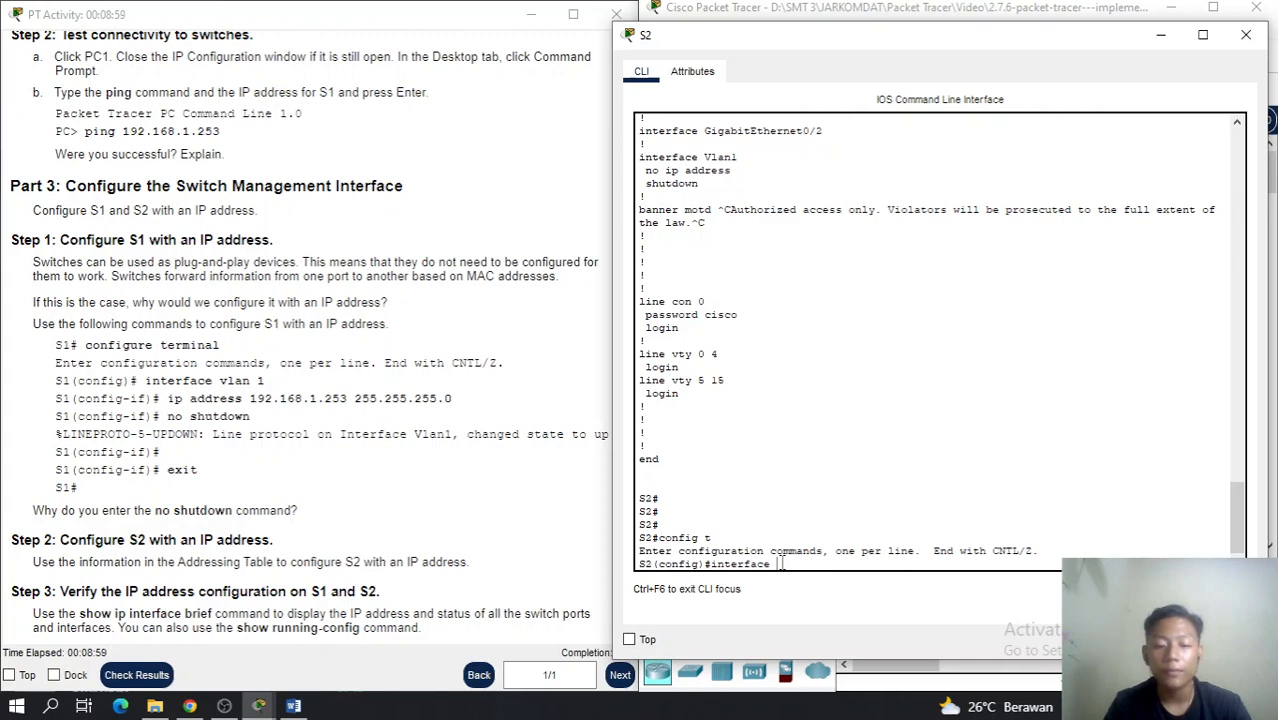
{"action": "type", "text": " vlan 1"}
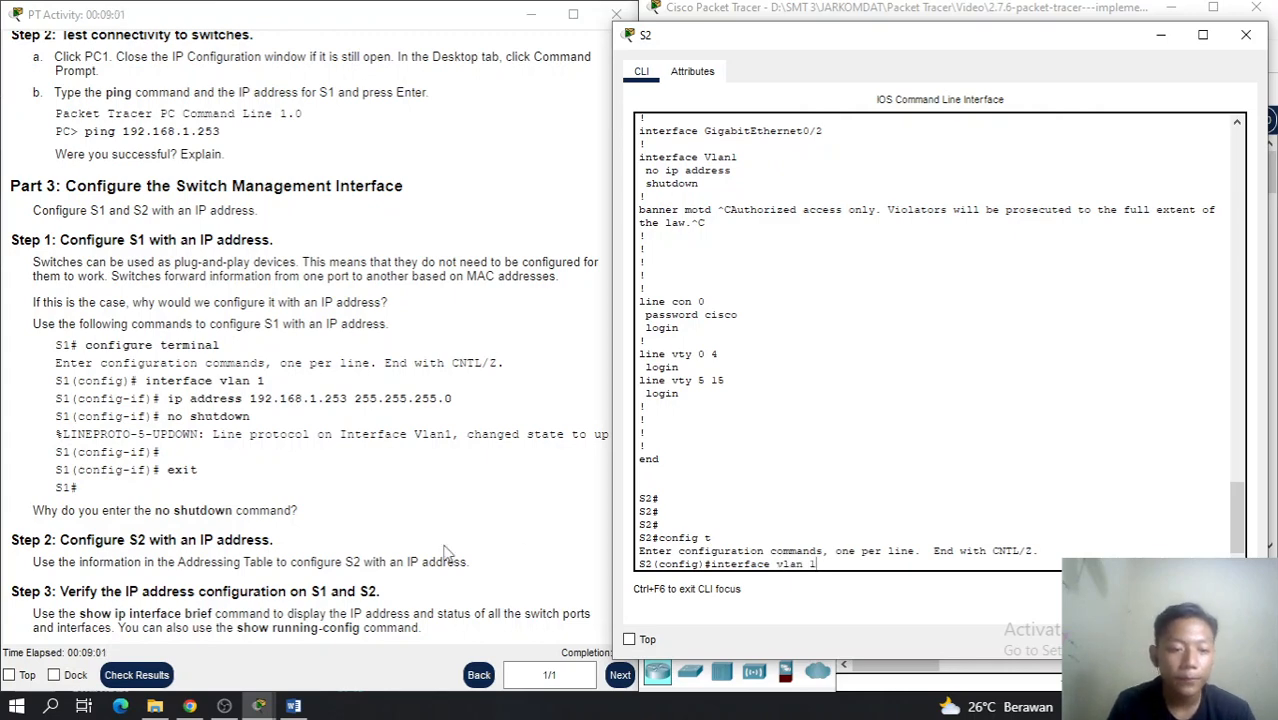
{"action": "scroll", "coordinate": [368, 541], "scroll_direction": "down", "scroll_amount": 1}
{"action": "scroll", "coordinate": [370, 541], "scroll_direction": "up", "scroll_amount": 1}
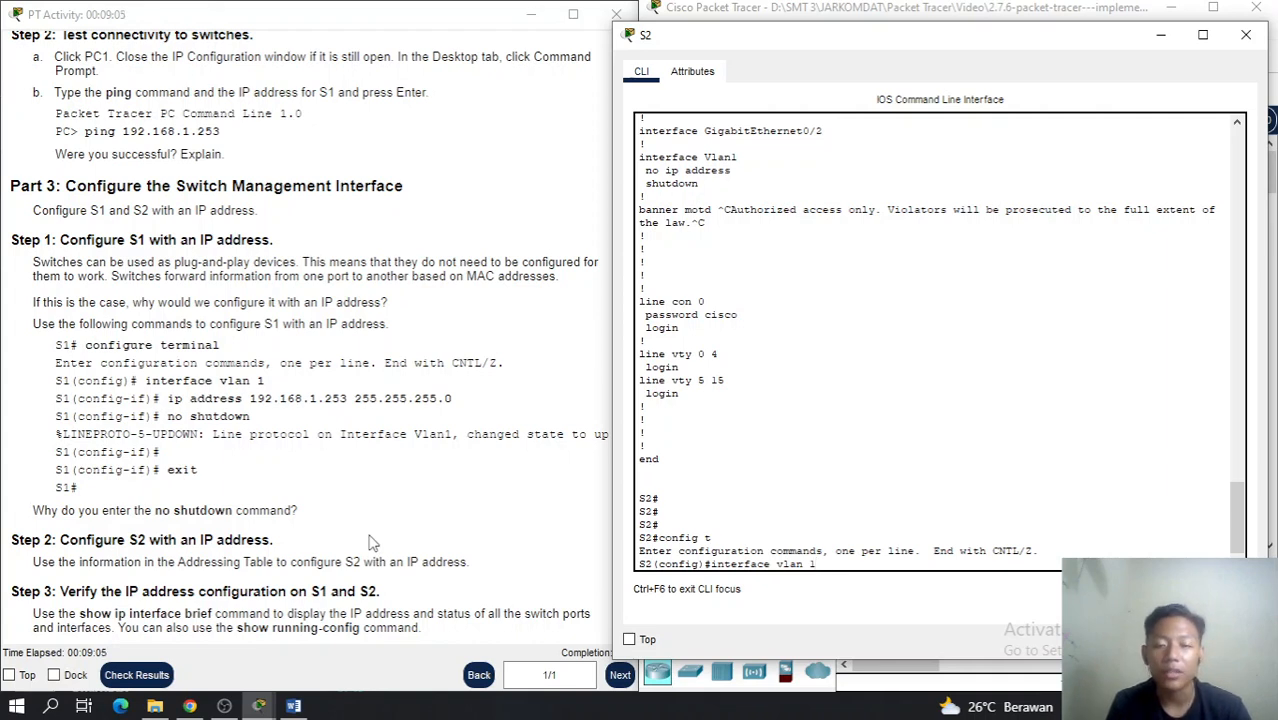
{"action": "key", "text": "Return"}
Assign VLAN 1 the address 192.168.1.254 255.255.255.0 and enable it with no shutdown
{"action": "type", "text": "ip ad"}
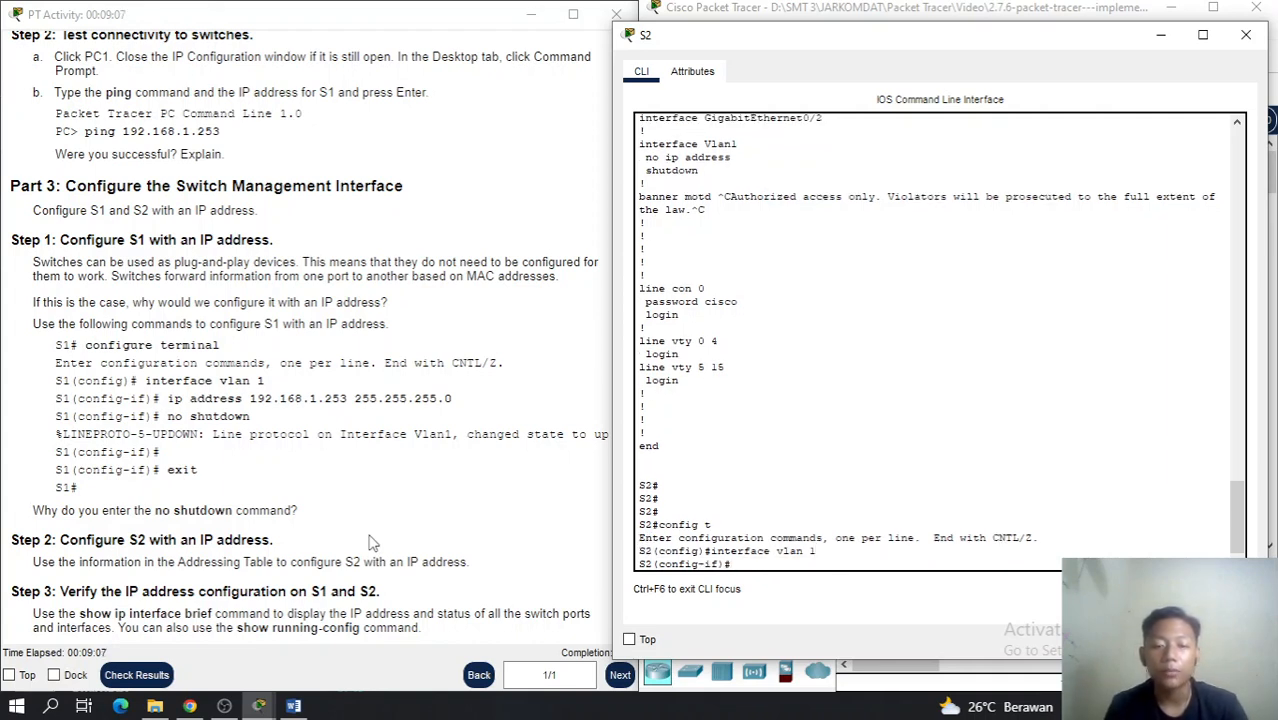
{"action": "type", "text": "dress"}
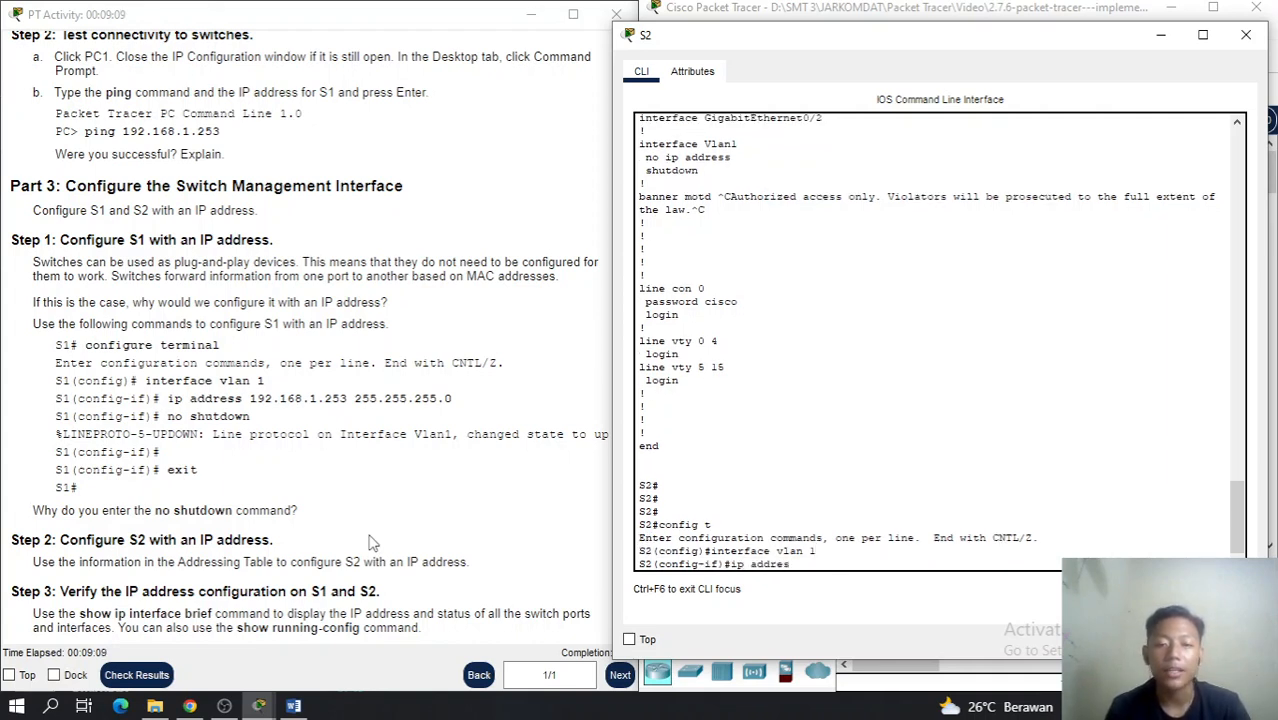
{"action": "scroll", "coordinate": [340, 490], "scroll_direction": "up", "scroll_amount": 10}
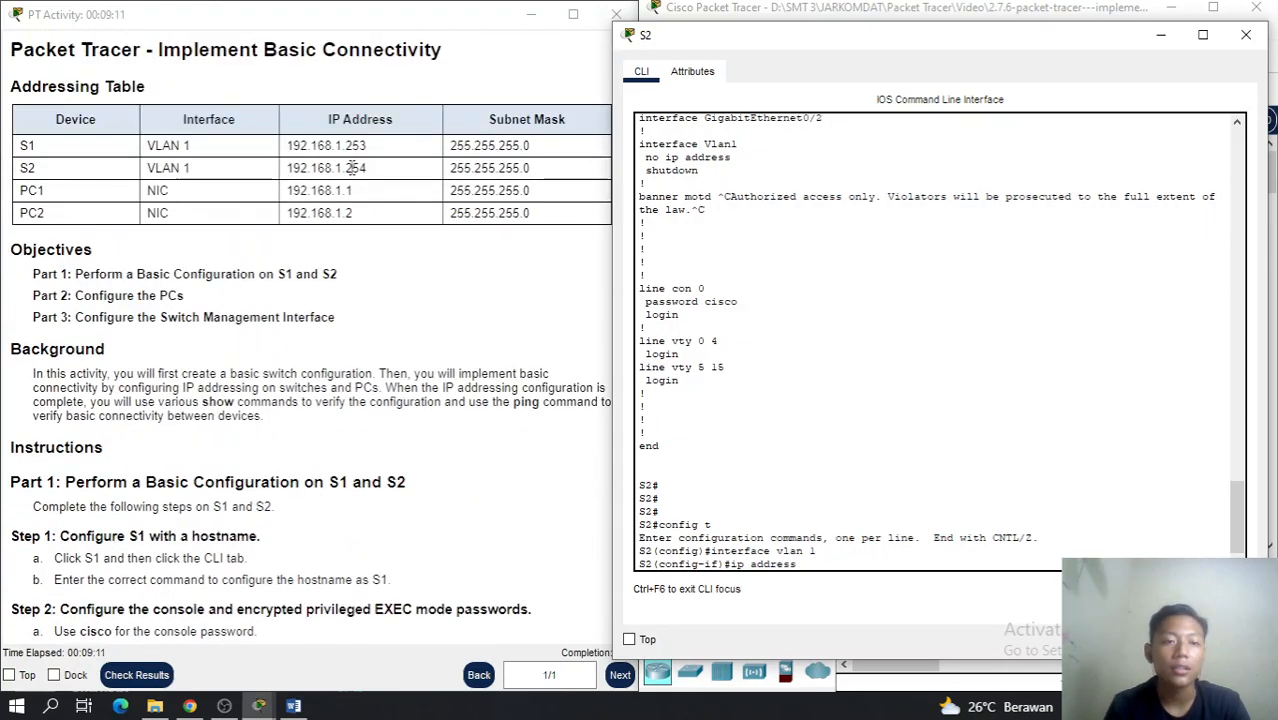
{"action": "scroll", "coordinate": [362, 223], "scroll_direction": "down", "scroll_amount": 15}
{"action": "scroll", "coordinate": [415, 347], "scroll_direction": "down", "scroll_amount": 3}
{"action": "scroll", "coordinate": [415, 347], "scroll_direction": "up", "scroll_amount": 15}
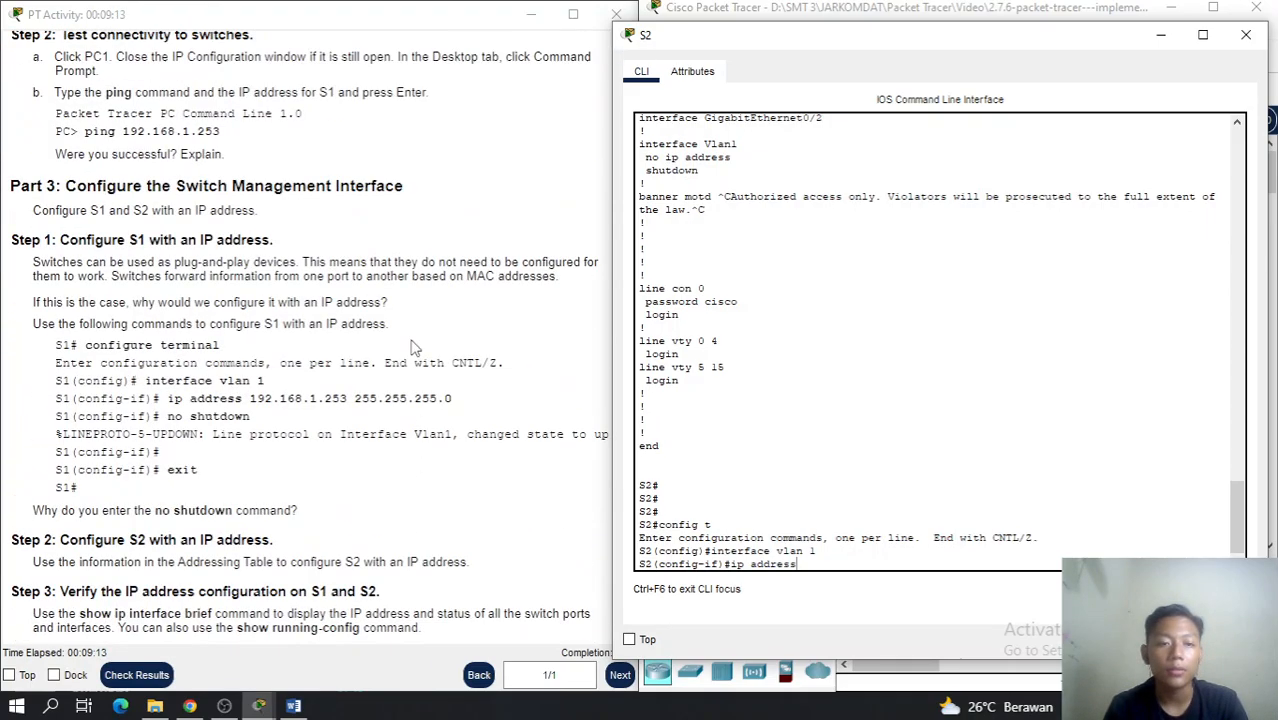
{"action": "scroll", "coordinate": [415, 347], "scroll_direction": "up", "scroll_amount": 5}
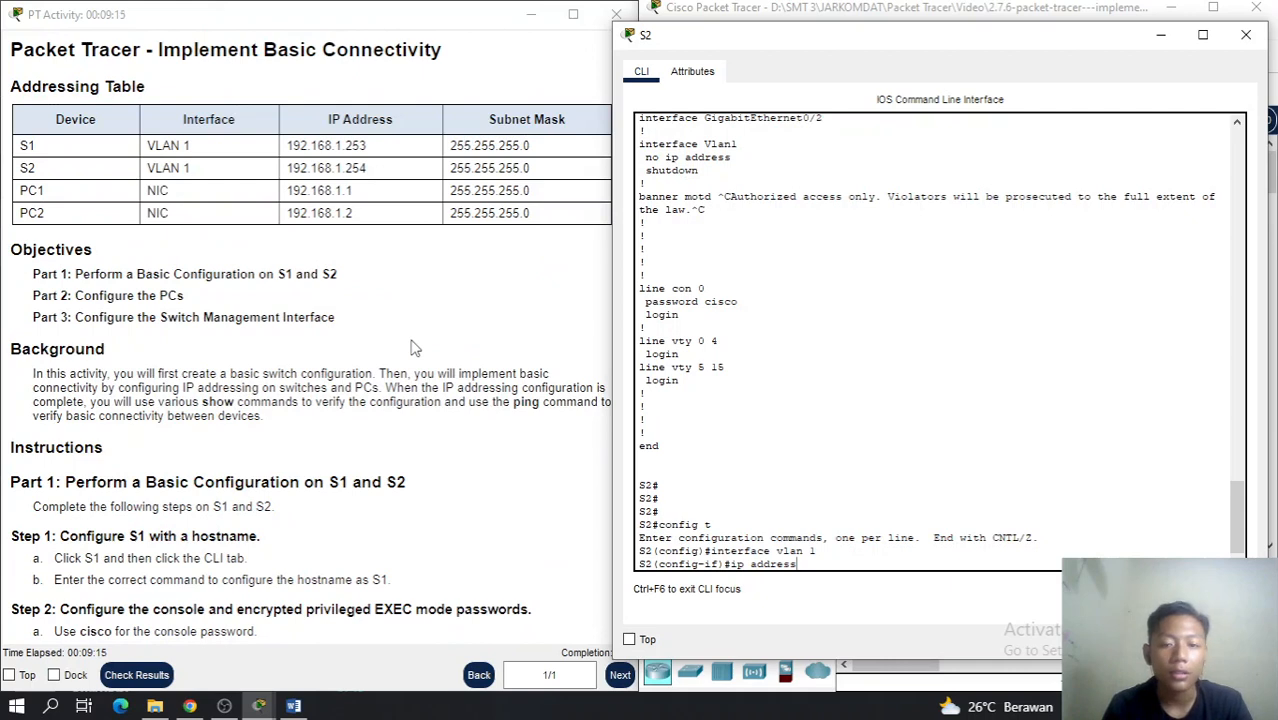
{"action": "type", "text": "192.168."}
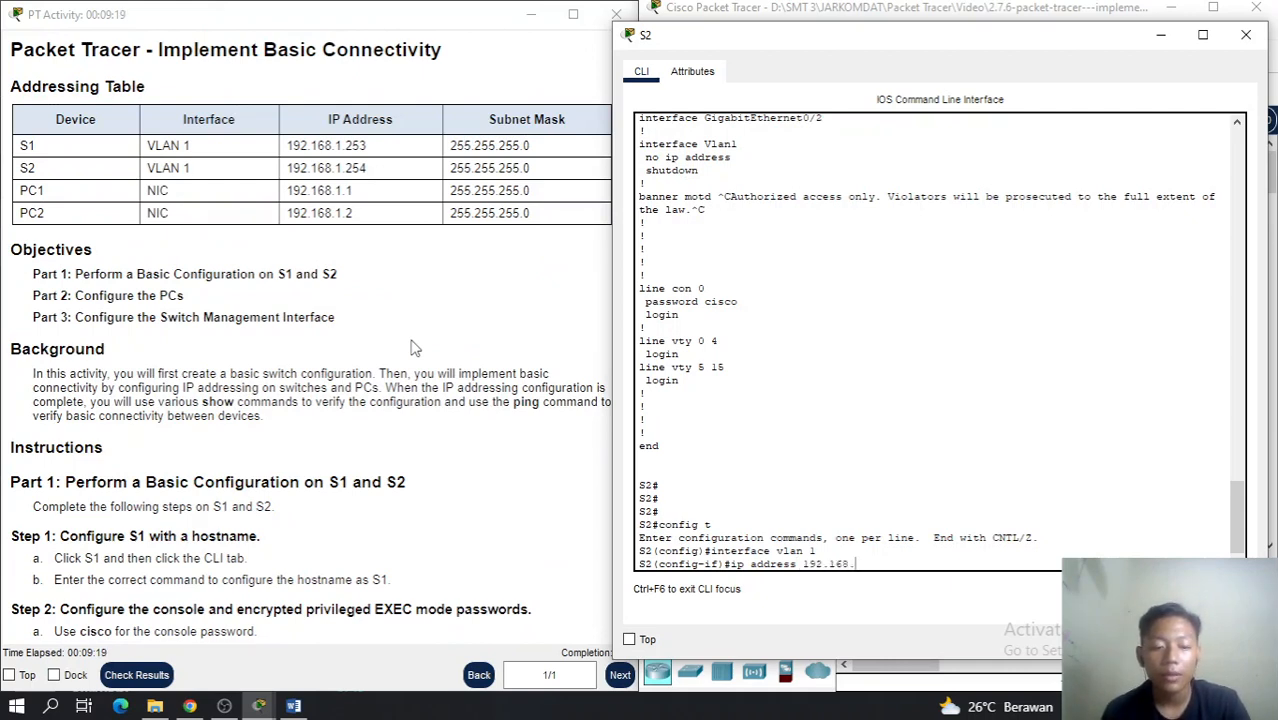
{"action": "type", "text": "1."}
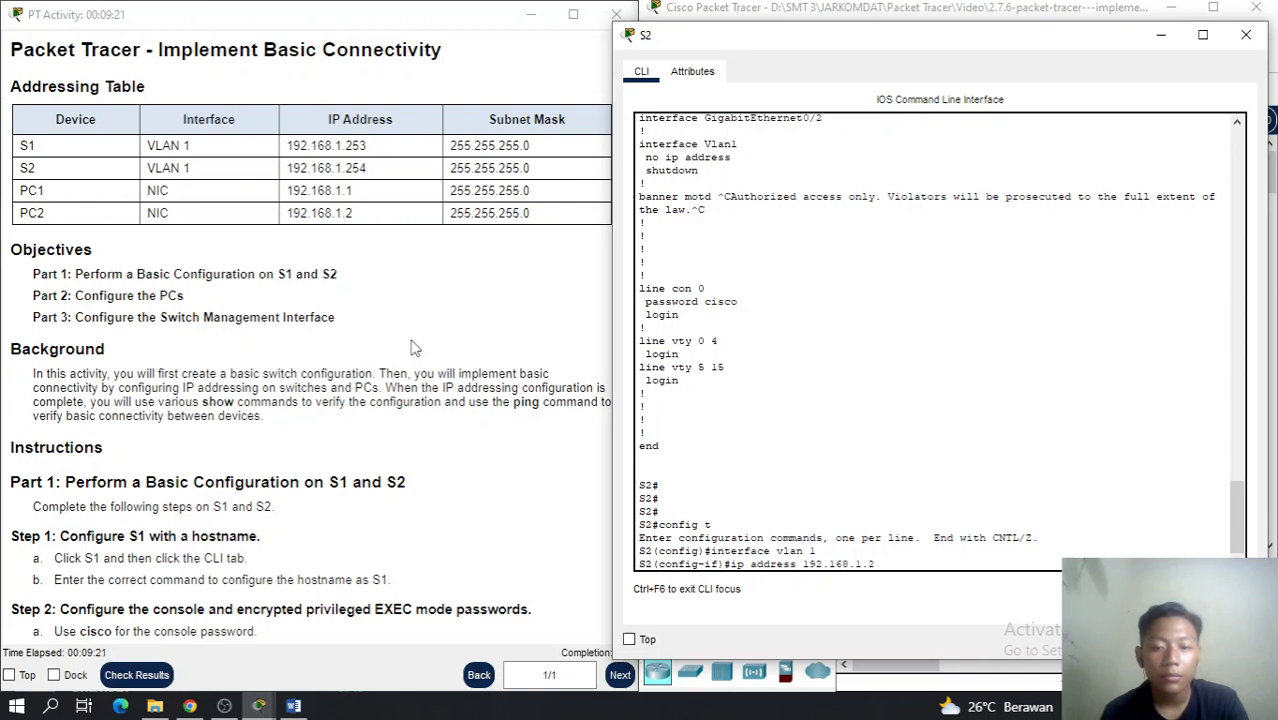
{"action": "type", "text": "254 2"}
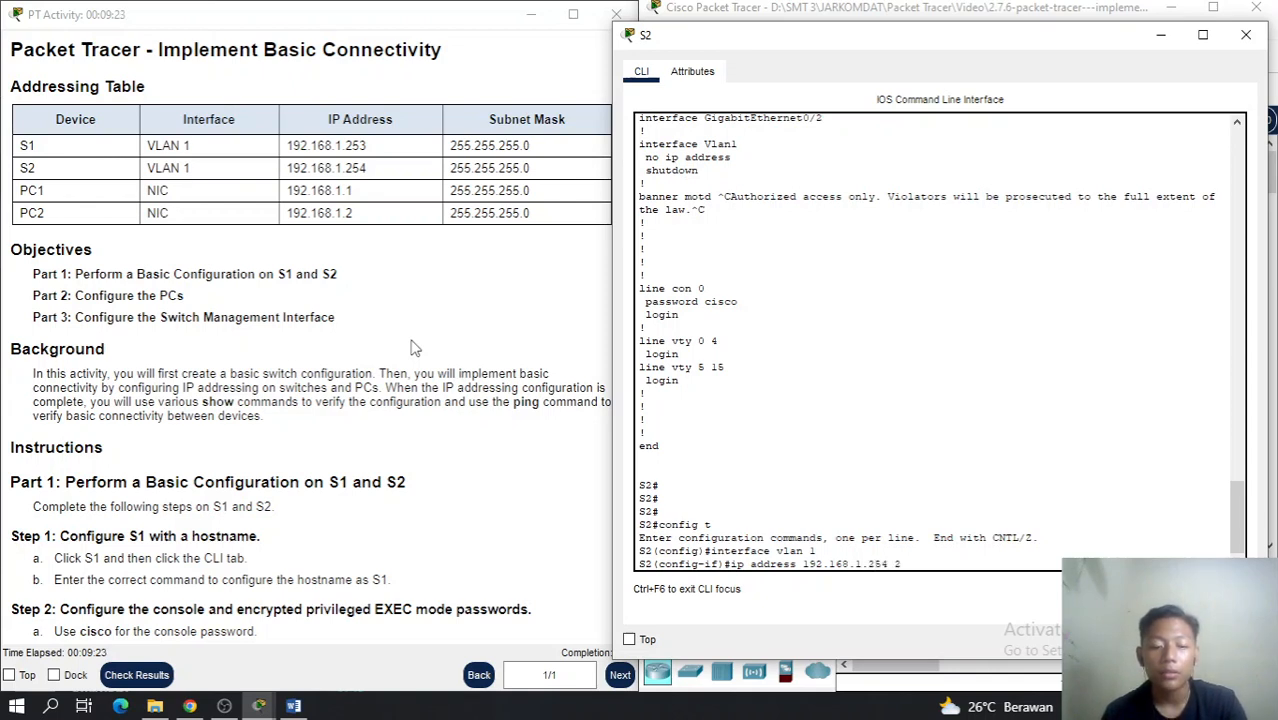
{"action": "type", "text": "55.255.255"}
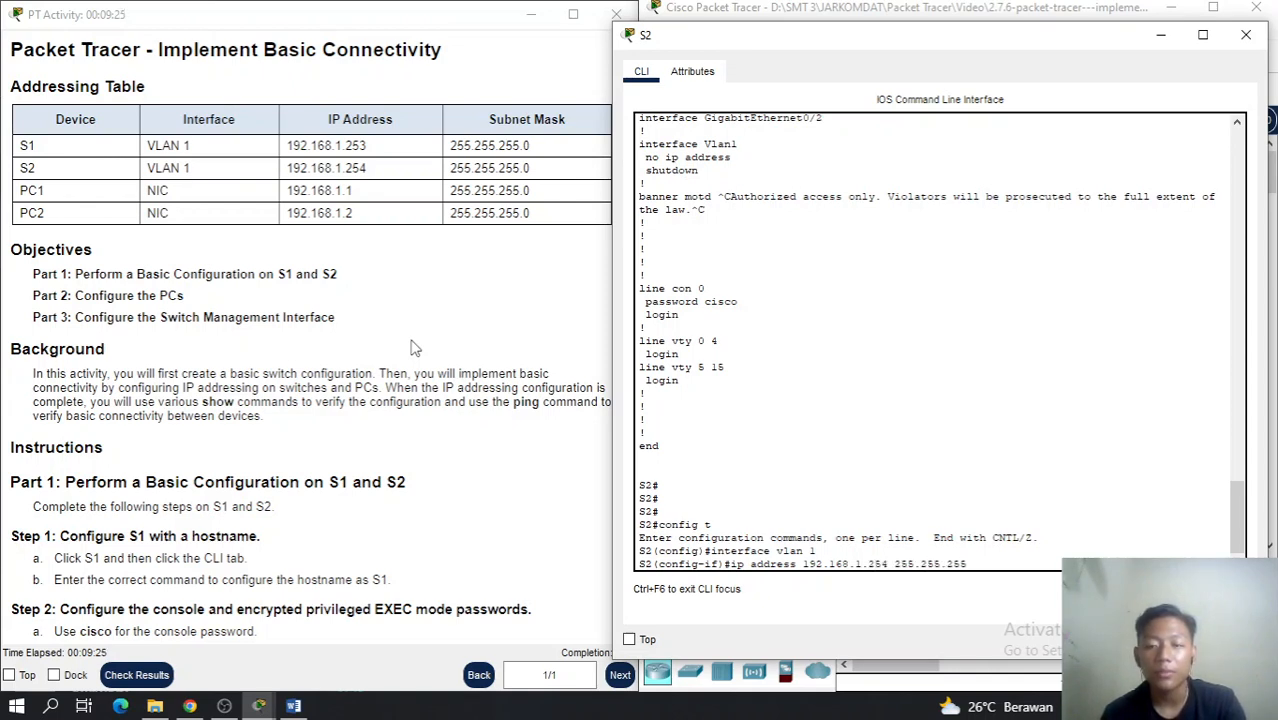
{"action": "type", "text": ".0"}
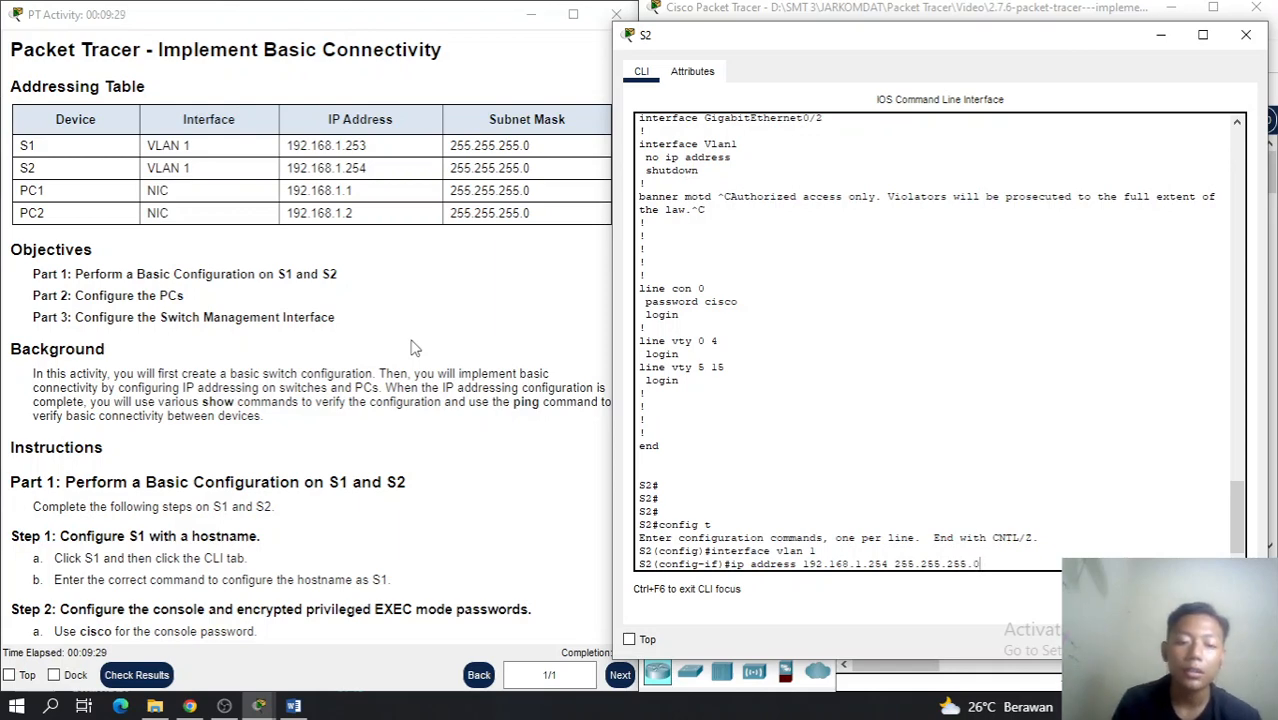
{"action": "scroll", "coordinate": [415, 347], "scroll_direction": "down", "scroll_amount": 10}
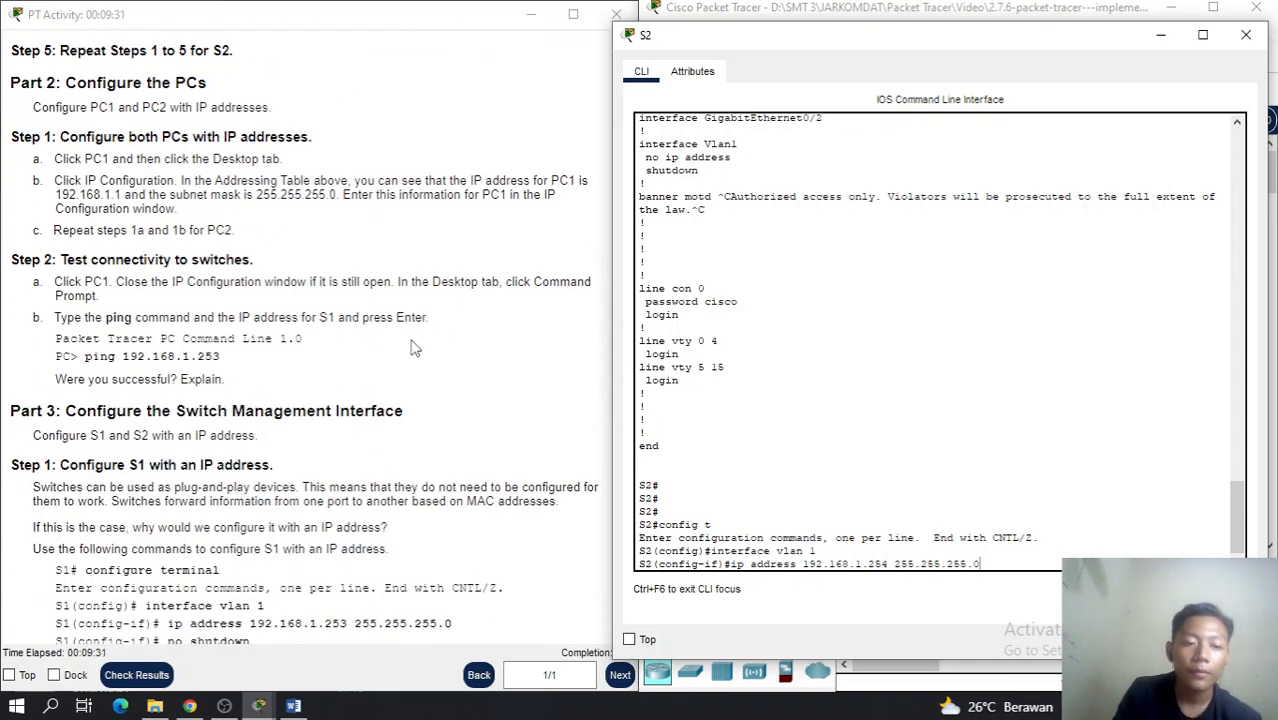
{"action": "scroll", "coordinate": [415, 347], "scroll_direction": "down", "scroll_amount": 1}
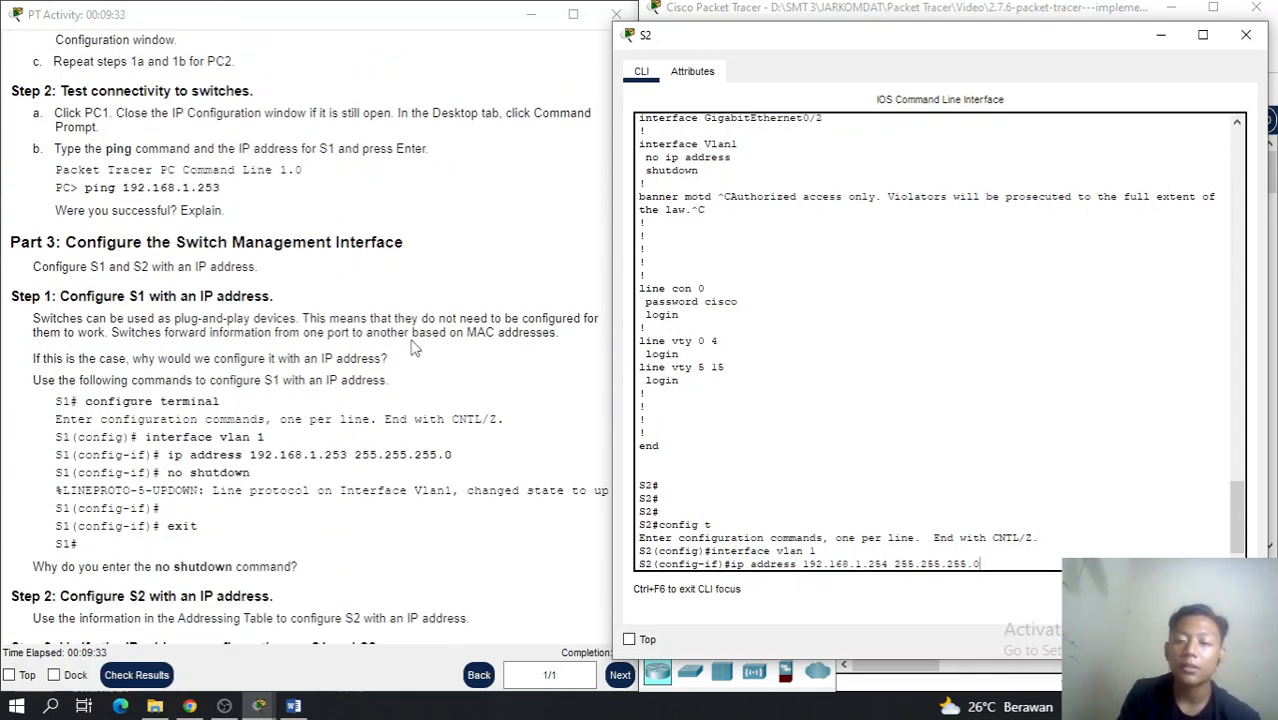
{"action": "key", "text": "Return"}
{"action": "type", "text": "no"}
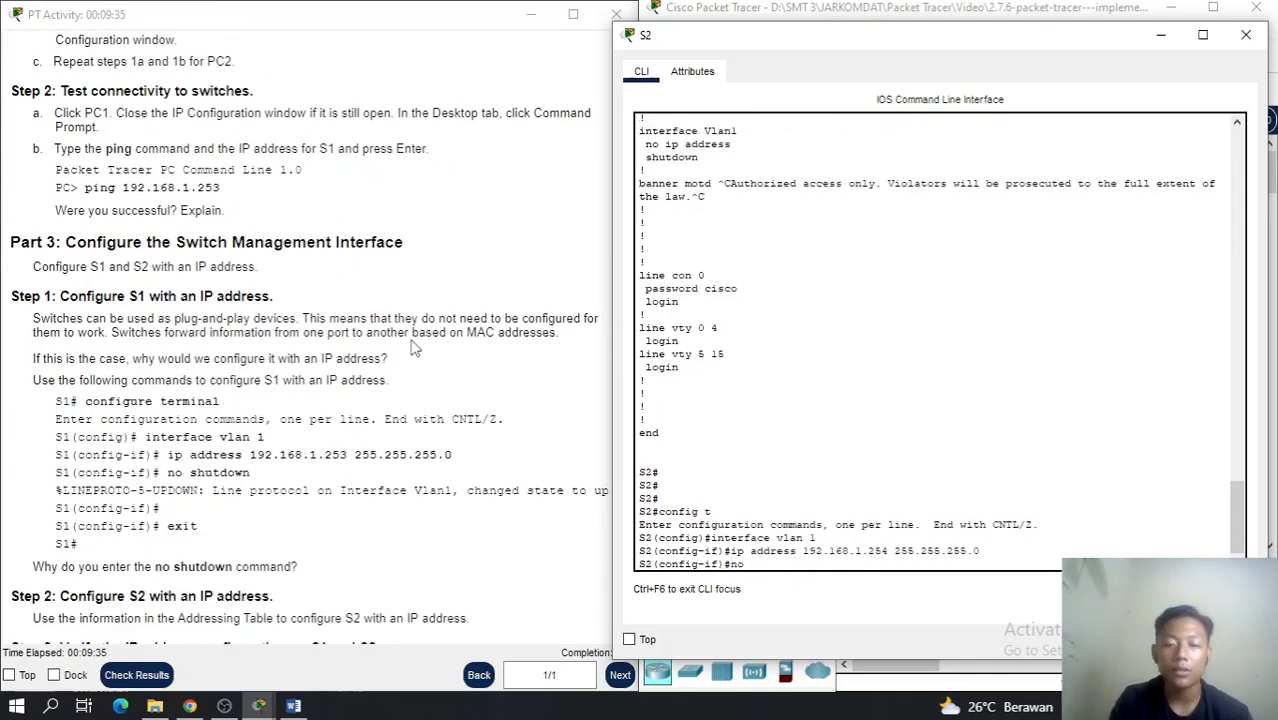
{"action": "type", "text": " shutdown"}
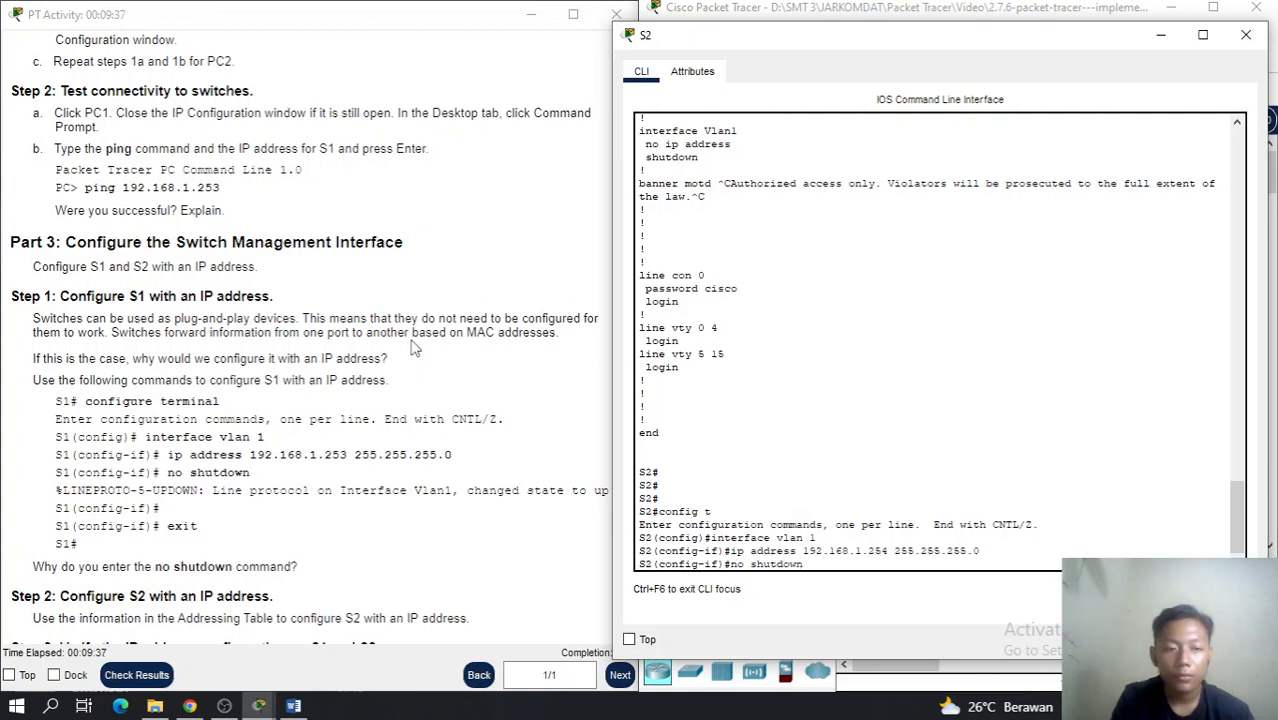
{"action": "key", "text": "Return"}
Exit twice to return S2 to the privileged S2# prompt
{"action": "type", "text": "exit"}
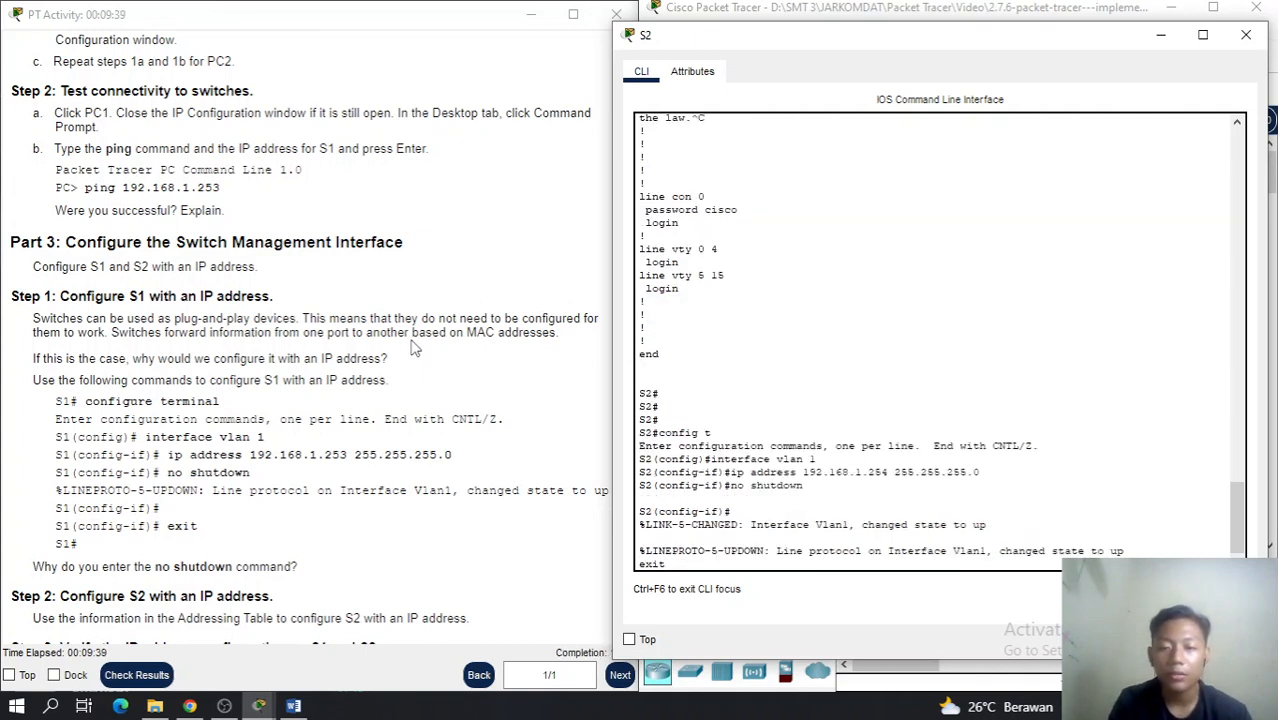
{"action": "key", "text": "BackSpace"}
{"action": "key", "text": "BackSpace"}
{"action": "key", "text": "BackSpace"}
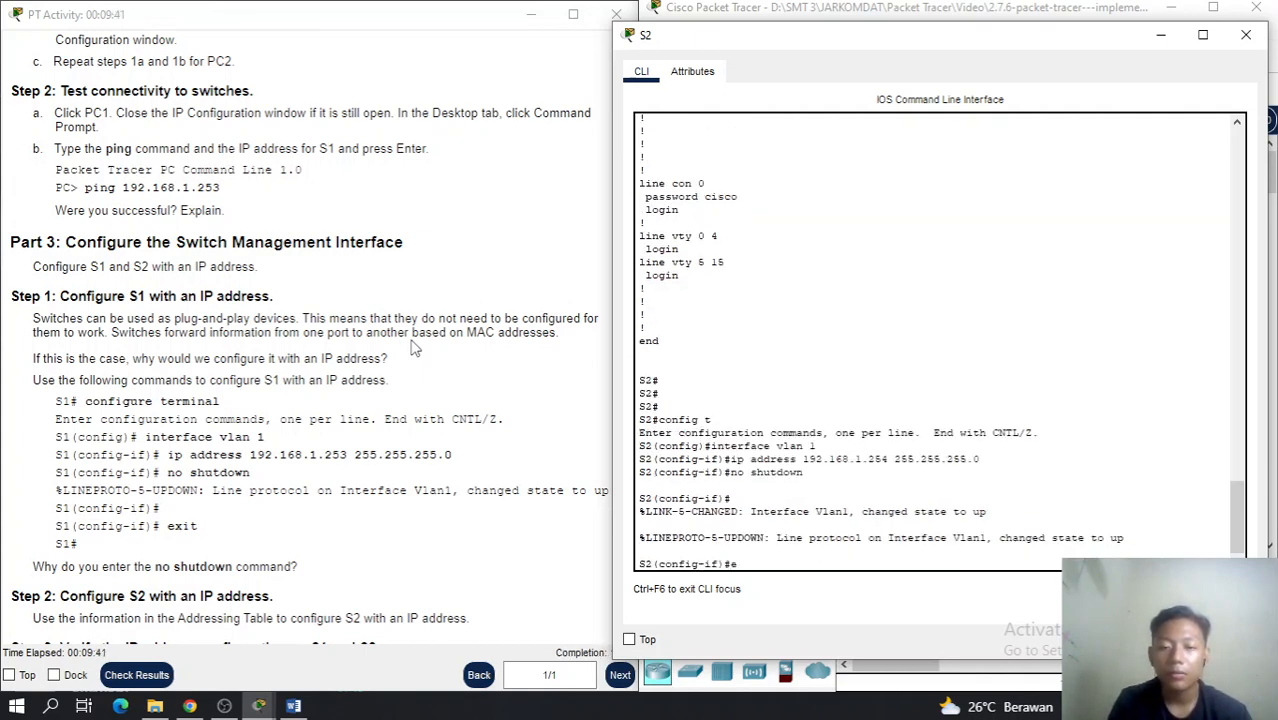
{"action": "type", "text": "xit"}
{"action": "key", "text": "Return"}
{"action": "type", "text": "exit"}
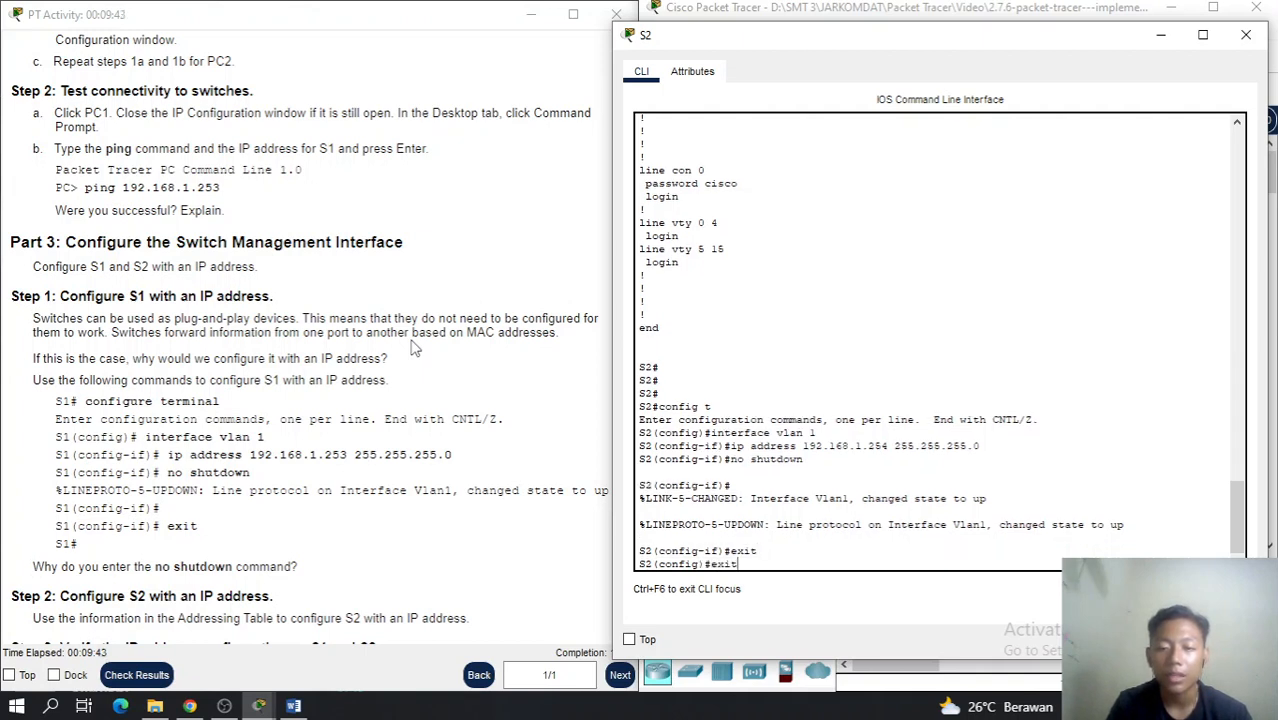
{"action": "key", "text": "Return"}
{"action": "type", "text": "config t"}
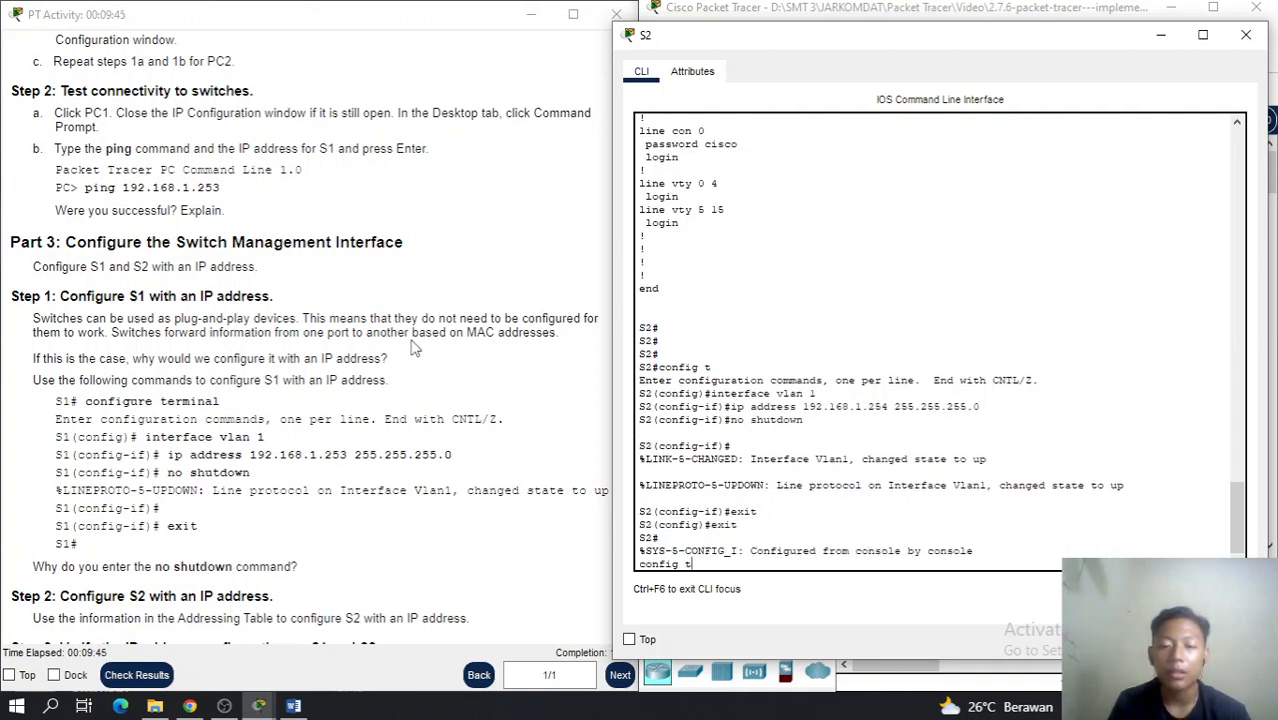
{"action": "key", "text": "Up"}
{"action": "key", "text": "Up"}
{"action": "key", "text": "Up"}
{"action": "key", "text": "Up"}
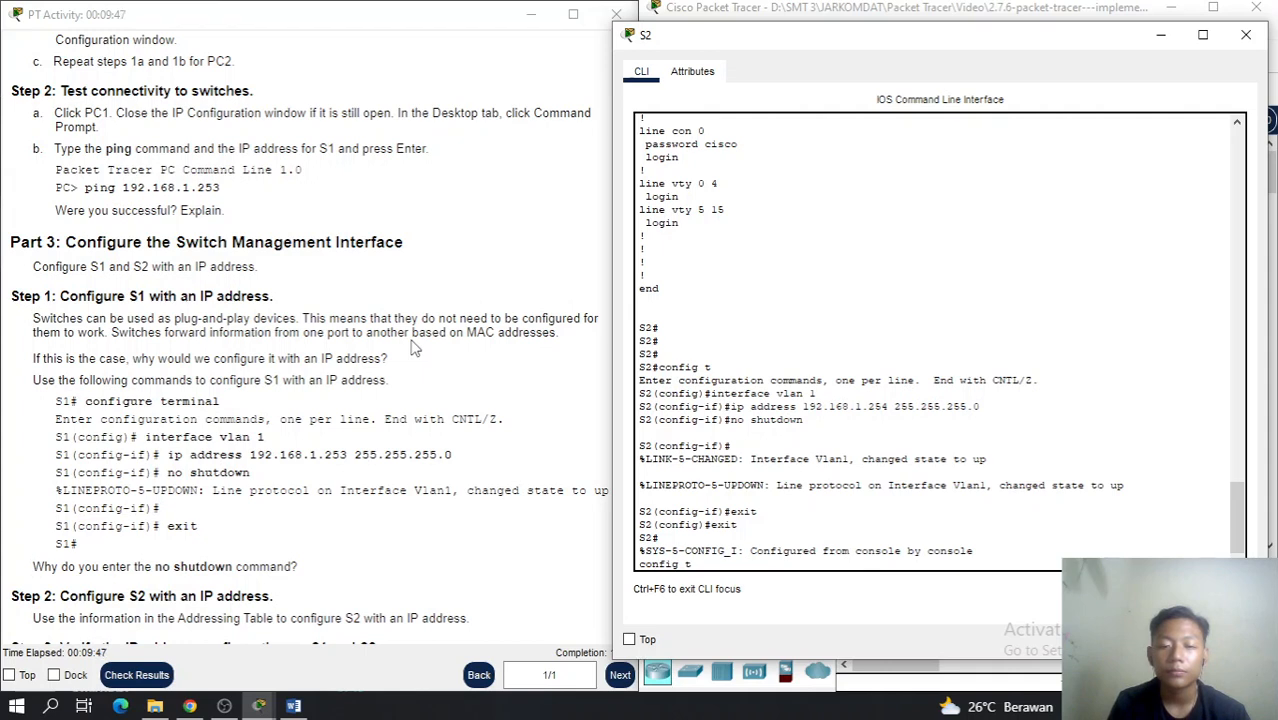
{"action": "key", "text": "BackSpace"}
{"action": "key", "text": "BackSpace"}
{"action": "key", "text": "BackSpace"}
{"action": "key", "text": "BackSpace"}
{"action": "key", "text": "BackSpace"}
{"action": "key", "text": "BackSpace"}
{"action": "key", "text": "Return"}
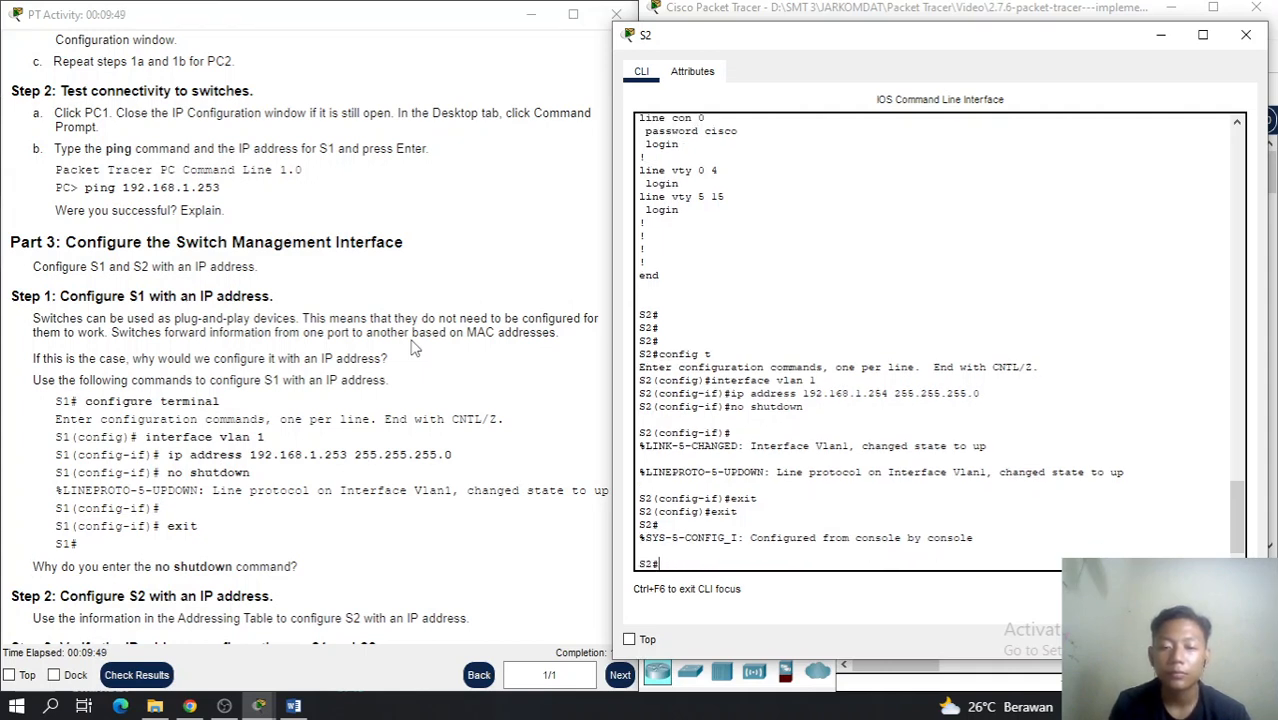
Save S2's running configuration to startup-config using the recalled copy command
{"action": "type", "text": "enable"}
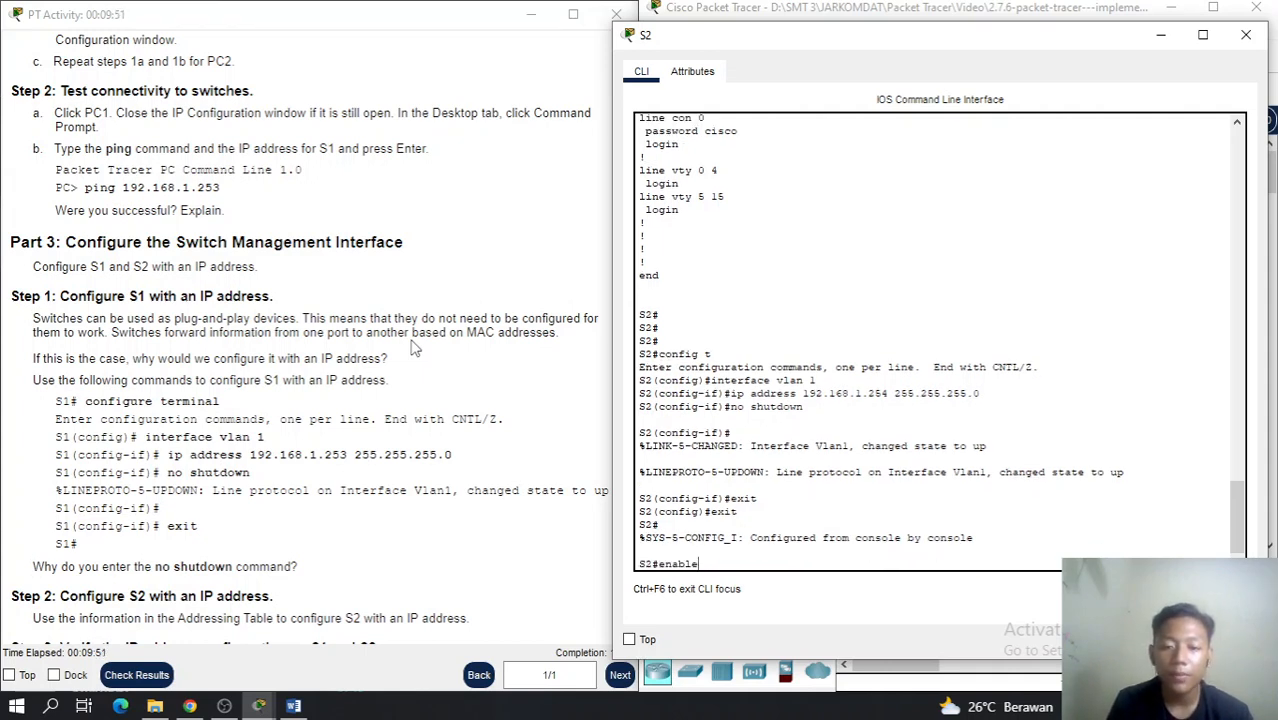
{"action": "key", "text": "Down"}
{"action": "key", "text": "Down"}
{"action": "key", "text": "Down"}
{"action": "key", "text": "Up"}
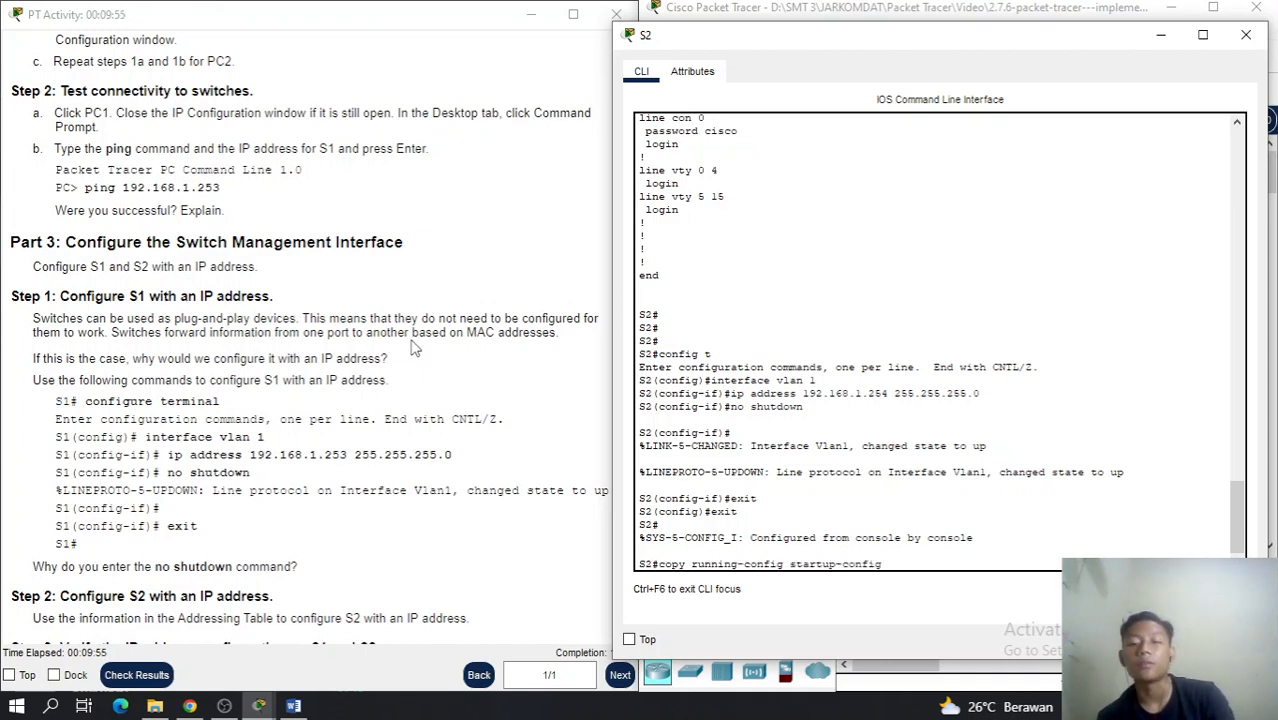
{"action": "key", "text": "Return"}
{"action": "key", "text": "Return"}
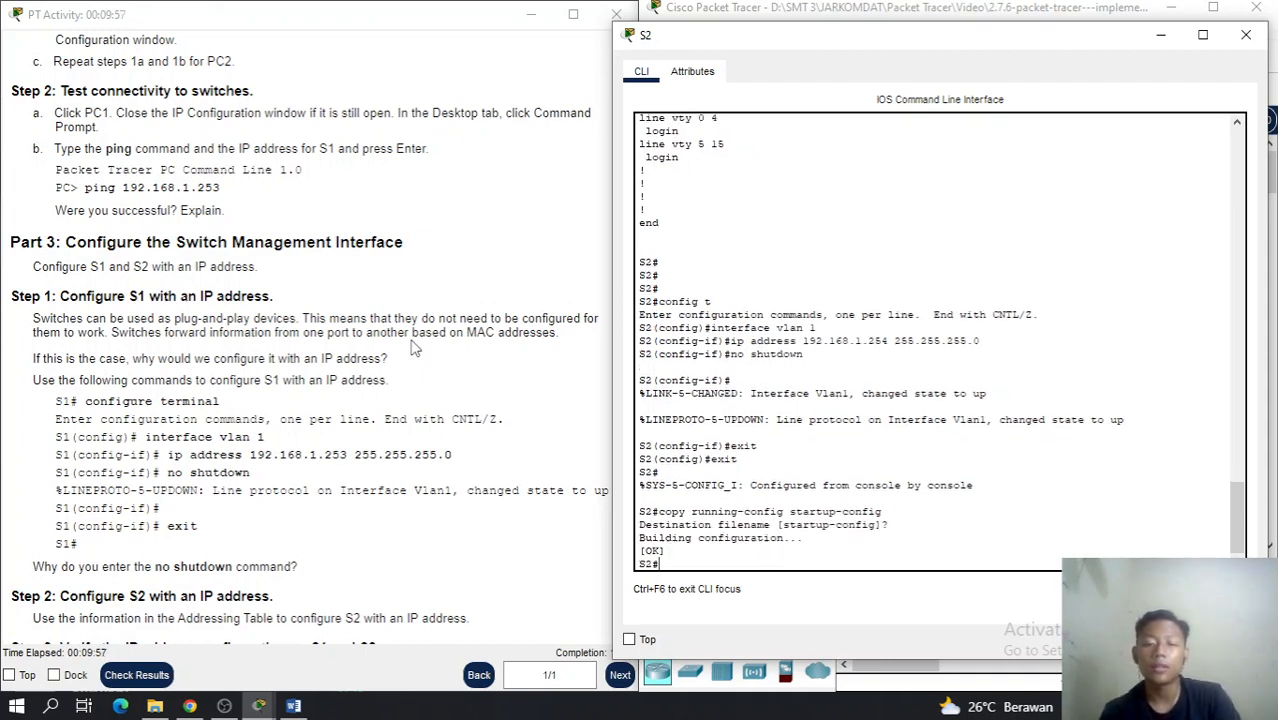
{"action": "key", "text": "Return"}
{"action": "key", "text": "Return"}
{"action": "key", "text": "Return"}
Review S2's running configuration with show run
{"action": "type", "text": "show"}
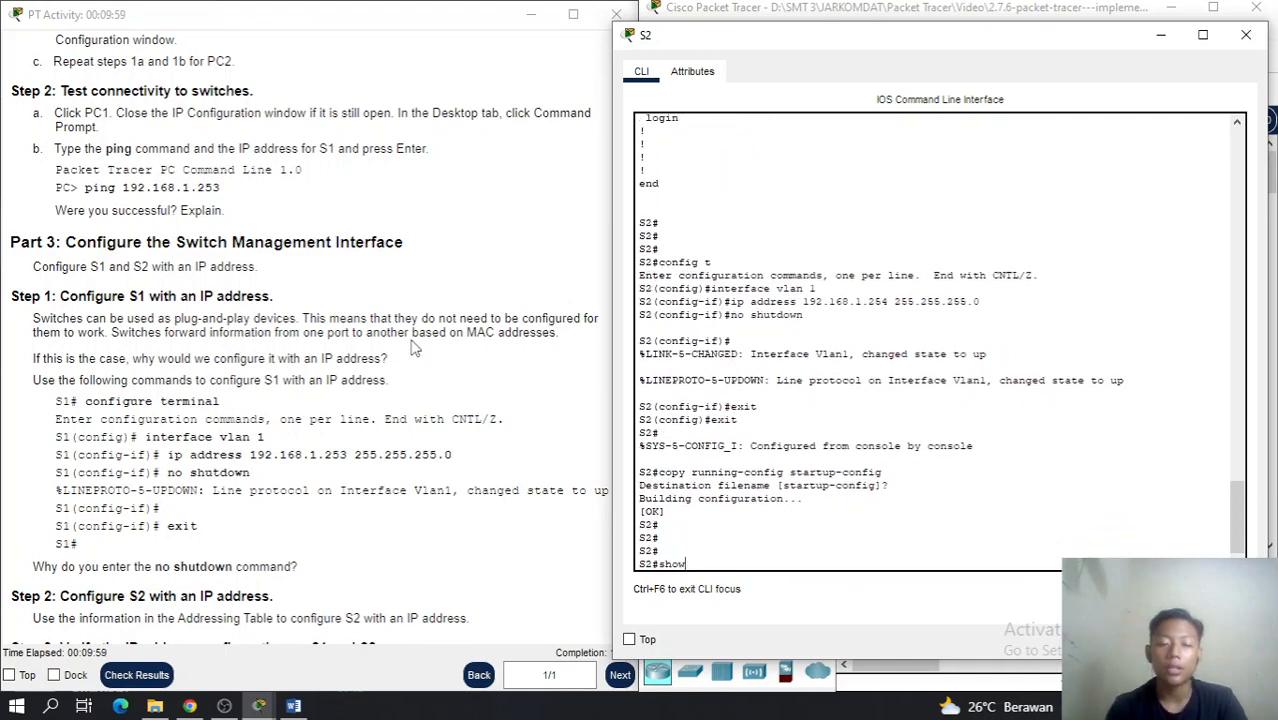
{"action": "type", "text": " run"}
{"action": "key", "text": "Return"}
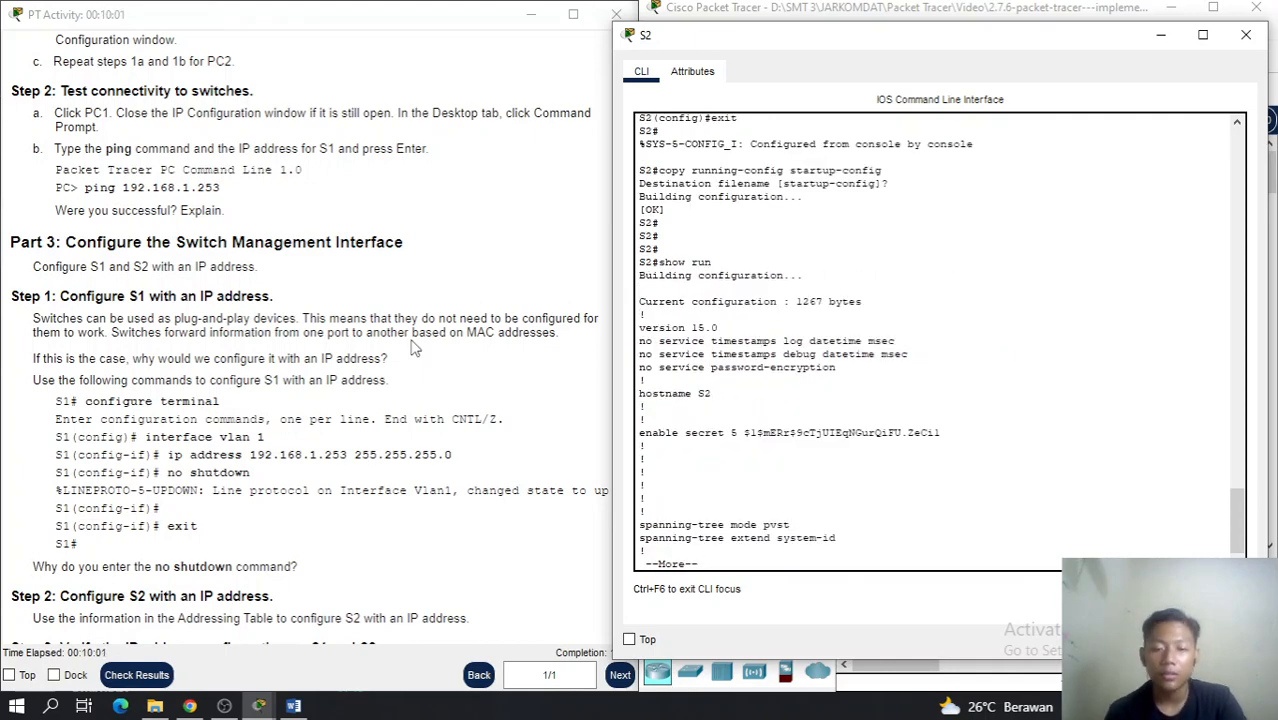
{"action": "key", "text": "space"}
{"action": "key", "text": "space"}
{"action": "key", "text": "space"}
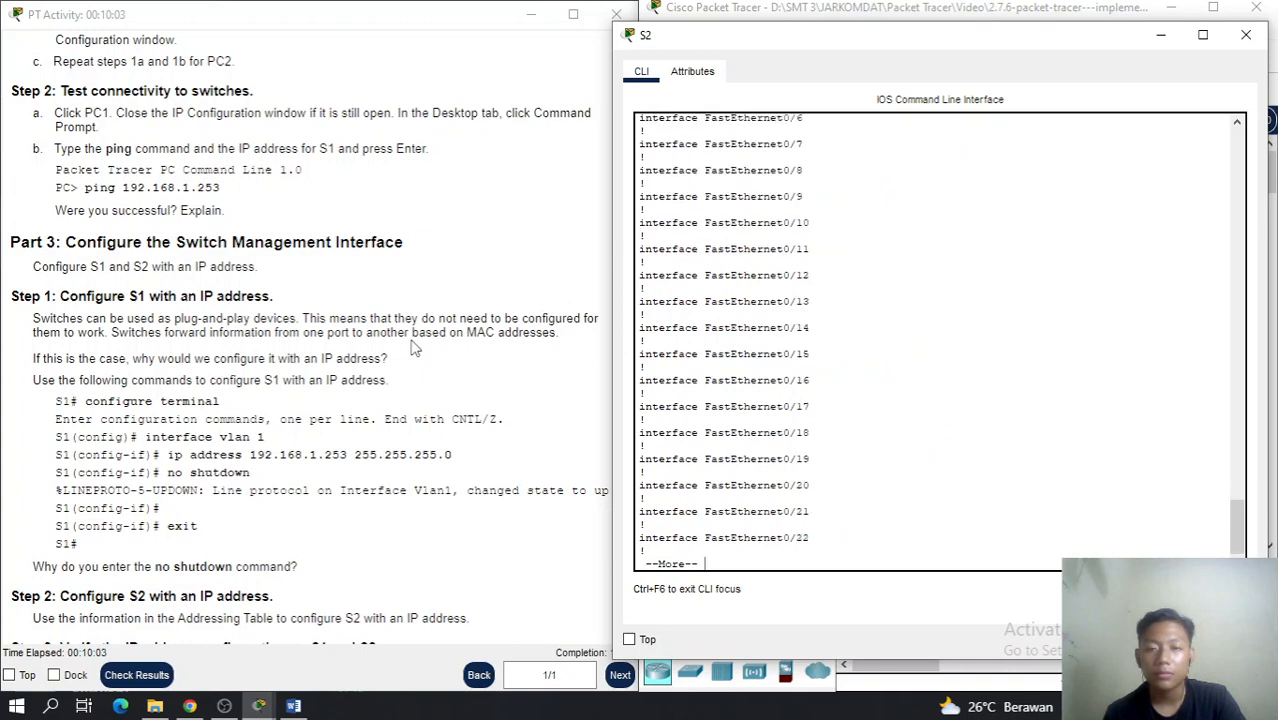
{"action": "key", "text": "space"}
Confirm with show ip int brief that Vlan1 is at 192.168.1.254, then close S2's window
{"action": "type", "text": "show ip "}
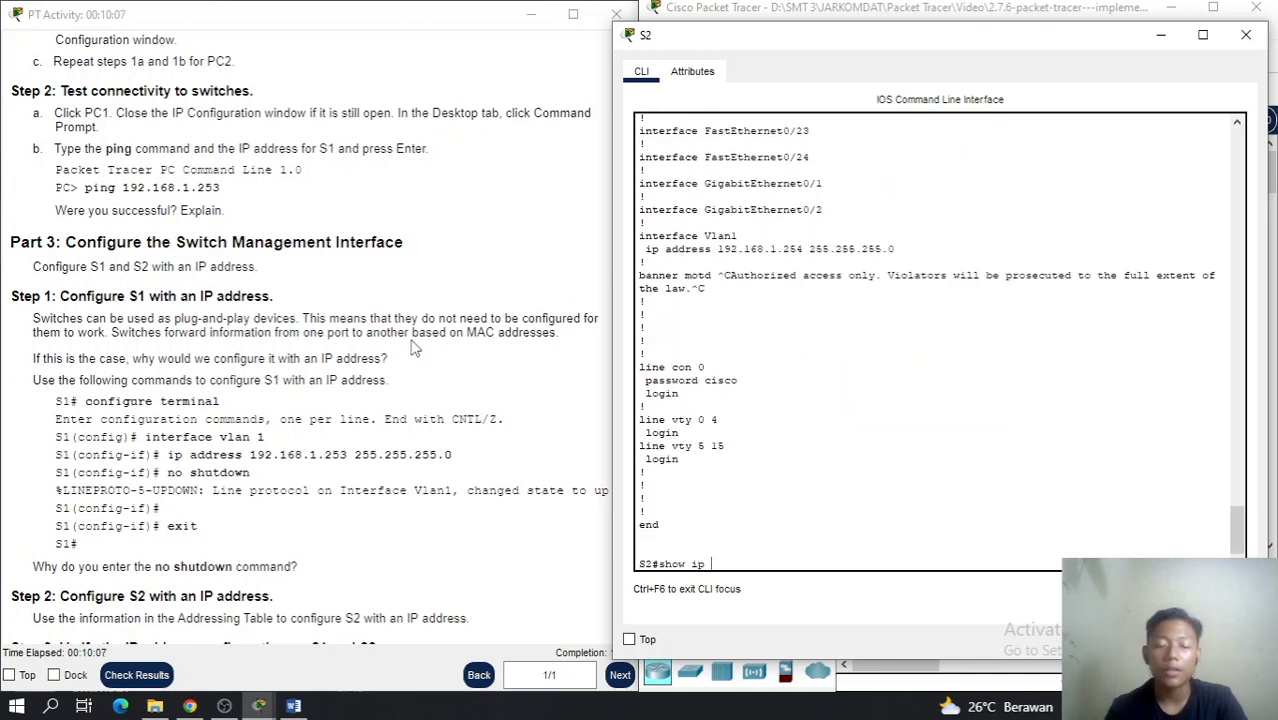
{"action": "type", "text": "int"}
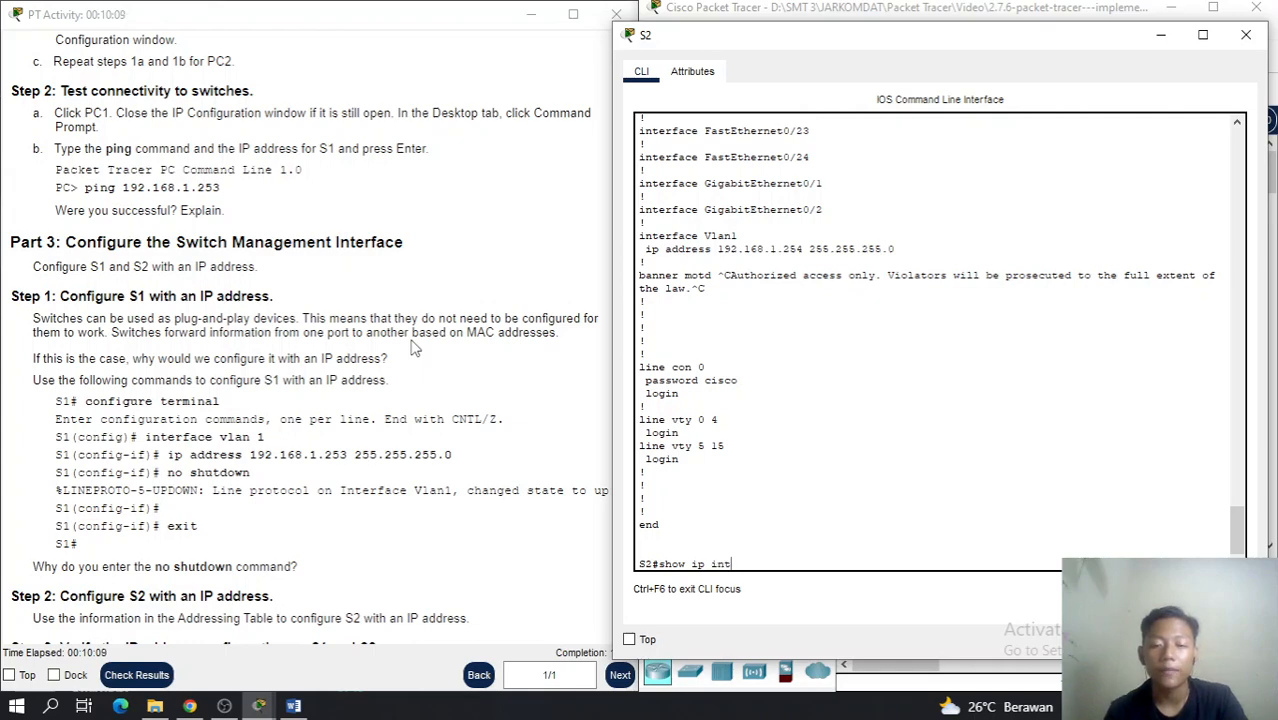
{"action": "type", "text": " brief"}
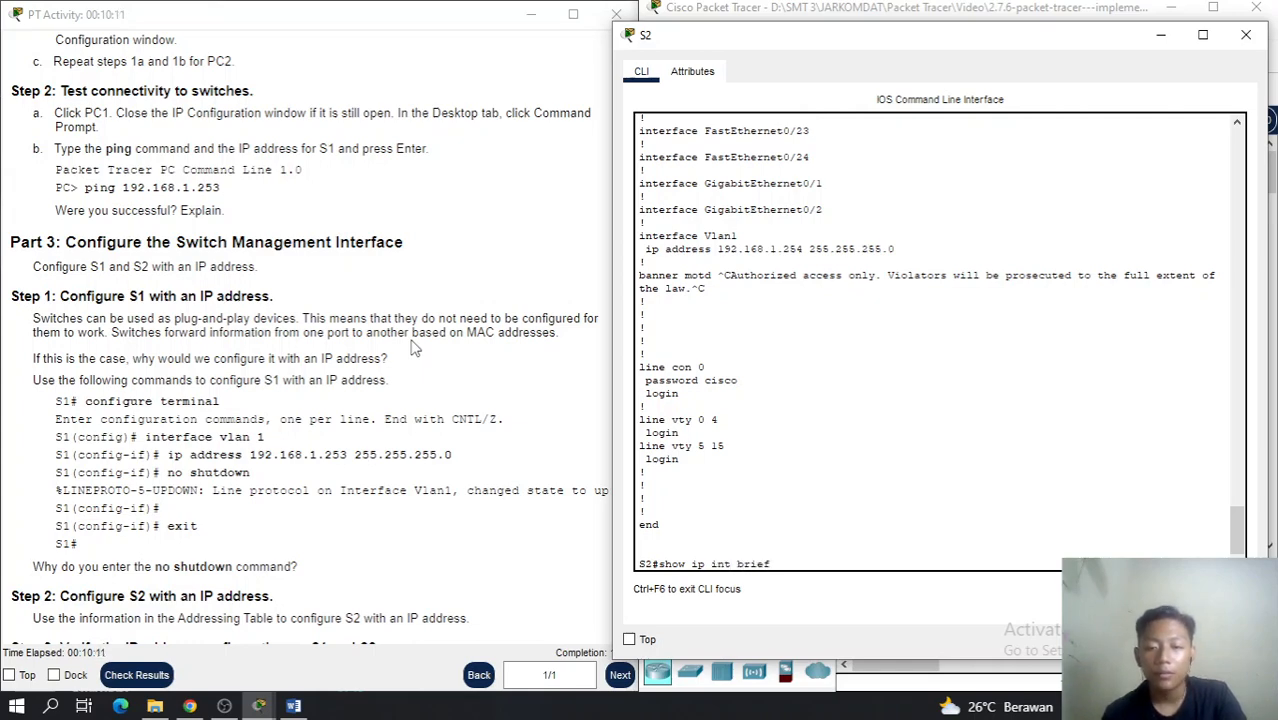
{"action": "key", "text": "Return"}
{"action": "key", "text": "space"}
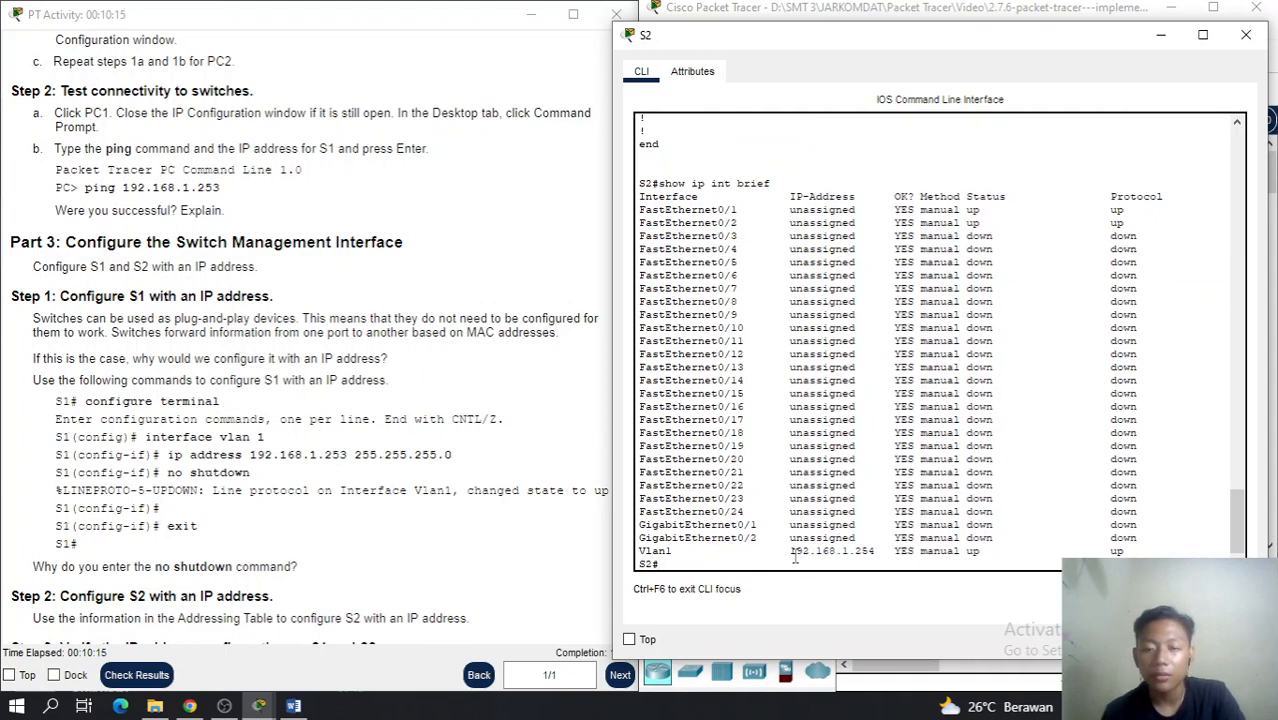
{"action": "left_click_drag", "start_coordinate": [790, 551], "coordinate": [882, 552]}
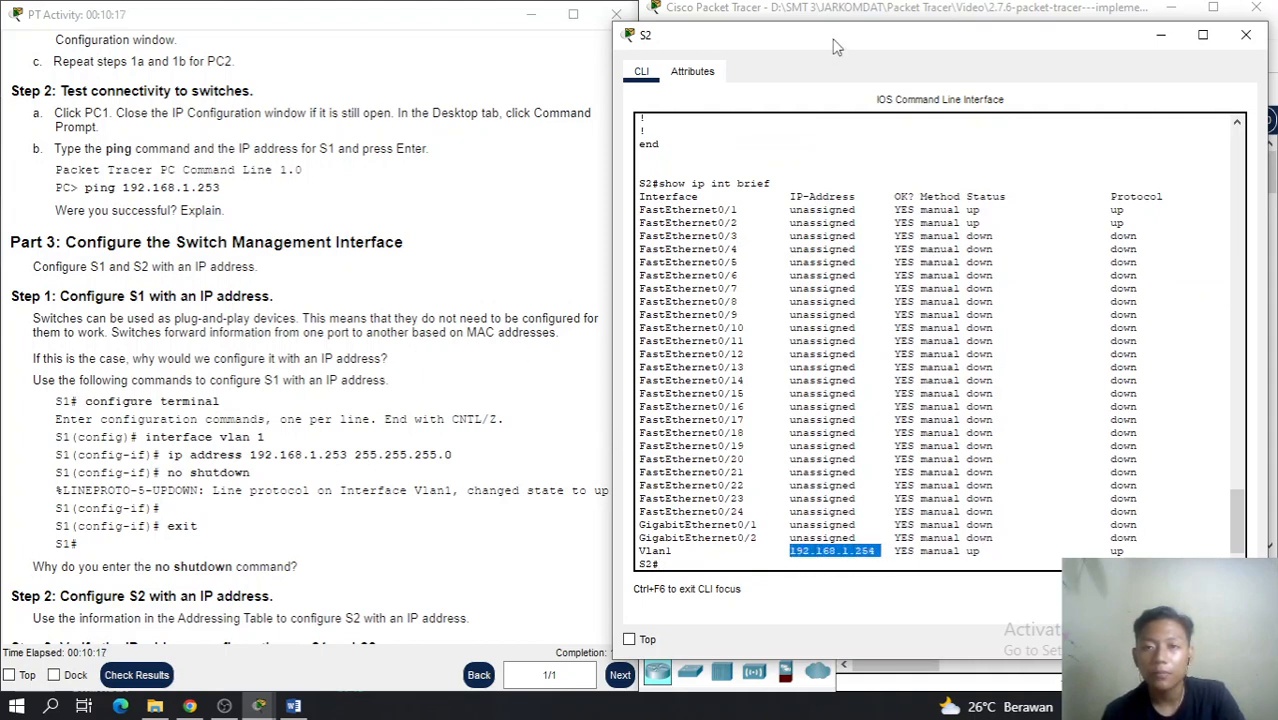
{"action": "left_click_drag", "start_coordinate": [834, 45], "coordinate": [856, 24]}
{"action": "left_click", "coordinate": [1256, 14]}
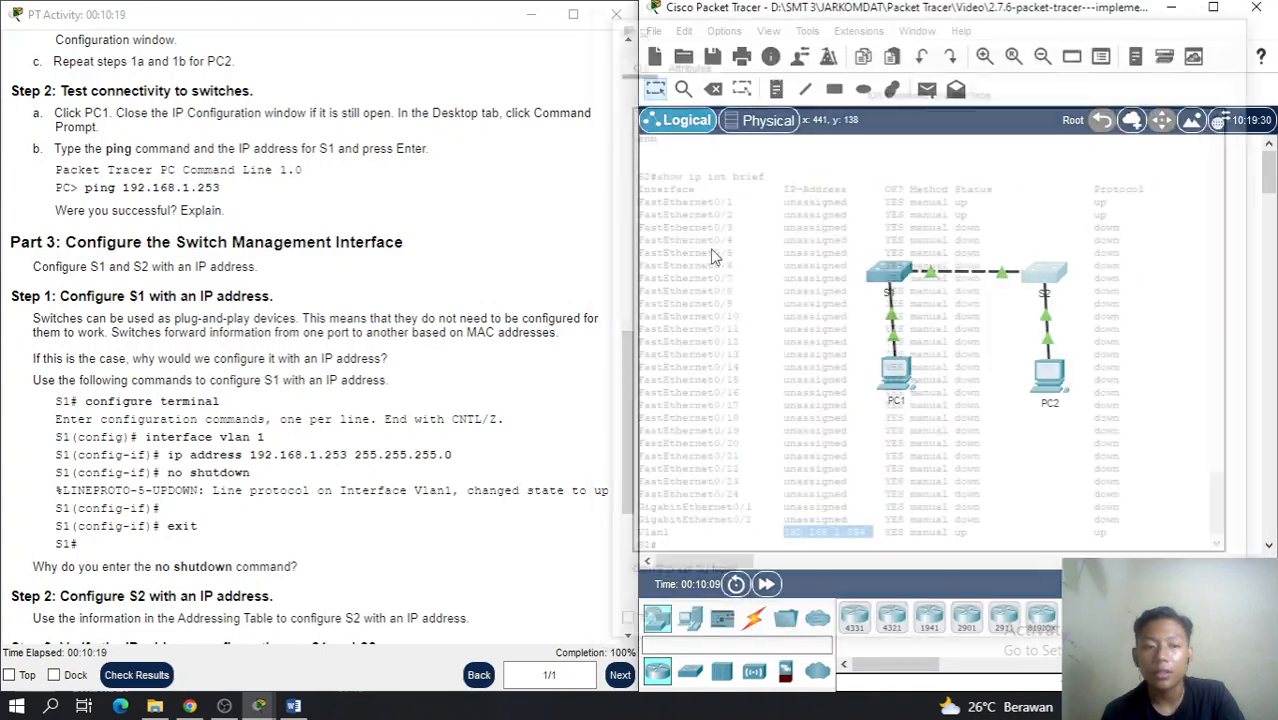
{"action": "scroll", "coordinate": [313, 489], "scroll_direction": "down", "scroll_amount": 3}
{"action": "scroll", "coordinate": [313, 489], "scroll_direction": "down", "scroll_amount": 7}
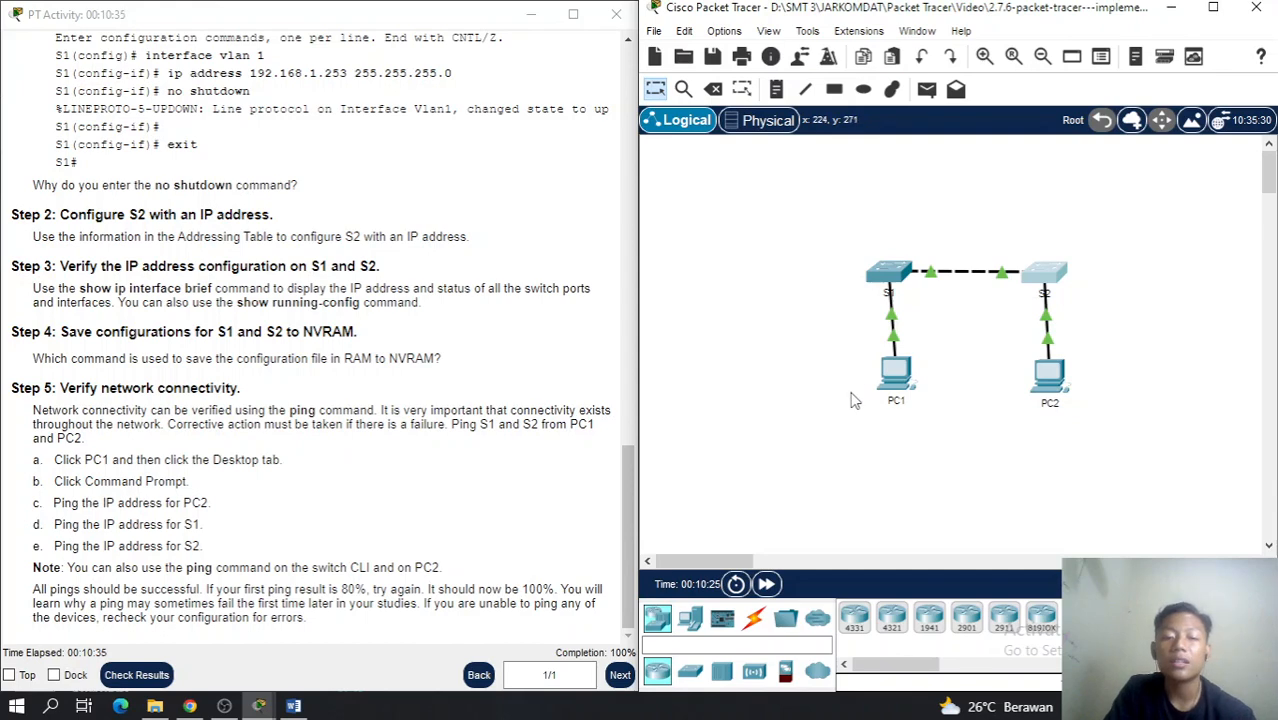
From PC1's Command Prompt, ping PC2 at 192.168.1.2
{"action": "left_click", "coordinate": [893, 383]}
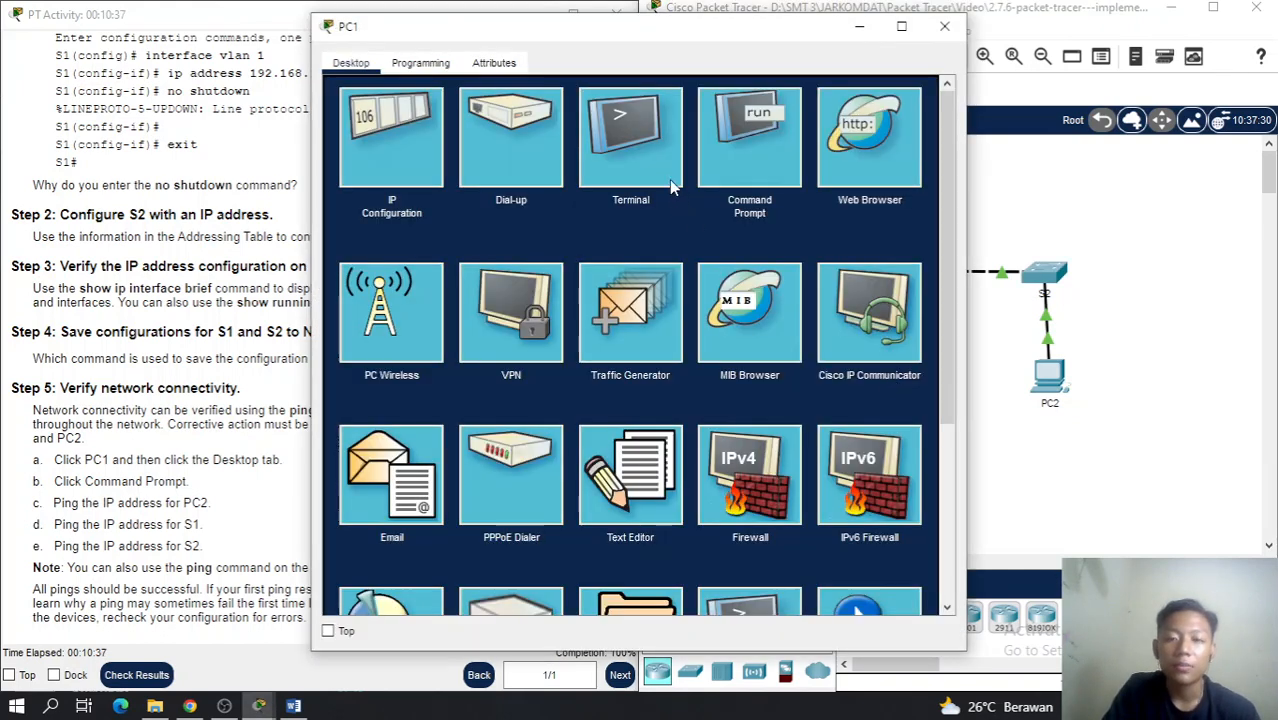
{"action": "left_click_drag", "start_coordinate": [672, 38], "coordinate": [966, 27]}
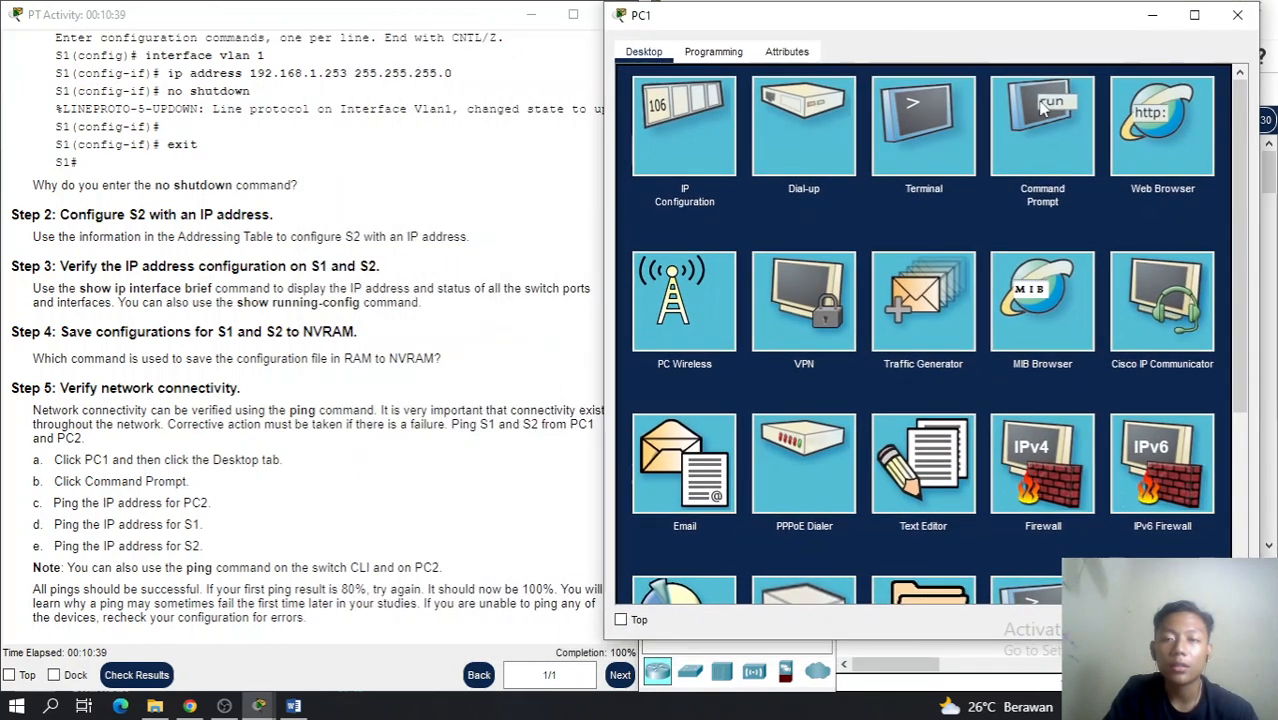
{"action": "left_click", "coordinate": [1043, 126]}
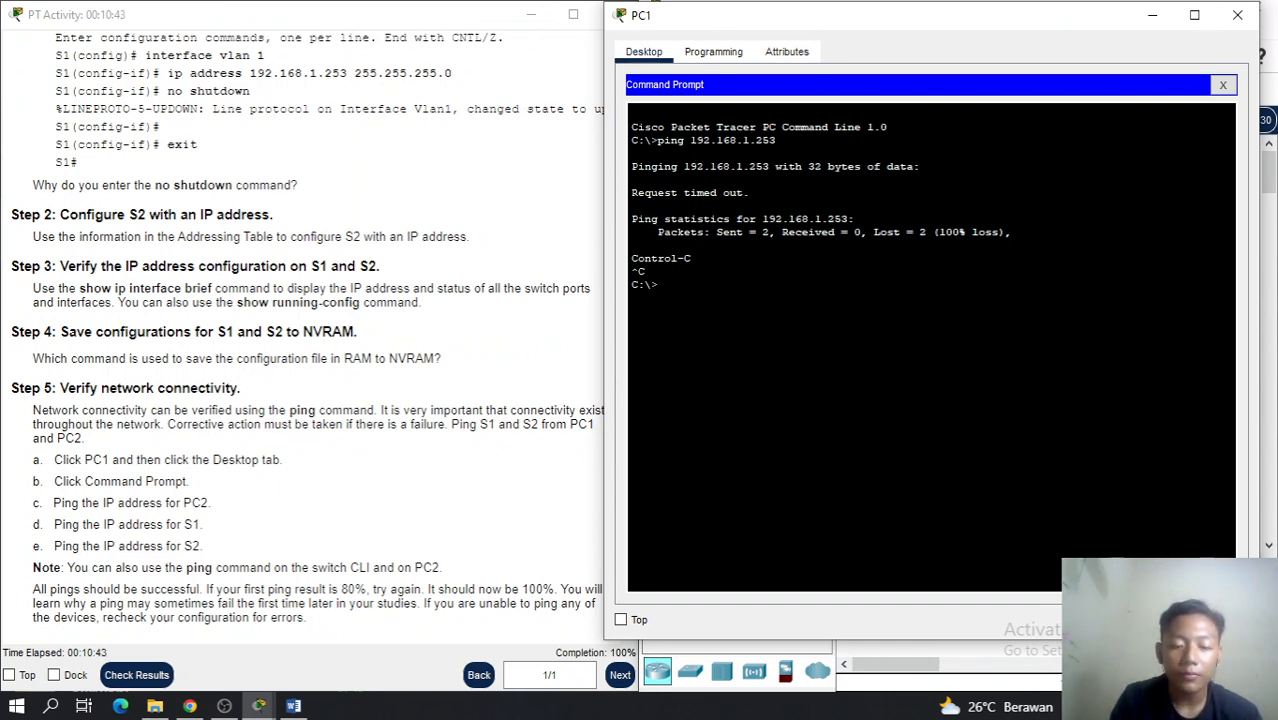
{"action": "type", "text": "ping"}
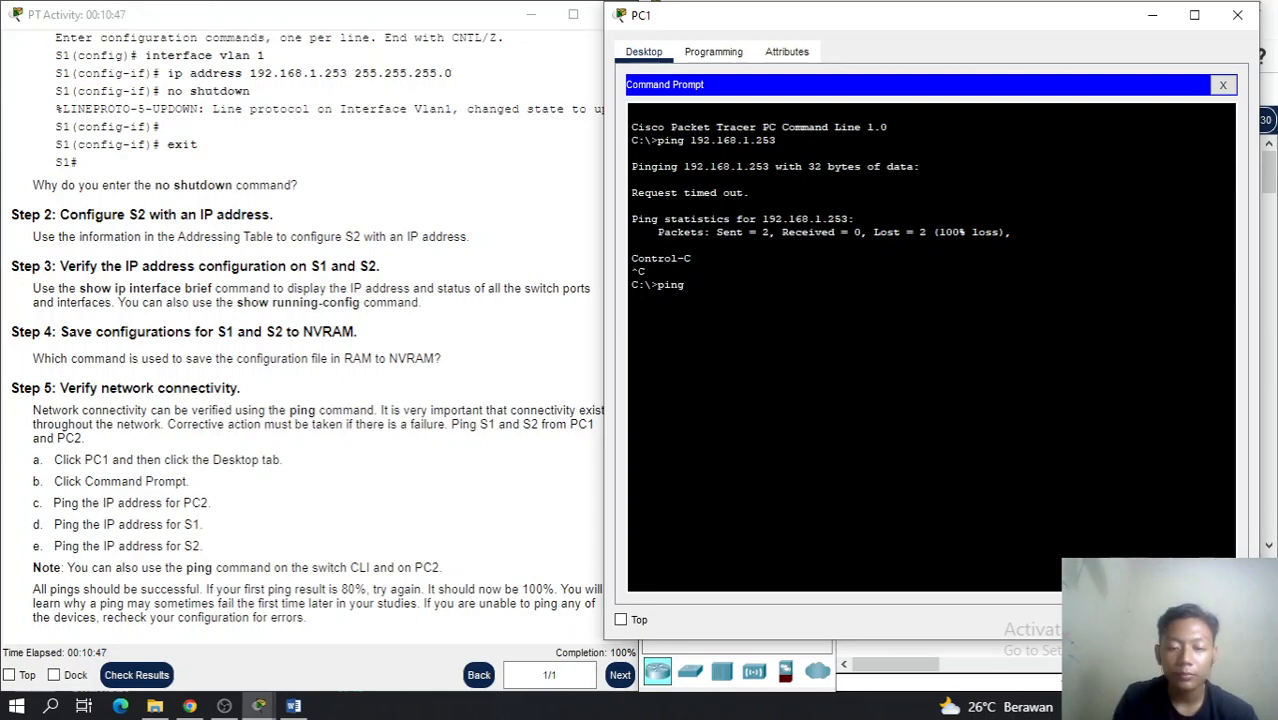
{"action": "scroll", "coordinate": [480, 344], "scroll_direction": "up", "scroll_amount": 10}
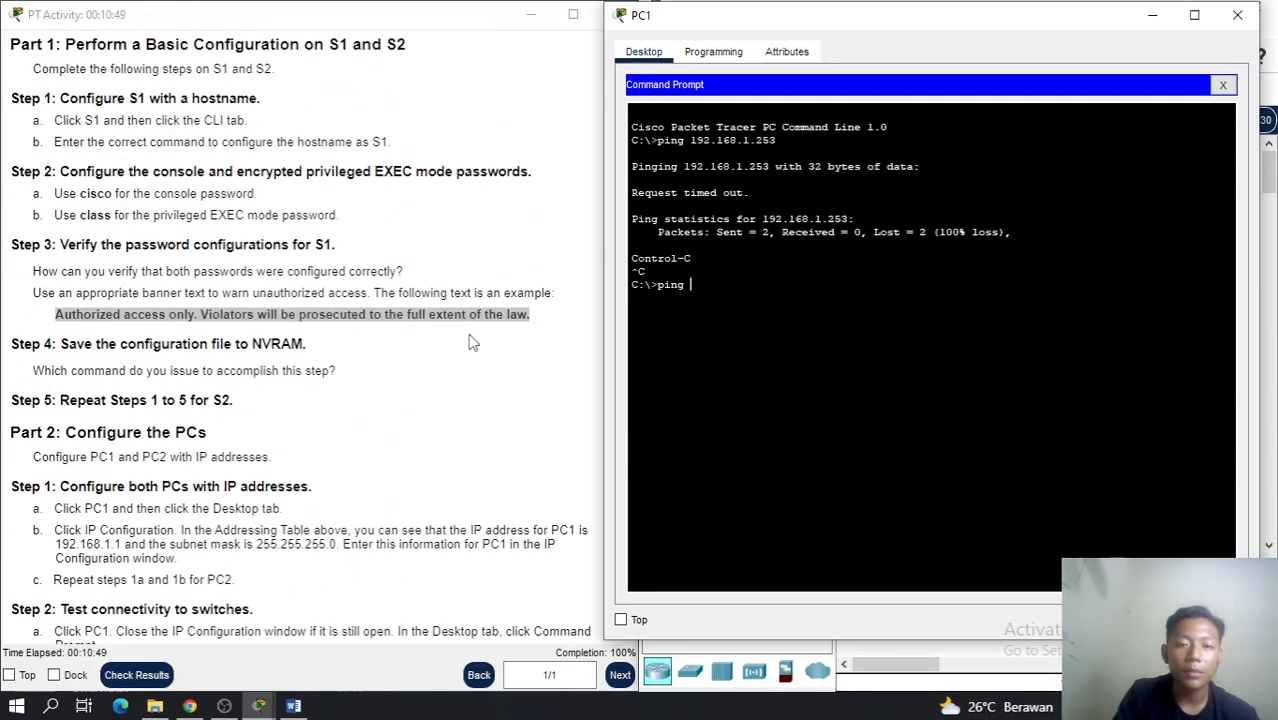
{"action": "scroll", "coordinate": [473, 343], "scroll_direction": "up", "scroll_amount": 6}
{"action": "type", "text": "192.1"}
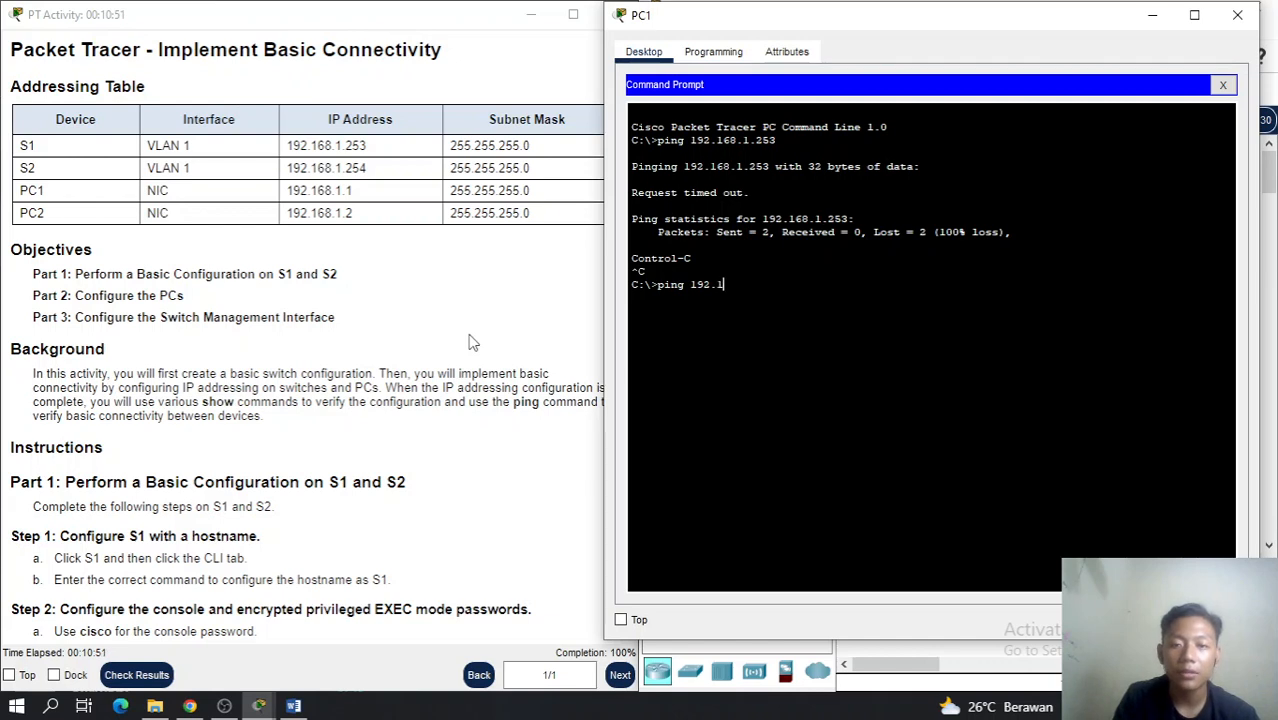
{"action": "type", "text": "68."}
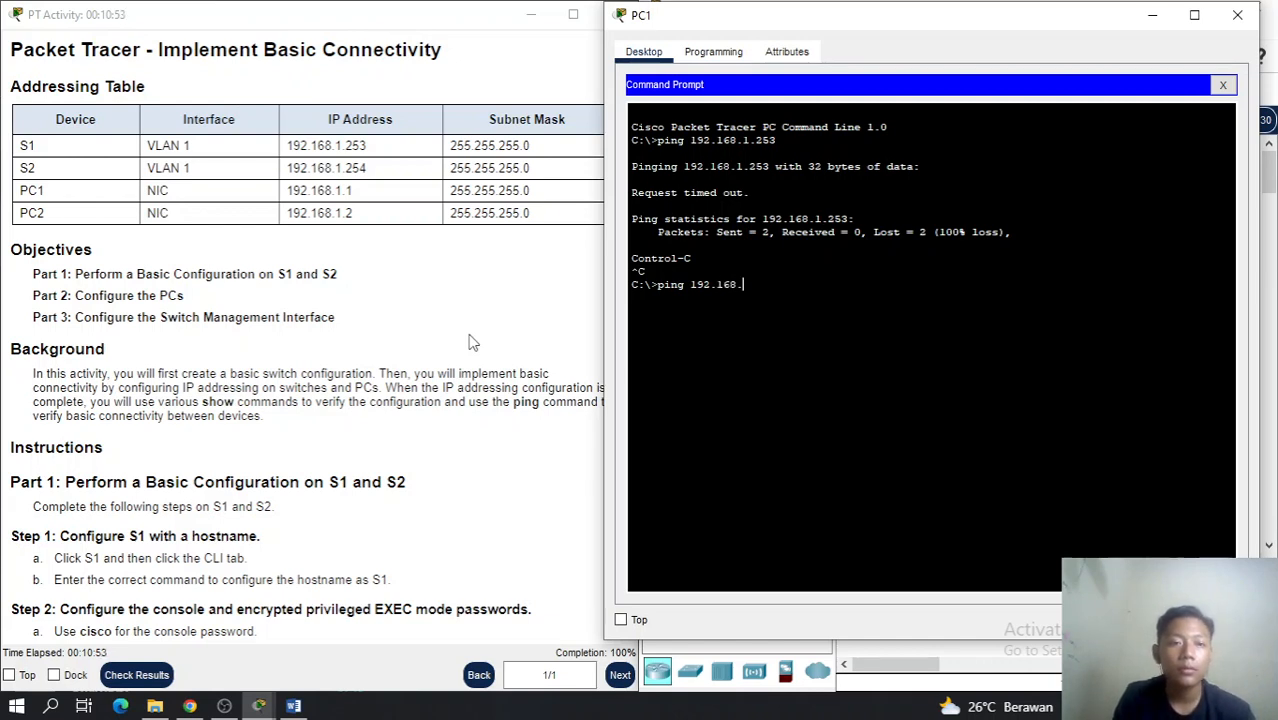
{"action": "type", "text": "1.2"}
{"action": "key", "text": "Return"}
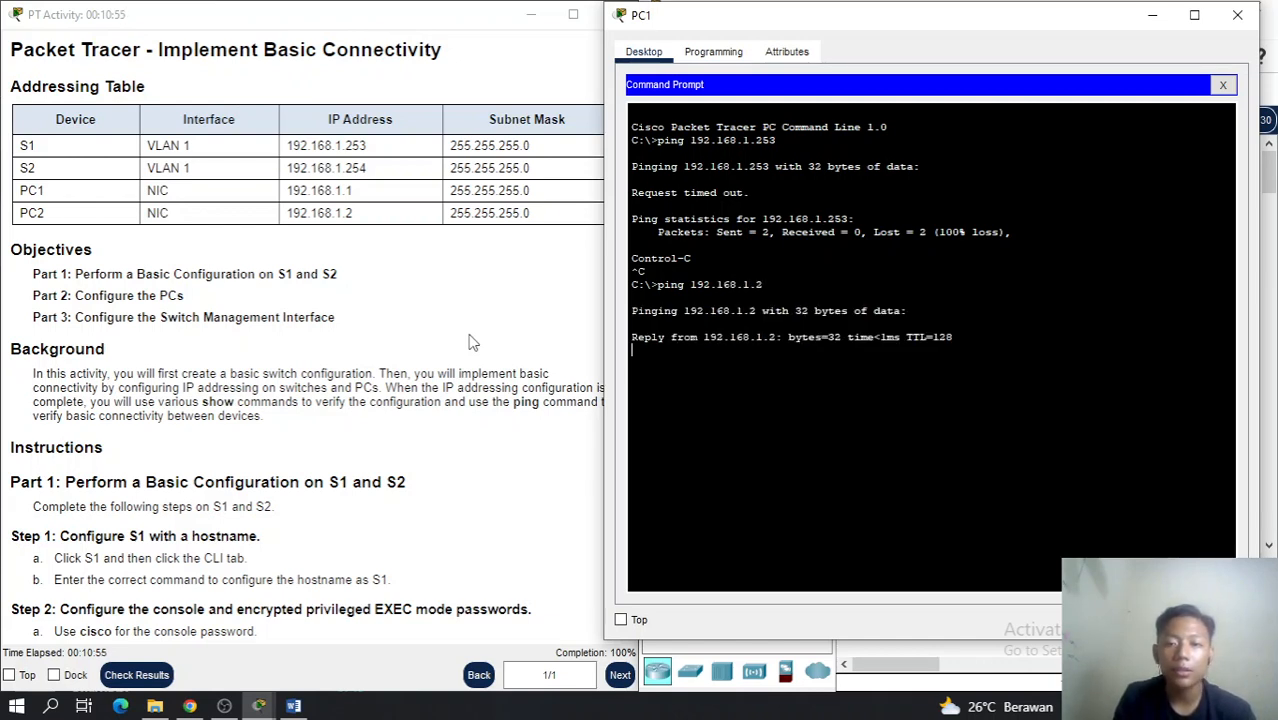
{"action": "key", "text": "ctrl+c"}
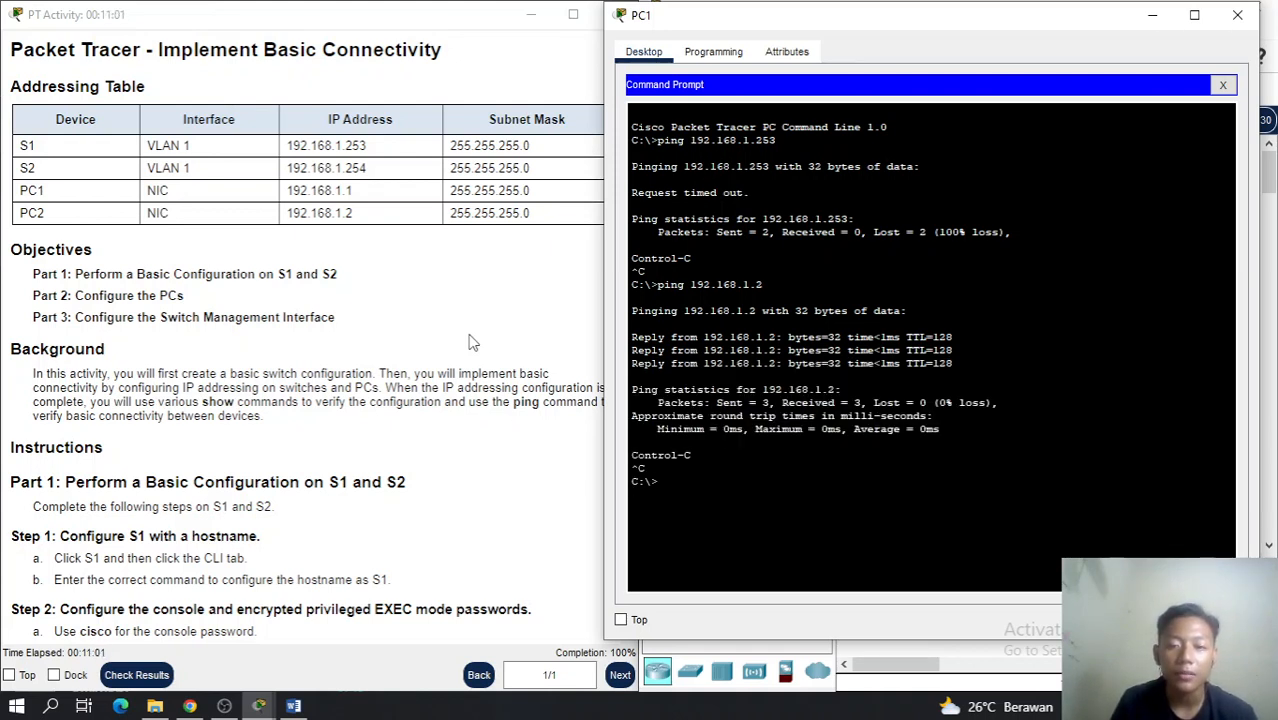
Ping S1 at 192.168.1.253 from PC1, running it twice
{"action": "key", "text": "Up"}
{"action": "type", "text": "53"}
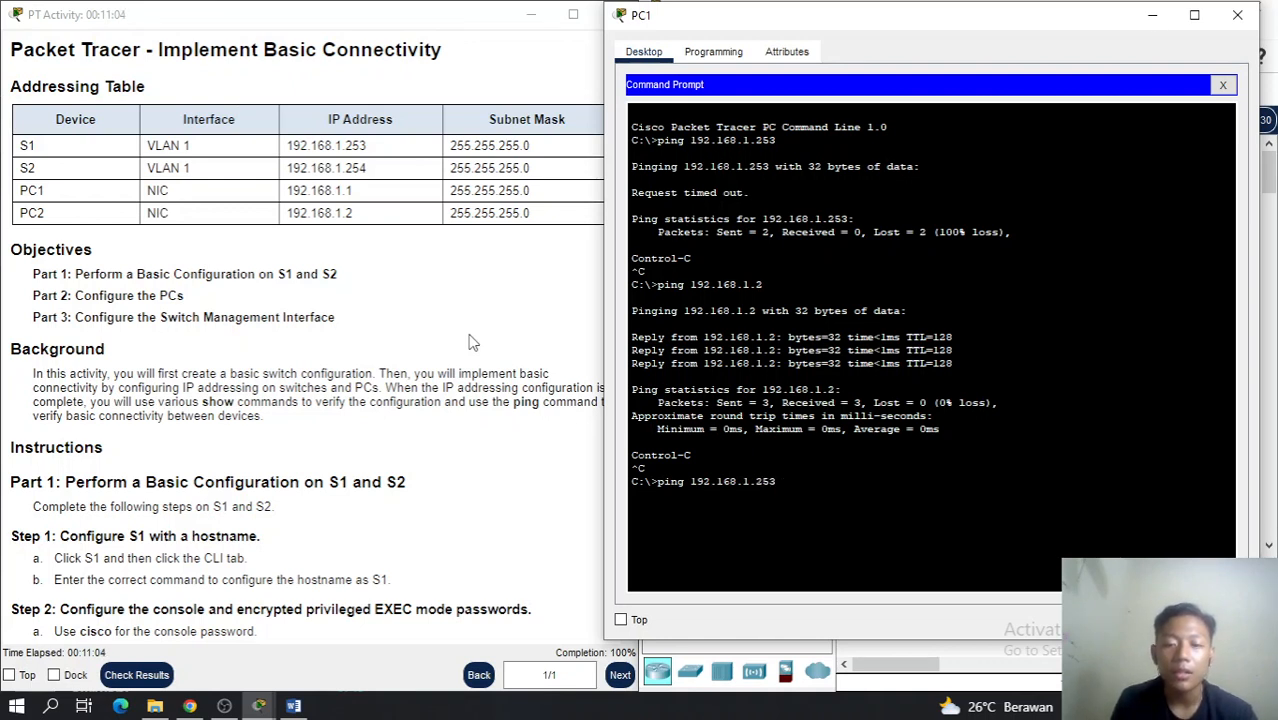
{"action": "key", "text": "Return"}
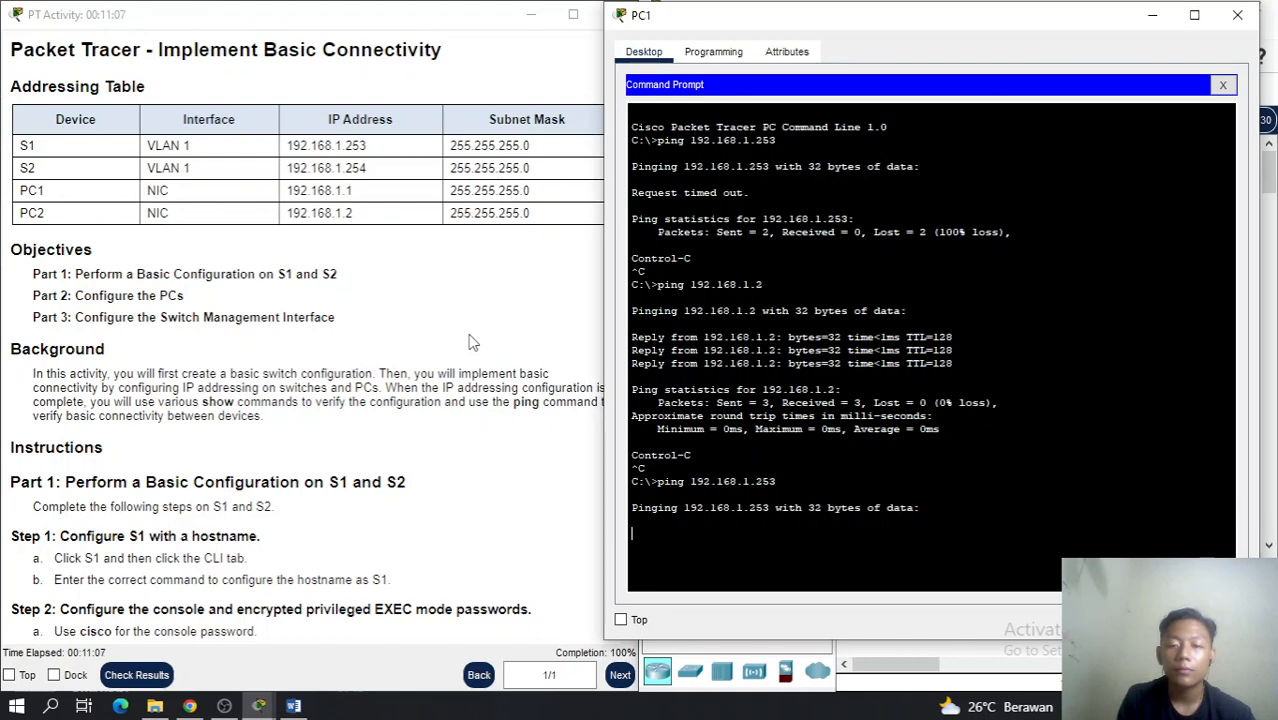
{"action": "scroll", "coordinate": [510, 437], "scroll_direction": "down", "scroll_amount": 10}
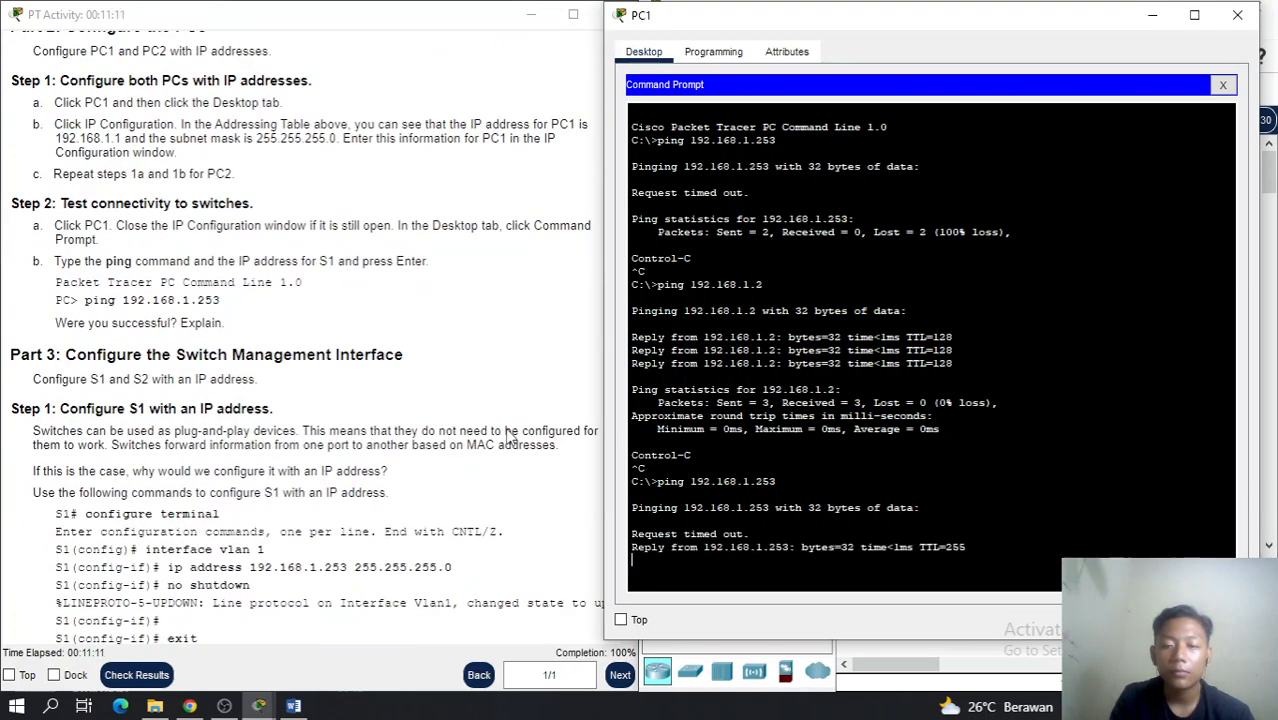
{"action": "scroll", "coordinate": [510, 437], "scroll_direction": "down", "scroll_amount": 4}
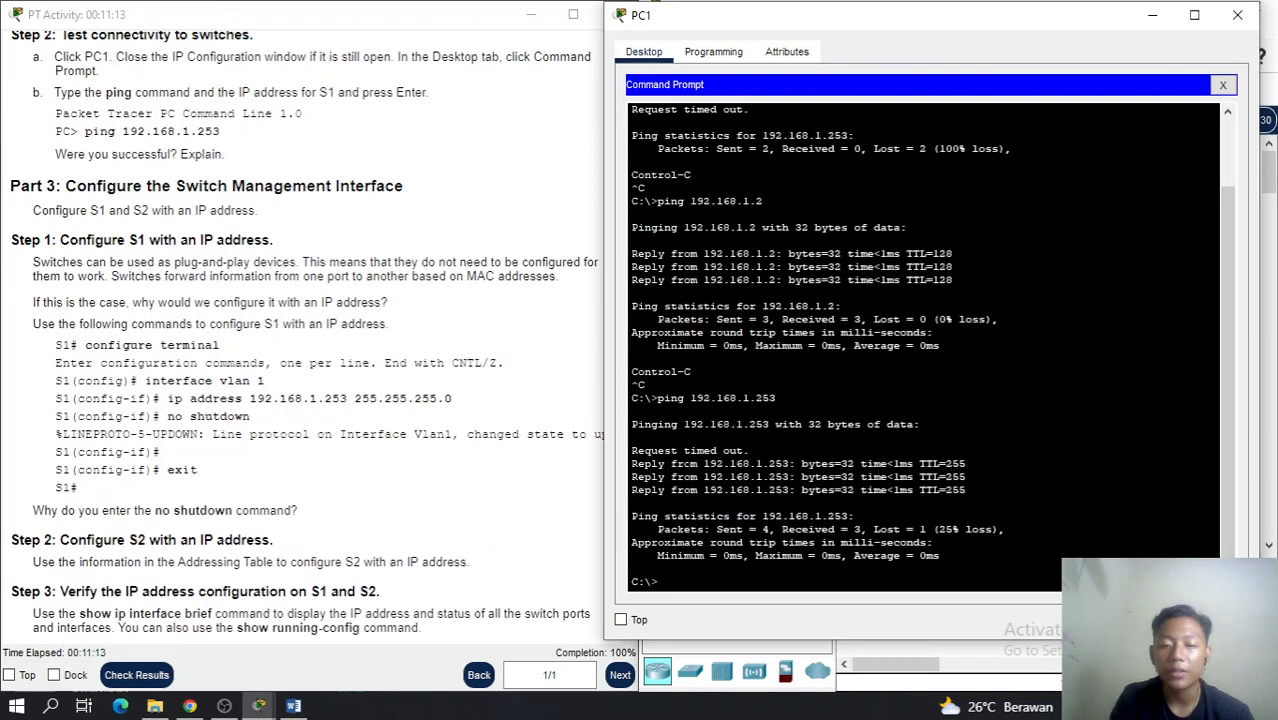
{"action": "key", "text": "Up"}
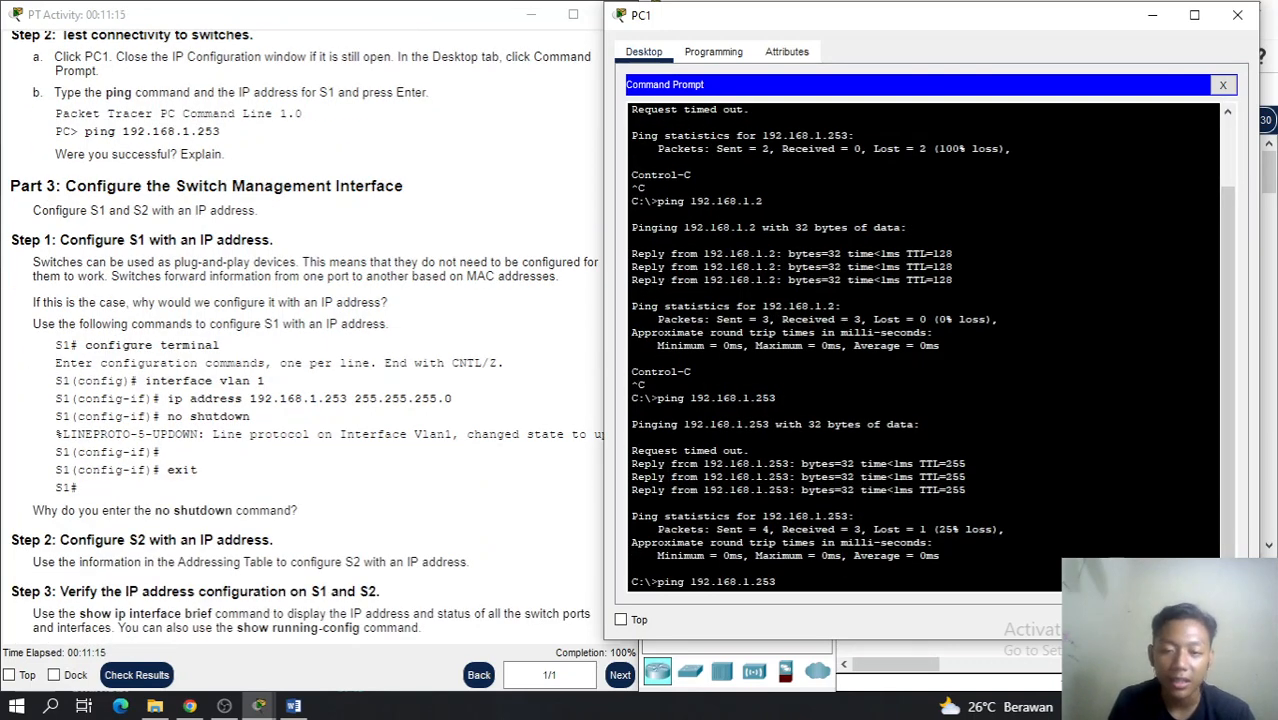
{"action": "key", "text": "Return"}
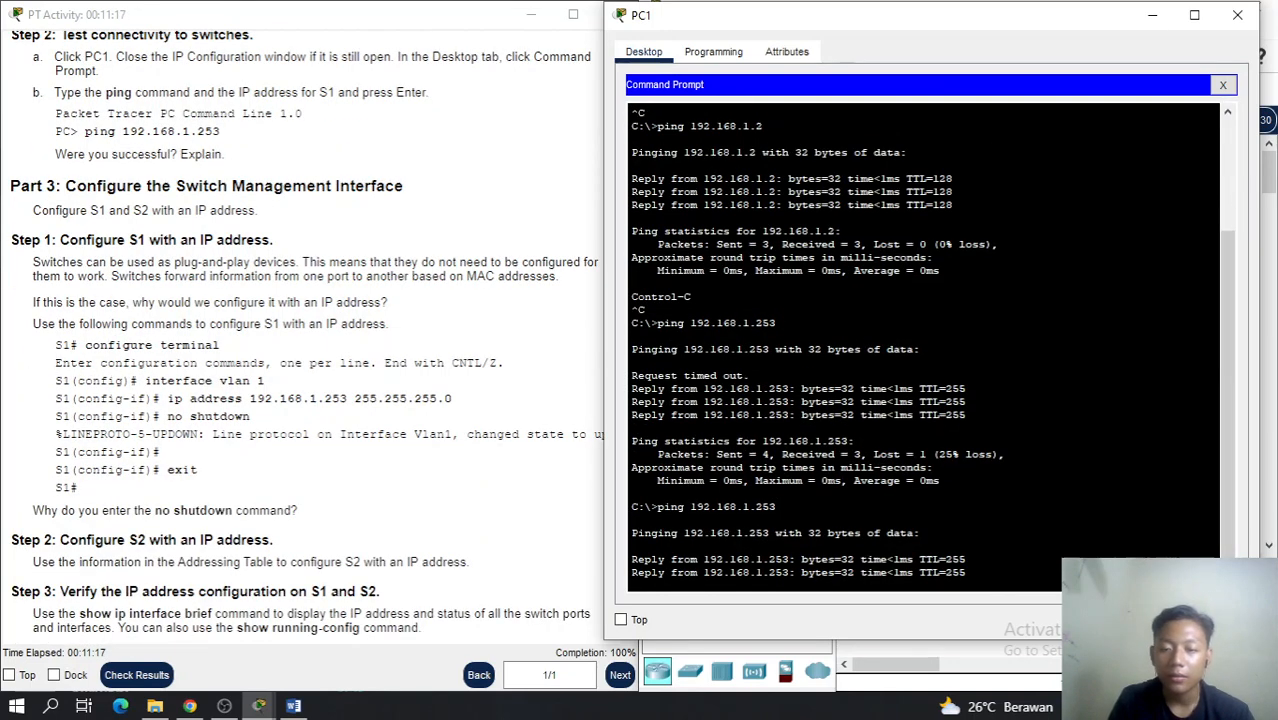
{"action": "key", "text": "ctrl+c"}
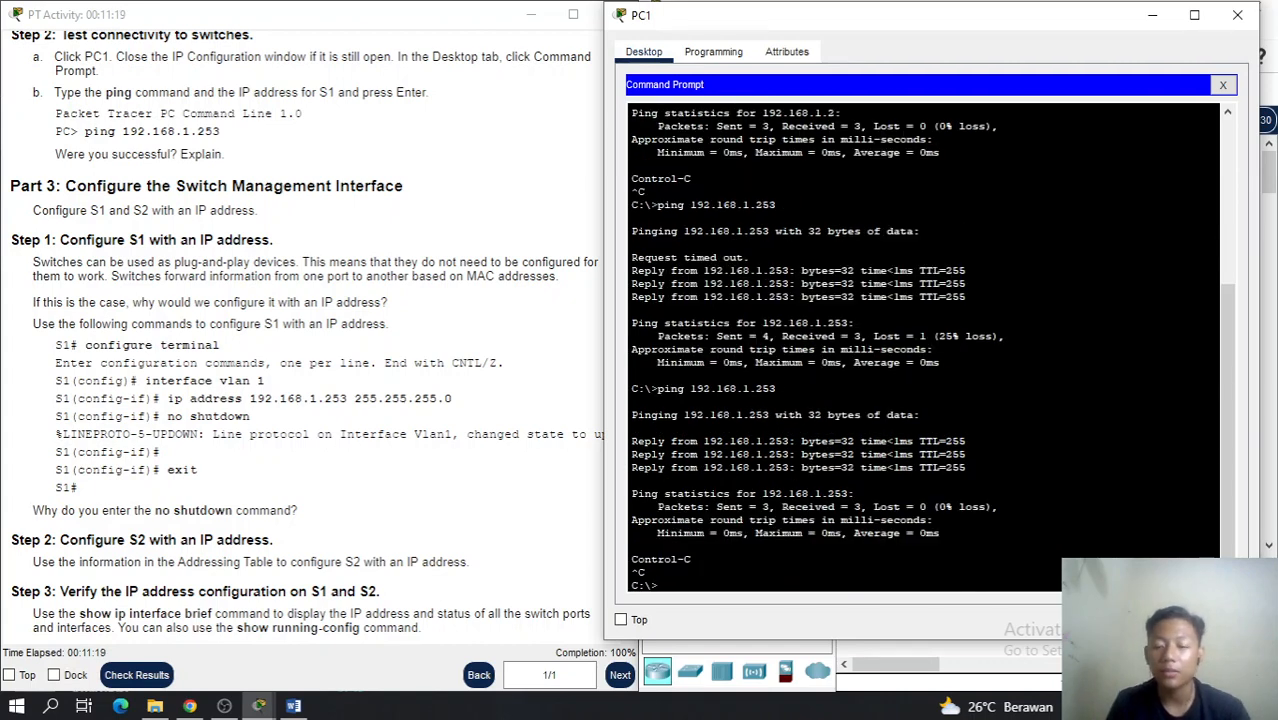
Ping S2 at 192.168.1.254 from PC1, running it twice
{"action": "key", "text": "Up"}
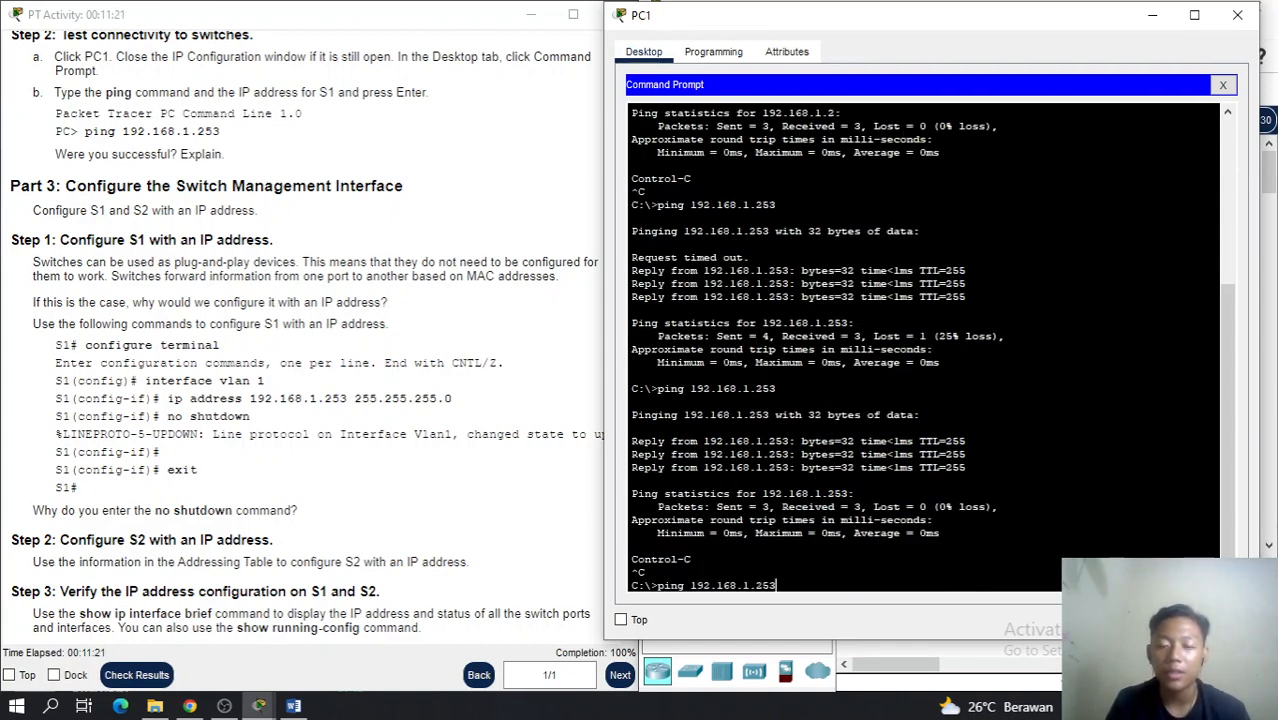
{"action": "key", "text": "BackSpace"}
{"action": "type", "text": "4"}
{"action": "key", "text": "Return"}
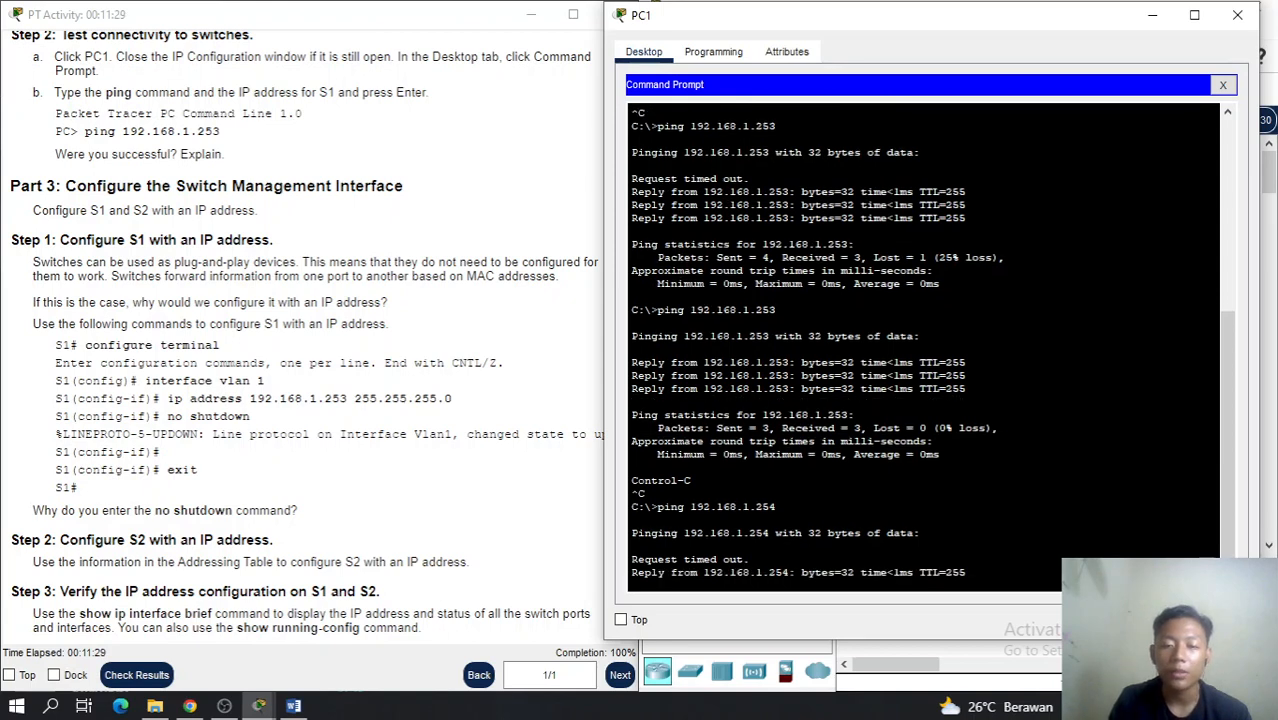
{"action": "key", "text": "Return"}
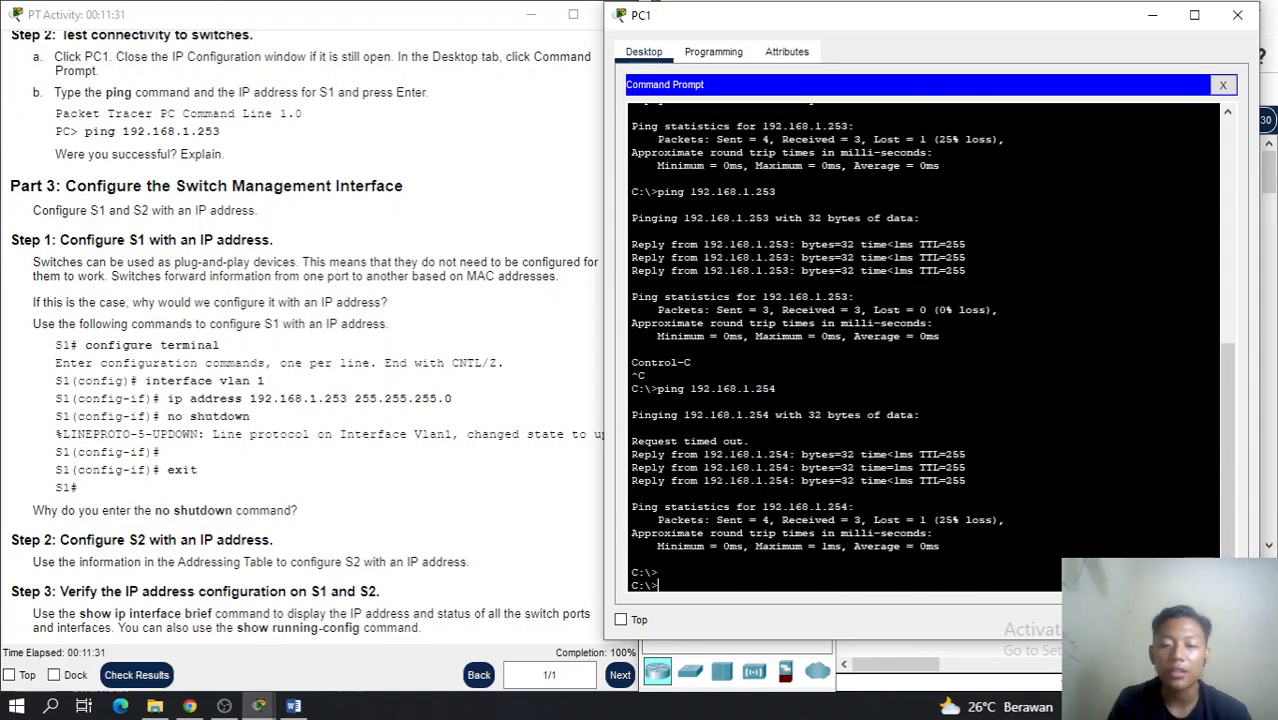
{"action": "key", "text": "Up"}
{"action": "key", "text": "Return"}
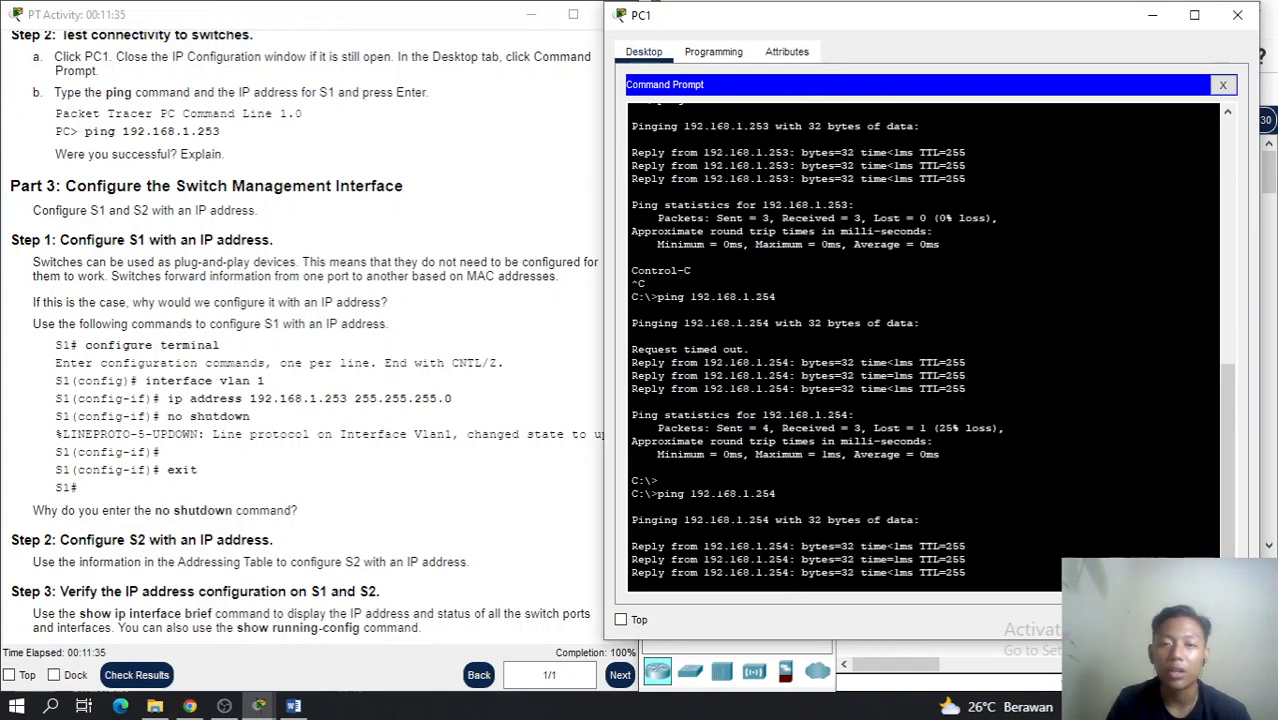
Close PC1, then from PC2's Command Prompt ping PC1 at 192.168.1.1
{"action": "left_click", "coordinate": [1237, 17]}
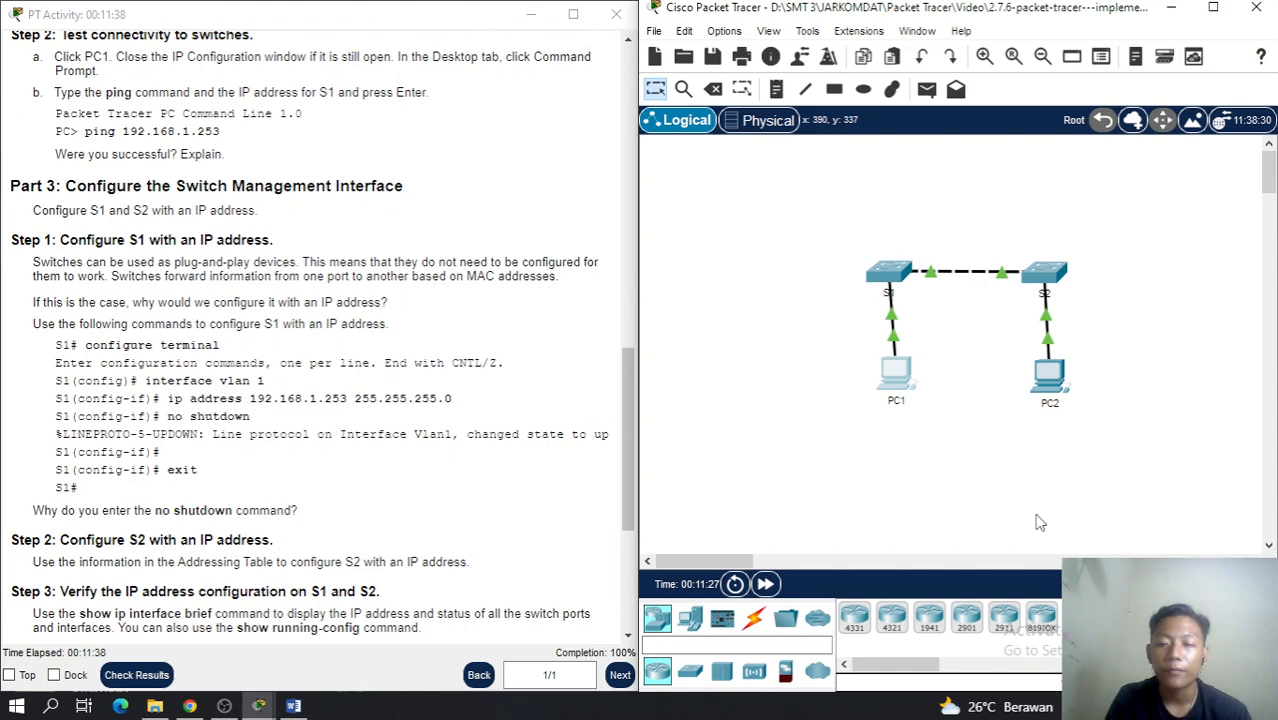
{"action": "left_click", "coordinate": [1043, 283]}
{"action": "left_click", "coordinate": [1050, 385]}
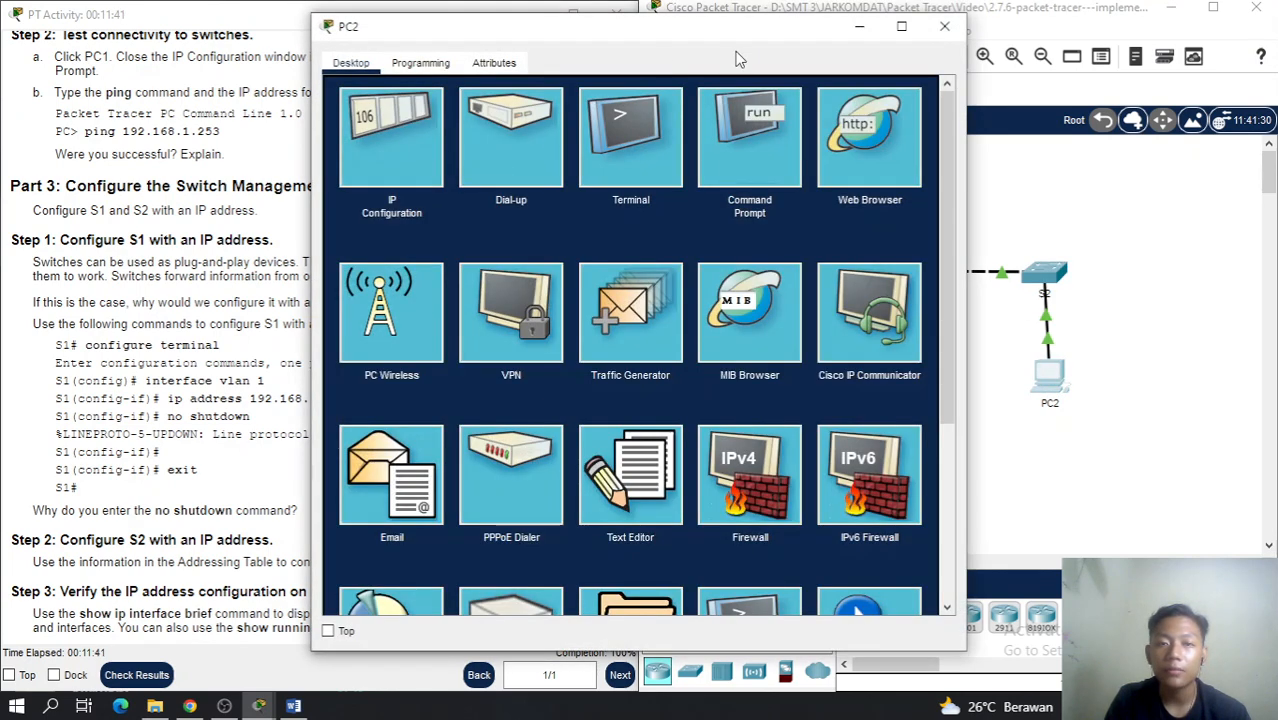
{"action": "left_click", "coordinate": [740, 146]}
{"action": "type", "text": "ping"}
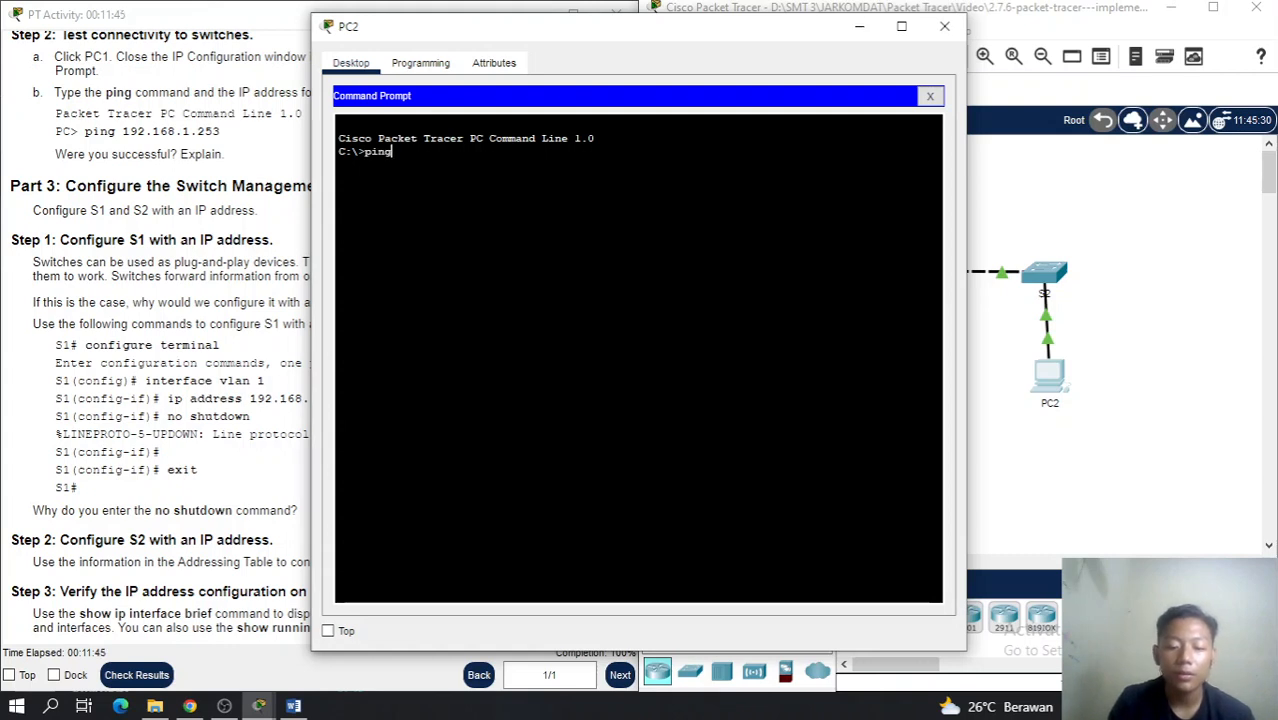
{"action": "type", "text": " 192.168.1"}
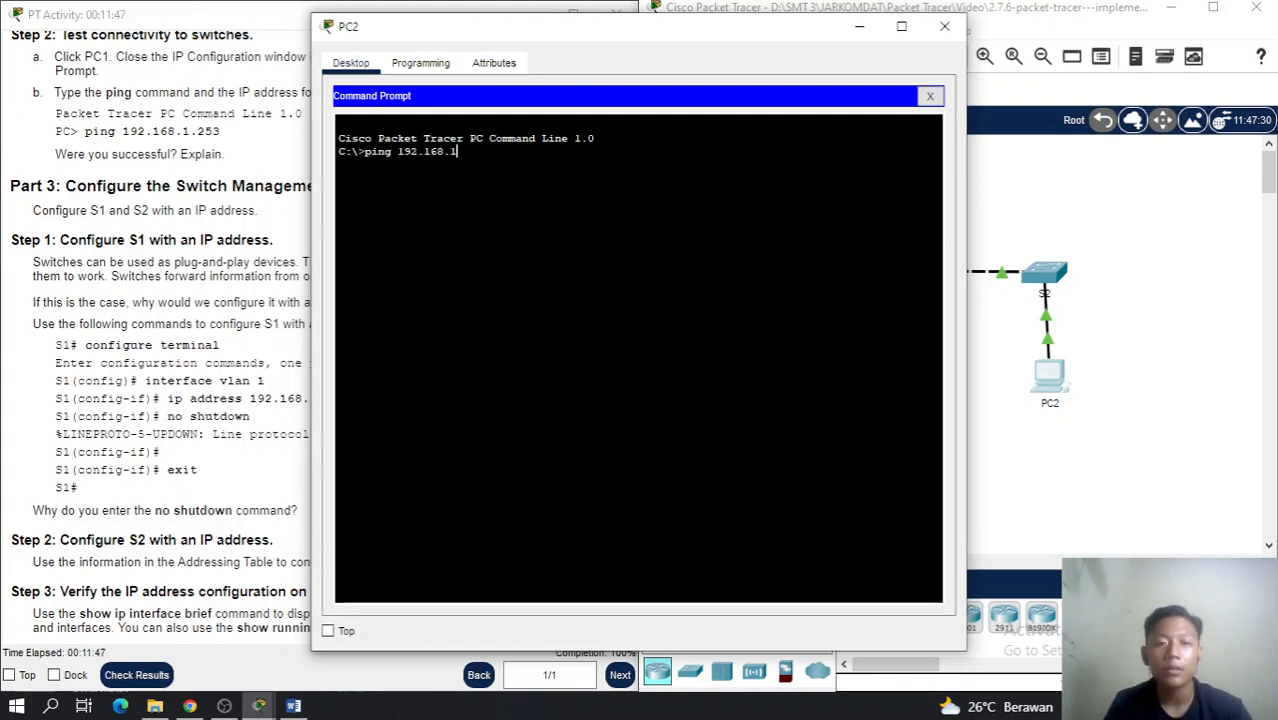
{"action": "type", "text": ".1"}
{"action": "key", "text": "Return"}
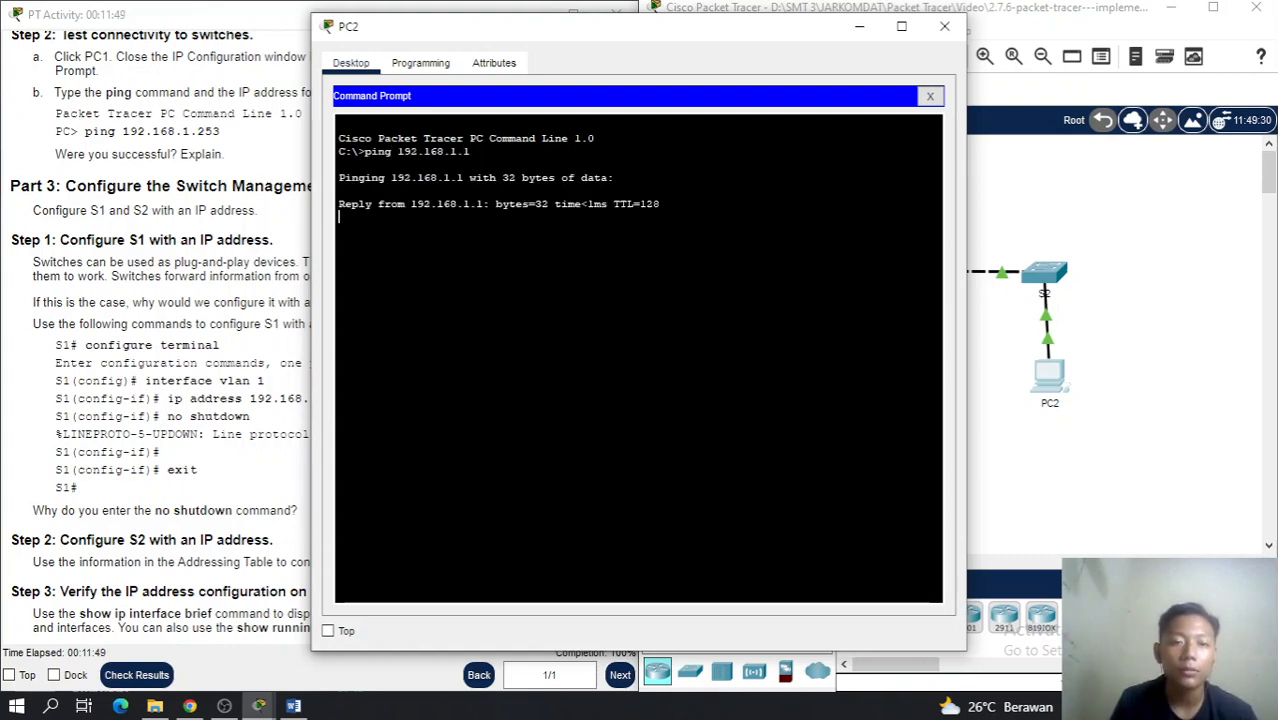
{"action": "key", "text": "ctrl+c"}
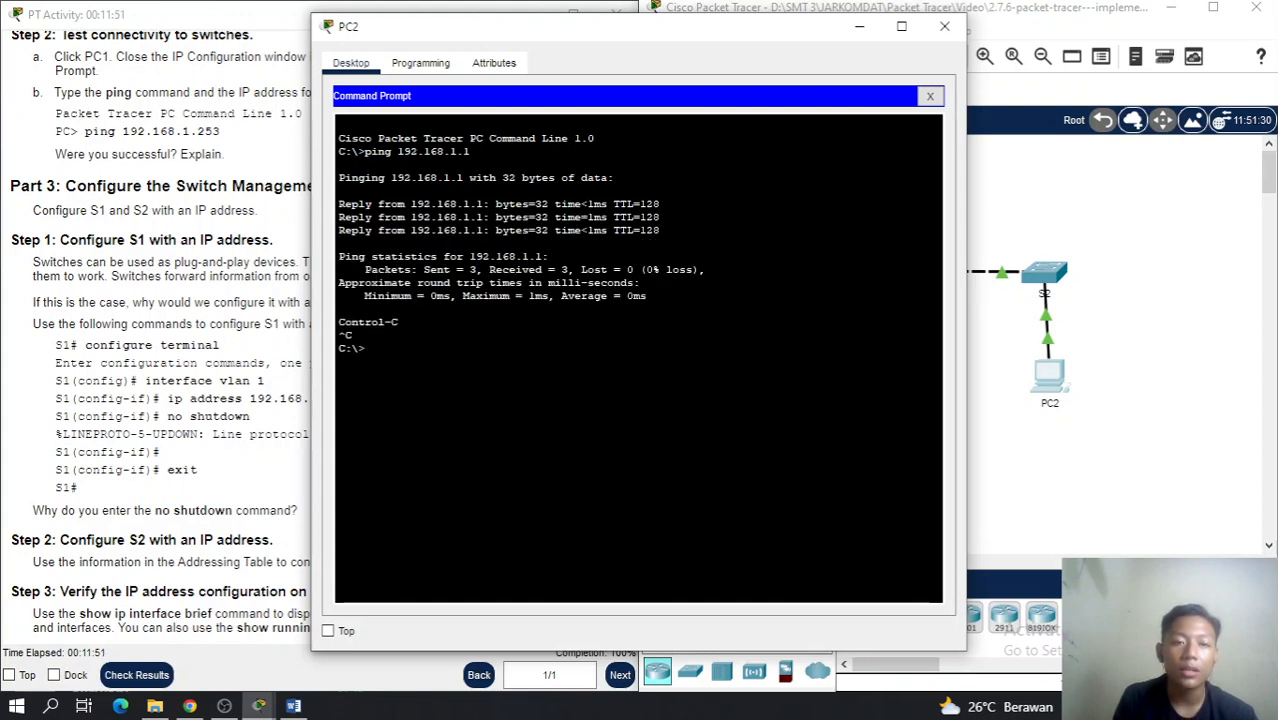
Ping S1 at 192.168.1.253 from PC2, running it twice
{"action": "type", "text": "ping"}
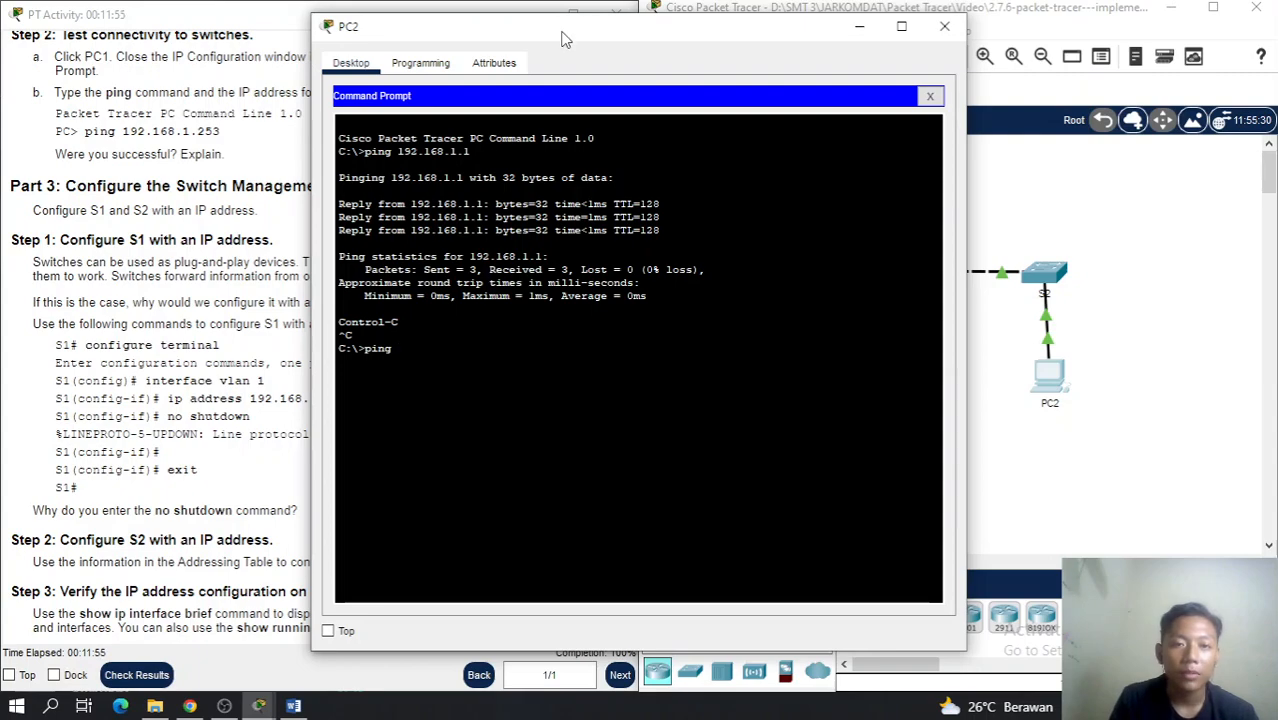
{"action": "left_click_drag", "start_coordinate": [564, 32], "coordinate": [800, 49]}
{"action": "left_click", "coordinate": [431, 38]}
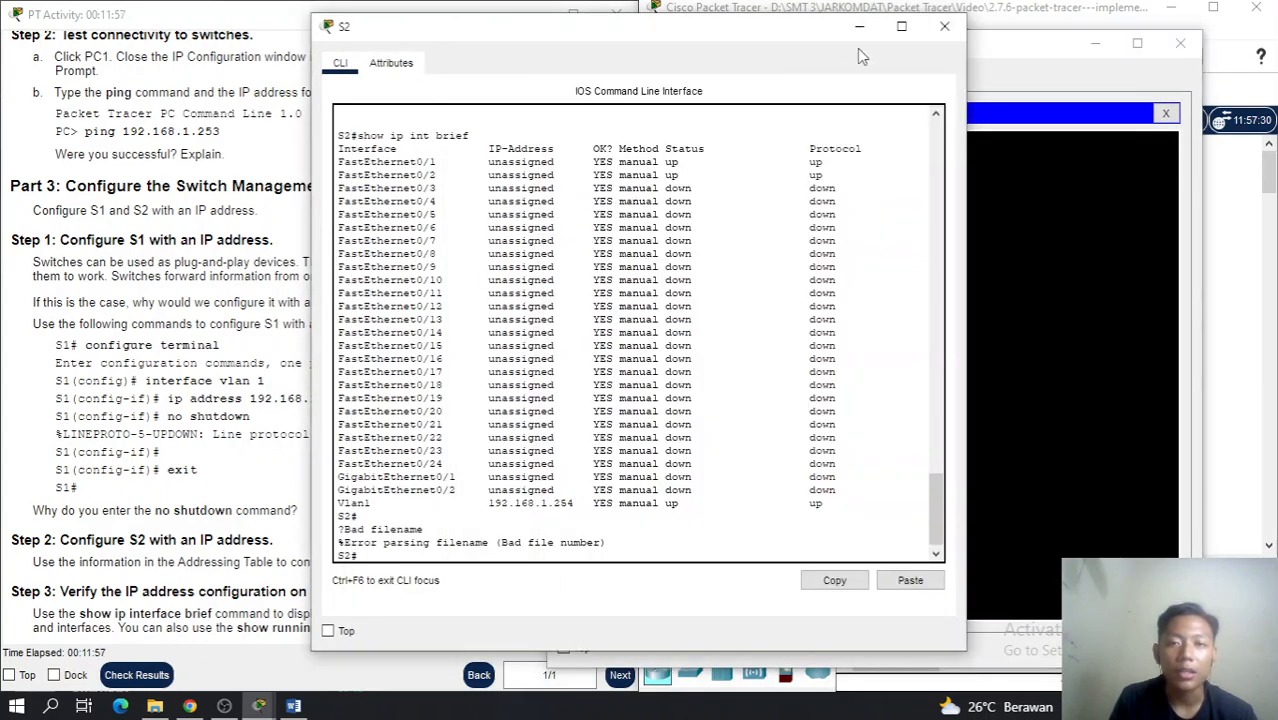
{"action": "left_click", "coordinate": [860, 28]}
{"action": "scroll", "coordinate": [348, 178], "scroll_direction": "up", "scroll_amount": 7}
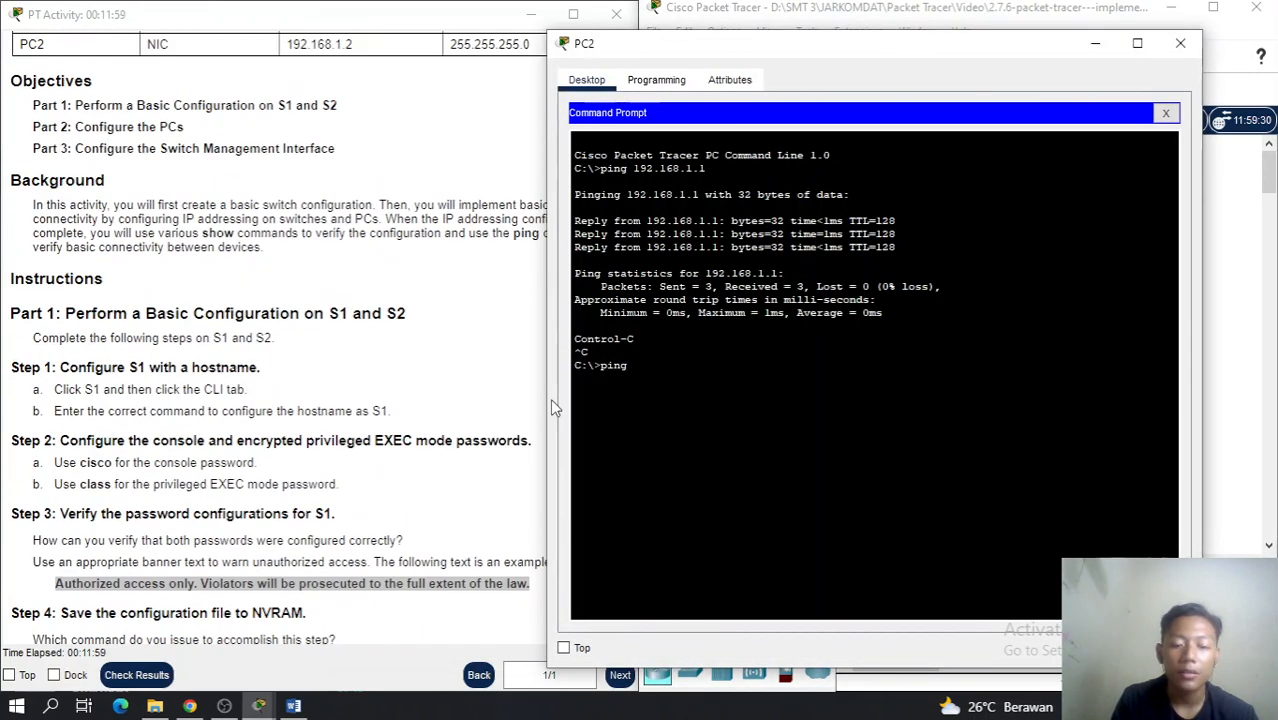
{"action": "type", "text": "192.168"}
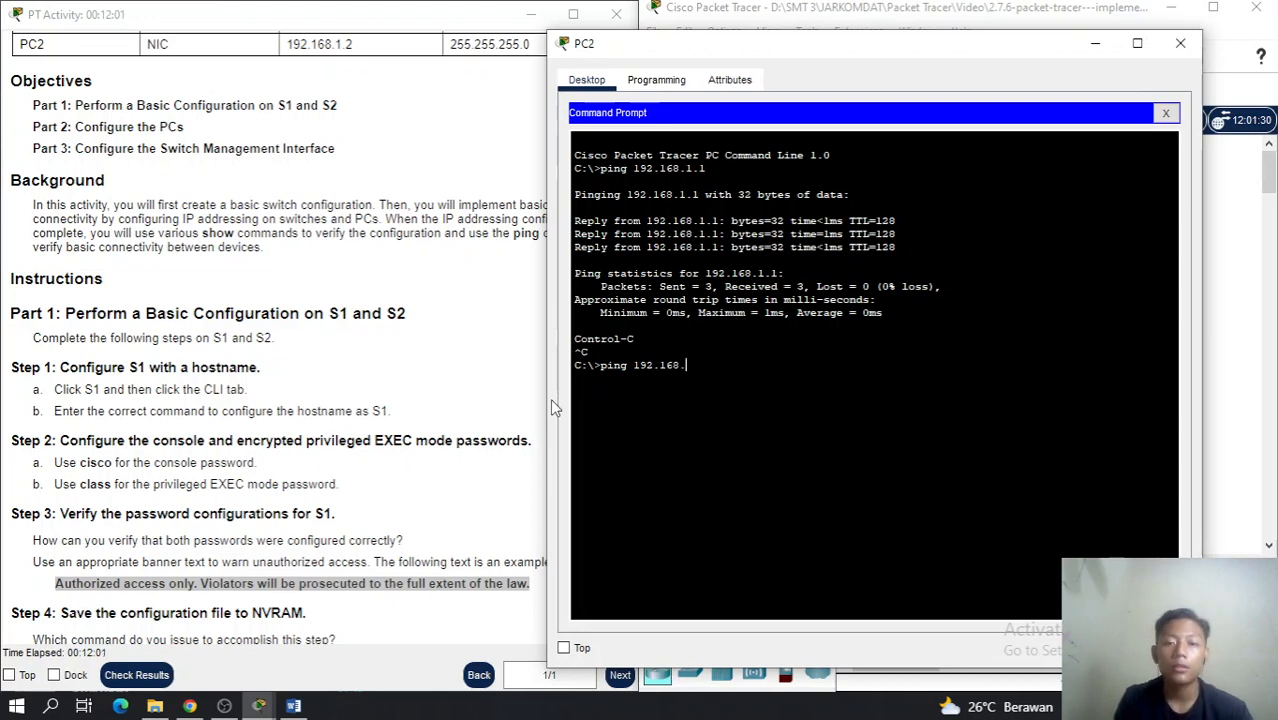
{"action": "type", "text": ".1.253"}
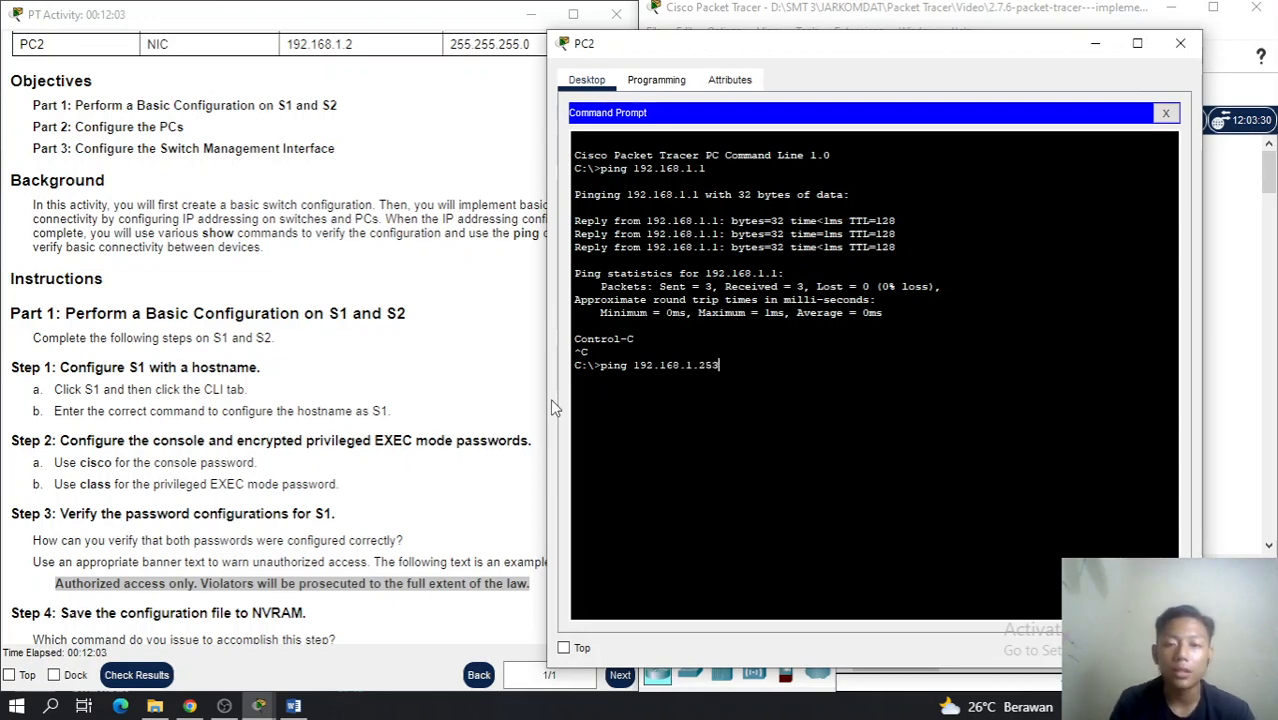
{"action": "key", "text": "Return"}
{"action": "scroll", "coordinate": [268, 381], "scroll_direction": "up", "scroll_amount": 3}
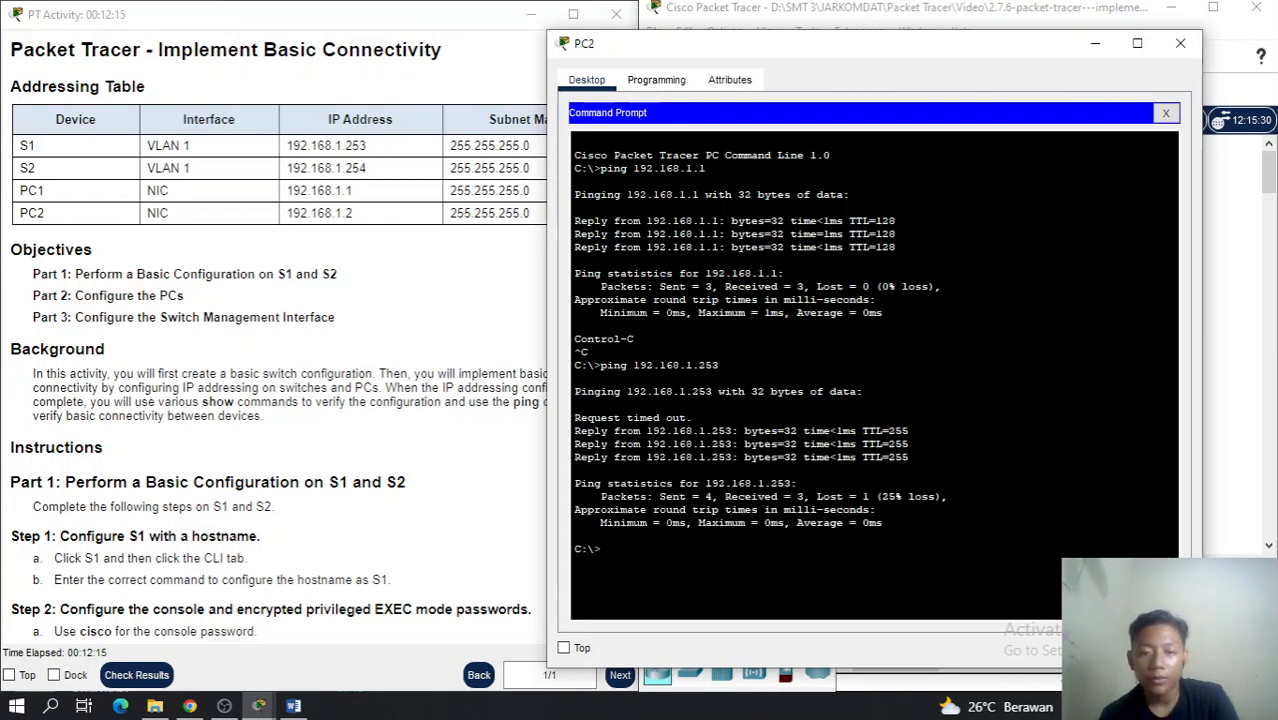
{"action": "key", "text": "Up"}
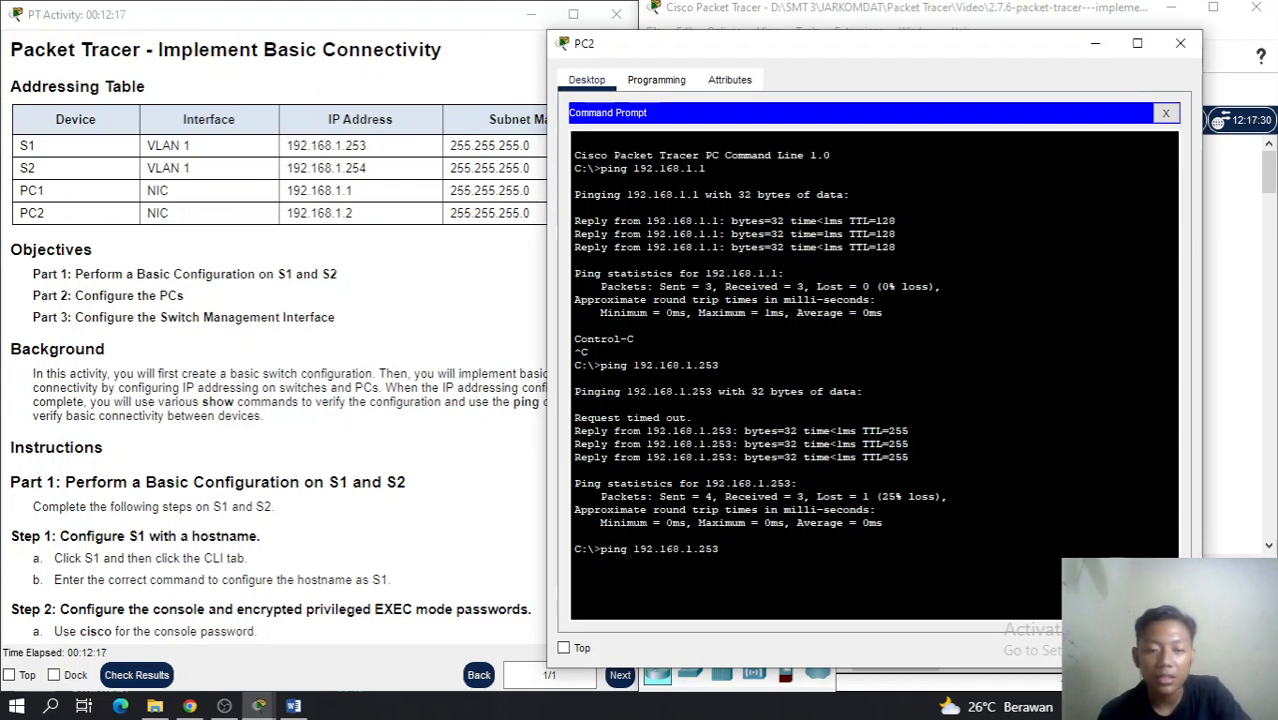
{"action": "key", "text": "Return"}
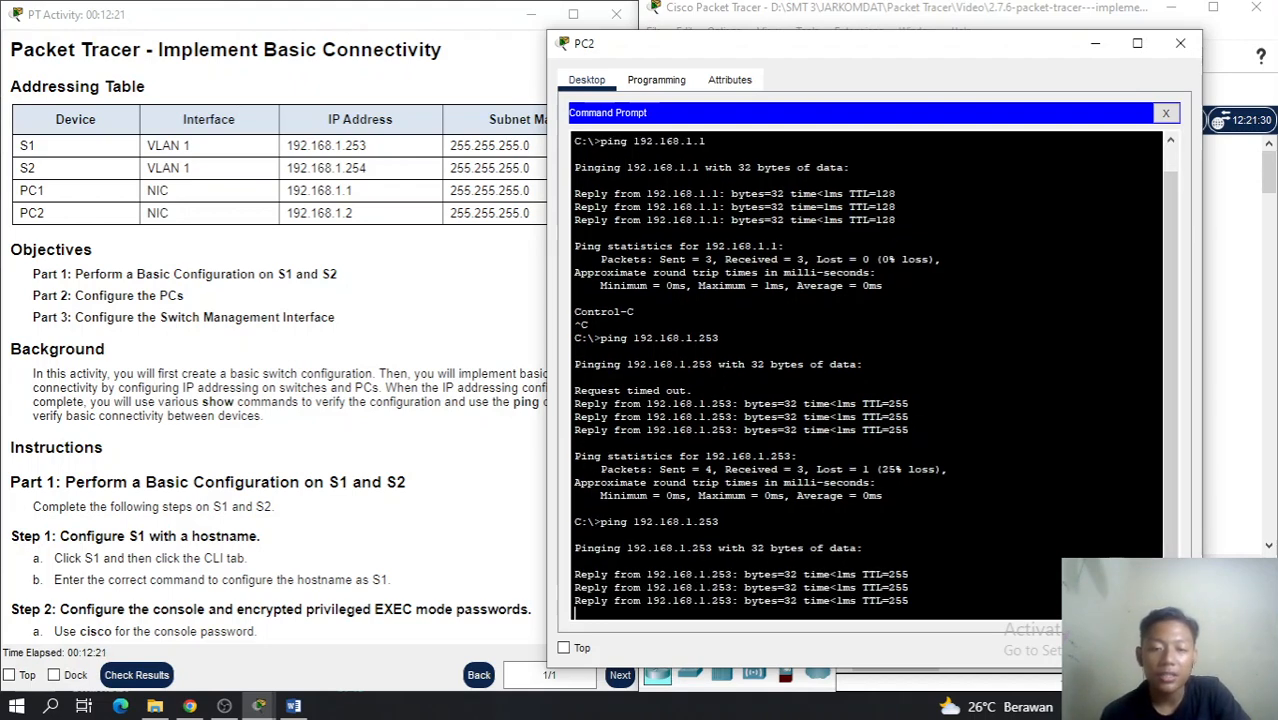
Ping S2 at 192.168.1.254 from PC2 twice, then close PC2's window
{"action": "key", "text": "Up"}
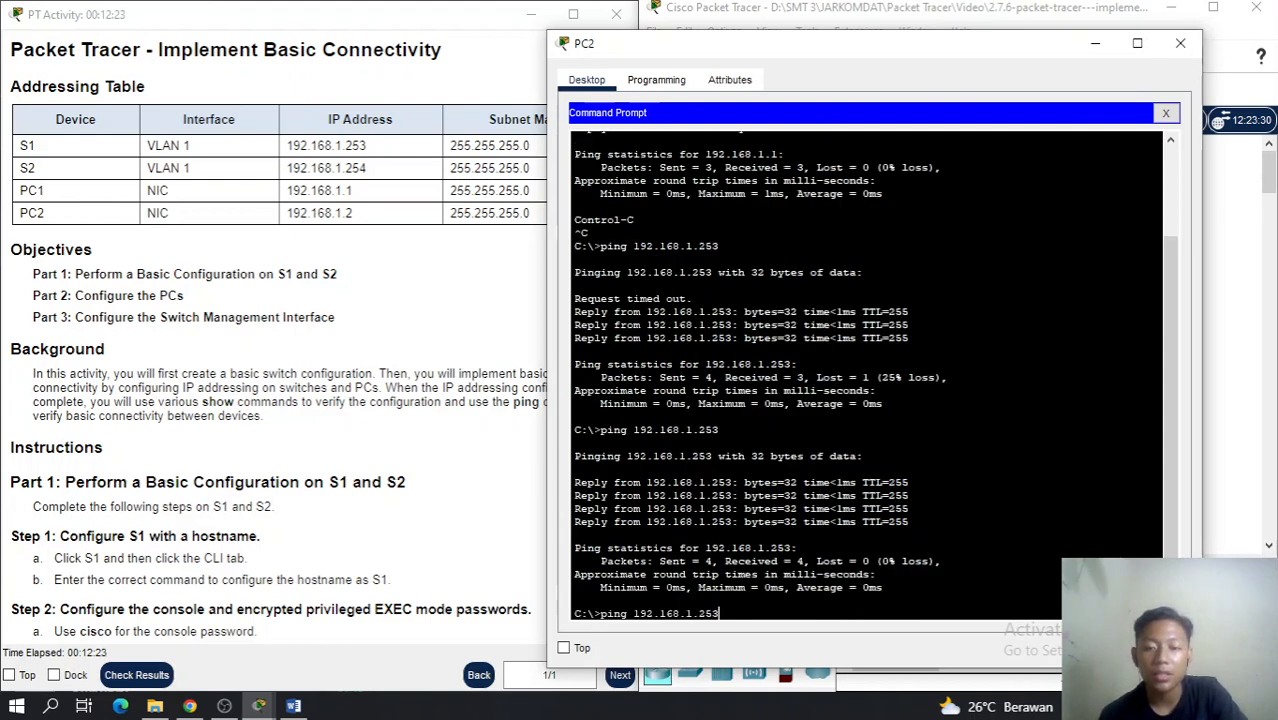
{"action": "type", "text": "4"}
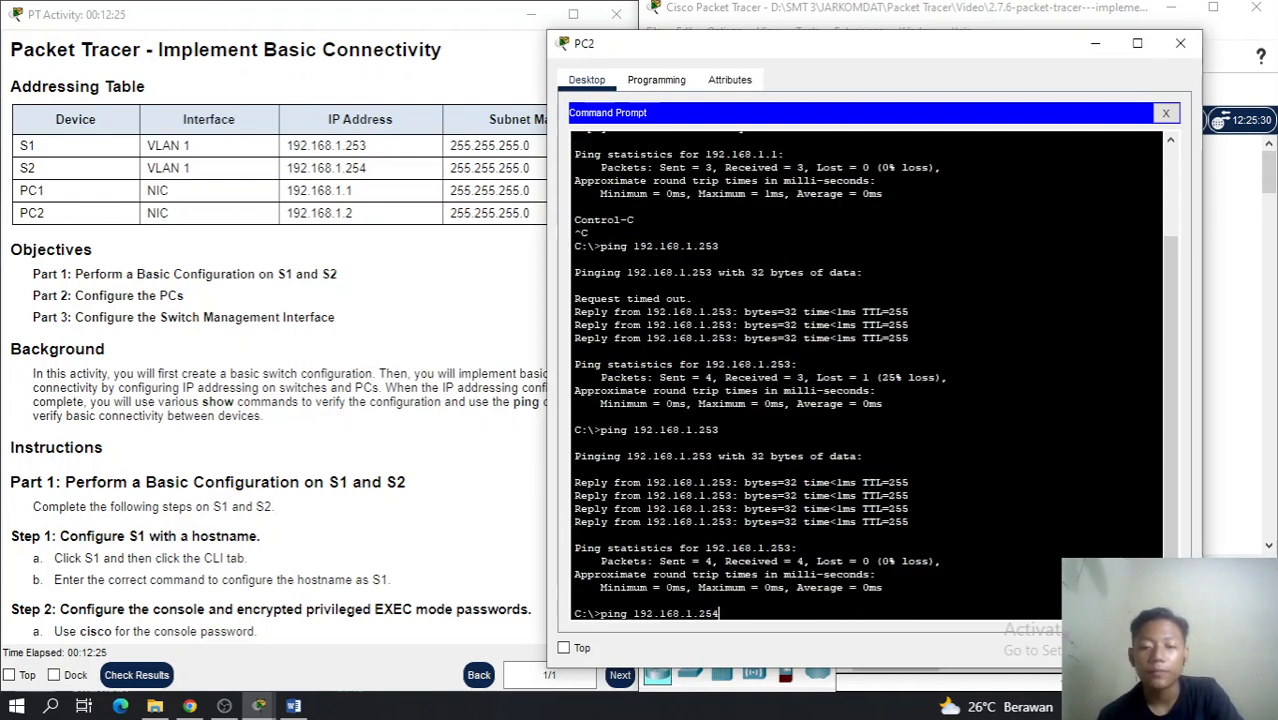
{"action": "key", "text": "Return"}
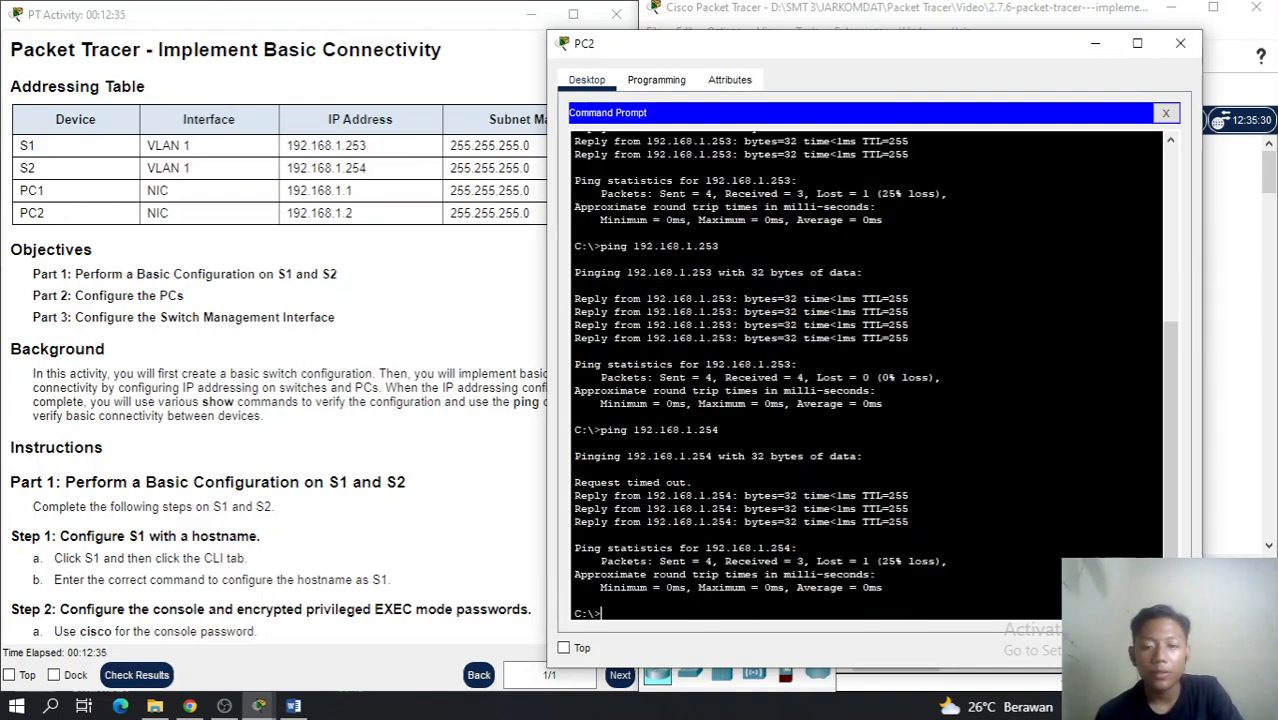
{"action": "key", "text": "Up"}
{"action": "key", "text": "Return"}
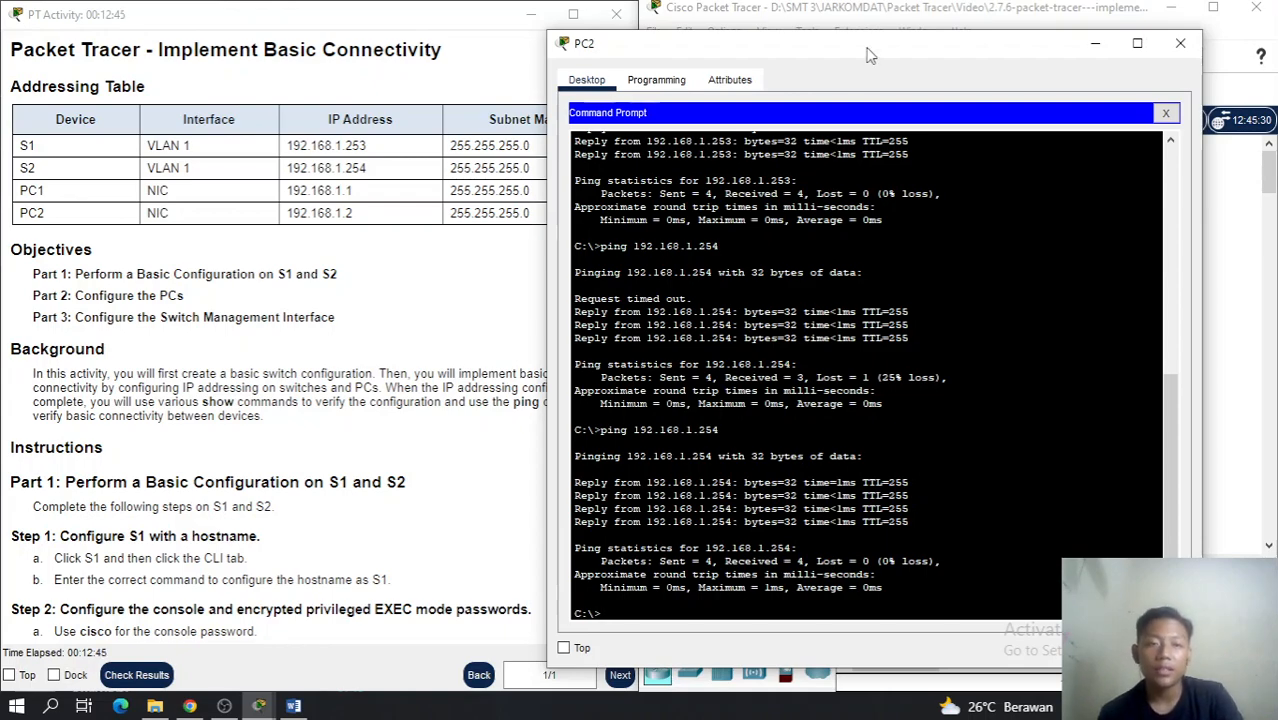
{"action": "left_click_drag", "start_coordinate": [869, 54], "coordinate": [918, 34]}
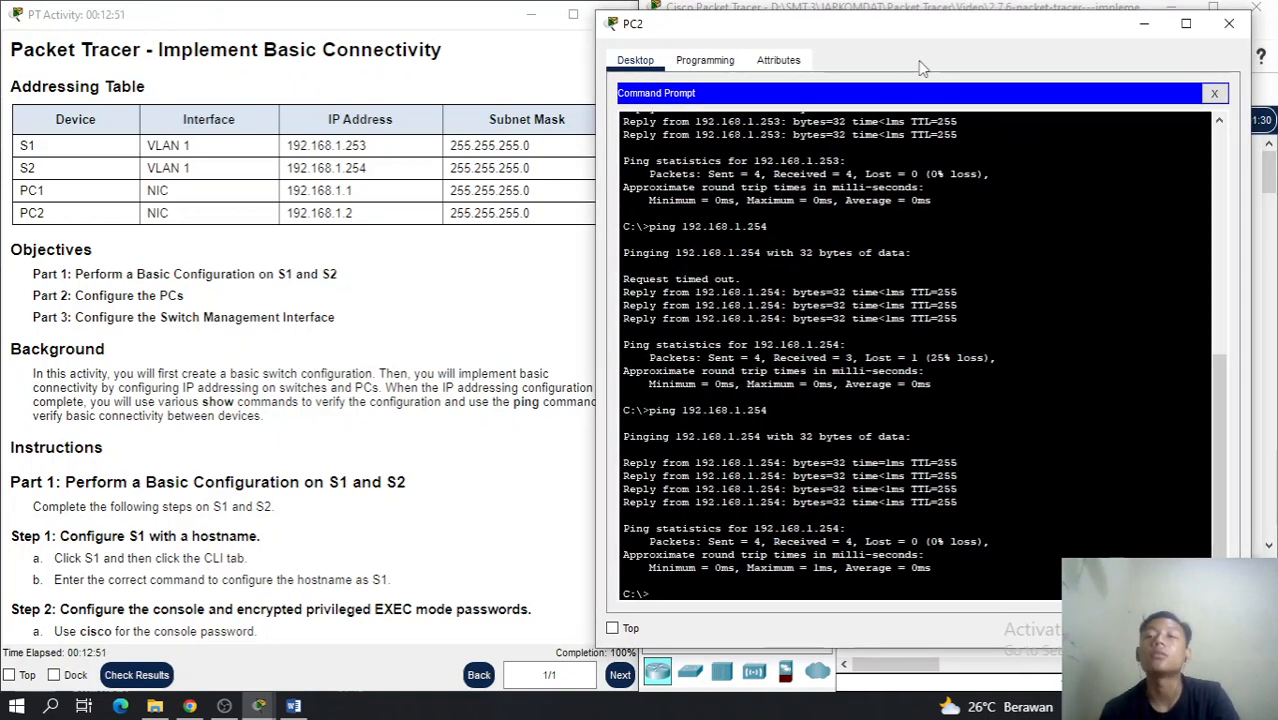
{"action": "left_click", "coordinate": [1226, 26]}
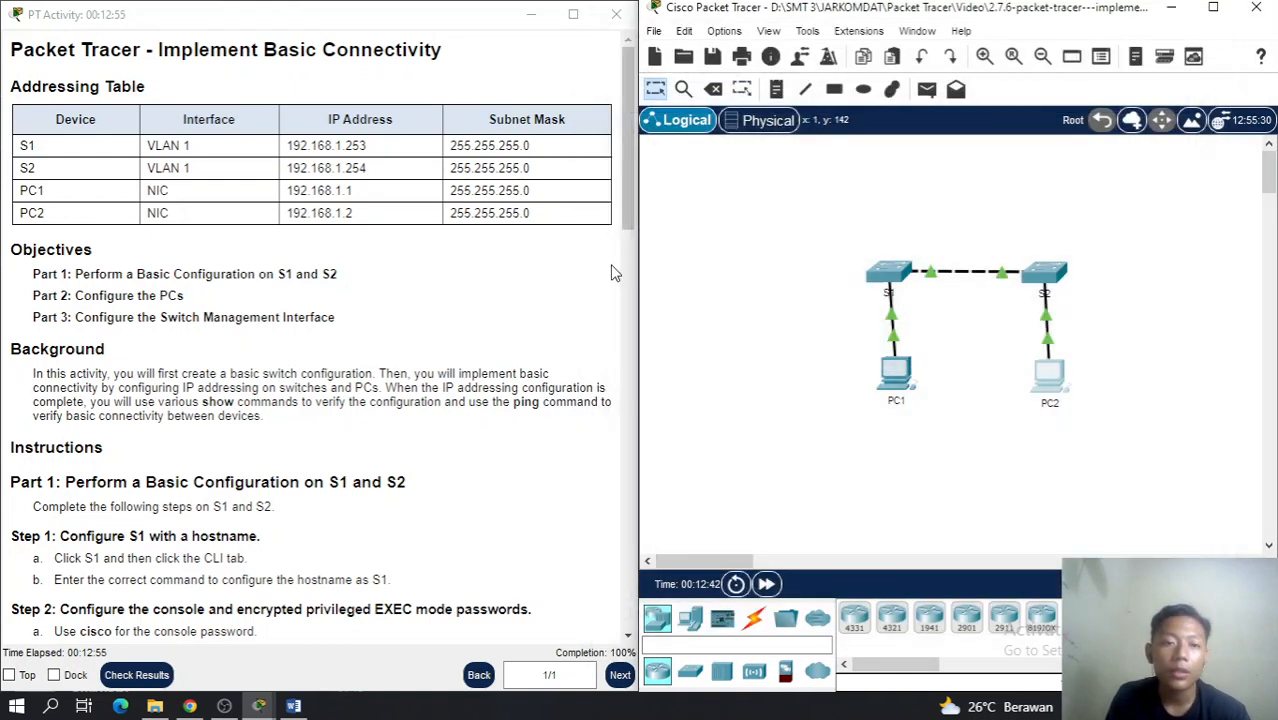